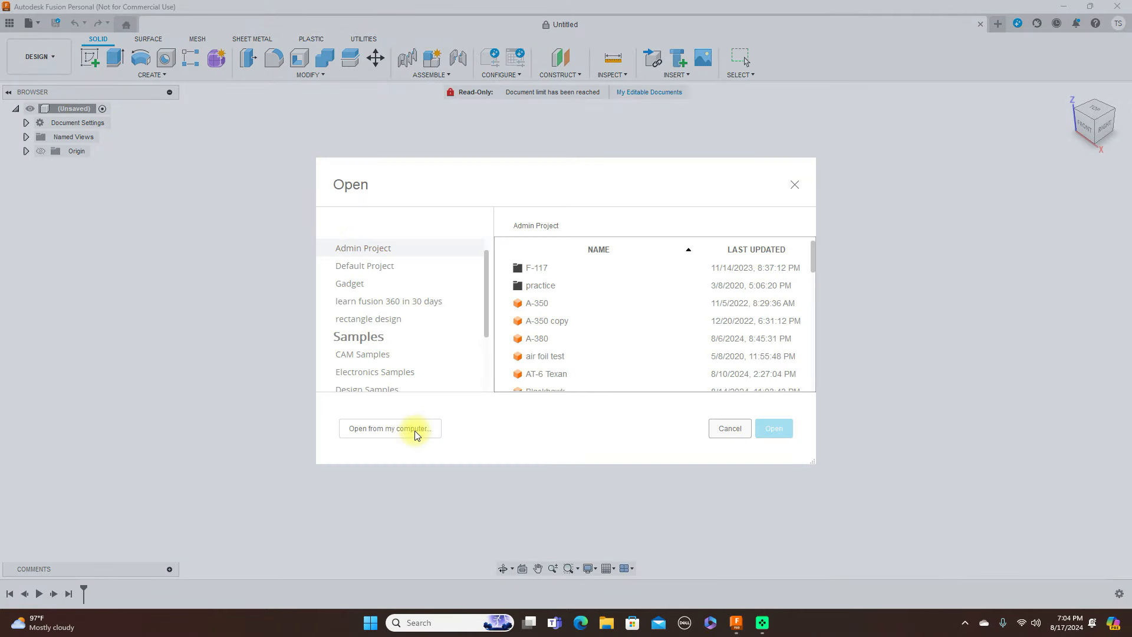
- Open the Firefox_fixed file from the computer's Desktop folder
{"action": "left_click", "coordinate": [412, 430]}
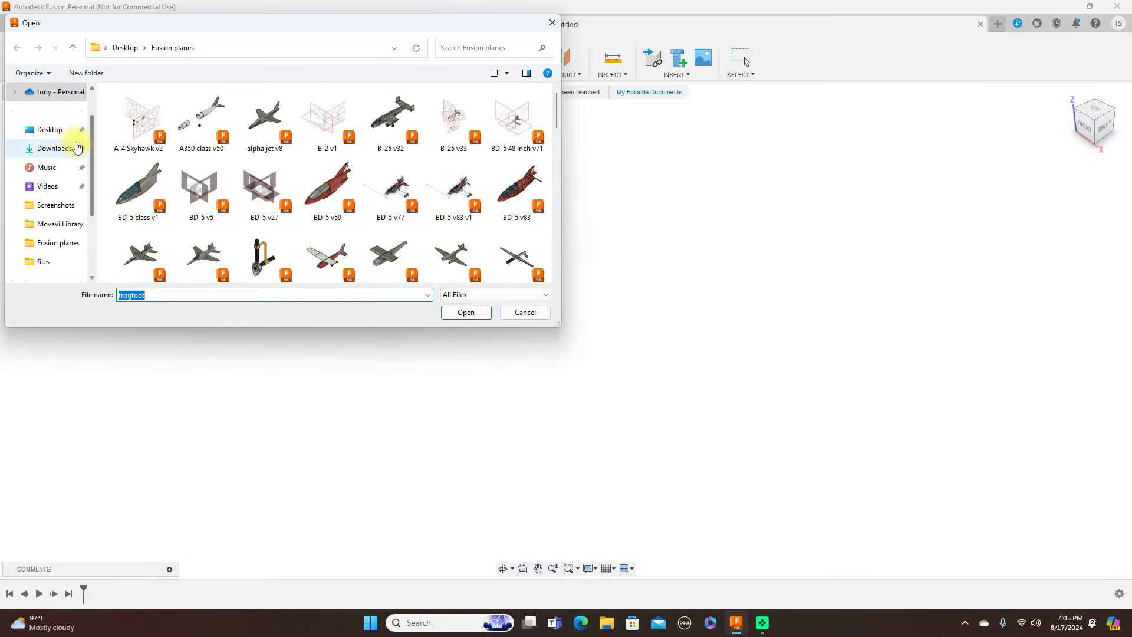
{"action": "left_click", "coordinate": [49, 129]}
{"action": "scroll", "coordinate": [388, 203], "scroll_direction": "down", "scroll_amount": 2}
{"action": "scroll", "coordinate": [387, 203], "scroll_direction": "down", "scroll_amount": 3}
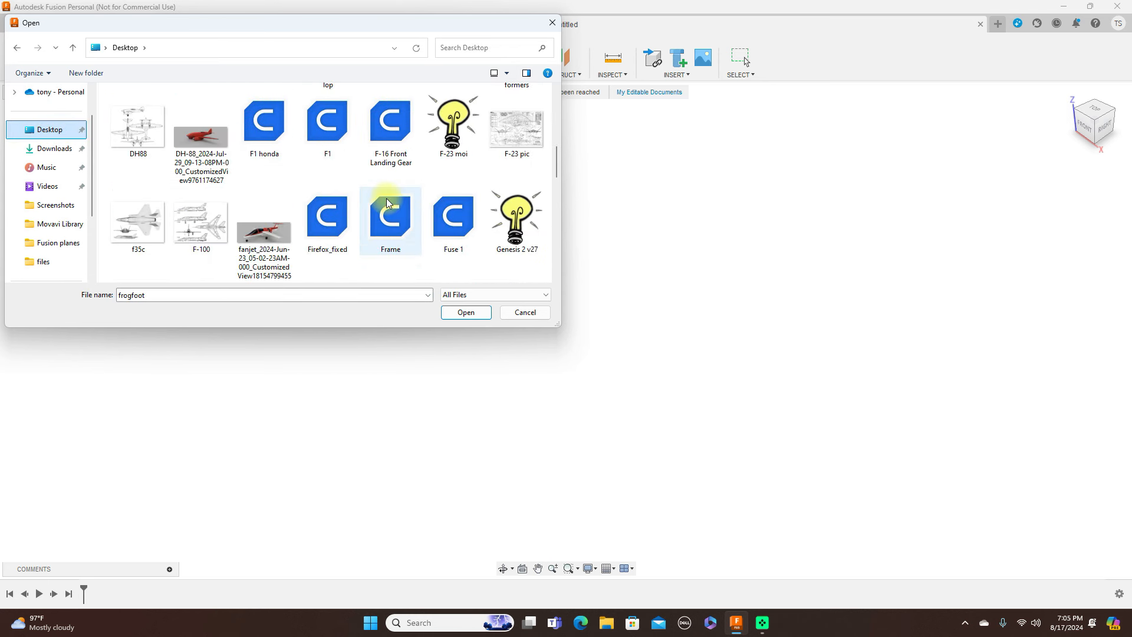
{"action": "left_click", "coordinate": [326, 218]}
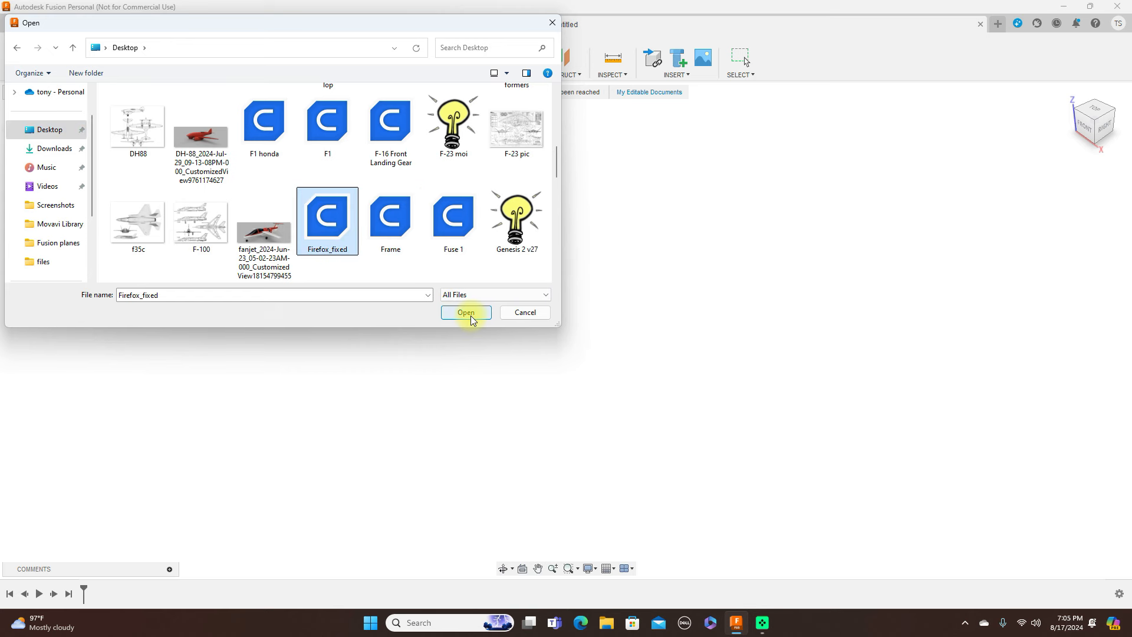
{"action": "left_click", "coordinate": [470, 317]}
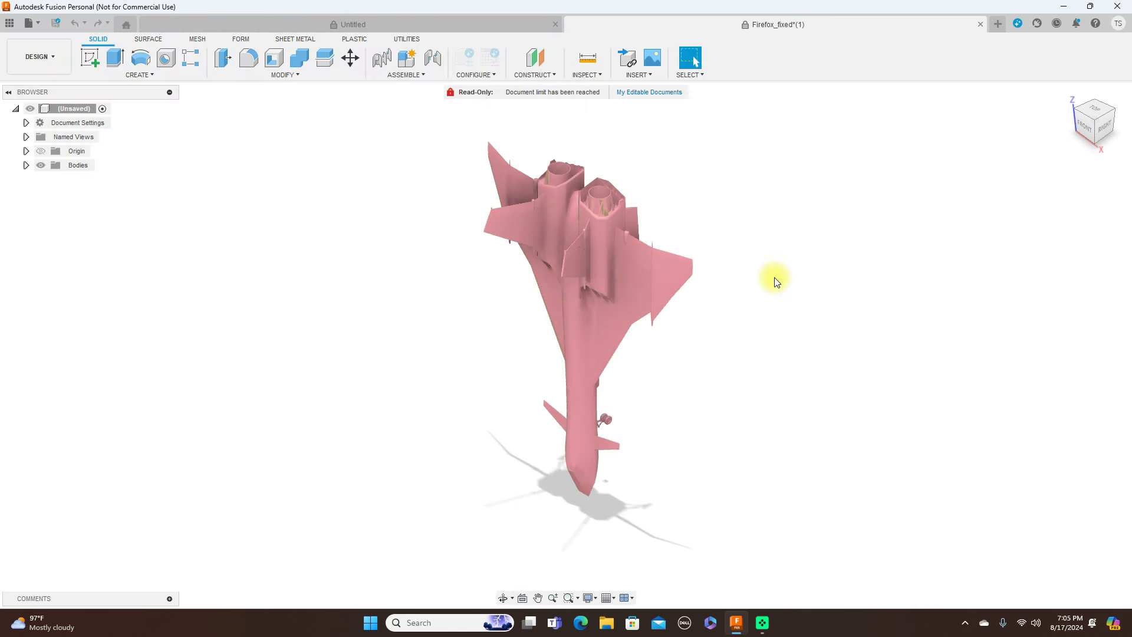
- Rotate the imported aircraft mesh body -90 degrees about the X axis with Move/Copy, starting from the right view
{"action": "left_click", "coordinate": [1106, 132]}
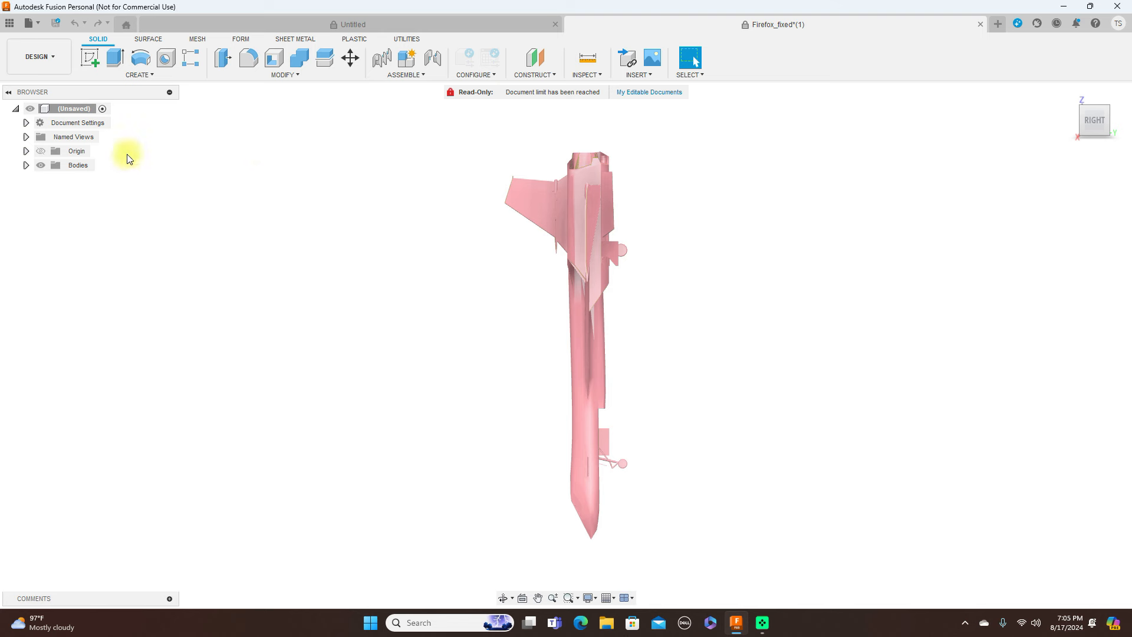
{"action": "left_click", "coordinate": [26, 166]}
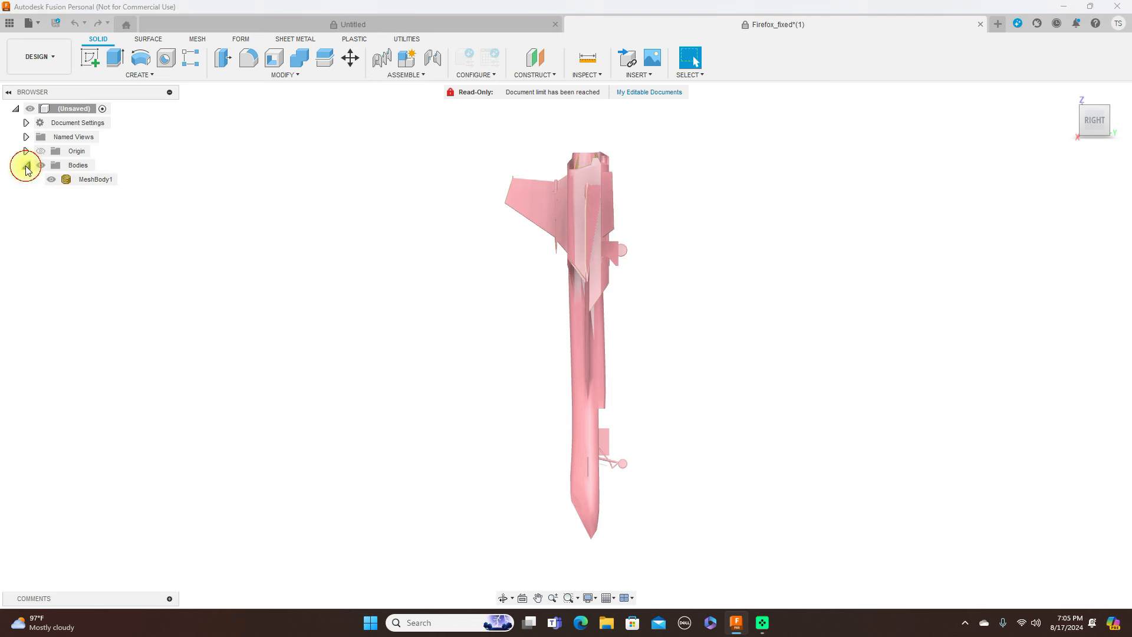
{"action": "left_click", "coordinate": [98, 180]}
{"action": "right_click", "coordinate": [98, 180]}
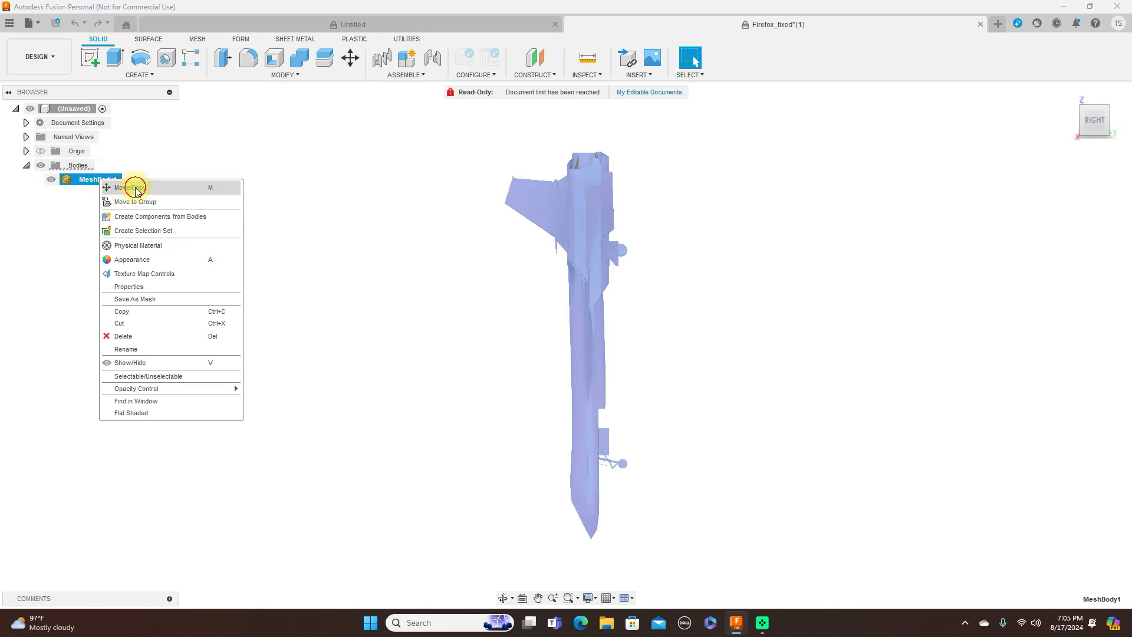
{"action": "left_click", "coordinate": [133, 185]}
{"action": "left_click_drag", "start_coordinate": [565, 282], "coordinate": [650, 349]}
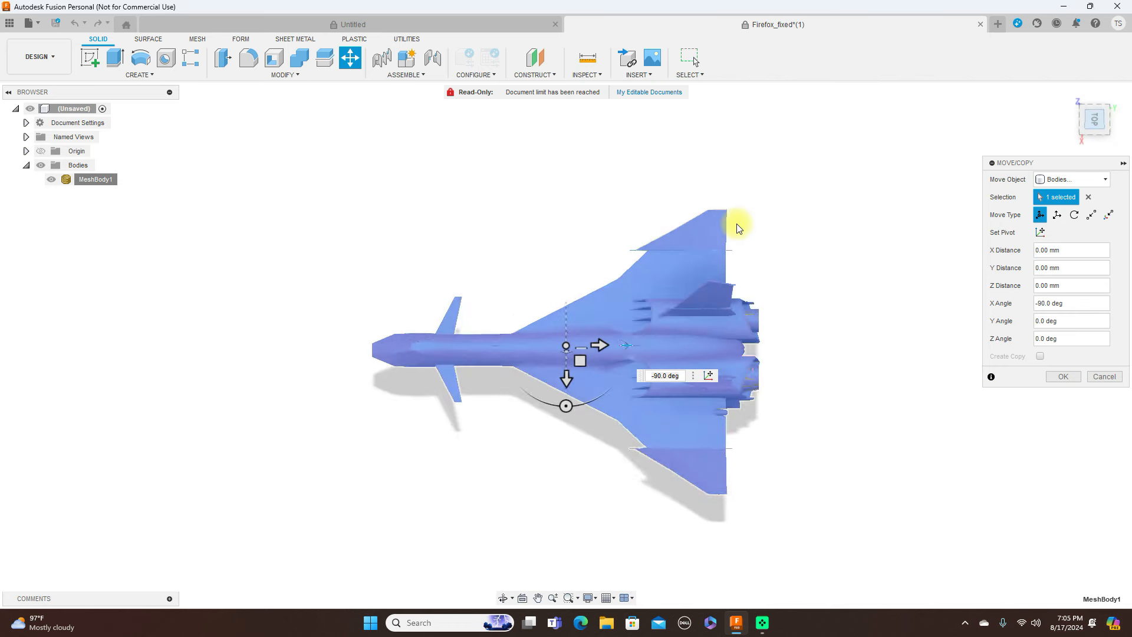
- Show the origin and move the mesh body -1000 mm along X to centre the fuselage on the origin
{"action": "left_click", "coordinate": [41, 151]}
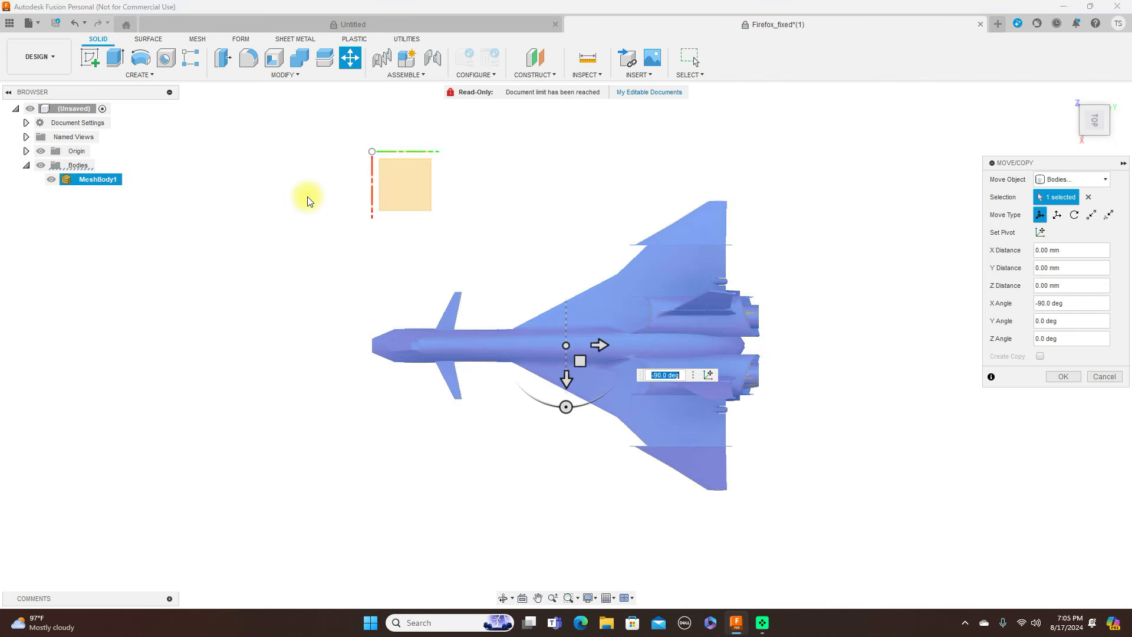
{"action": "left_click_drag", "start_coordinate": [565, 382], "coordinate": [565, 183]}
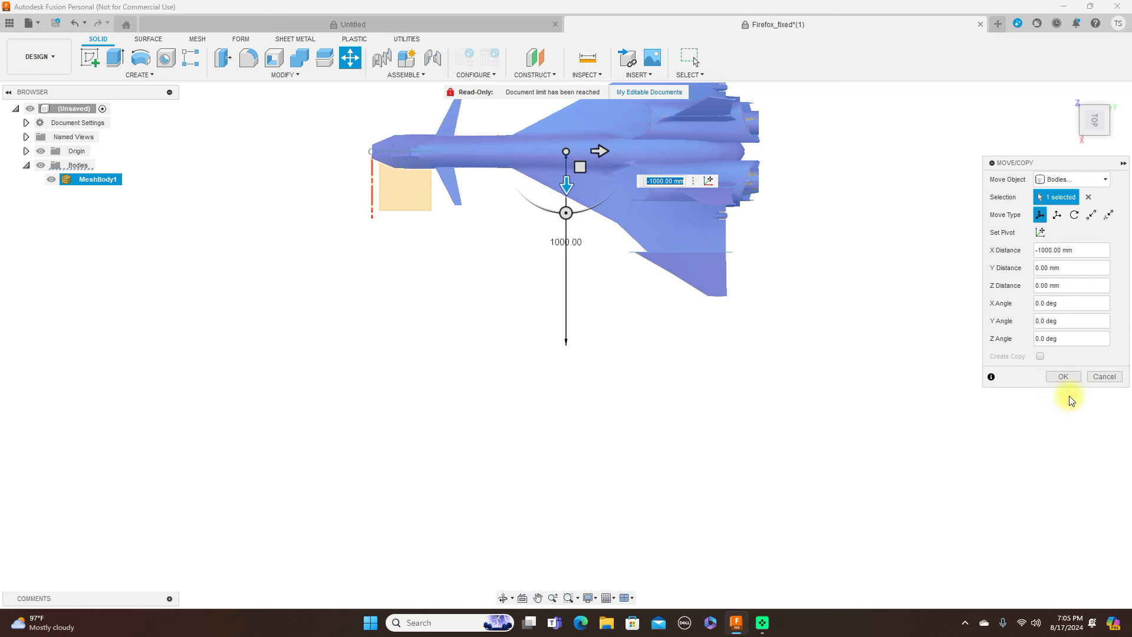
{"action": "left_click", "coordinate": [1064, 377]}
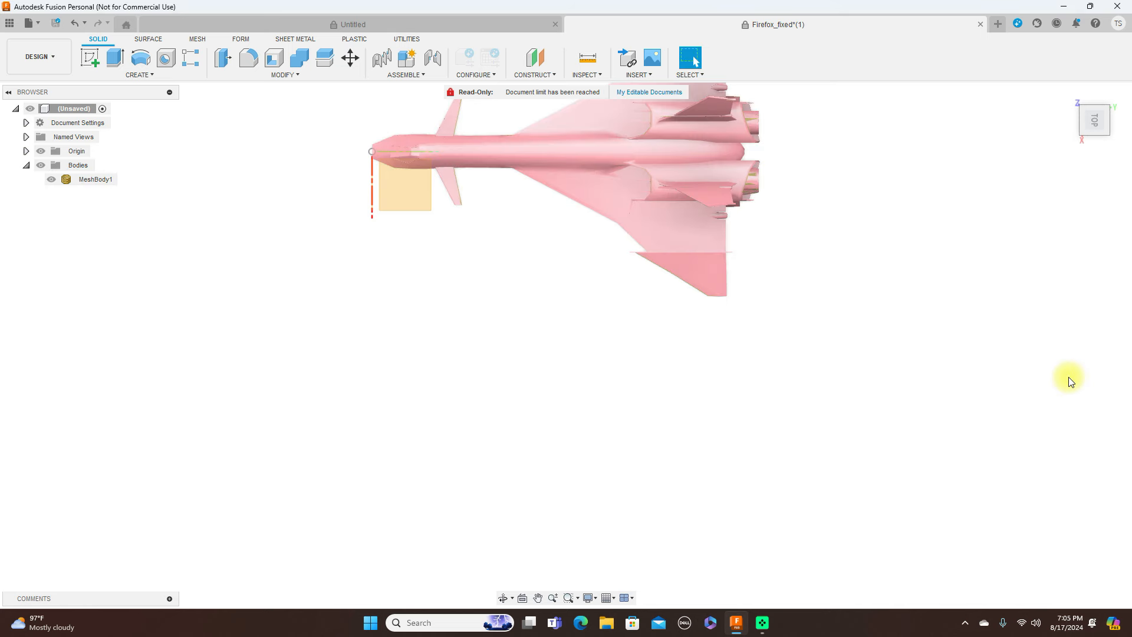
- In the right view, move the mesh 9.118 mm in Y and -872.333 mm in Z so the nose meets the origin, and hide the origin
{"action": "left_click", "coordinate": [1094, 143]}
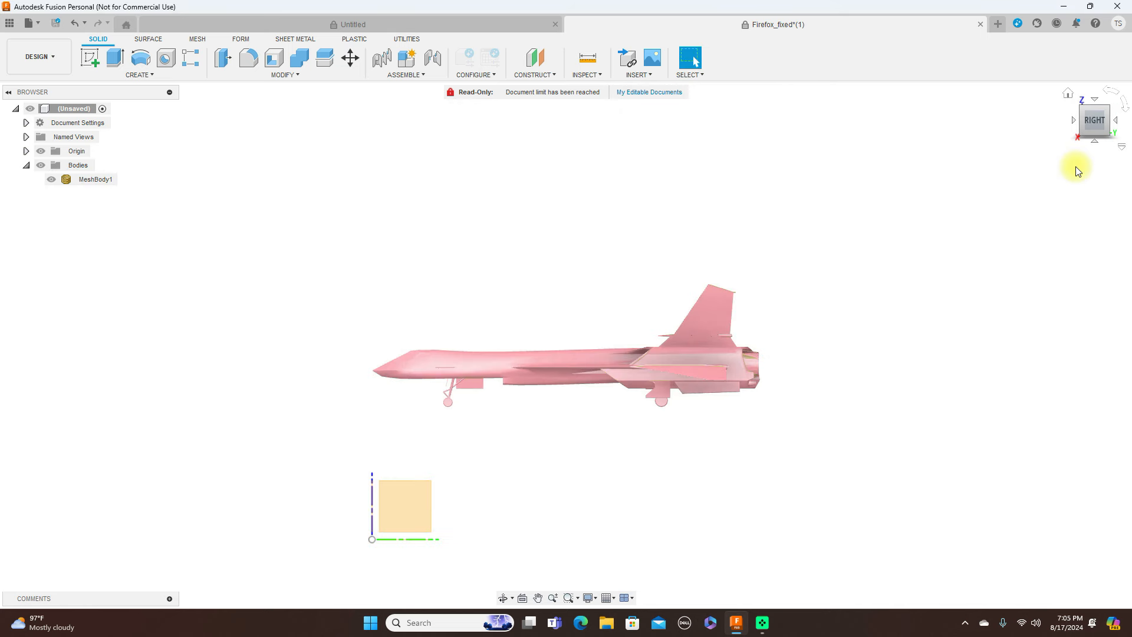
{"action": "right_click", "coordinate": [86, 181]}
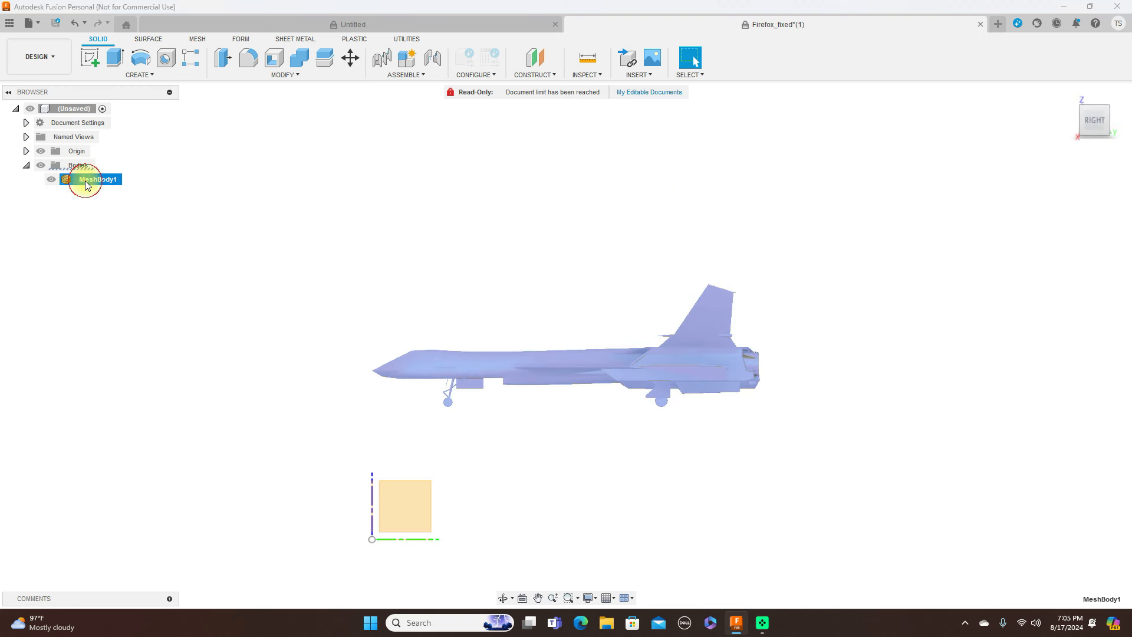
{"action": "left_click", "coordinate": [105, 190]}
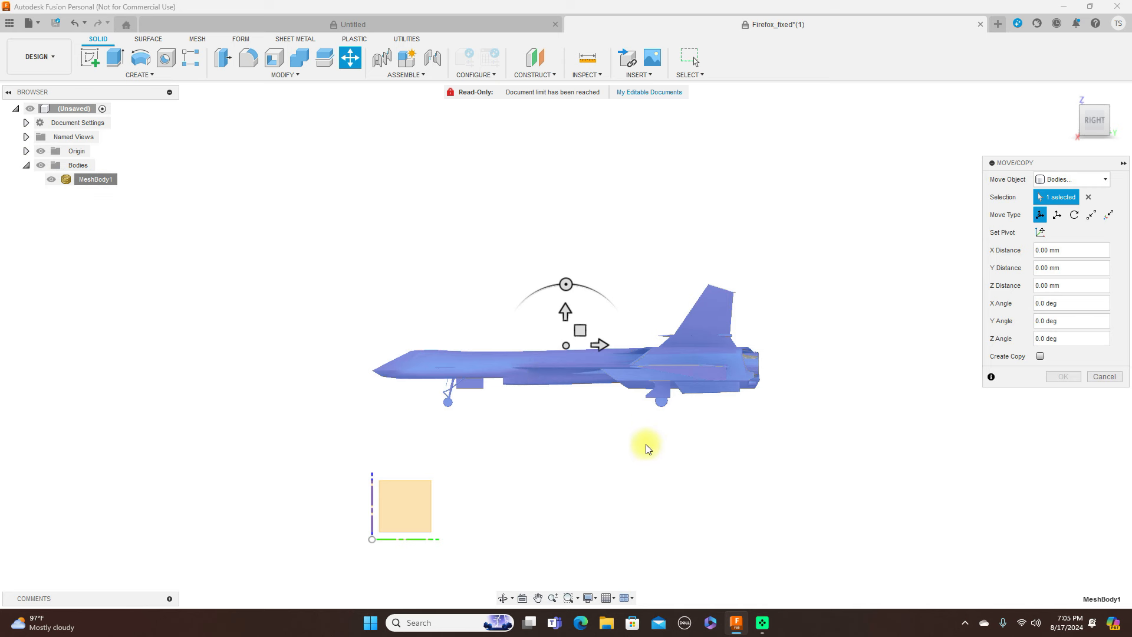
{"action": "middle_click_drag", "start_coordinate": [657, 475], "coordinate": [614, 245]}
{"action": "left_click_drag", "start_coordinate": [586, 212], "coordinate": [586, 378]}
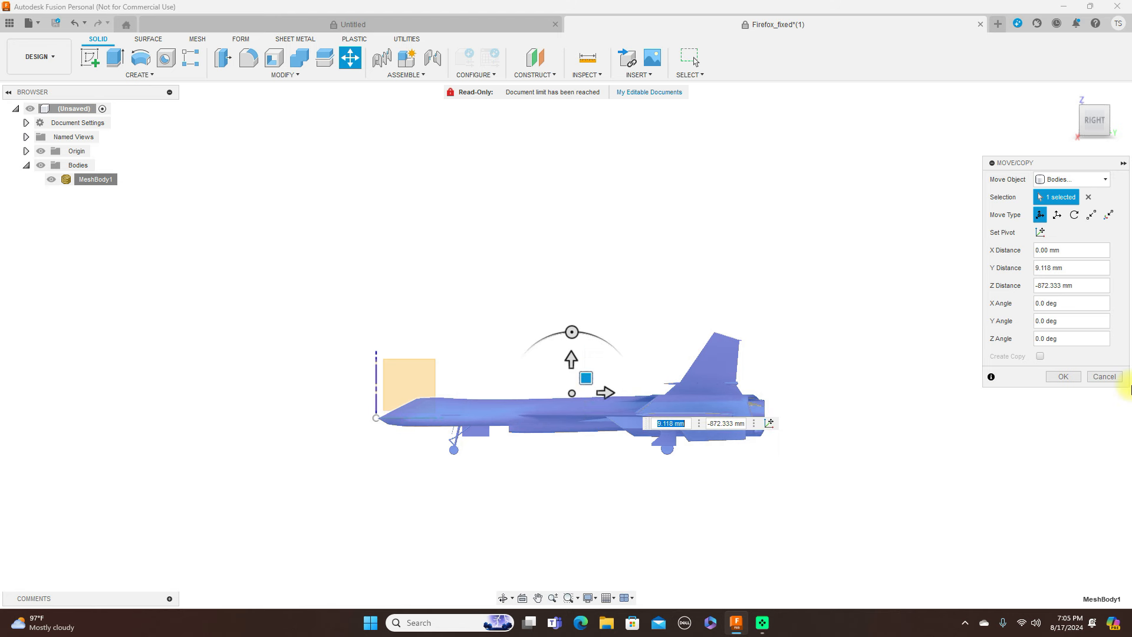
{"action": "left_click", "coordinate": [1069, 378]}
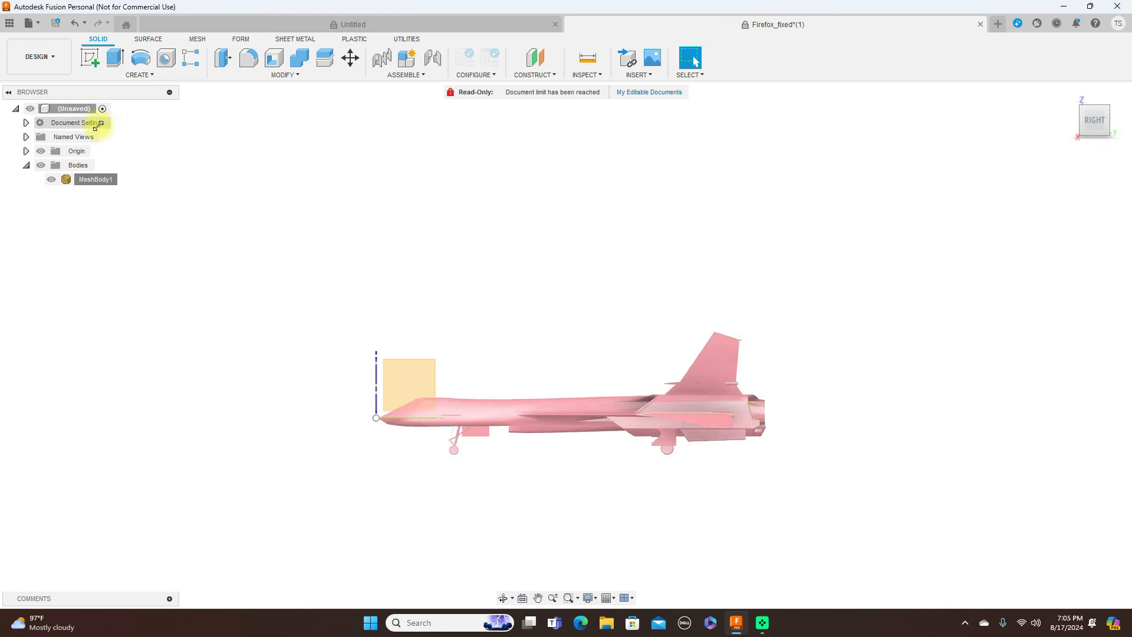
{"action": "left_click", "coordinate": [42, 151]}
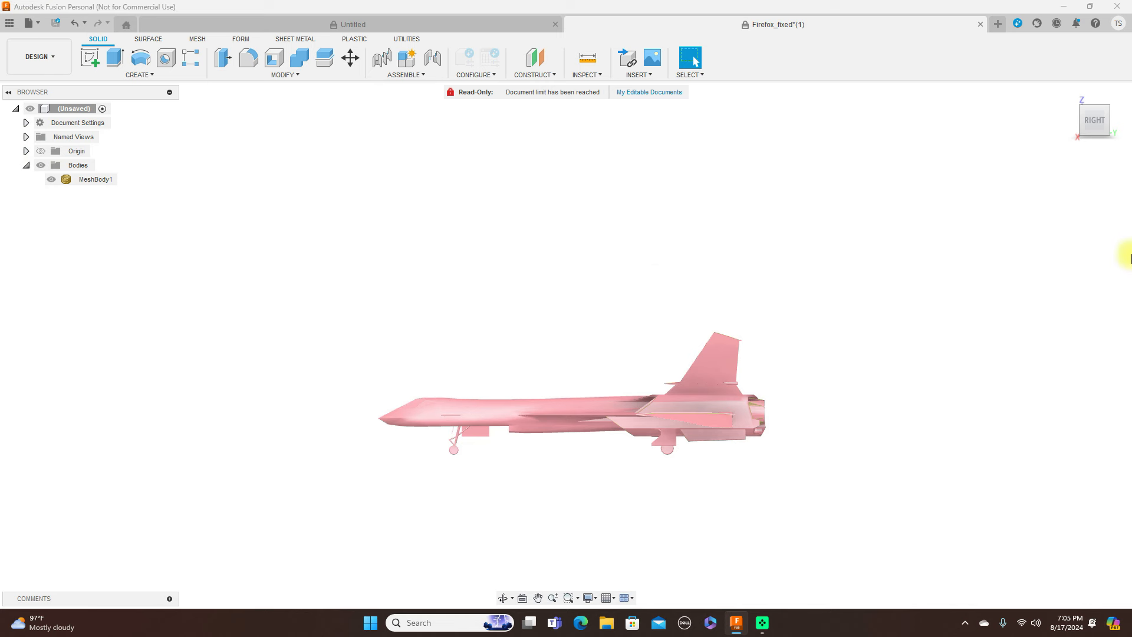
- Examine the repositioned aircraft mesh in perspective, including its fuselage, intakes, wings and tail fins
{"action": "left_click", "coordinate": [1085, 117]}
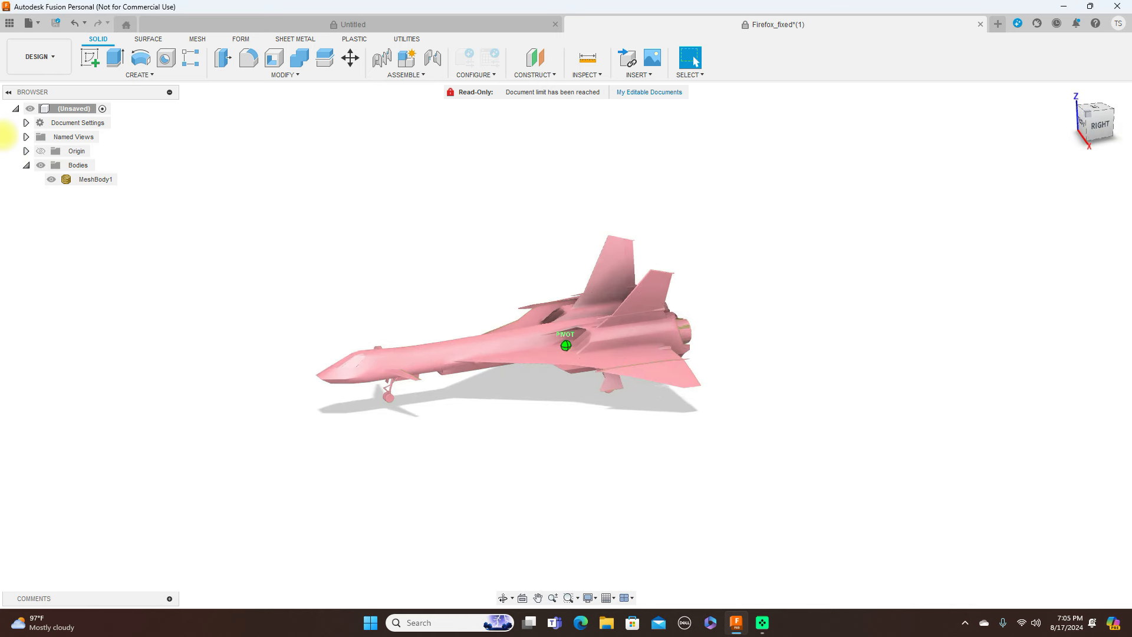
{"action": "middle_click_drag", "start_coordinate": [742, 266], "coordinate": [923, 220]}
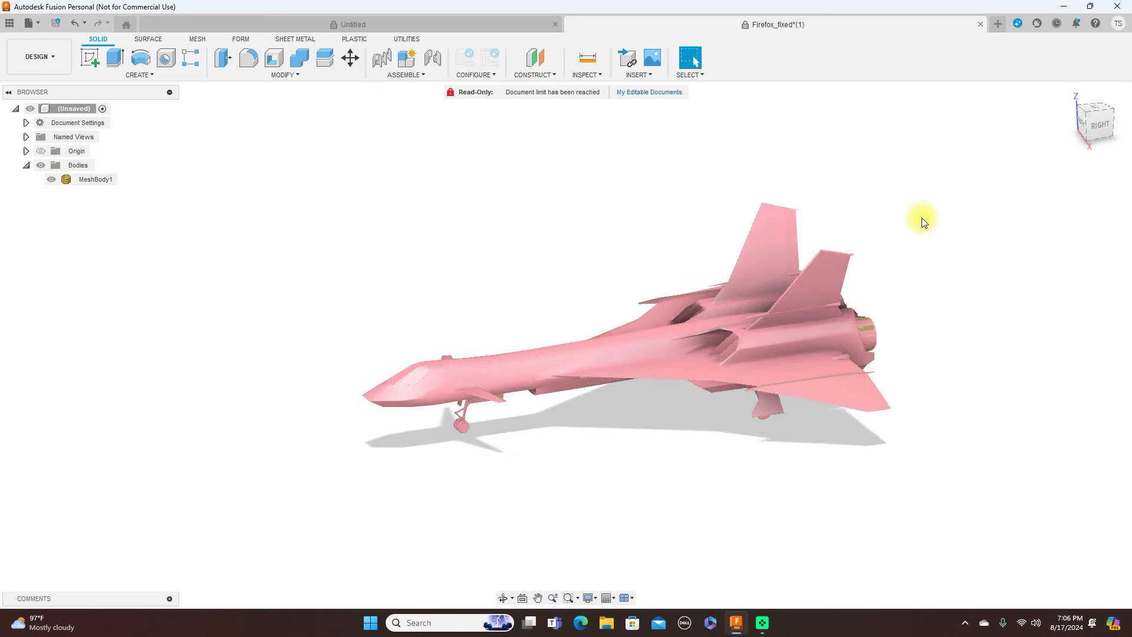
{"action": "mouse_move", "coordinate": [1088, 129]}
{"action": "left_mouse_down"}
{"action": "mouse_move", "coordinate": [1123, 123]}
{"action": "mouse_move", "coordinate": [1116, 130]}
{"action": "left_mouse_up"}
{"action": "scroll", "coordinate": [897, 253], "scroll_direction": "up", "scroll_amount": 2}
{"action": "middle_click_drag", "start_coordinate": [879, 252], "coordinate": [991, 255]}
{"action": "scroll", "coordinate": [1003, 253], "scroll_direction": "up", "scroll_amount": 1}
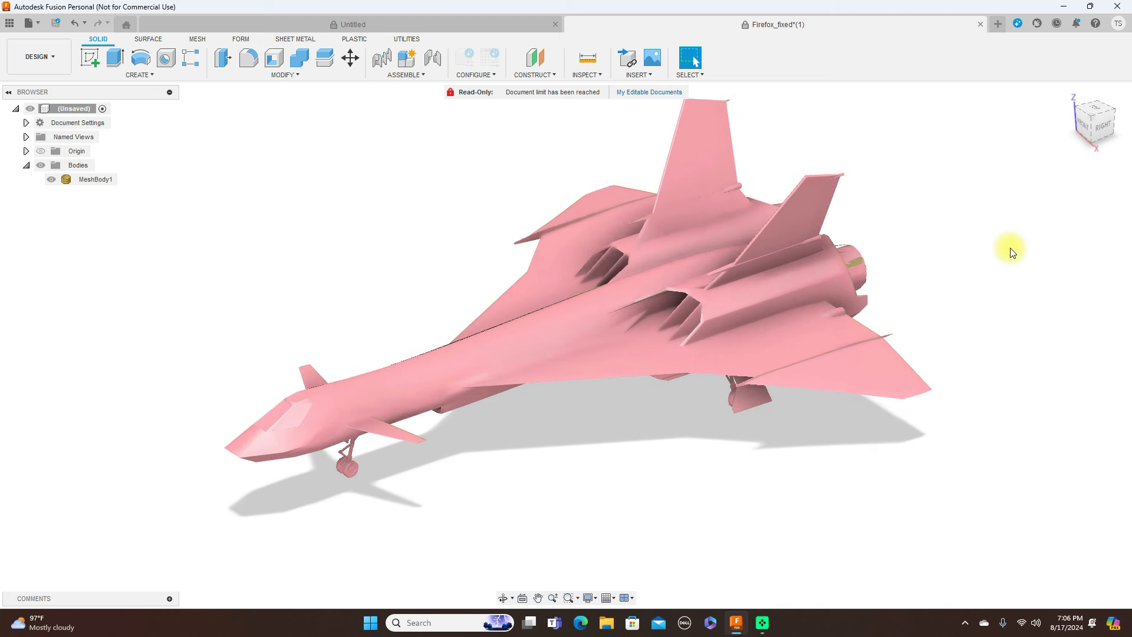
{"action": "scroll", "coordinate": [952, 248], "scroll_direction": "up", "scroll_amount": 1}
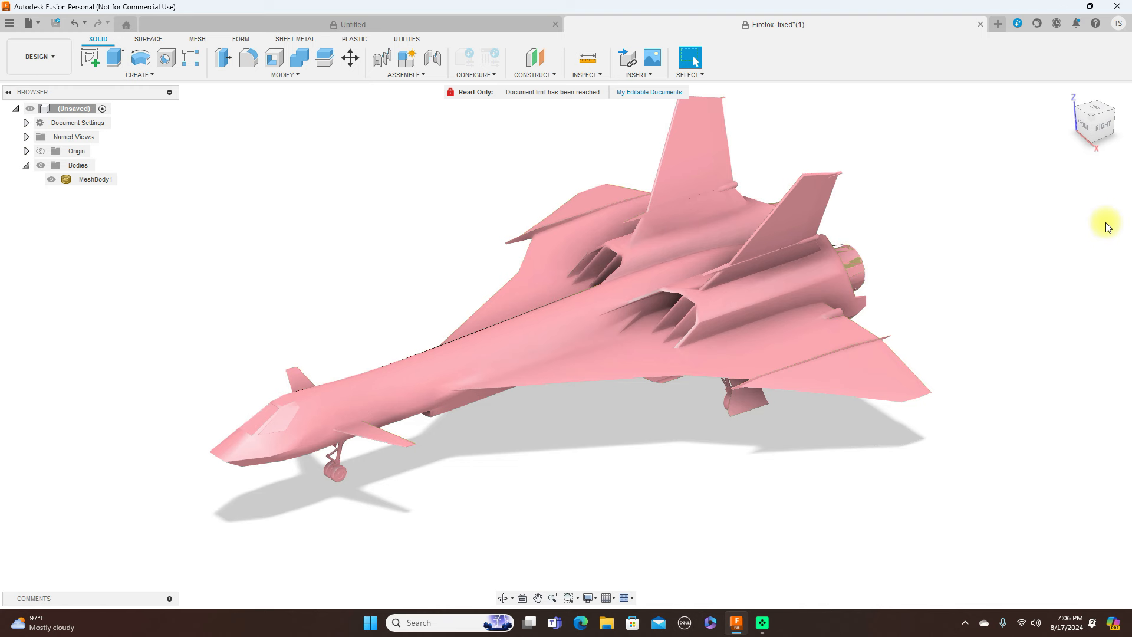
{"action": "left_click", "coordinate": [540, 401]}
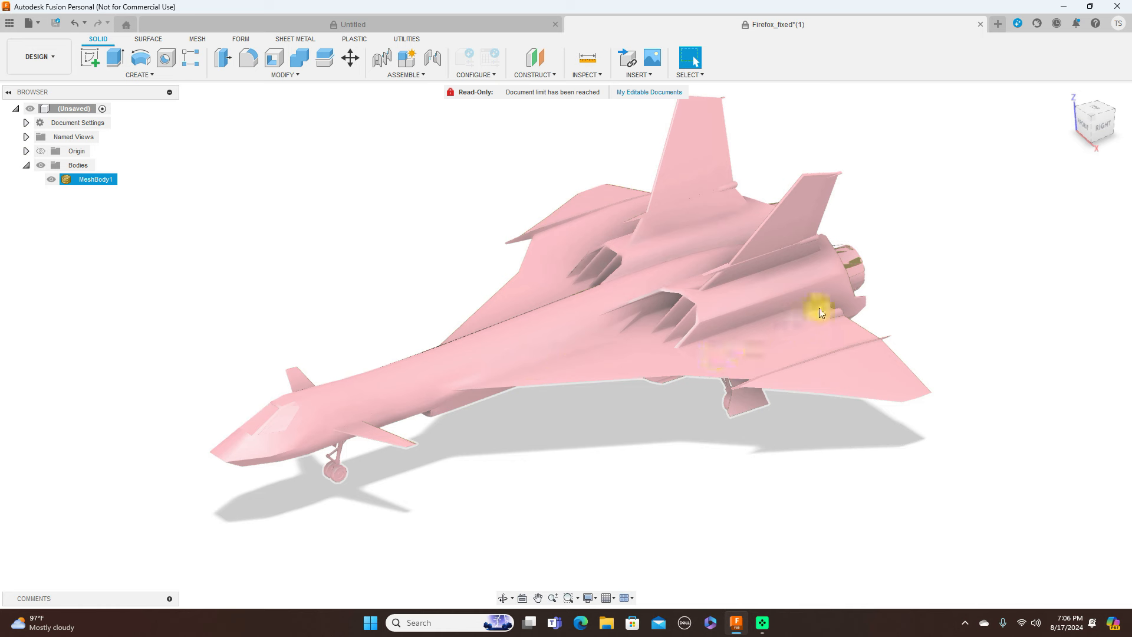
{"action": "left_click", "coordinate": [1049, 183]}
- Start a mesh section sketch of the aircraft body in the right view, using the vertical origin plane at the nose as section plane
{"action": "left_click", "coordinate": [1107, 131]}
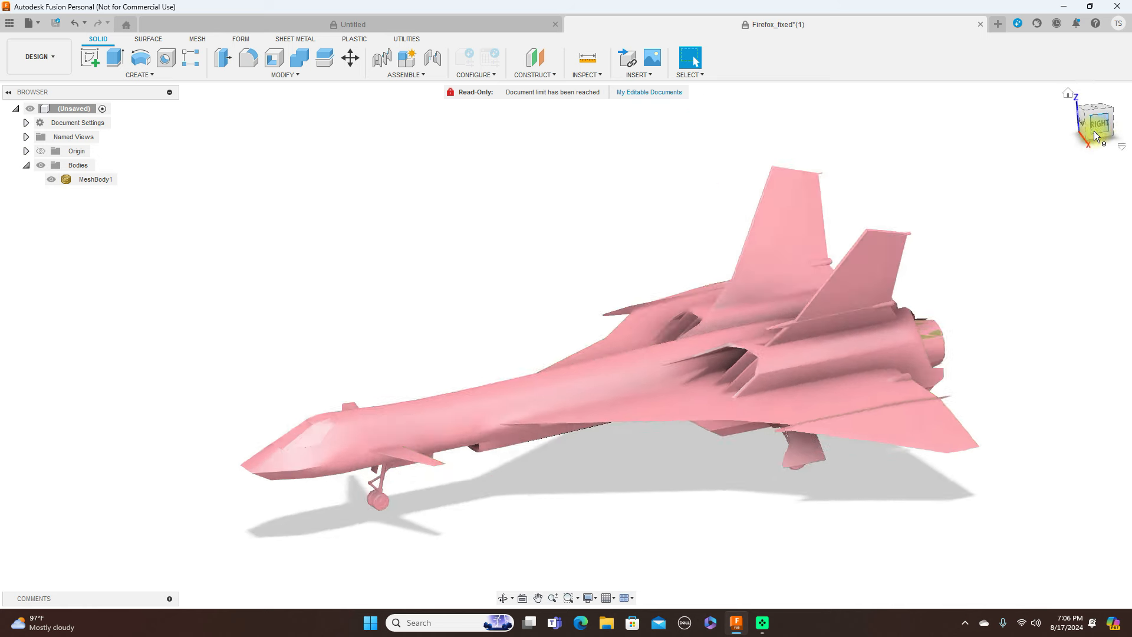
{"action": "middle_click_drag", "start_coordinate": [749, 316], "coordinate": [665, 231]}
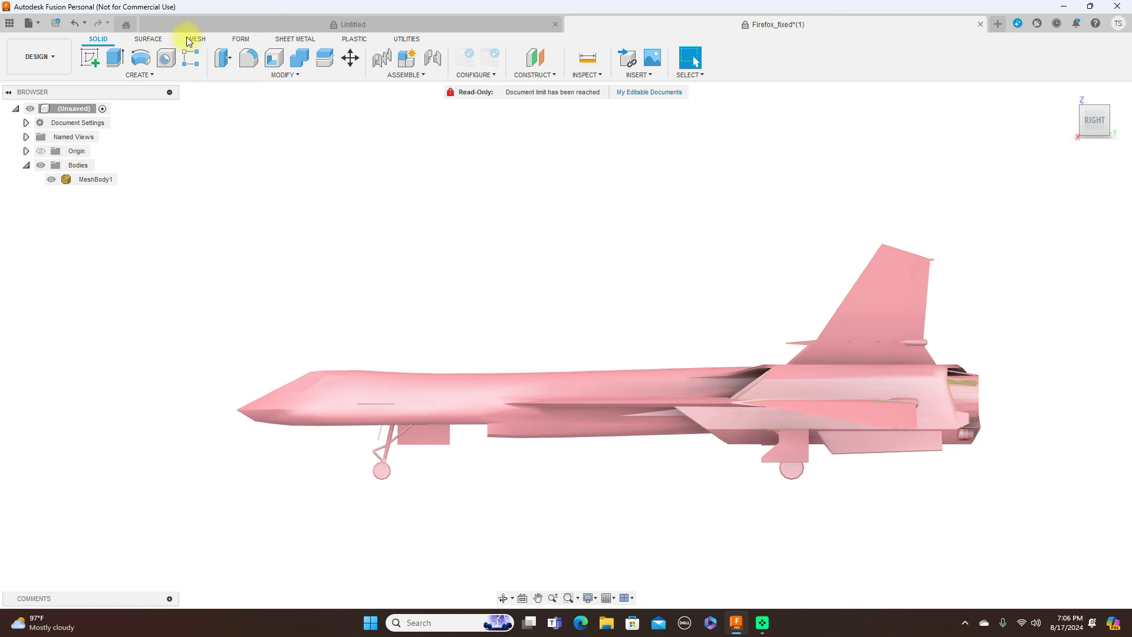
{"action": "left_click", "coordinate": [202, 40]}
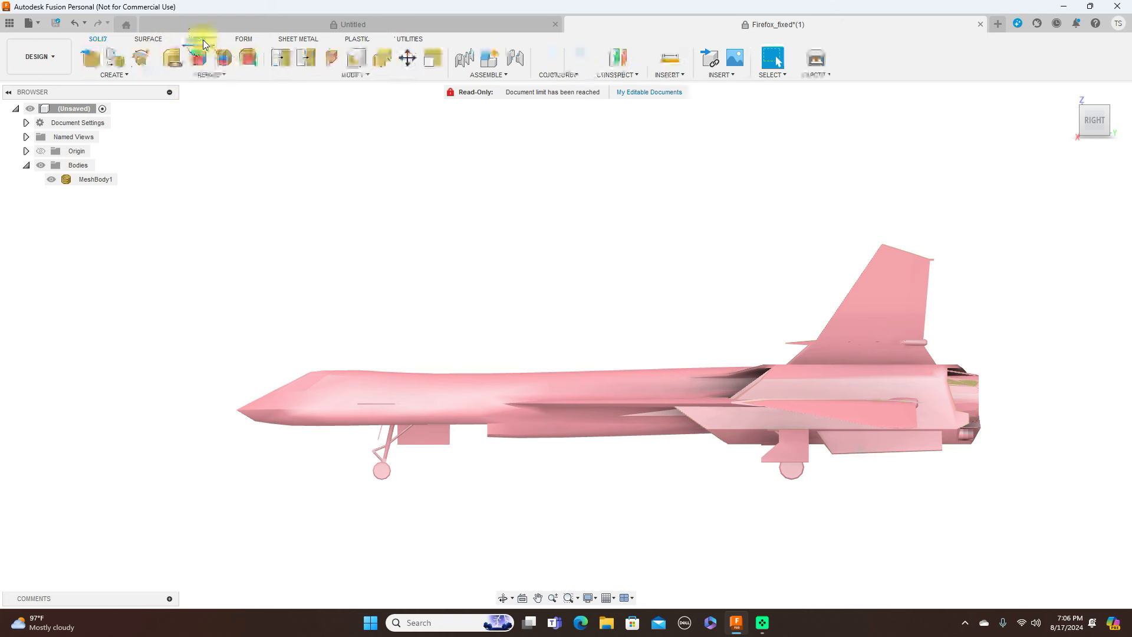
{"action": "left_click", "coordinate": [115, 75]}
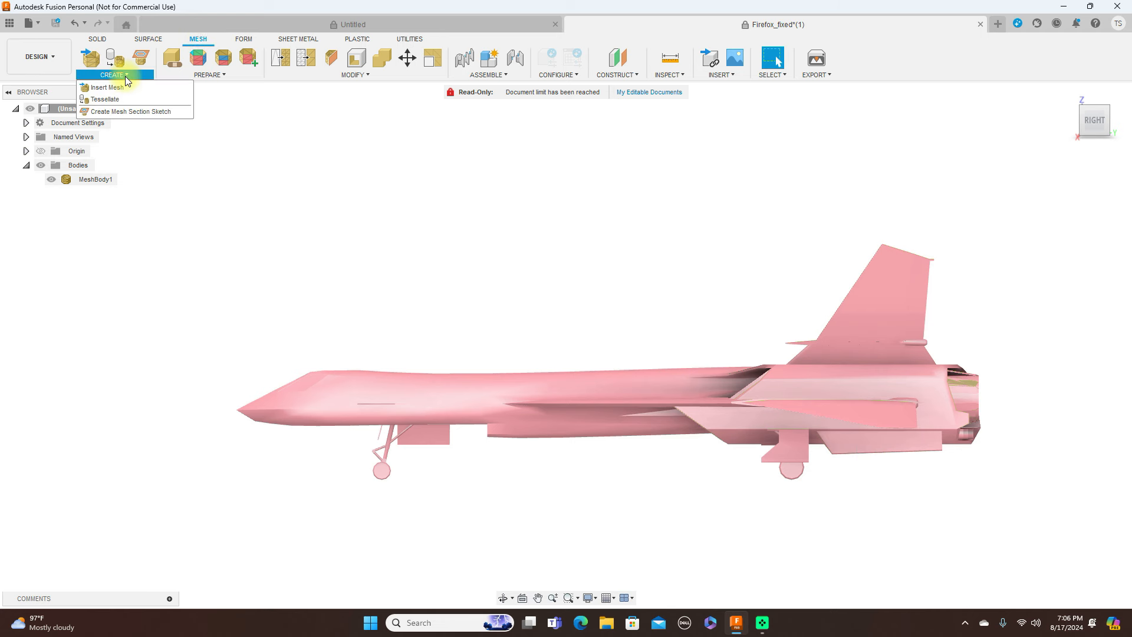
{"action": "left_click", "coordinate": [127, 111]}
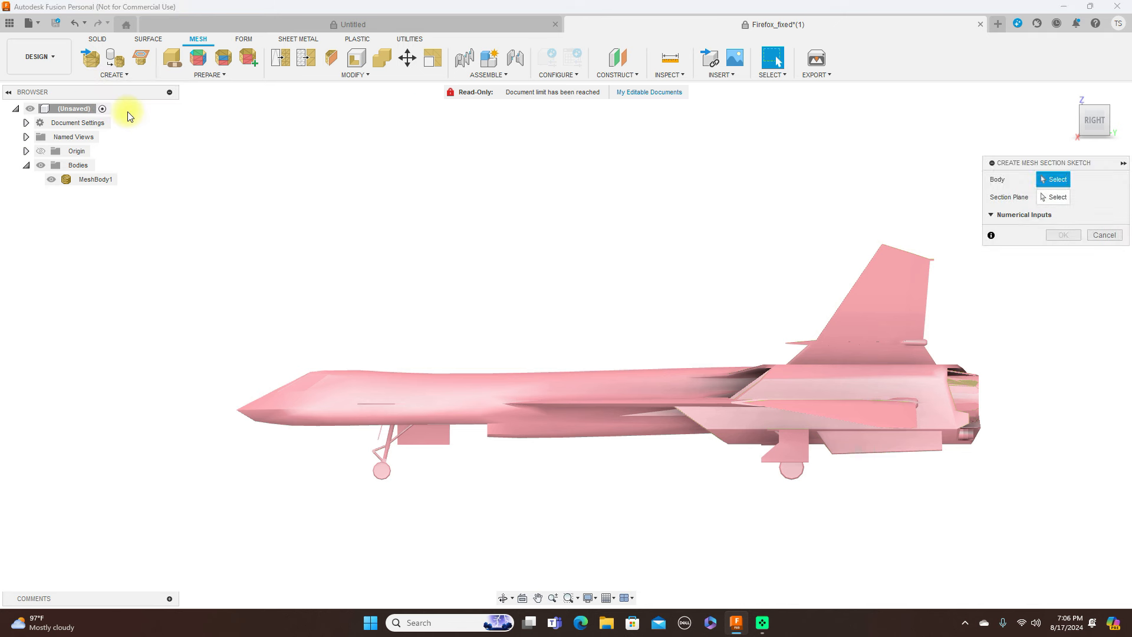
{"action": "scroll", "coordinate": [307, 216], "scroll_direction": "down", "scroll_amount": 3}
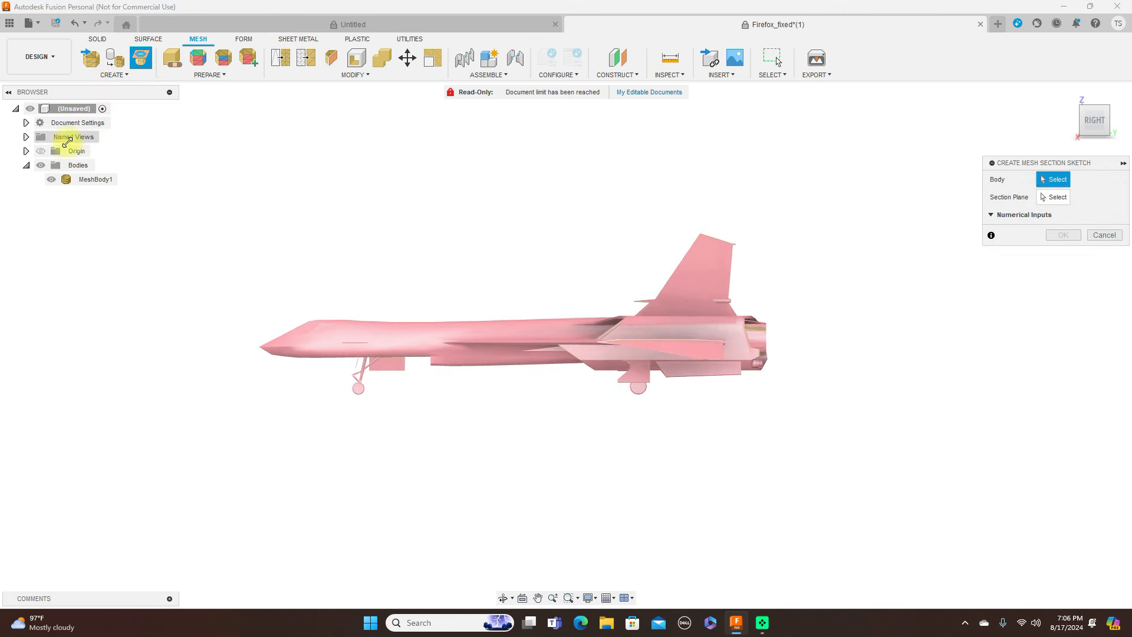
{"action": "left_click", "coordinate": [41, 151]}
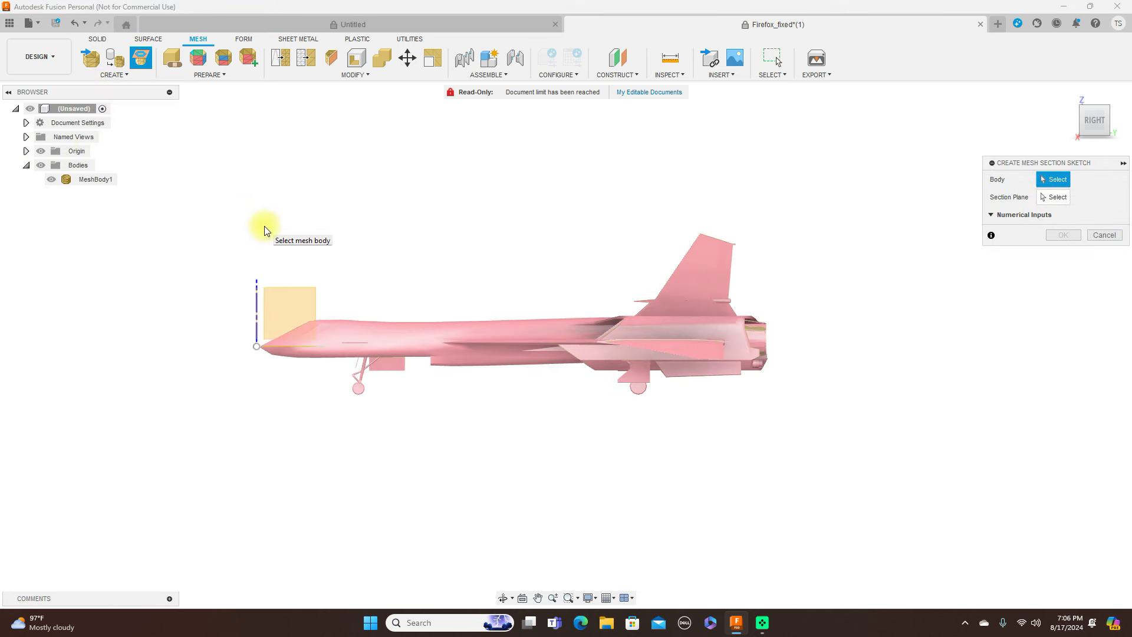
{"action": "left_click", "coordinate": [437, 345]}
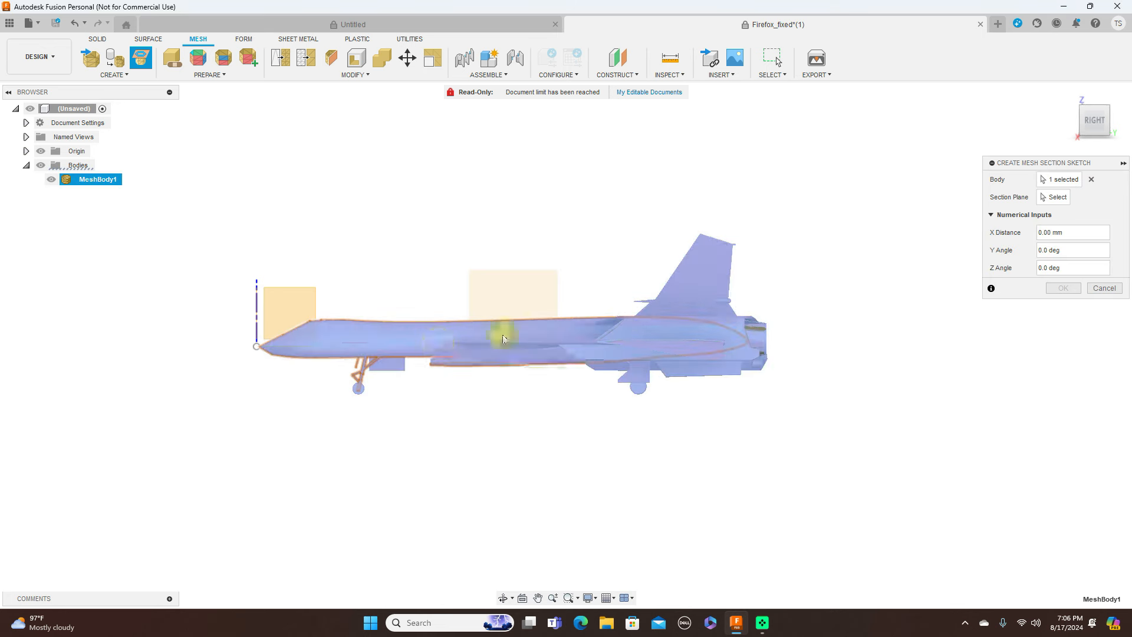
{"action": "left_click", "coordinate": [1052, 200]}
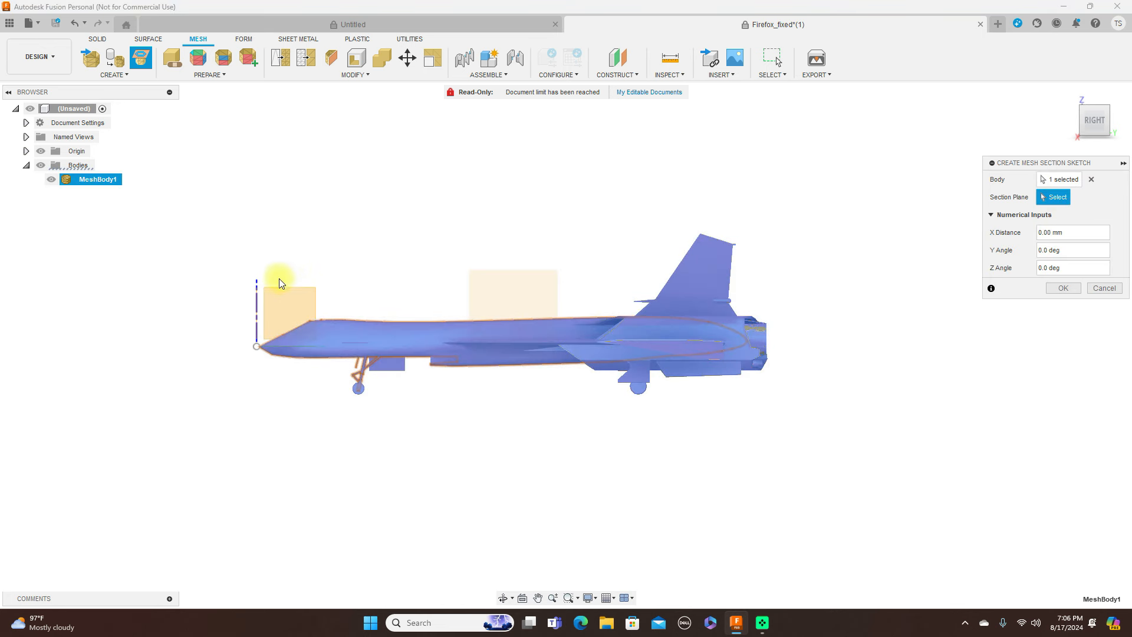
{"action": "left_click", "coordinate": [257, 308]}
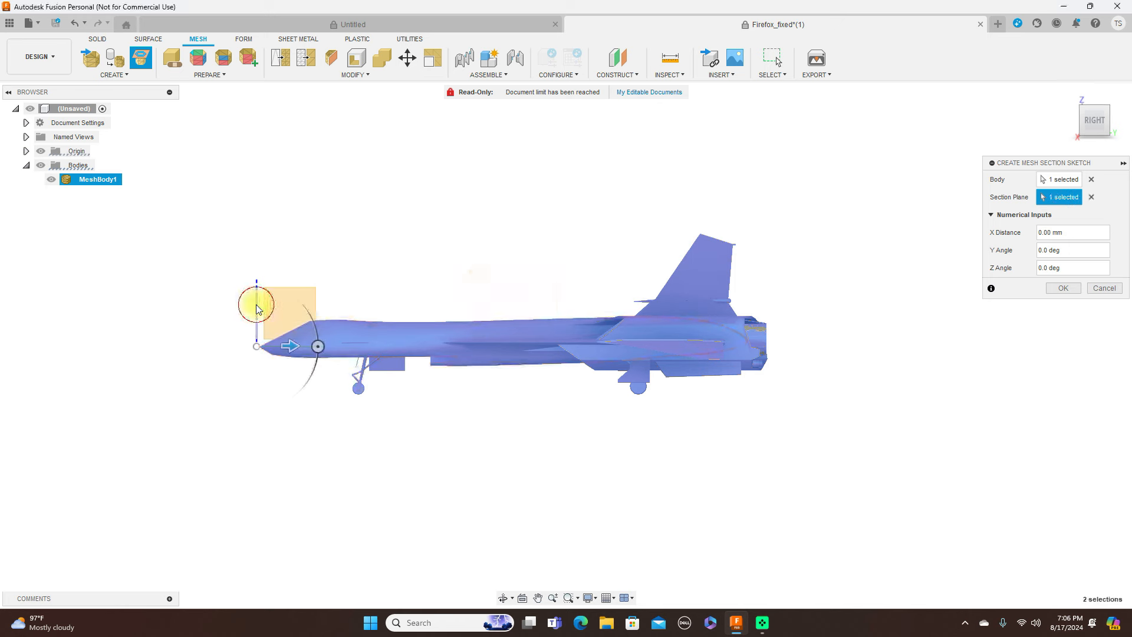
- Offset the section plane 60 mm along the fuselage from the nose and create the mesh section sketch there
{"action": "left_click_drag", "start_coordinate": [297, 346], "coordinate": [322, 346]}
{"action": "scroll", "coordinate": [958, 389], "scroll_direction": "up", "scroll_amount": 2}
{"action": "middle_click_drag", "start_coordinate": [817, 373], "coordinate": [1027, 344]}
{"action": "scroll", "coordinate": [434, 413], "scroll_direction": "up", "scroll_amount": 2}
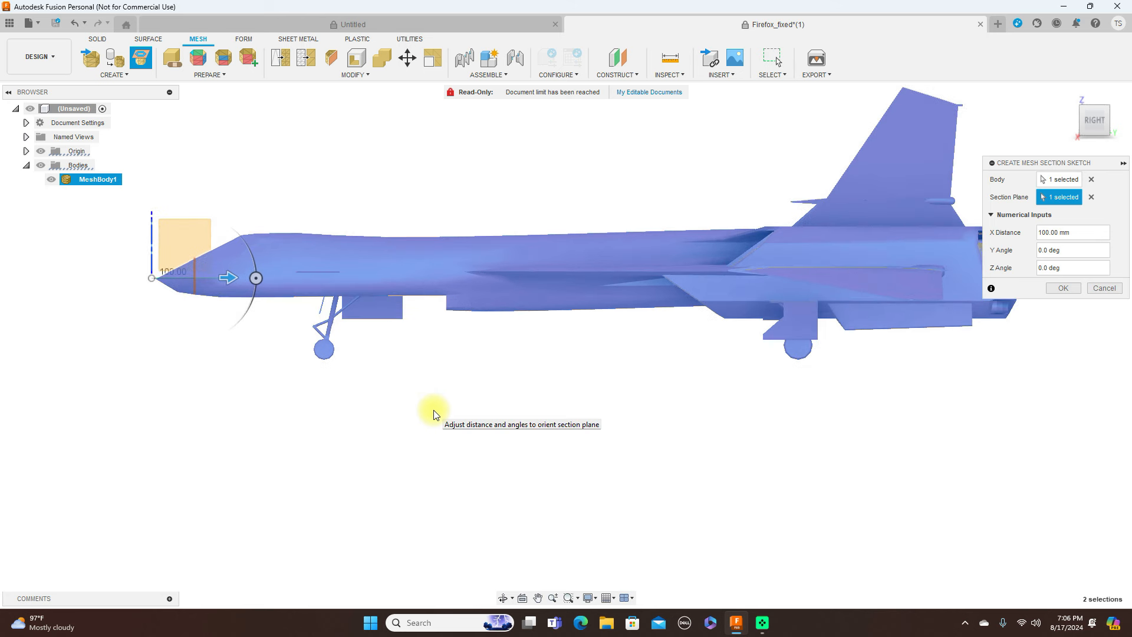
{"action": "scroll", "coordinate": [433, 413], "scroll_direction": "down", "scroll_amount": 1}
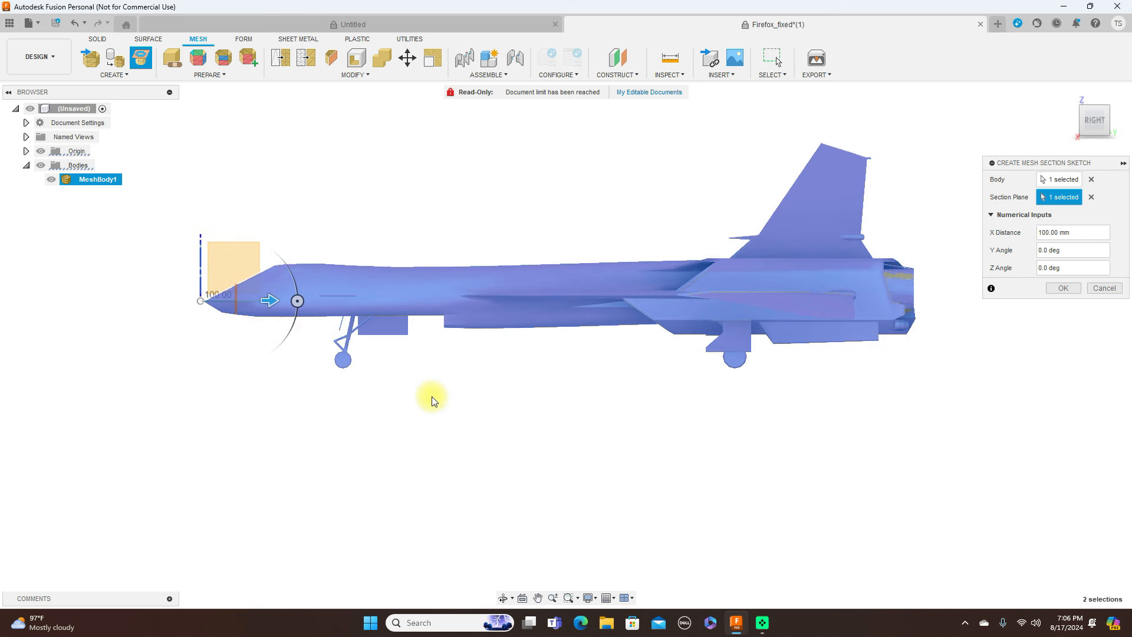
{"action": "scroll", "coordinate": [277, 325], "scroll_direction": "up", "scroll_amount": 1}
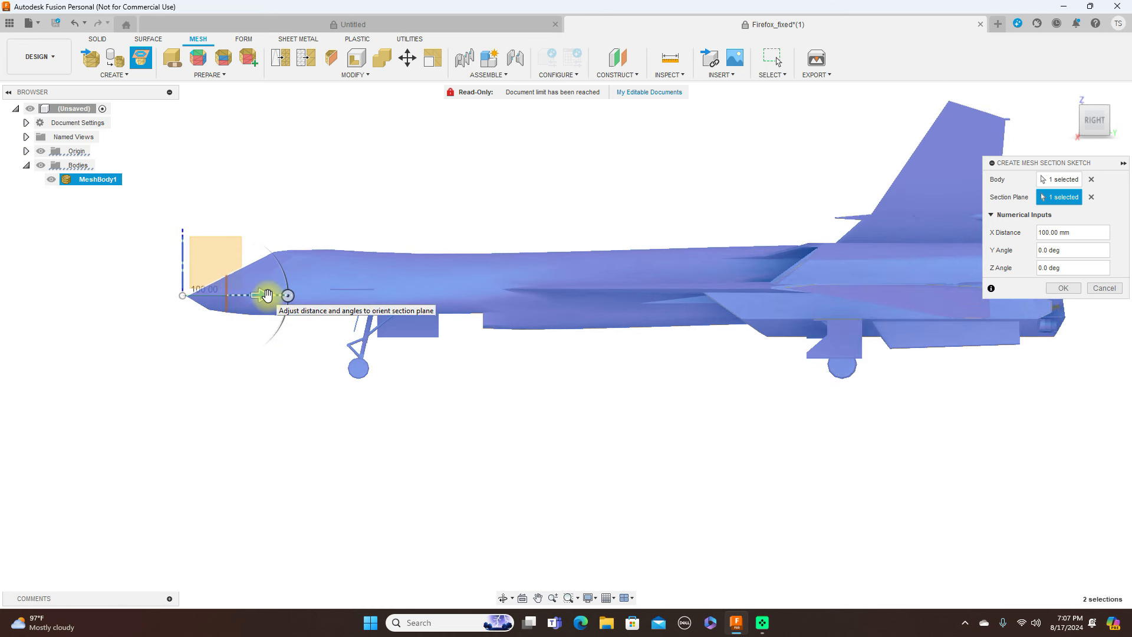
{"action": "scroll", "coordinate": [267, 294], "scroll_direction": "up", "scroll_amount": 2}
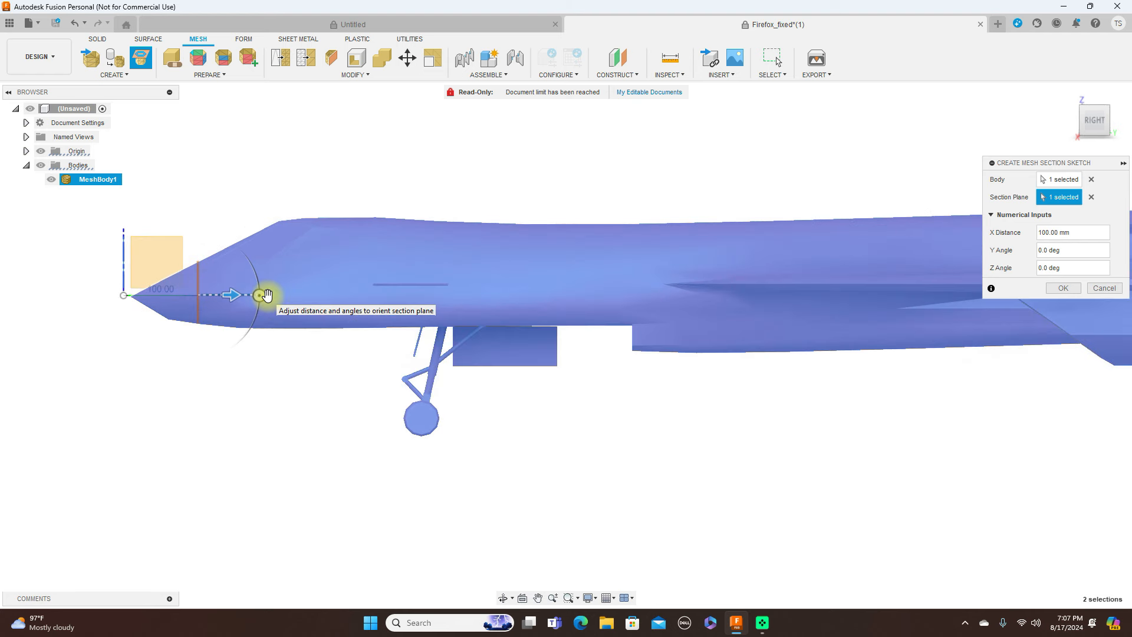
{"action": "left_click_drag", "start_coordinate": [267, 295], "coordinate": [203, 295]}
{"action": "scroll", "coordinate": [313, 313], "scroll_direction": "down", "scroll_amount": 2}
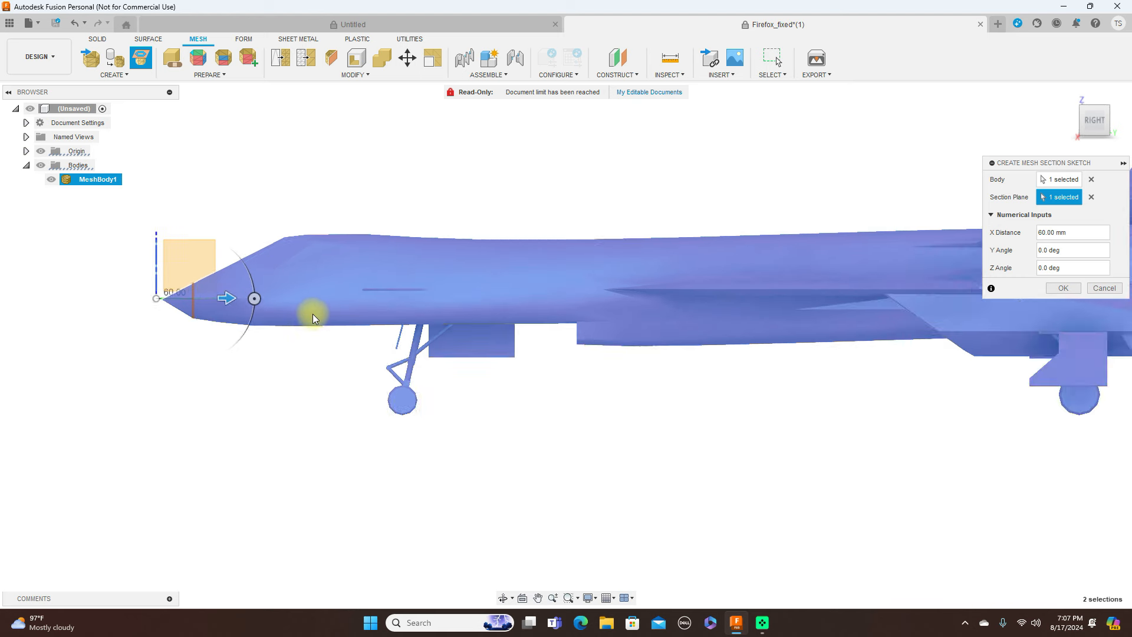
{"action": "left_click", "coordinate": [1064, 289]}
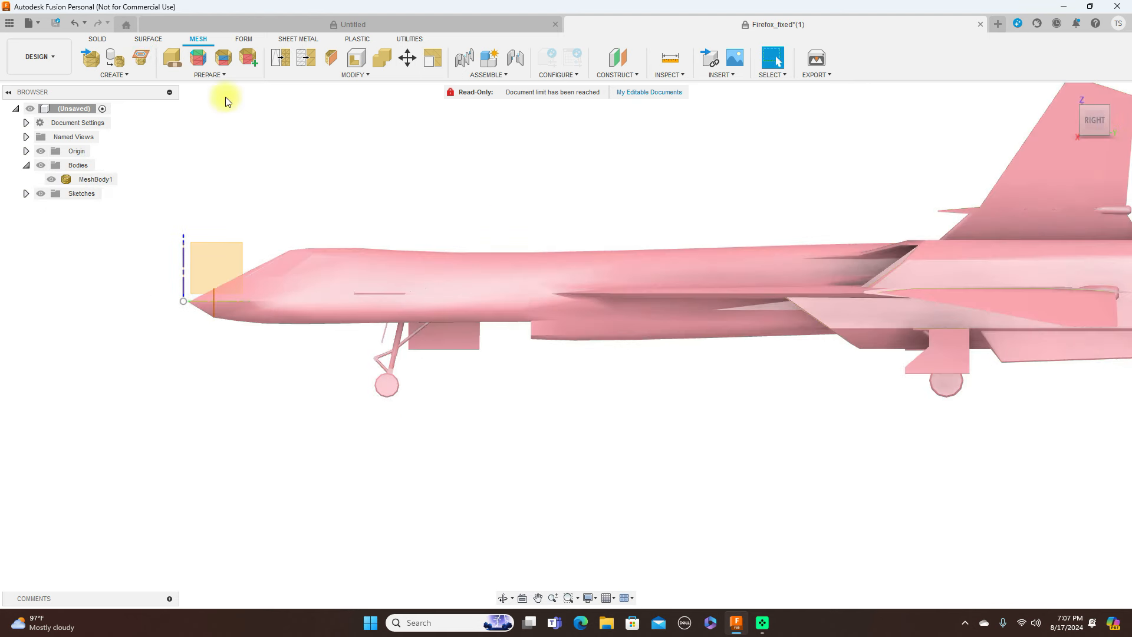
- Create a construction plane offset 60 mm from the XZ origin plane at the nose, matching the mesh section's position
{"action": "left_click", "coordinate": [99, 40]}
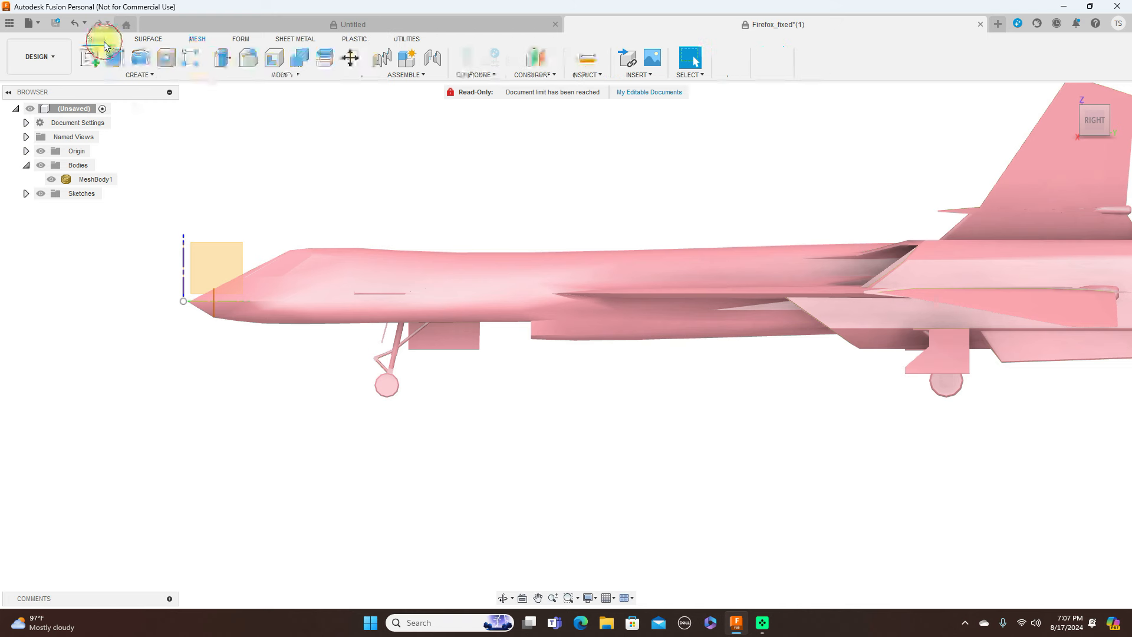
{"action": "scroll", "coordinate": [326, 141], "scroll_direction": "up", "scroll_amount": 1}
{"action": "scroll", "coordinate": [427, 155], "scroll_direction": "down", "scroll_amount": 1}
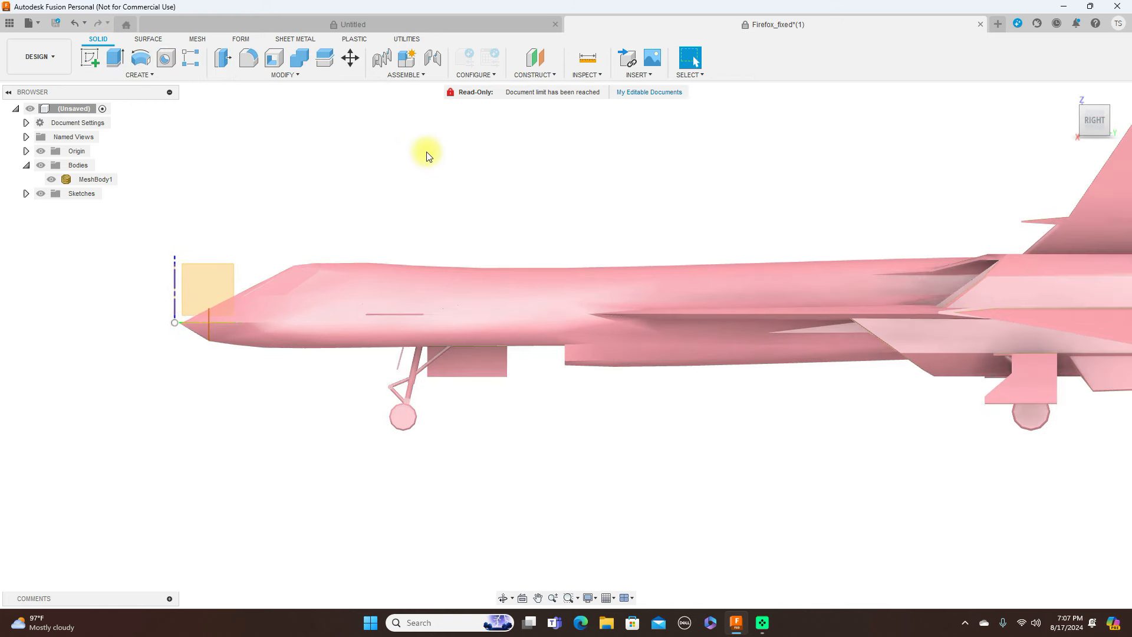
{"action": "left_click", "coordinate": [551, 75]}
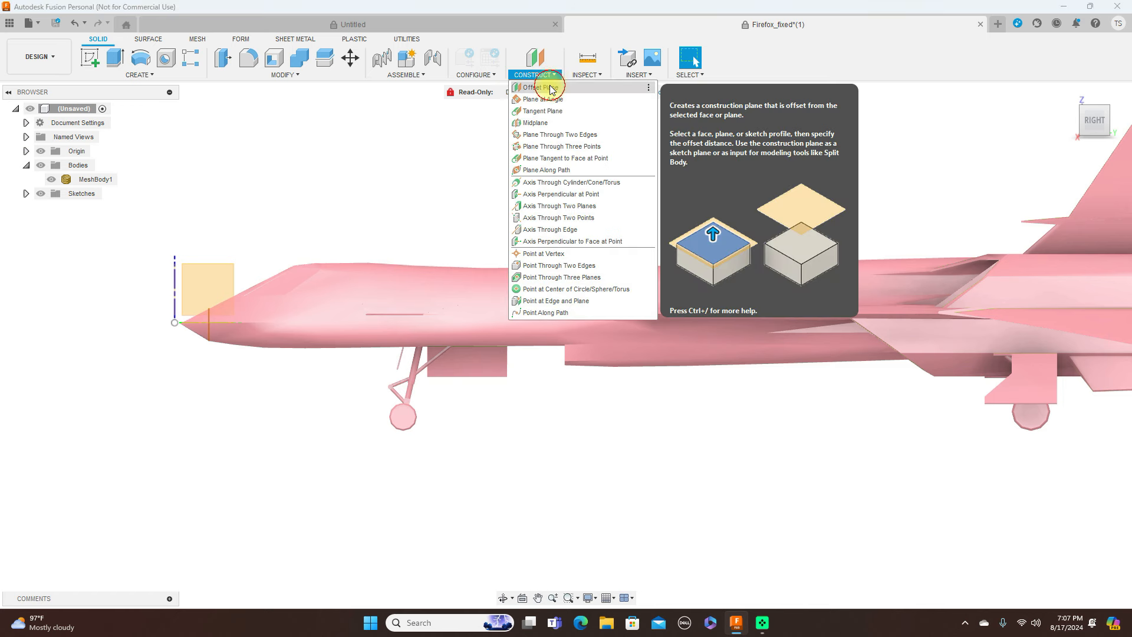
{"action": "left_click", "coordinate": [552, 89]}
{"action": "left_click", "coordinate": [175, 282]}
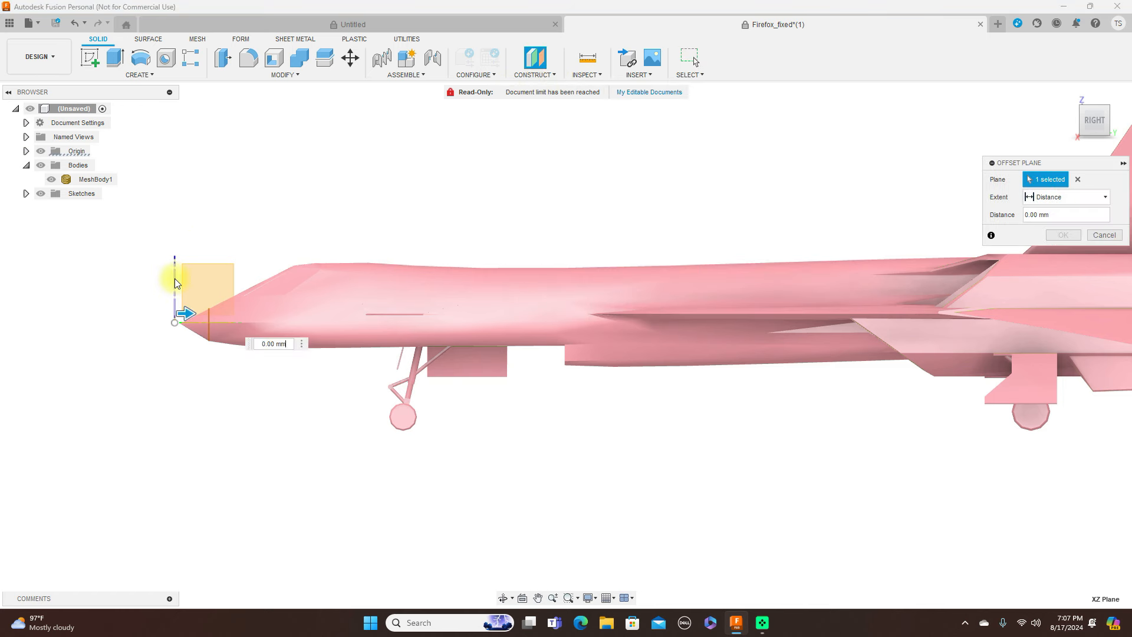
{"action": "scroll", "coordinate": [207, 339], "scroll_direction": "up", "scroll_amount": 4}
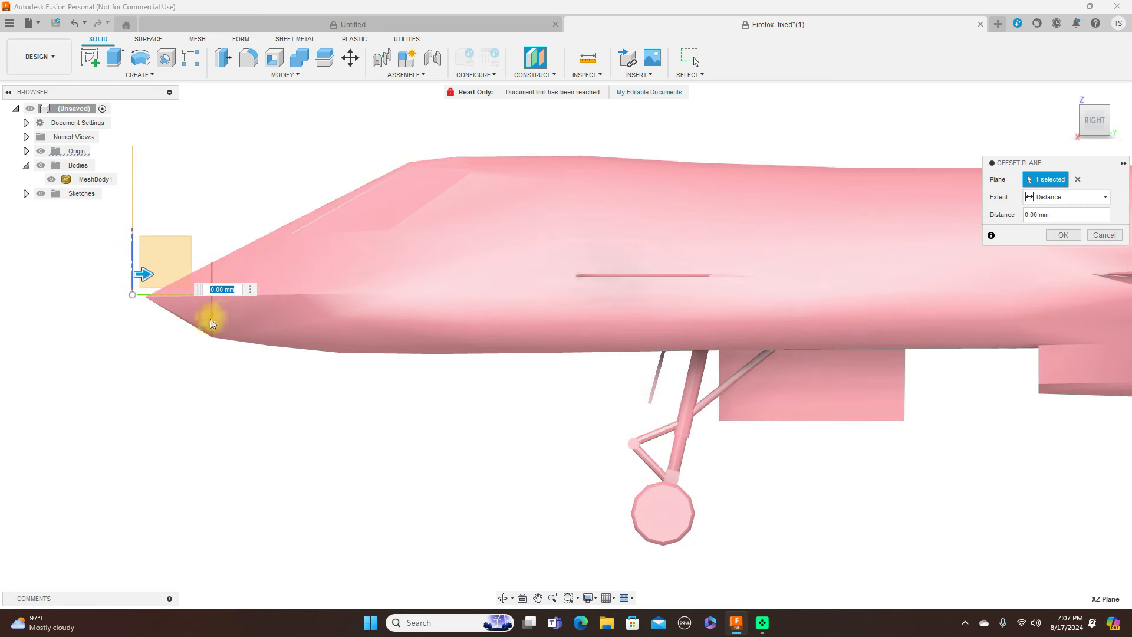
{"action": "left_click_drag", "start_coordinate": [147, 273], "coordinate": [232, 277]}
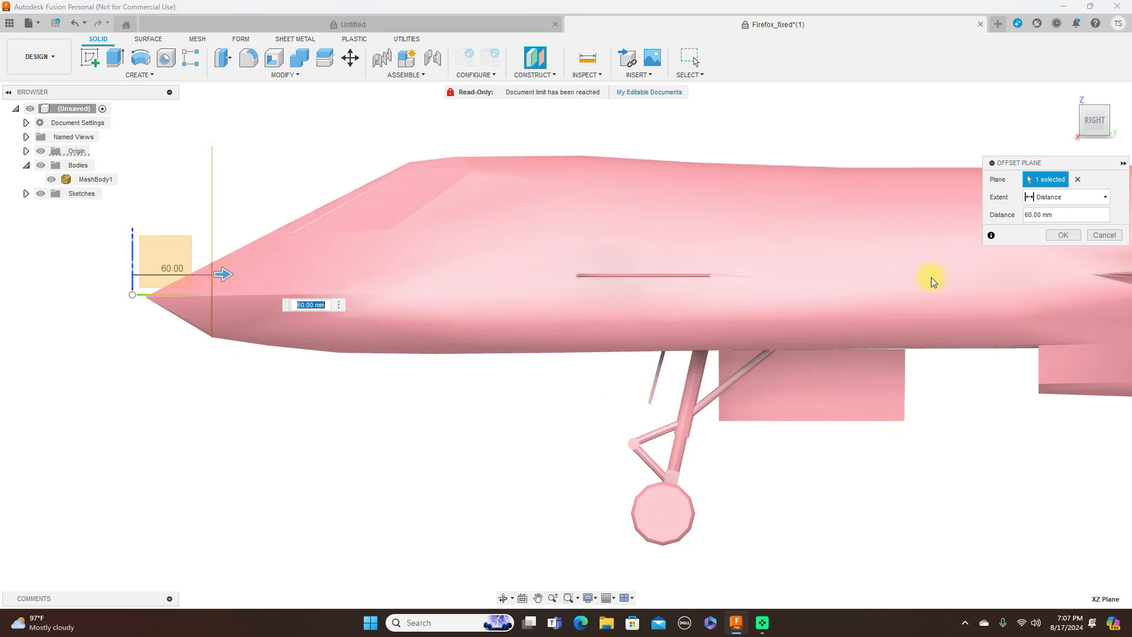
{"action": "left_click", "coordinate": [1064, 235]}
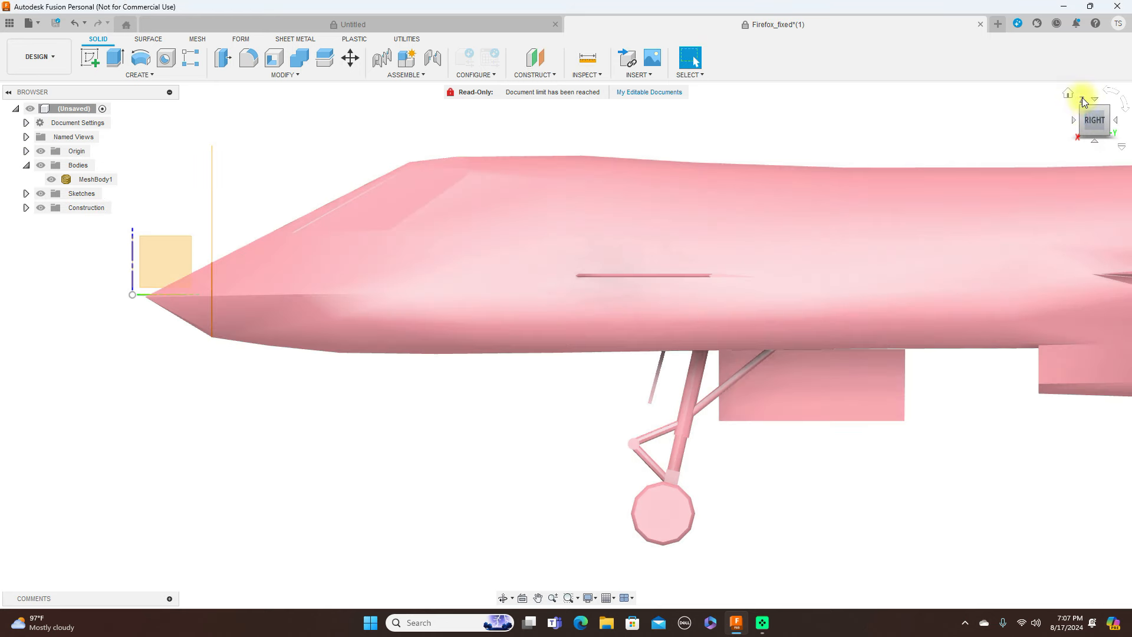
- Hide the aircraft mesh body around the nose section outline and the construction plane
{"action": "left_click", "coordinate": [1073, 119]}
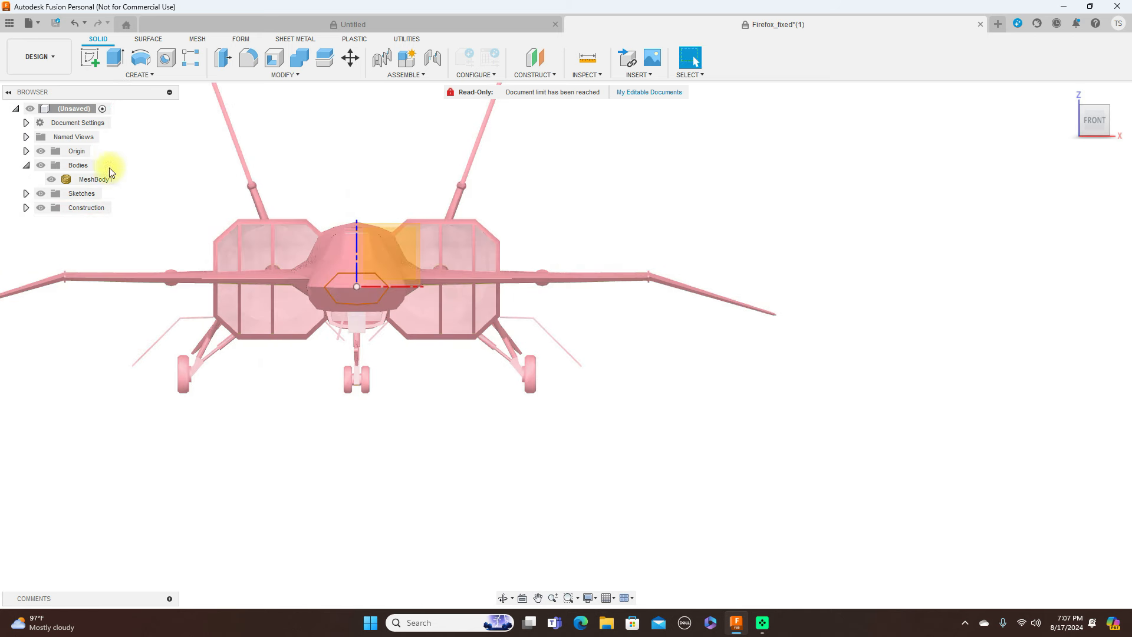
{"action": "left_click", "coordinate": [52, 179]}
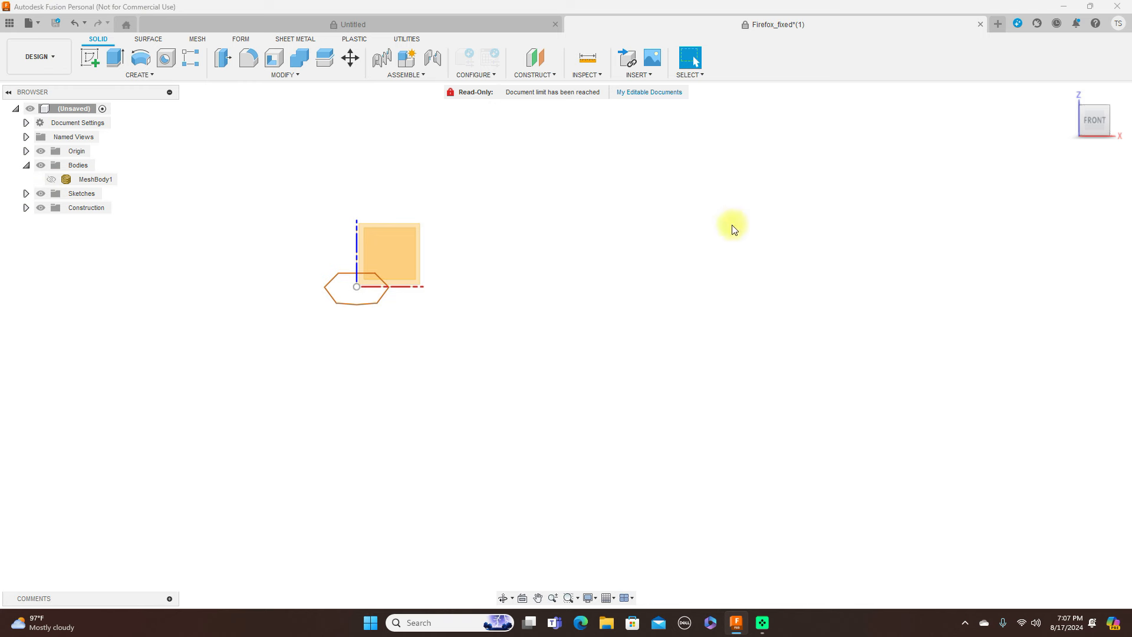
{"action": "scroll", "coordinate": [443, 262], "scroll_direction": "up", "scroll_amount": 4}
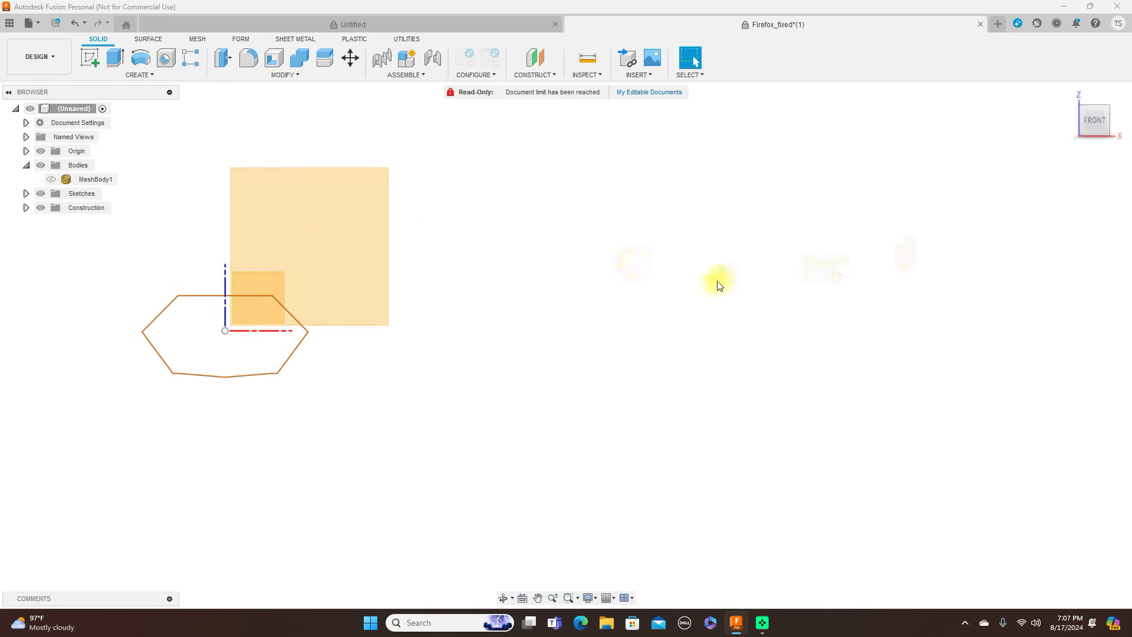
{"action": "left_click_drag", "start_coordinate": [1109, 116], "coordinate": [1061, 126]}
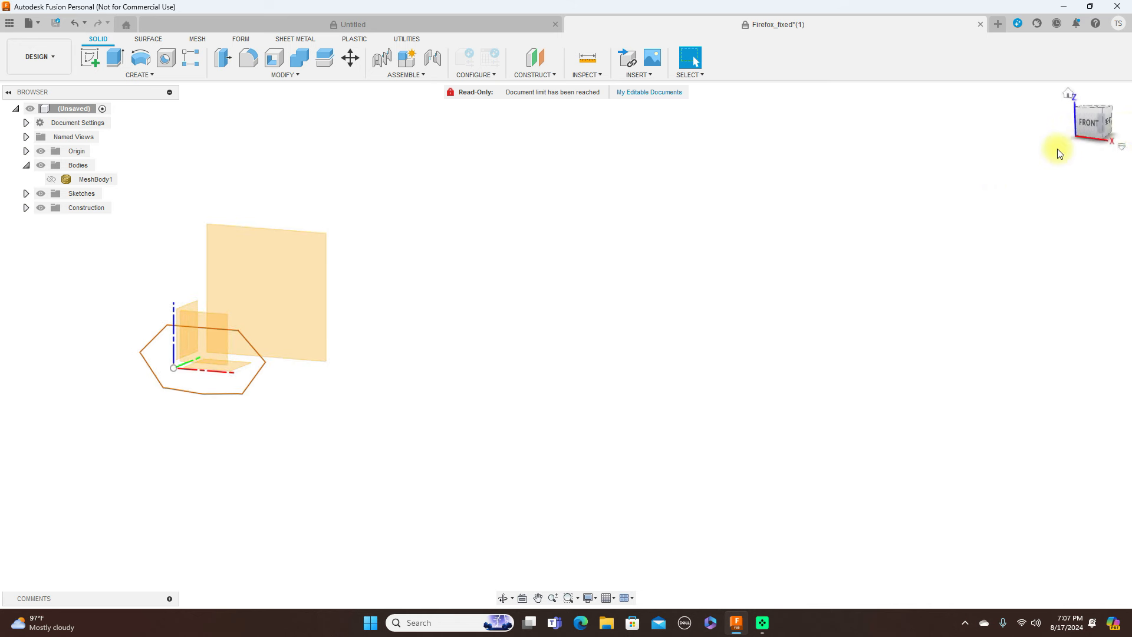
{"action": "scroll", "coordinate": [1007, 200], "scroll_direction": "down", "scroll_amount": 3}
{"action": "mouse_move", "coordinate": [1103, 126]}
{"action": "left_mouse_down"}
{"action": "mouse_move", "coordinate": [970, 136]}
{"action": "mouse_move", "coordinate": [1030, 138]}
{"action": "left_mouse_up"}
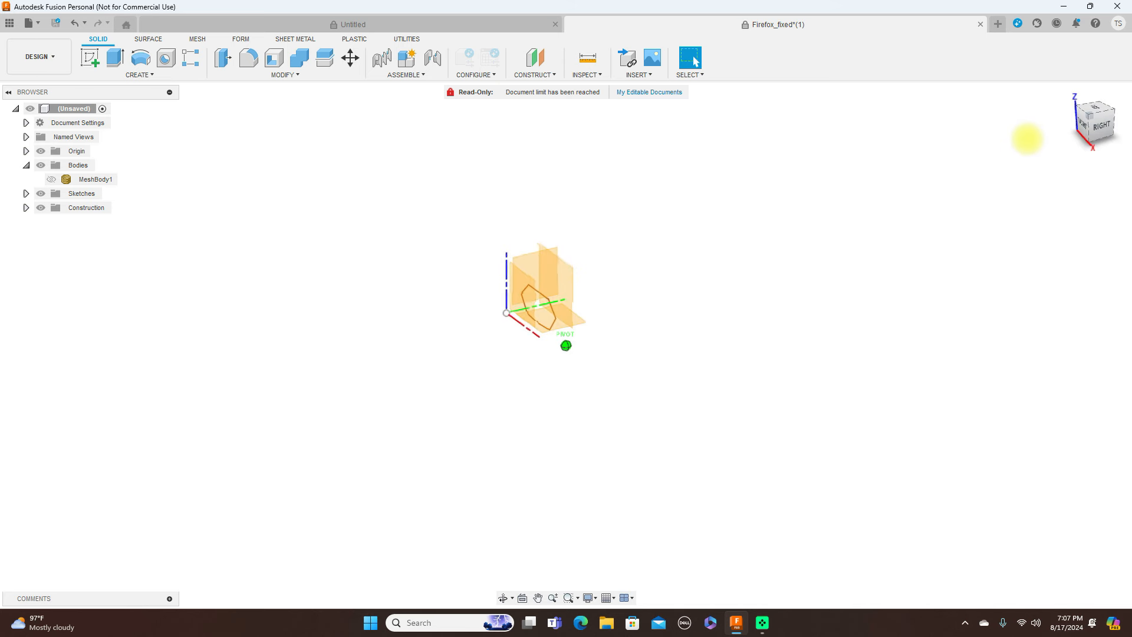
- Start a sketch on the 60 mm offset construction plane and hide the origin
{"action": "left_click", "coordinate": [560, 276]}
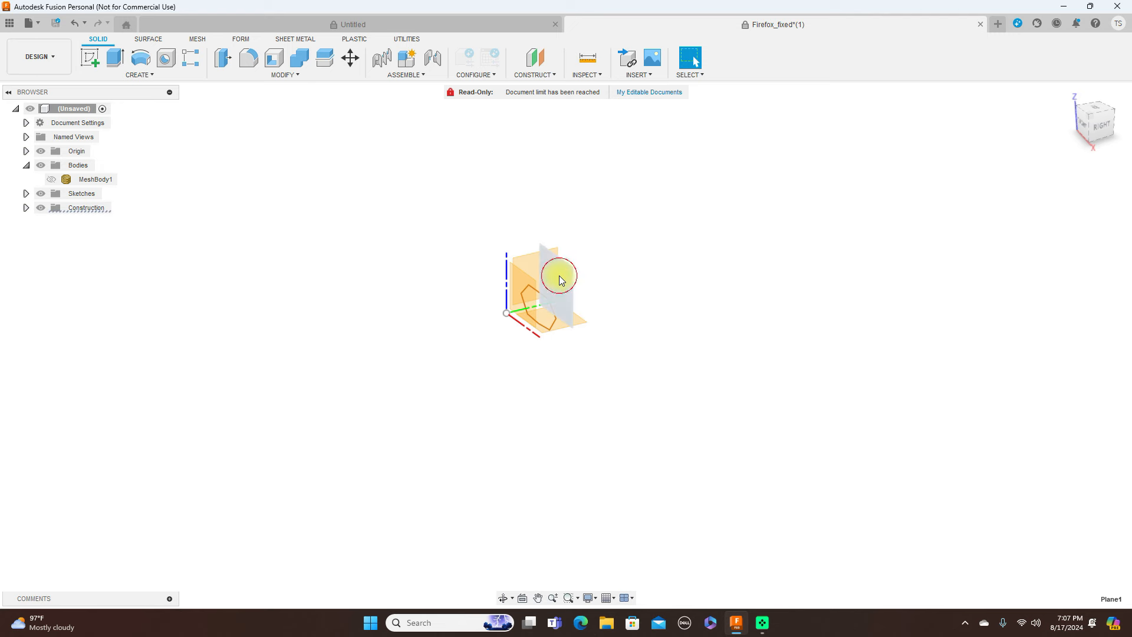
{"action": "left_click", "coordinate": [90, 57]}
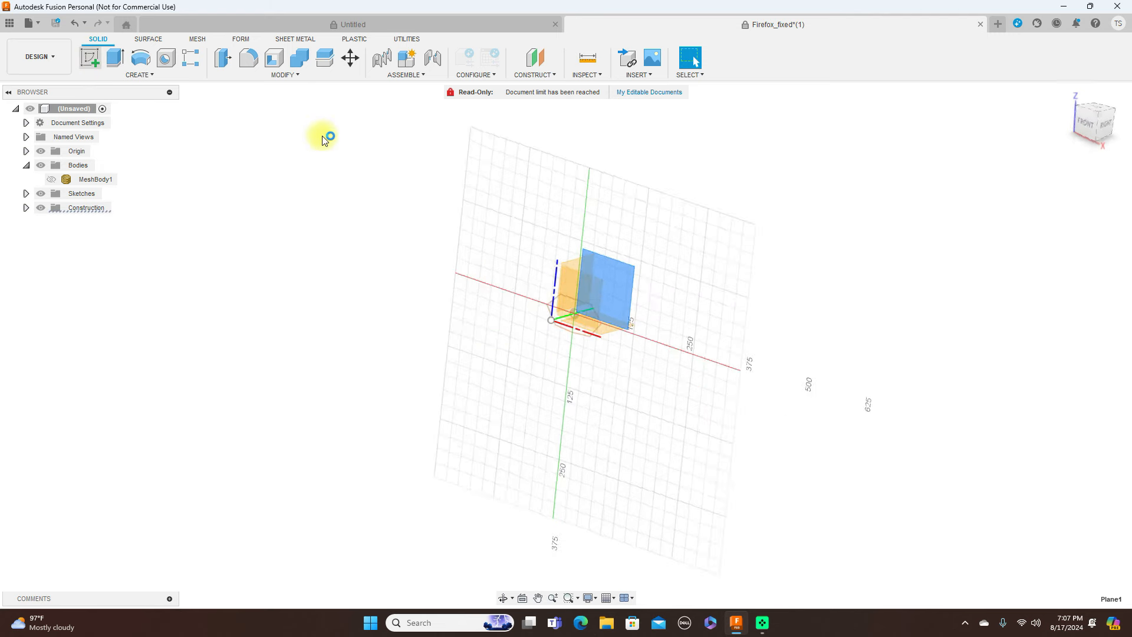
{"action": "left_click", "coordinate": [40, 151]}
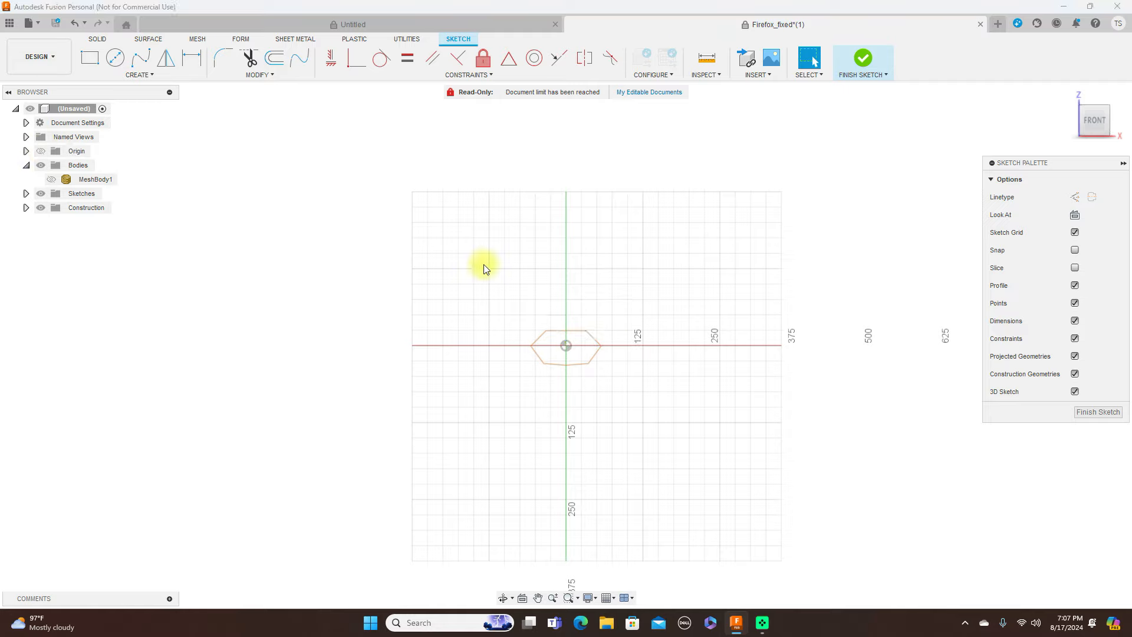
- Draw a vertical centre line through the section outline, from its lowest vertex up to the middle of its top edge
{"action": "scroll", "coordinate": [532, 292], "scroll_direction": "up", "scroll_amount": 5}
{"action": "middle_click_drag", "start_coordinate": [678, 249], "coordinate": [676, 95]}
{"action": "scroll", "coordinate": [711, 182], "scroll_direction": "up", "scroll_amount": 2}
{"action": "middle_click_drag", "start_coordinate": [778, 259], "coordinate": [725, 205]}
{"action": "scroll", "coordinate": [685, 205], "scroll_direction": "up", "scroll_amount": 2}
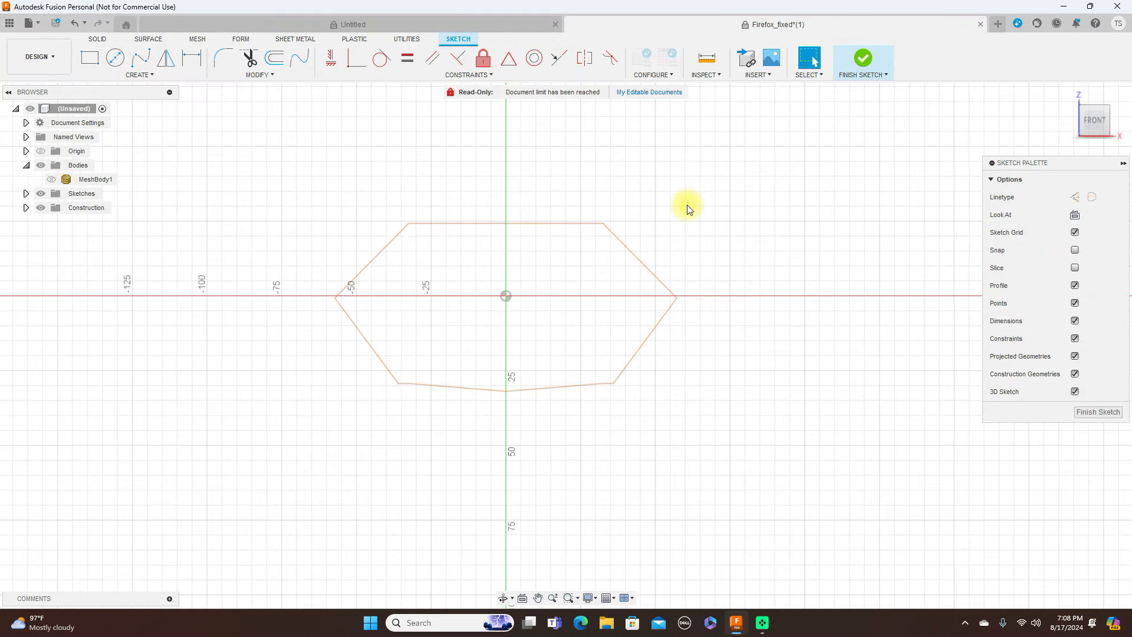
{"action": "key", "text": "l"}
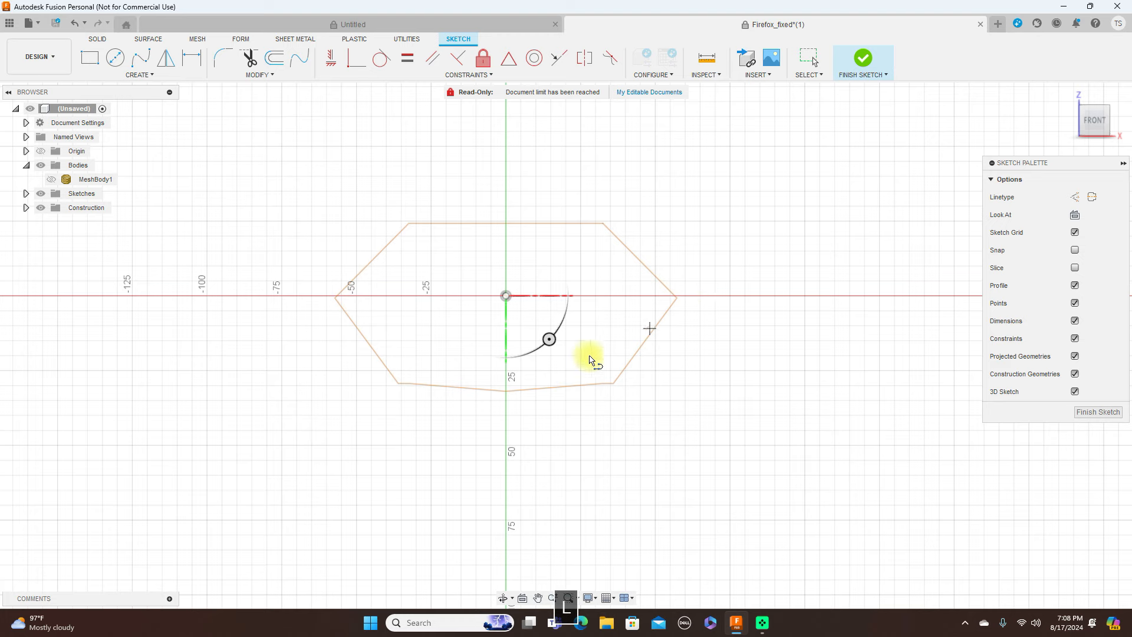
{"action": "scroll", "coordinate": [507, 391], "scroll_direction": "up", "scroll_amount": 3}
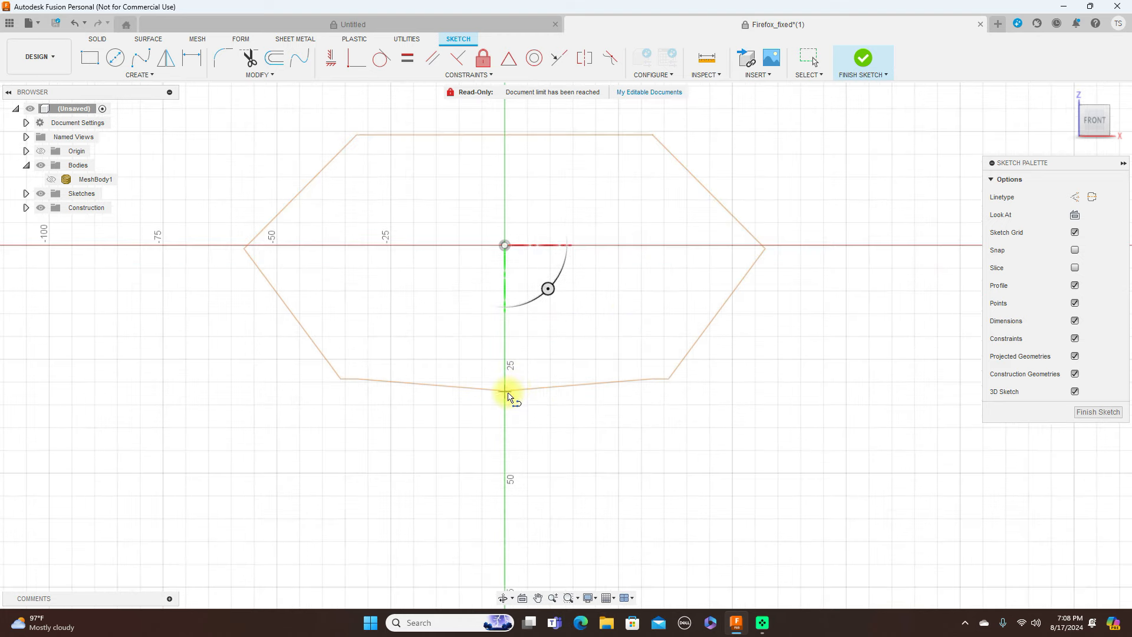
{"action": "left_click", "coordinate": [506, 391]}
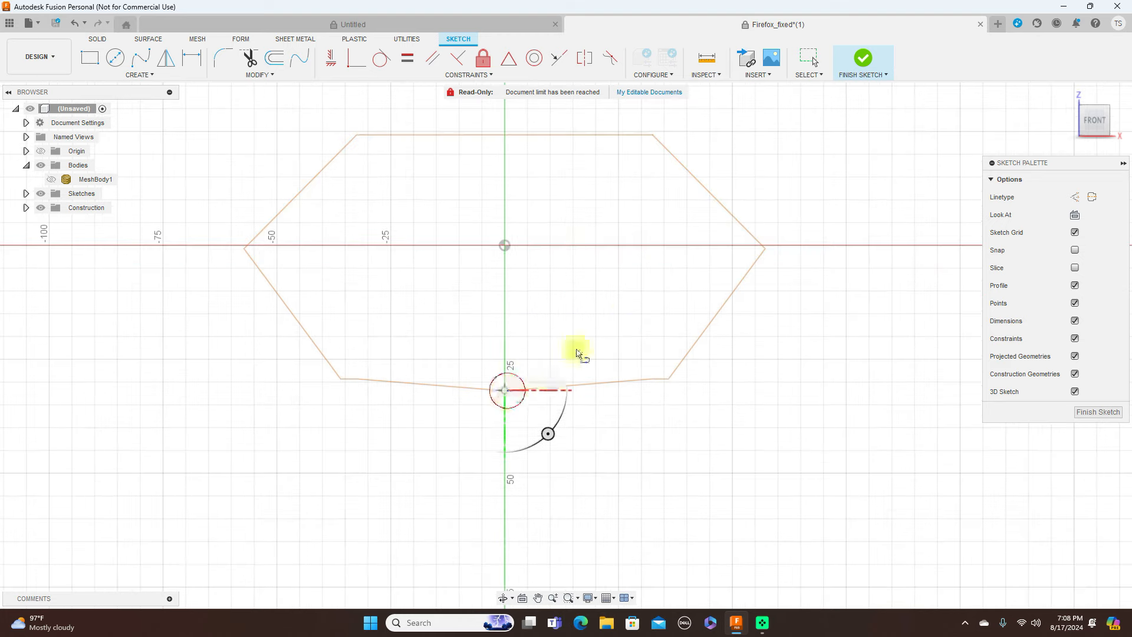
{"action": "left_click", "coordinate": [505, 134]}
{"action": "right_click", "coordinate": [505, 135]}
{"action": "left_click", "coordinate": [534, 139]}
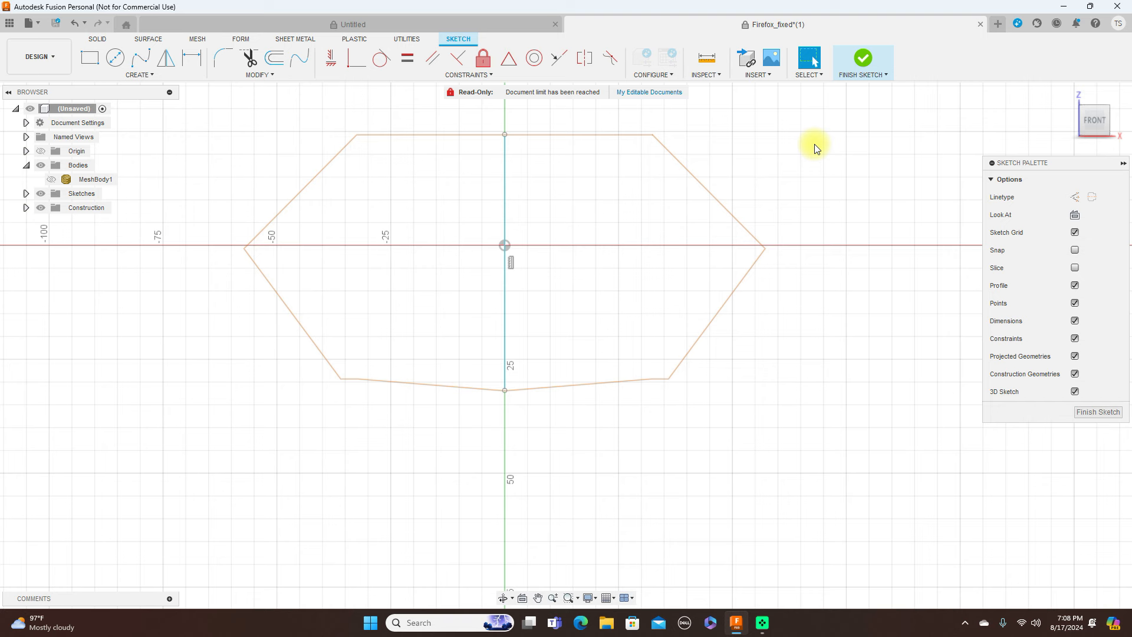
- Trace the right half of the section outline with connected lines, from the centre line's top end through each vertex to its bottom end
{"action": "key", "text": "l"}
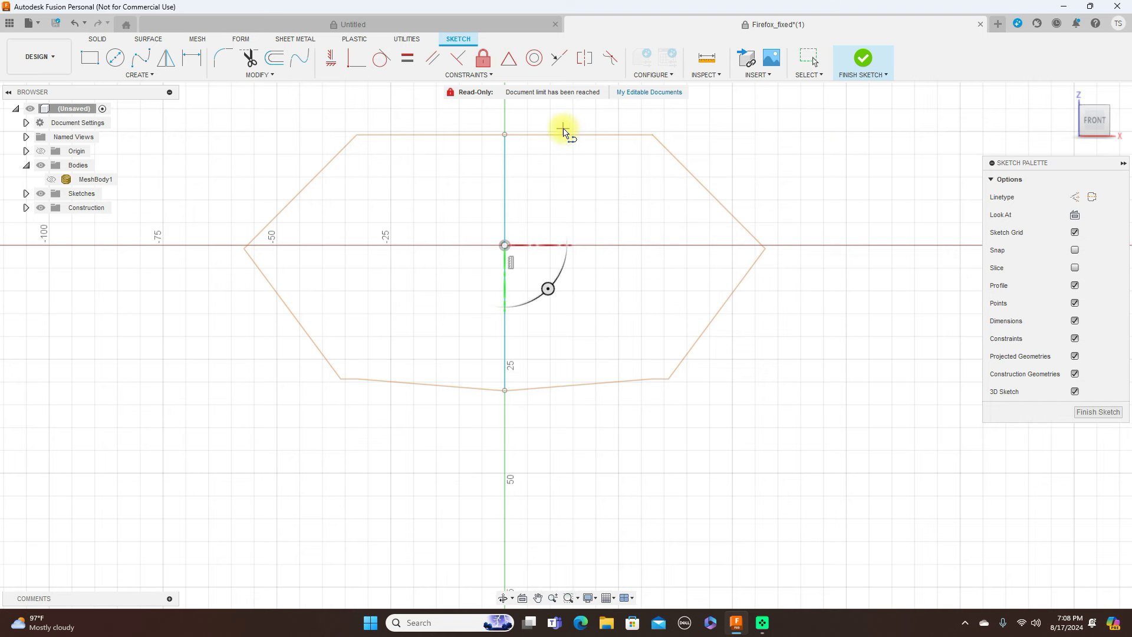
{"action": "left_click", "coordinate": [505, 134]}
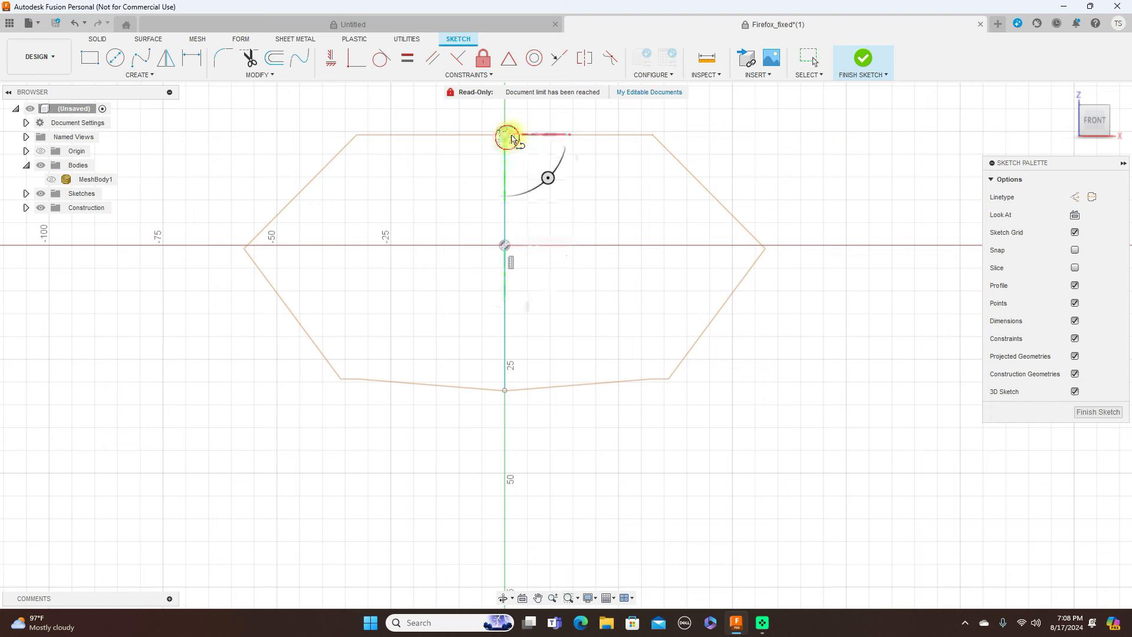
{"action": "left_click", "coordinate": [653, 135]}
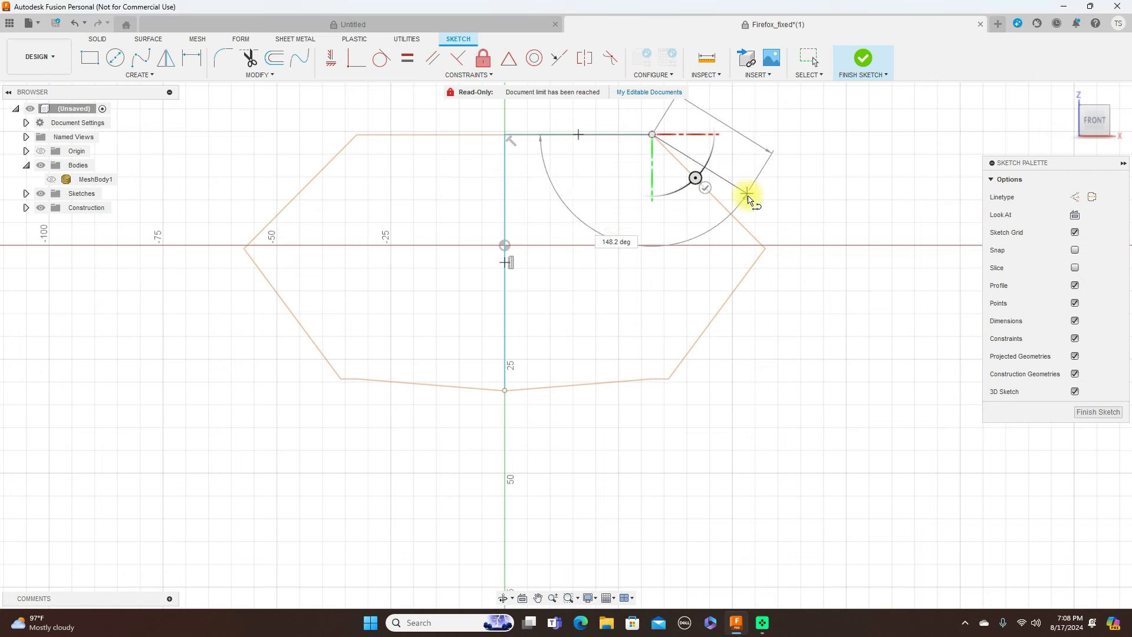
{"action": "left_click", "coordinate": [766, 249]}
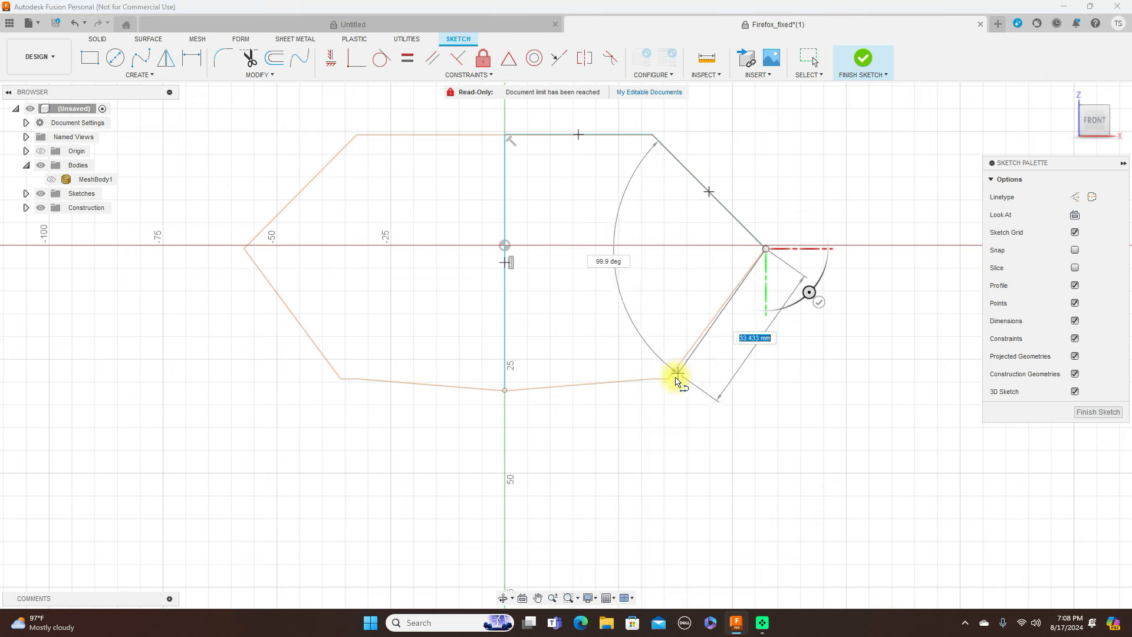
{"action": "scroll", "coordinate": [670, 382], "scroll_direction": "up", "scroll_amount": 5}
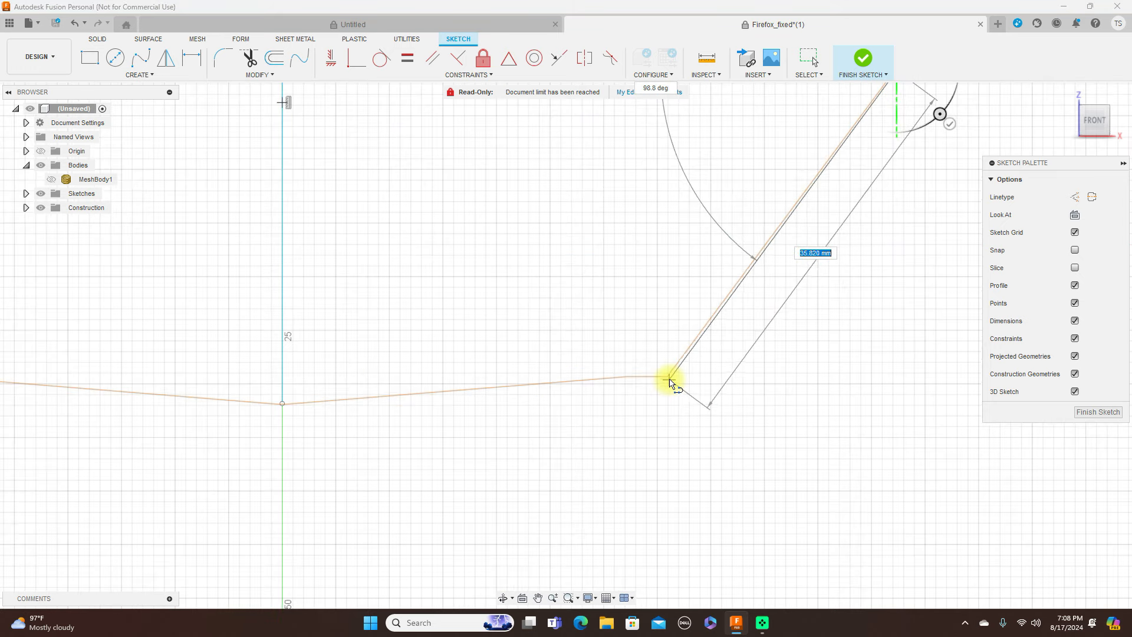
{"action": "left_click", "coordinate": [669, 378]}
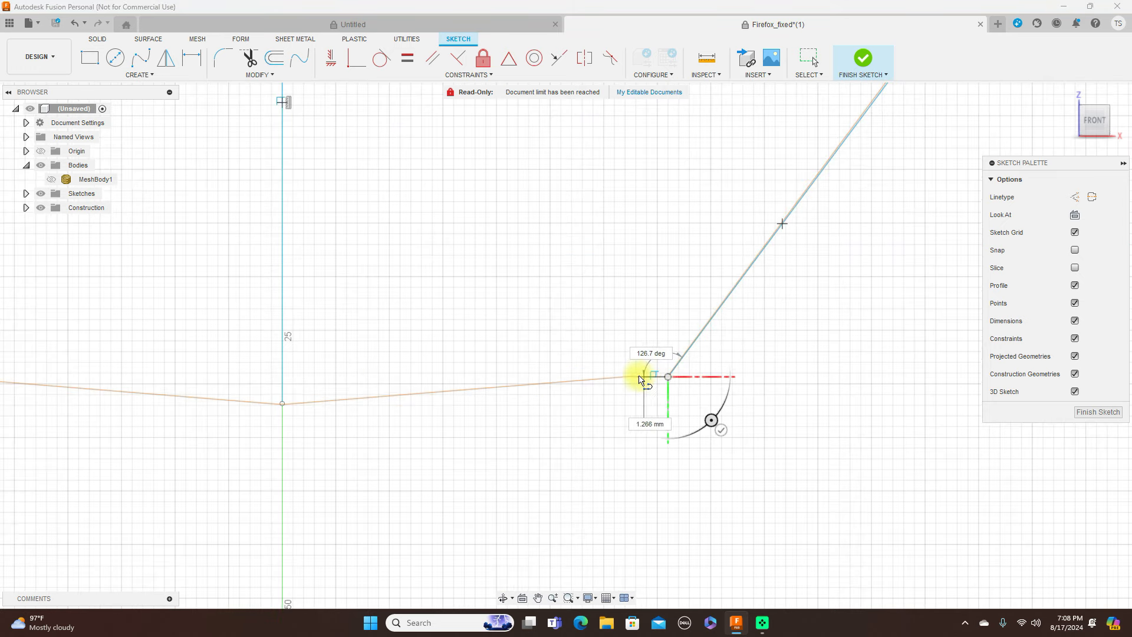
{"action": "left_click", "coordinate": [626, 377]}
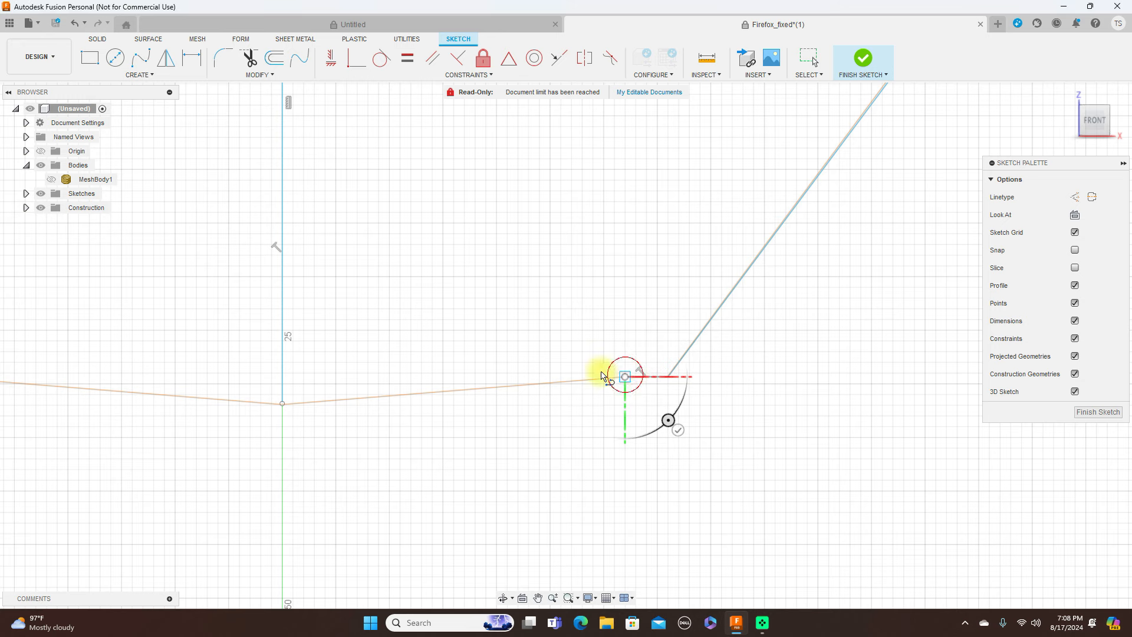
{"action": "left_click", "coordinate": [282, 404]}
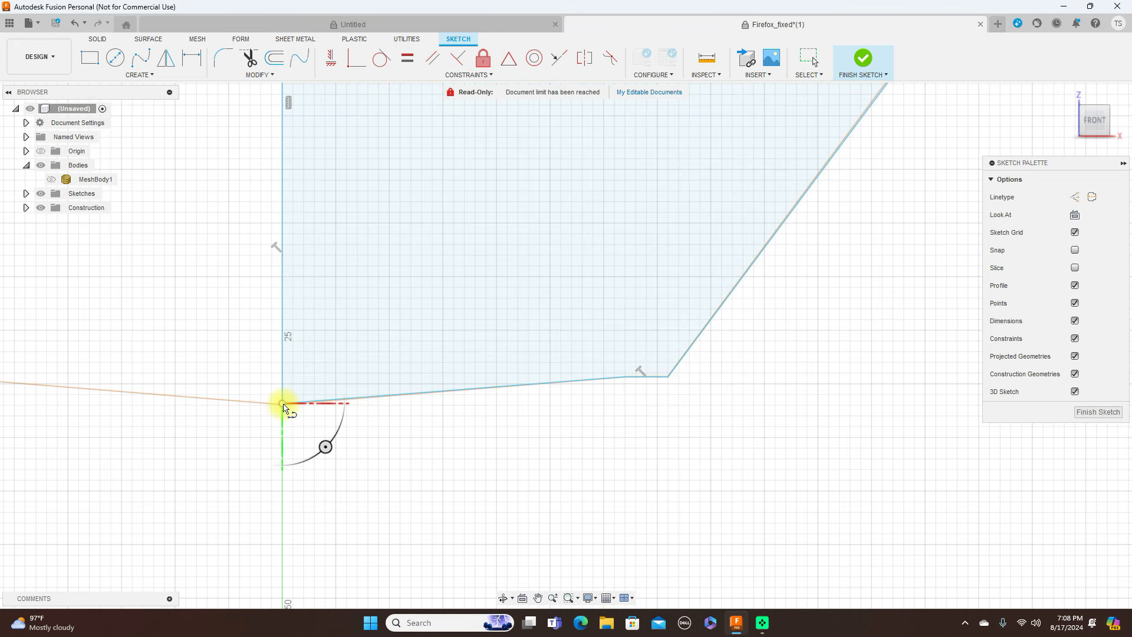
{"action": "right_click", "coordinate": [283, 404]}
{"action": "left_click", "coordinate": [327, 404]}
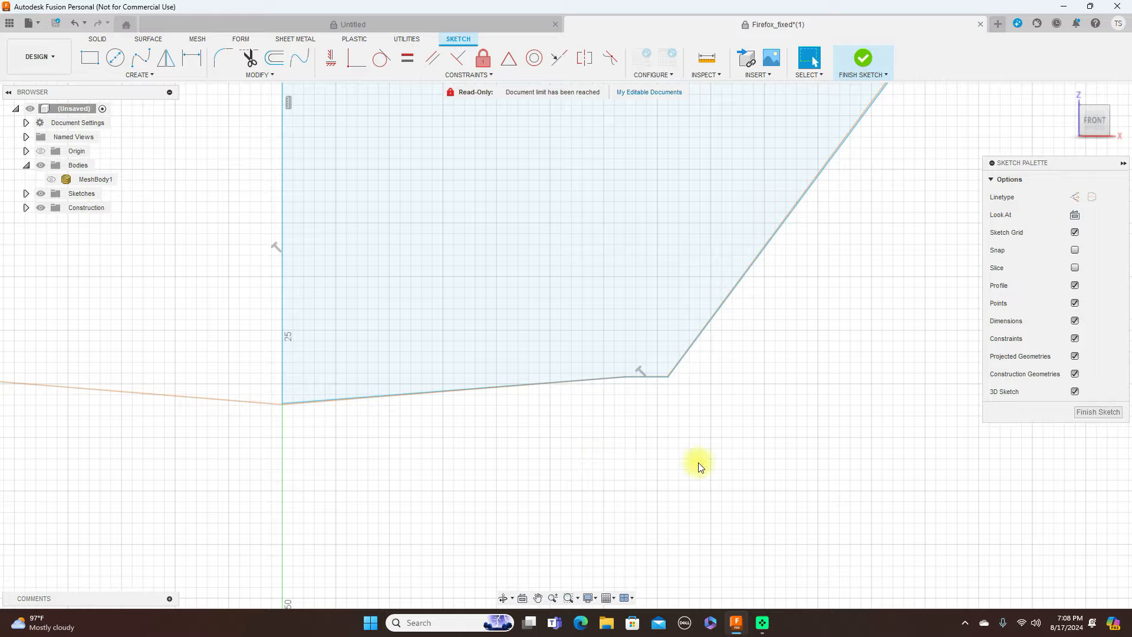
- Delete the vertical centre line that closes the traced half outline
{"action": "key", "text": "F6"}
{"action": "scroll", "coordinate": [749, 467], "scroll_direction": "down", "scroll_amount": 2}
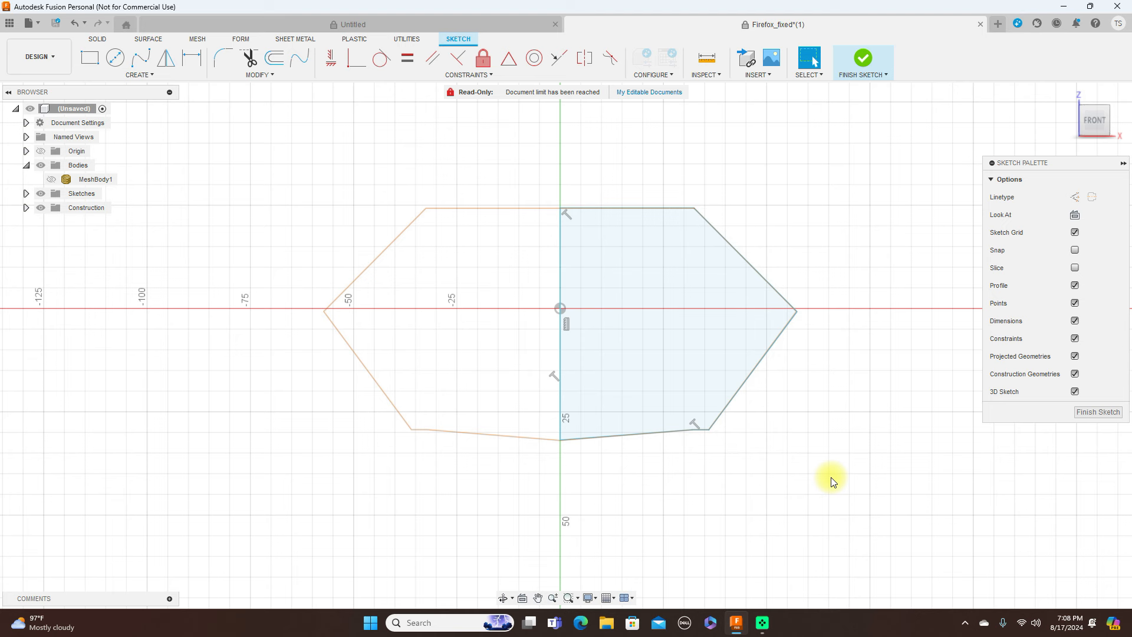
{"action": "left_click", "coordinate": [636, 287]}
{"action": "left_click", "coordinate": [560, 260]}
{"action": "key", "text": "Delete"}
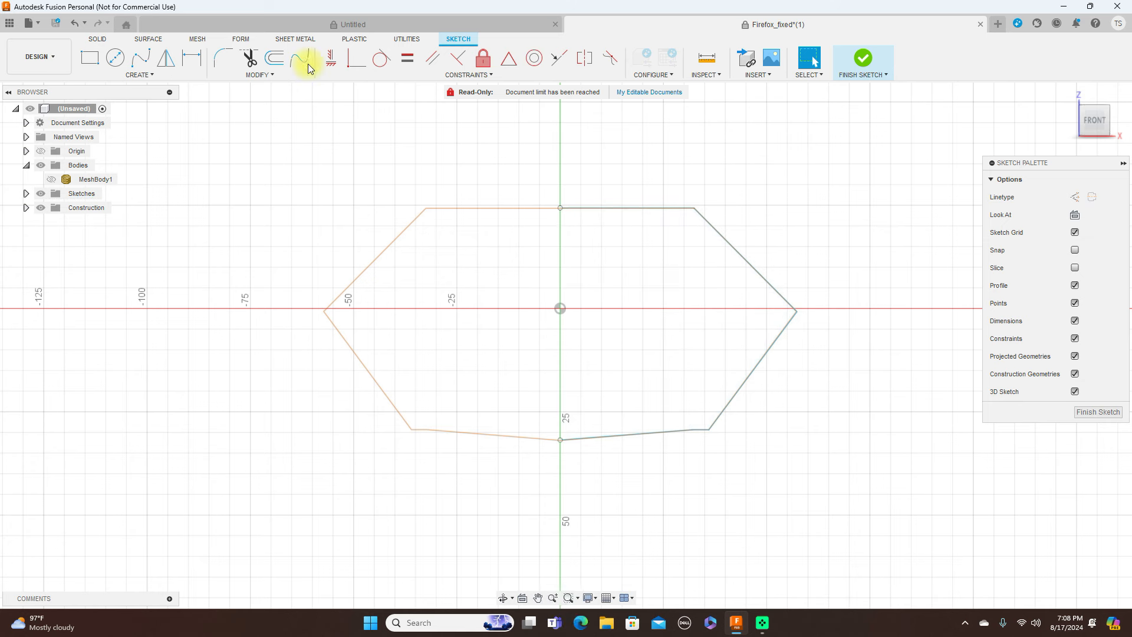
- Offset the traced half outline inward by 5 mm as a connected chain
{"action": "left_click", "coordinate": [274, 61]}
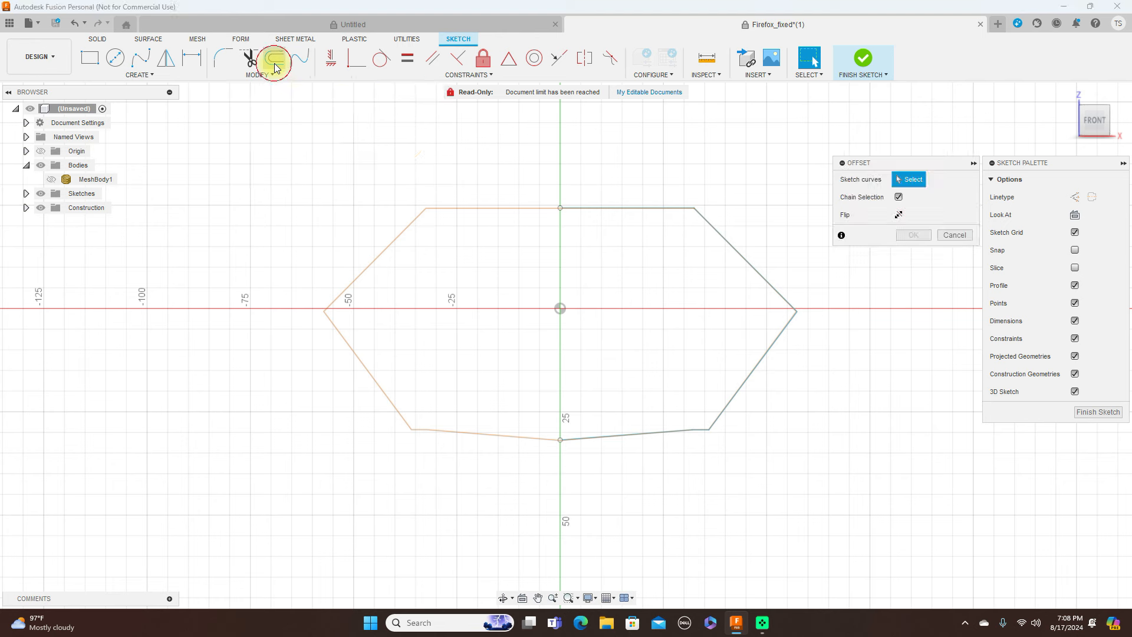
{"action": "left_click", "coordinate": [717, 239]}
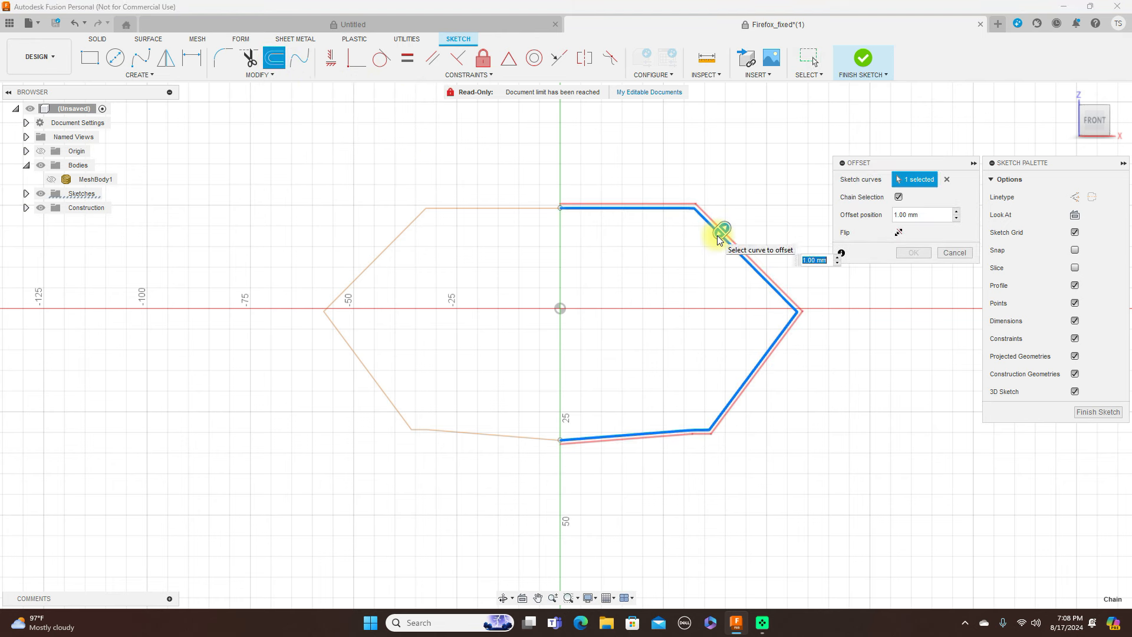
{"action": "left_click_drag", "start_coordinate": [725, 228], "coordinate": [700, 238]}
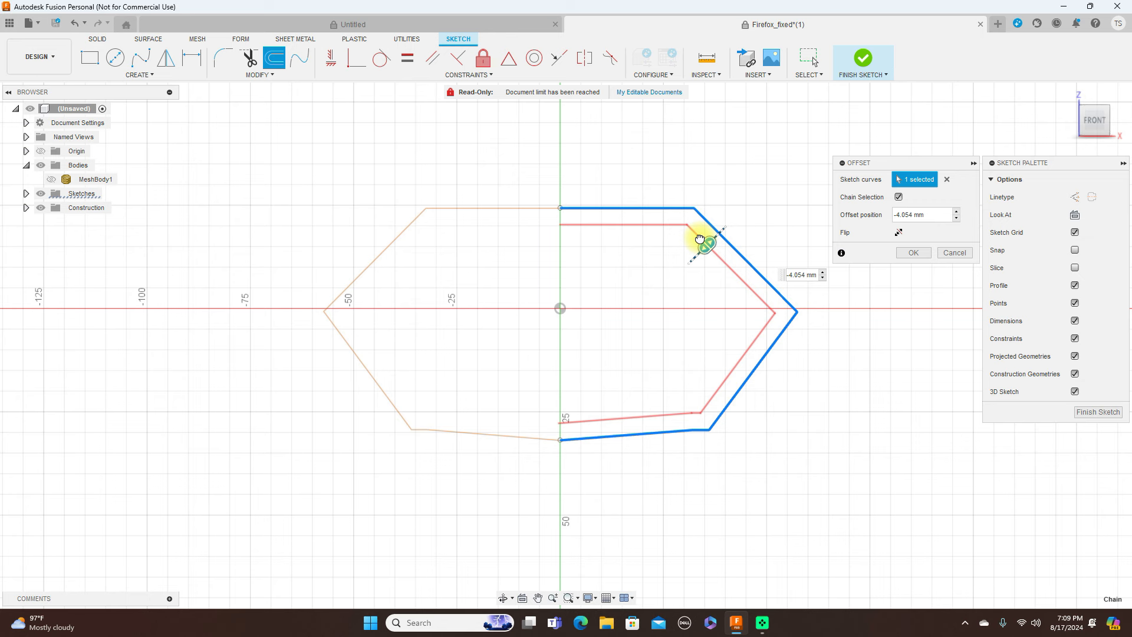
{"action": "left_click_drag", "start_coordinate": [700, 238], "coordinate": [689, 237]}
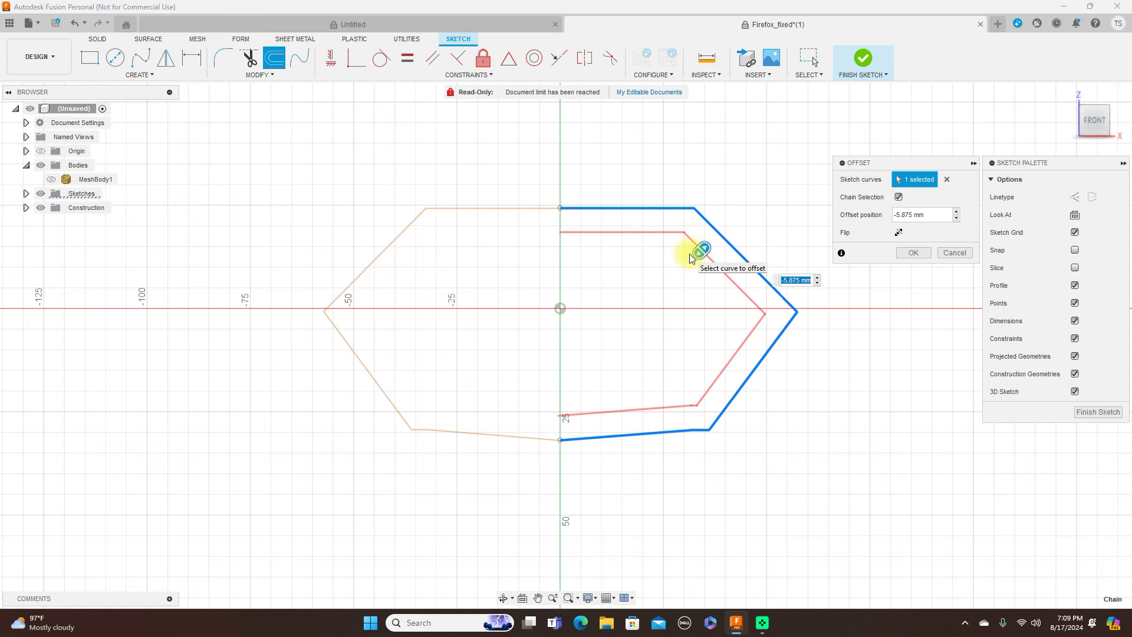
{"action": "type", "text": "-5"}
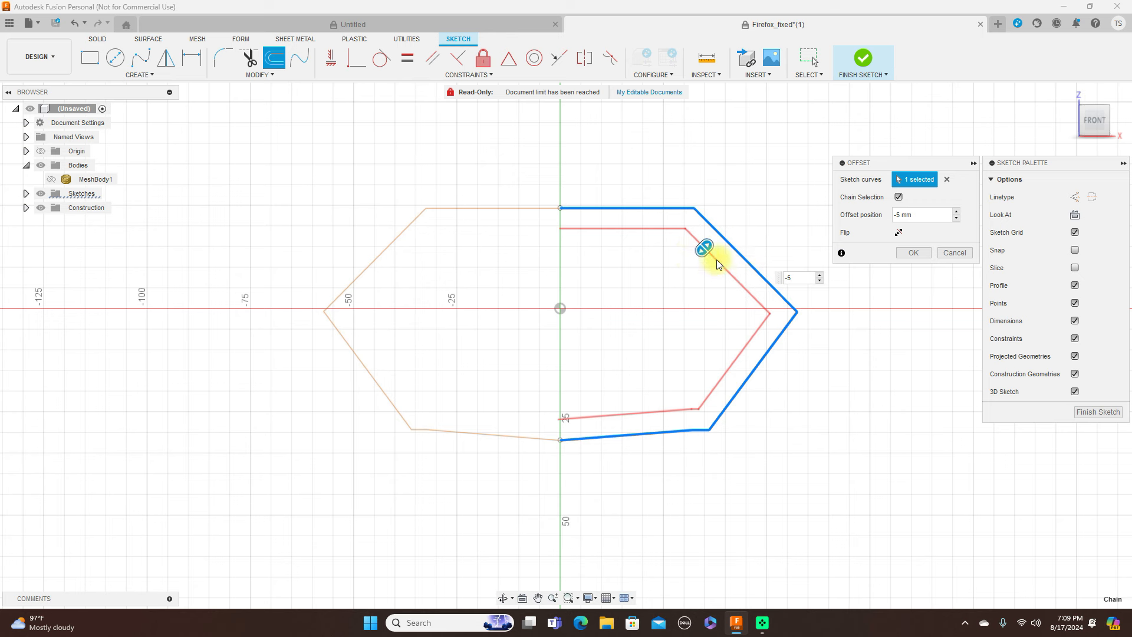
{"action": "left_click", "coordinate": [908, 253]}
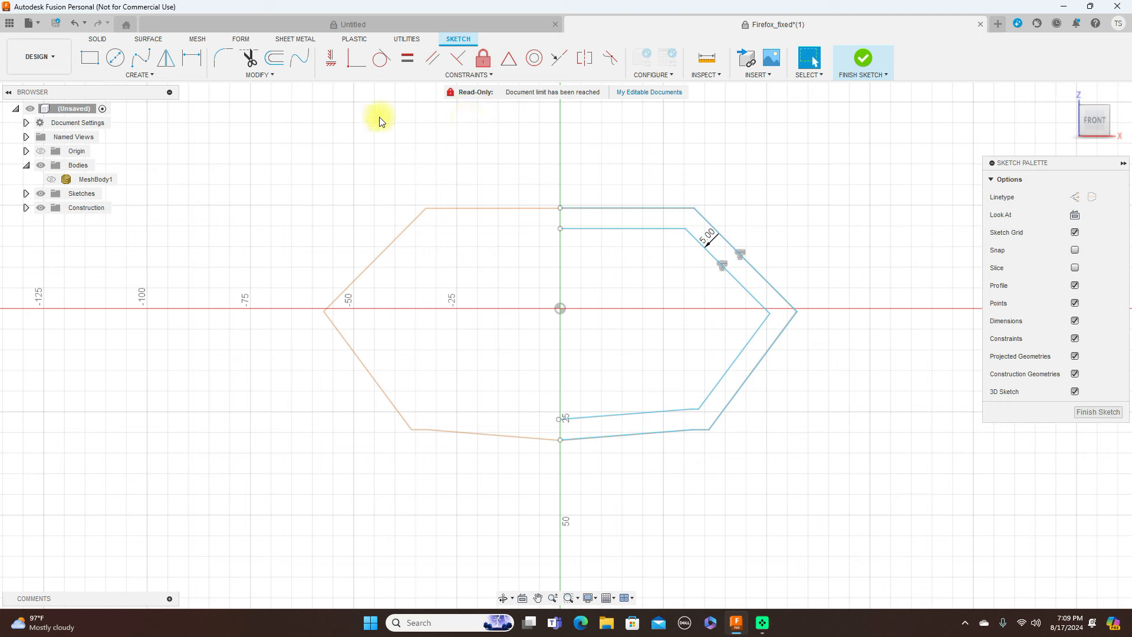
- Mirror all the lines of the outer and inner half outlines about the vertical Z axis, showing the origin to pick it
{"action": "left_click", "coordinate": [165, 59]}
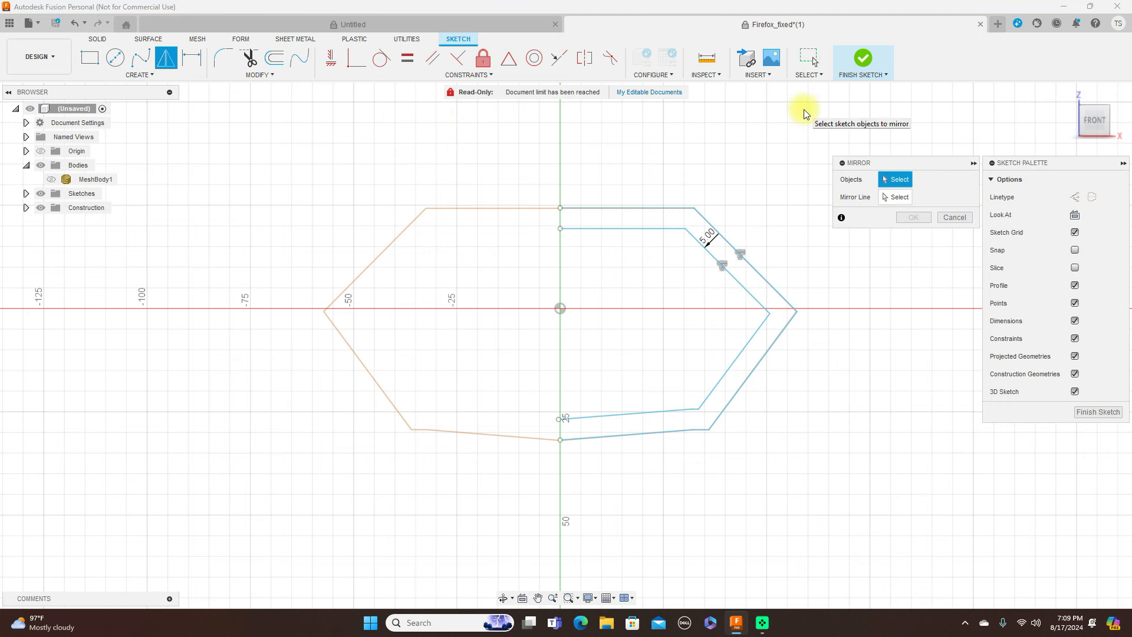
{"action": "left_click", "coordinate": [658, 208]}
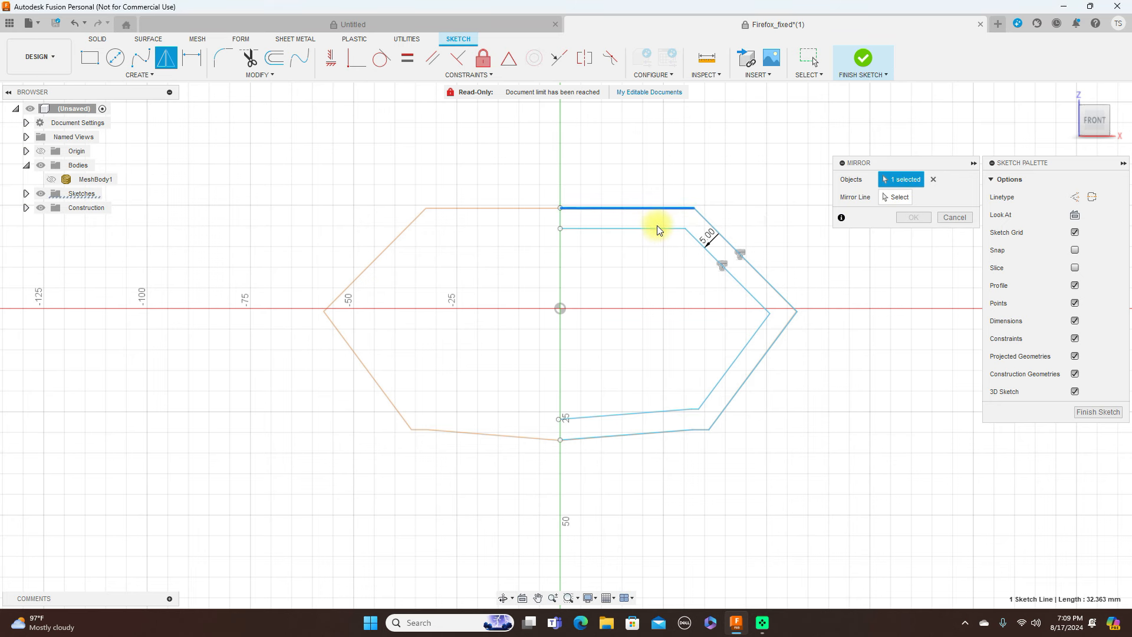
{"action": "left_click", "coordinate": [656, 228]}
{"action": "left_click", "coordinate": [708, 220]}
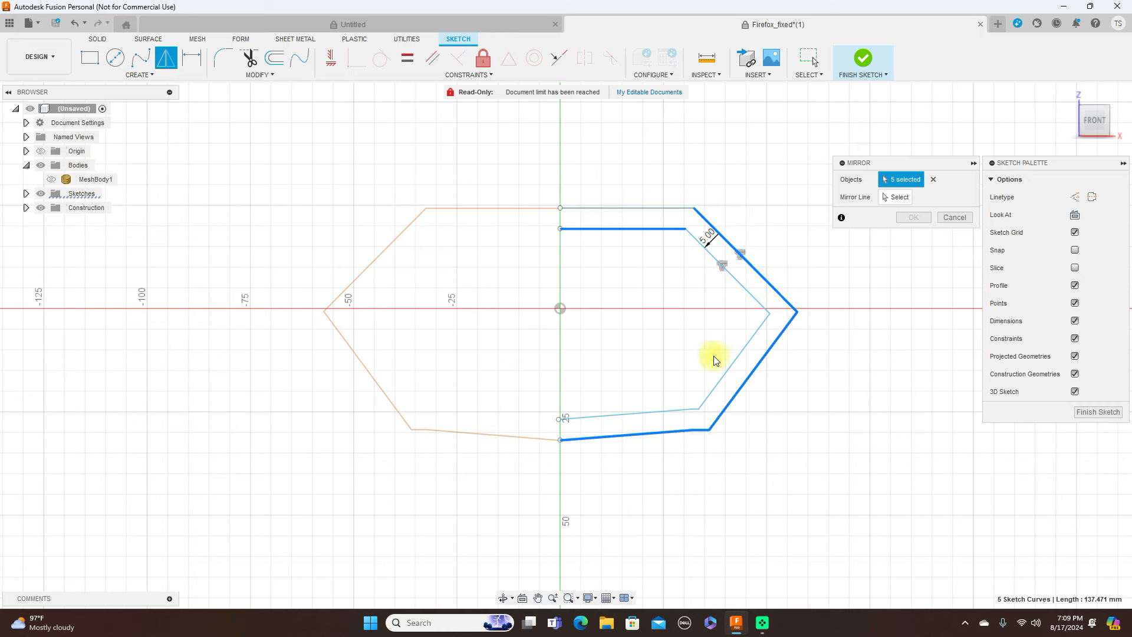
{"action": "left_click", "coordinate": [659, 412], "text": "shift"}
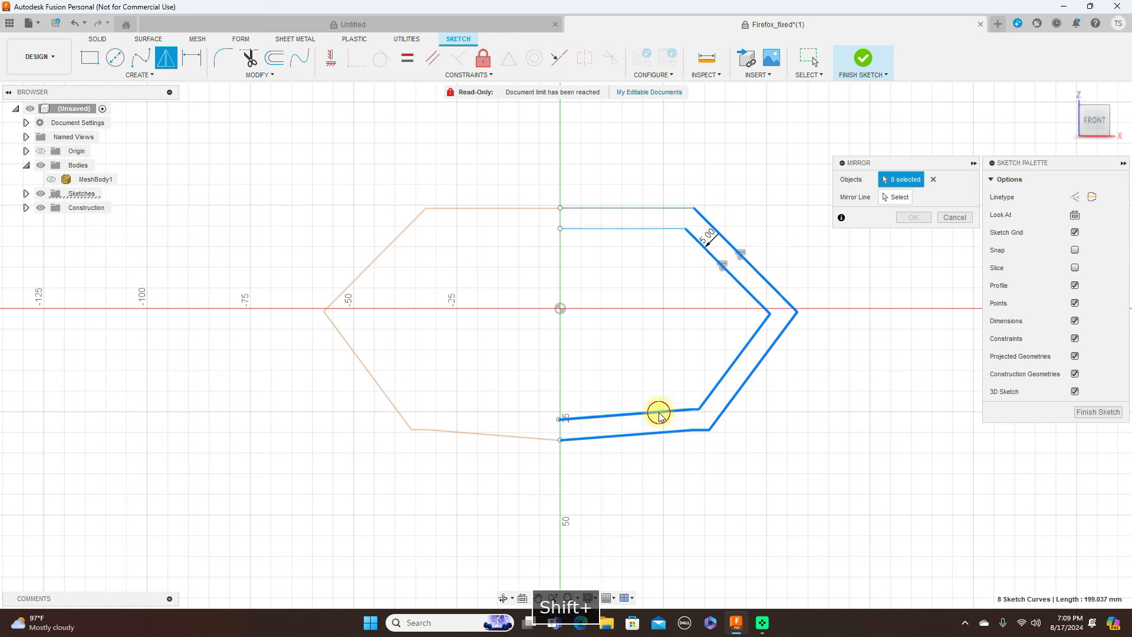
{"action": "left_click", "coordinate": [649, 229], "text": "shift"}
{"action": "left_click", "coordinate": [651, 208], "text": "shift"}
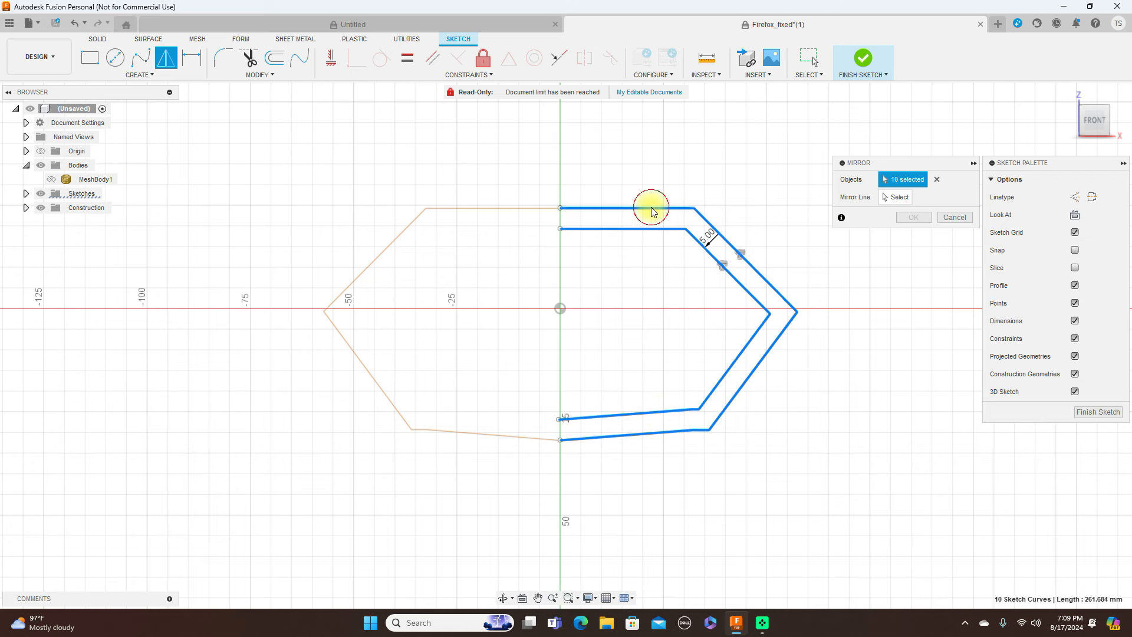
{"action": "left_click", "coordinate": [897, 197]}
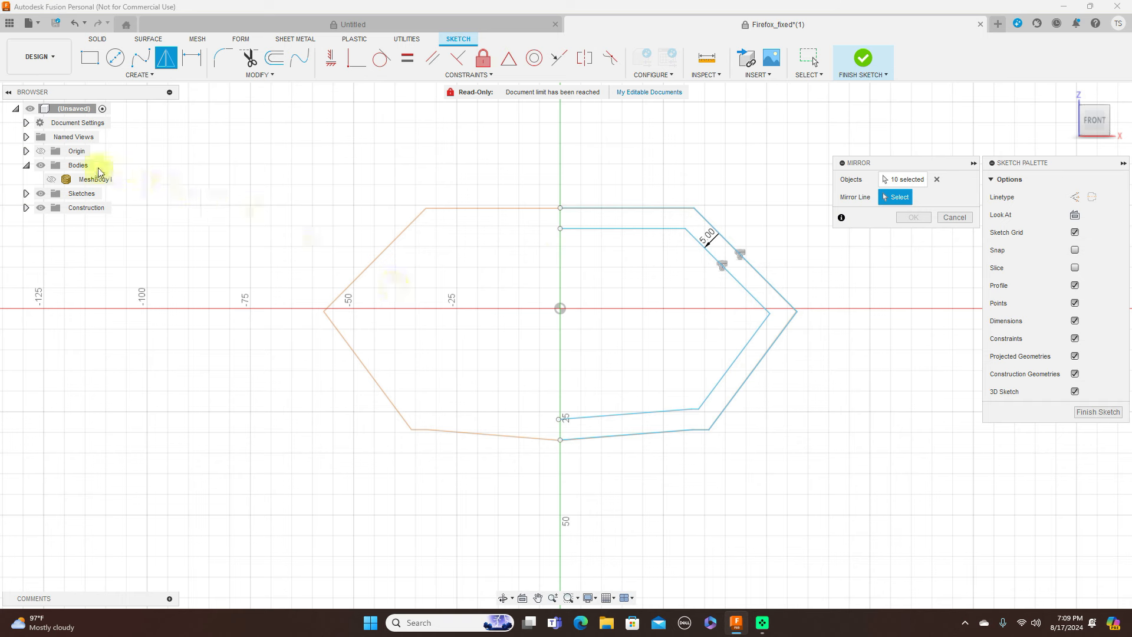
{"action": "left_click", "coordinate": [40, 151]}
{"action": "left_click", "coordinate": [561, 280]}
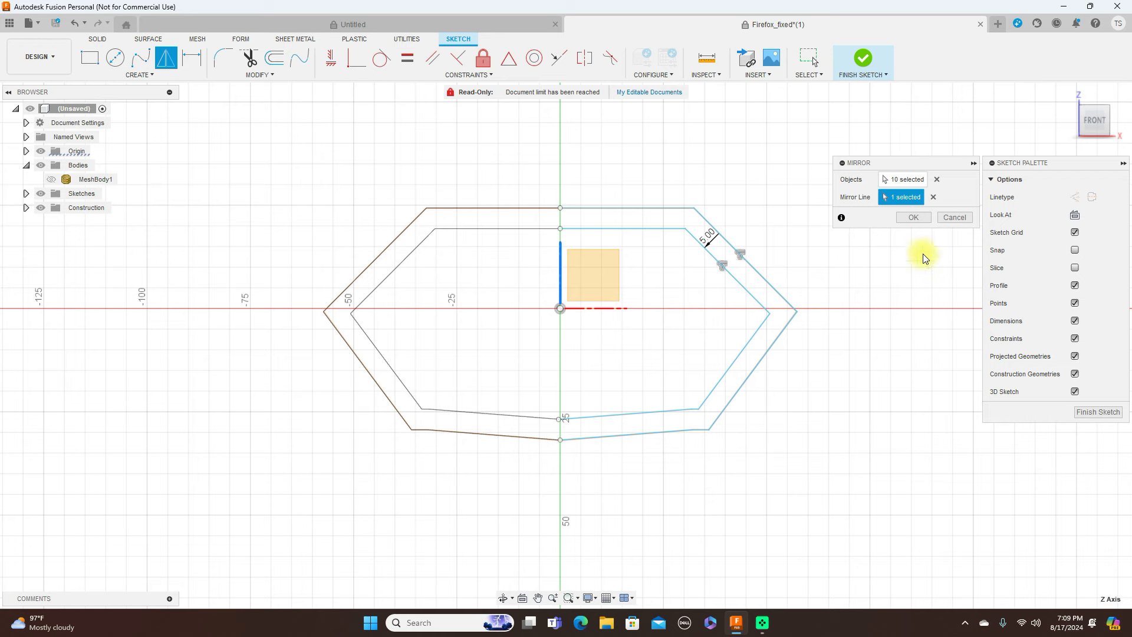
{"action": "left_click", "coordinate": [913, 218]}
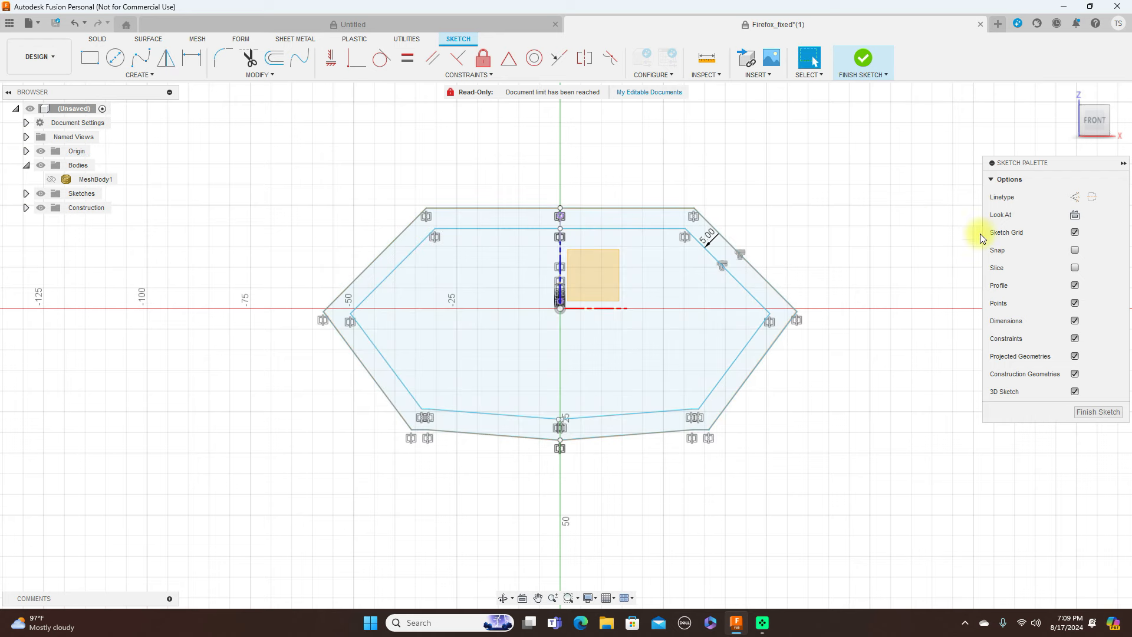
- Finish the nose section sketch and hide the origin
{"action": "scroll", "coordinate": [912, 292], "scroll_direction": "down", "scroll_amount": 2}
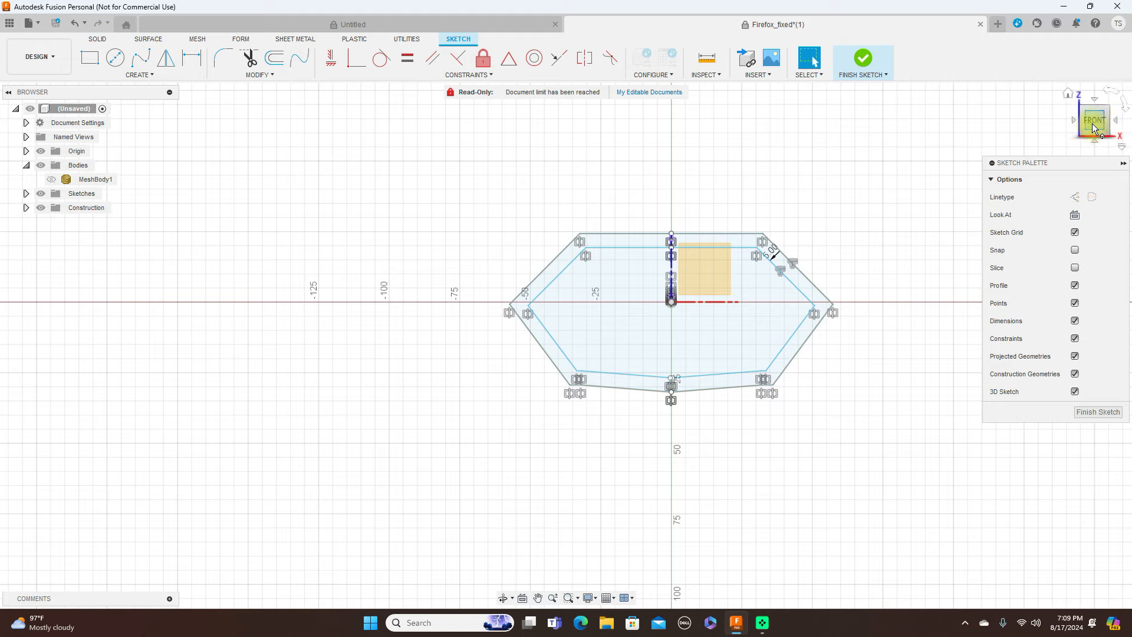
{"action": "mouse_move", "coordinate": [1108, 120]}
{"action": "left_mouse_down"}
{"action": "mouse_move", "coordinate": [985, 142]}
{"action": "mouse_move", "coordinate": [1002, 144]}
{"action": "left_mouse_up"}
{"action": "scroll", "coordinate": [857, 305], "scroll_direction": "up", "scroll_amount": 2}
{"action": "scroll", "coordinate": [858, 305], "scroll_direction": "down", "scroll_amount": 2}
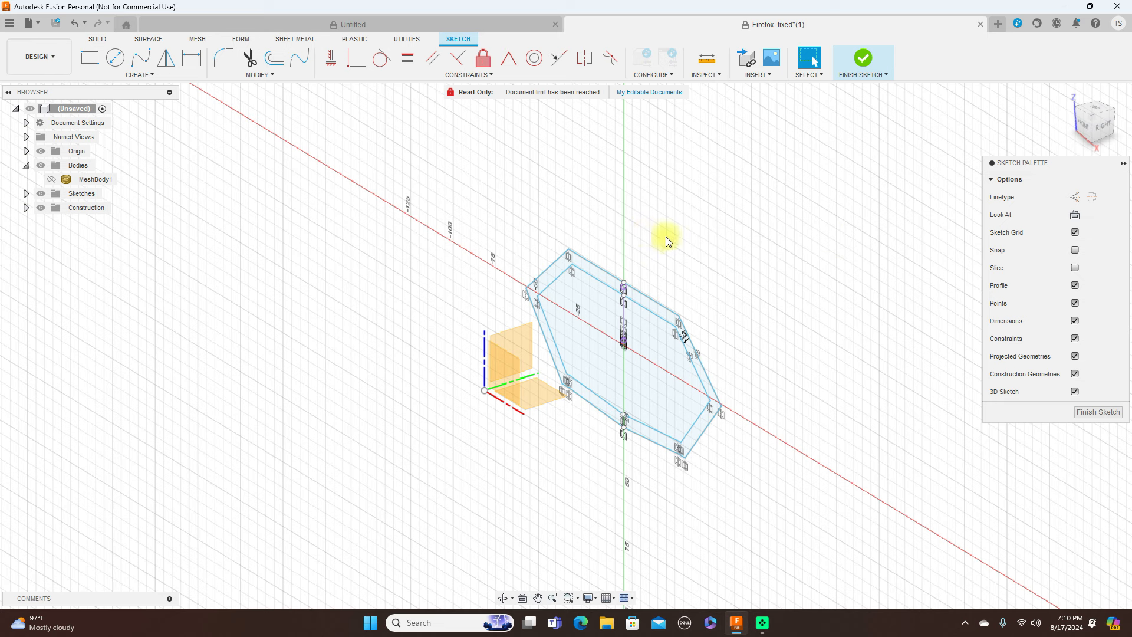
{"action": "left_click", "coordinate": [1101, 412]}
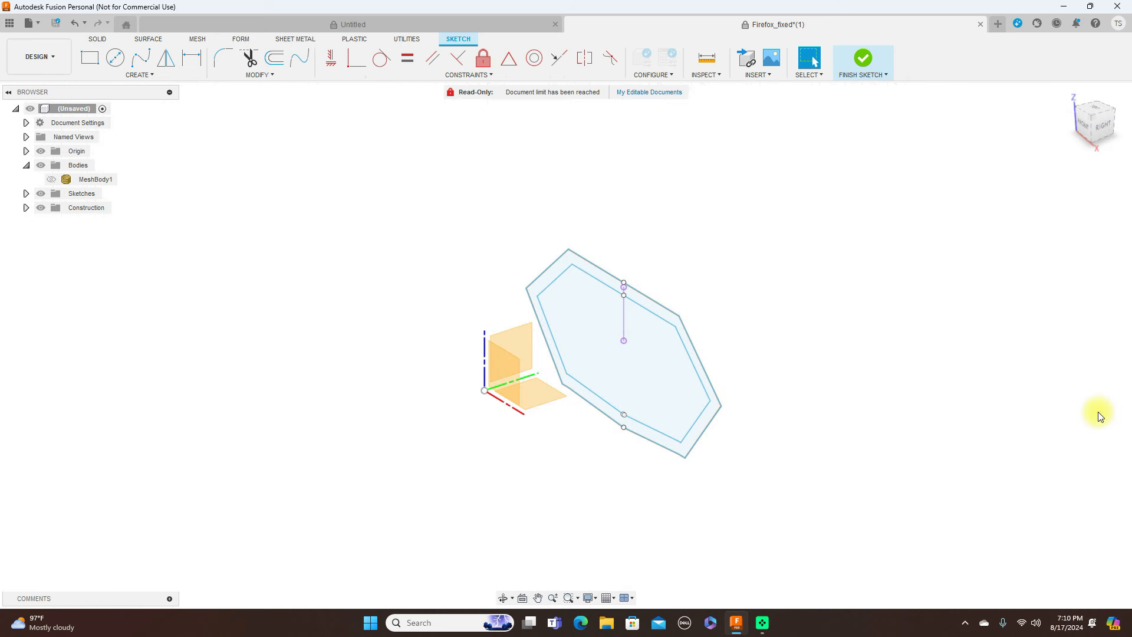
{"action": "left_click", "coordinate": [40, 151]}
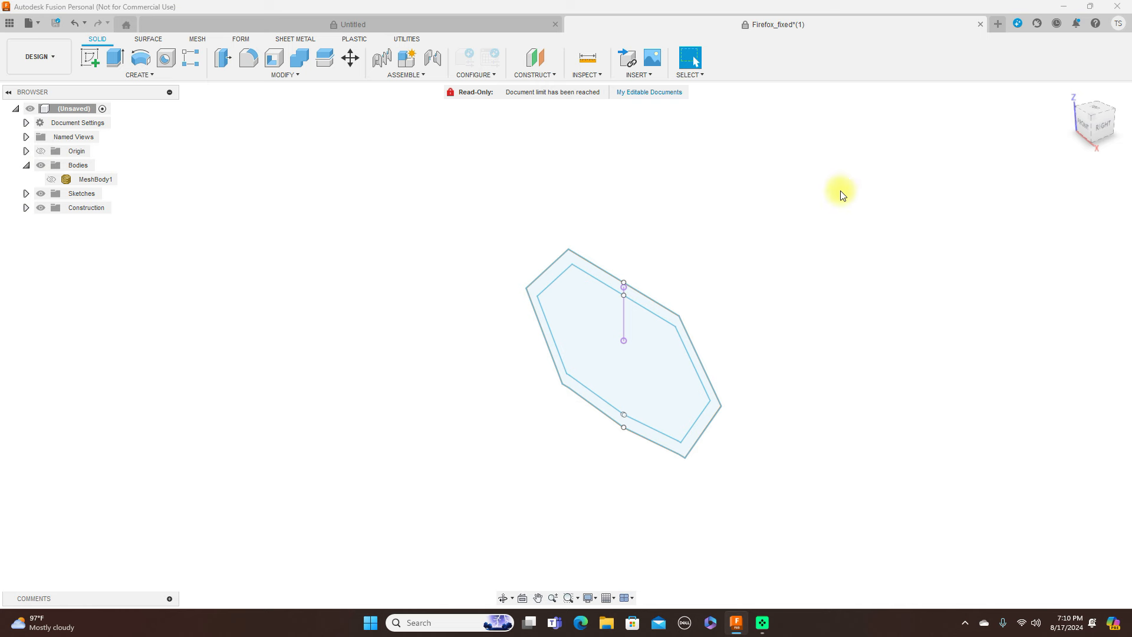
- Show the aircraft mesh body again and view its nose straight from the right side
{"action": "left_click", "coordinate": [1098, 124]}
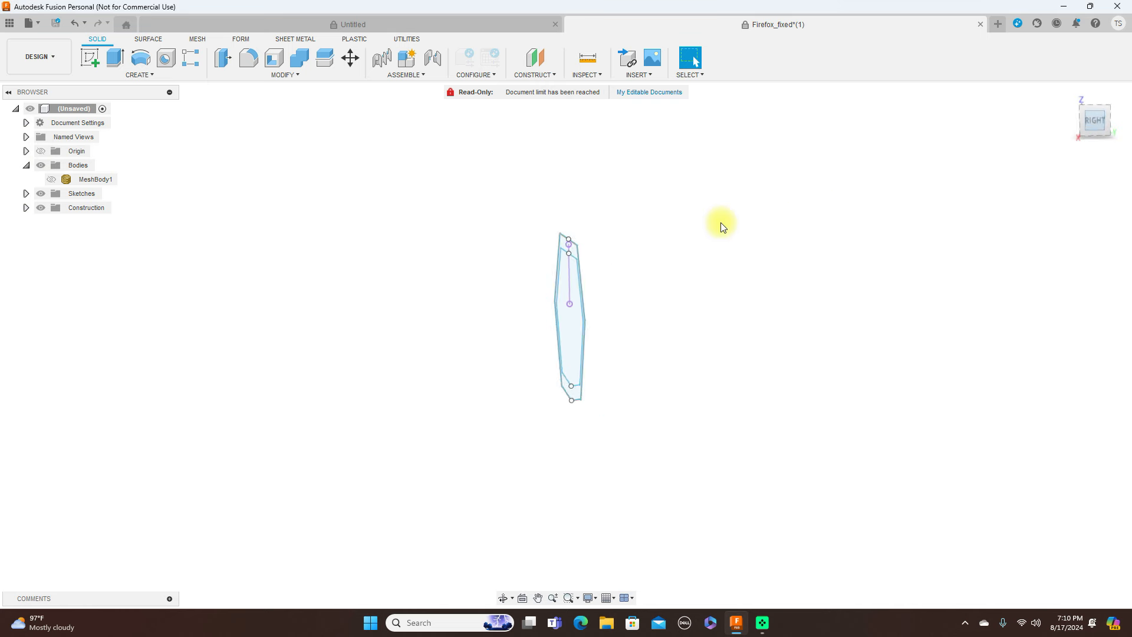
{"action": "left_click", "coordinate": [52, 179]}
{"action": "left_click", "coordinate": [567, 333]}
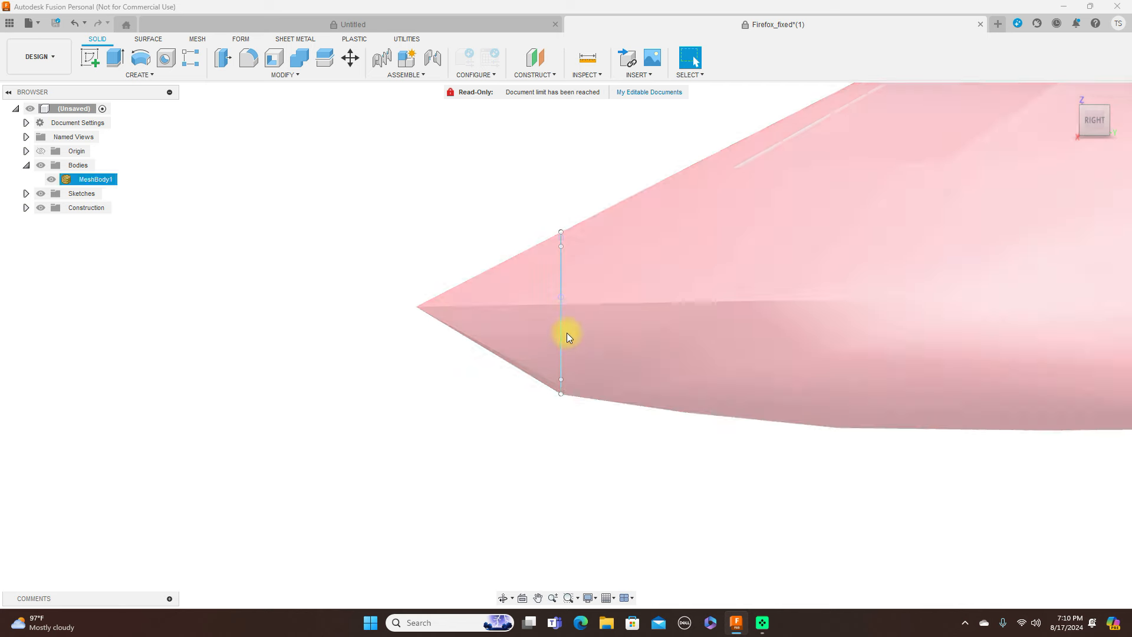
{"action": "scroll", "coordinate": [596, 328], "scroll_direction": "down", "scroll_amount": 6}
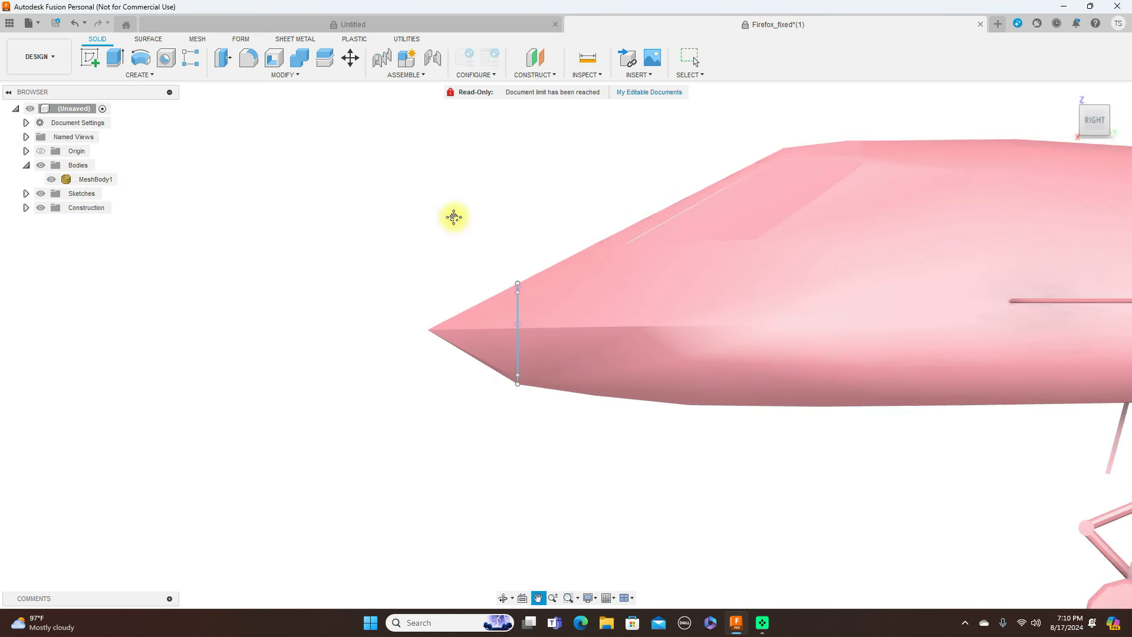
{"action": "mouse_move", "coordinate": [1085, 122]}
{"action": "left_mouse_down"}
{"action": "mouse_move", "coordinate": [1127, 131]}
{"action": "mouse_move", "coordinate": [8, 133]}
{"action": "mouse_move", "coordinate": [1120, 130]}
{"action": "mouse_move", "coordinate": [1092, 123]}
{"action": "left_mouse_up"}
{"action": "left_click", "coordinate": [1092, 122]}
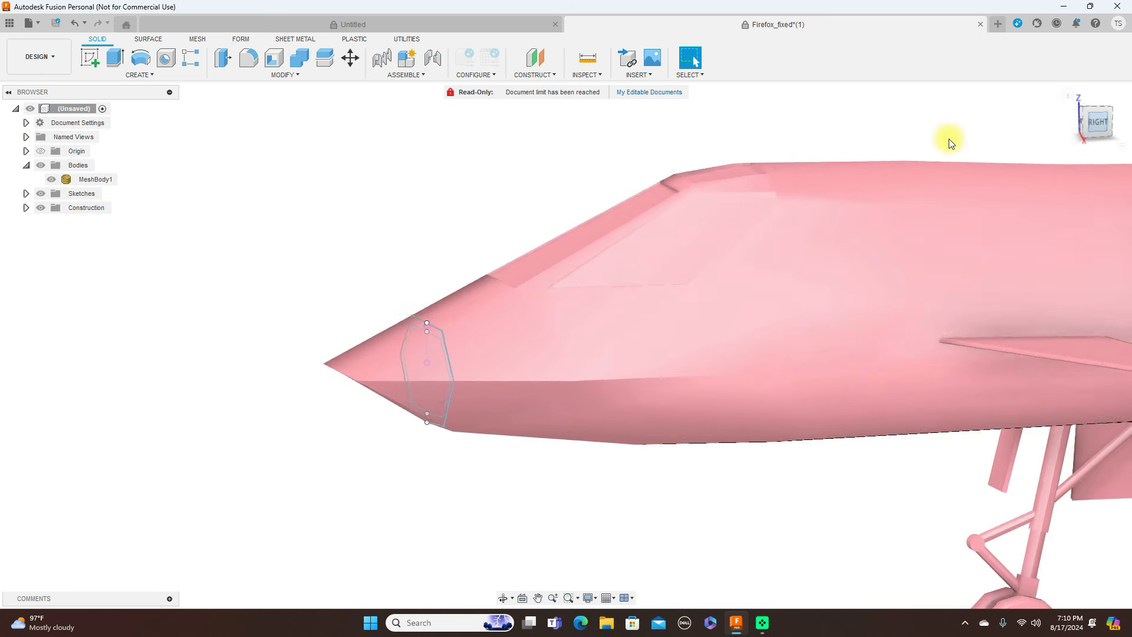
{"action": "scroll", "coordinate": [578, 174], "scroll_direction": "down", "scroll_amount": 1}
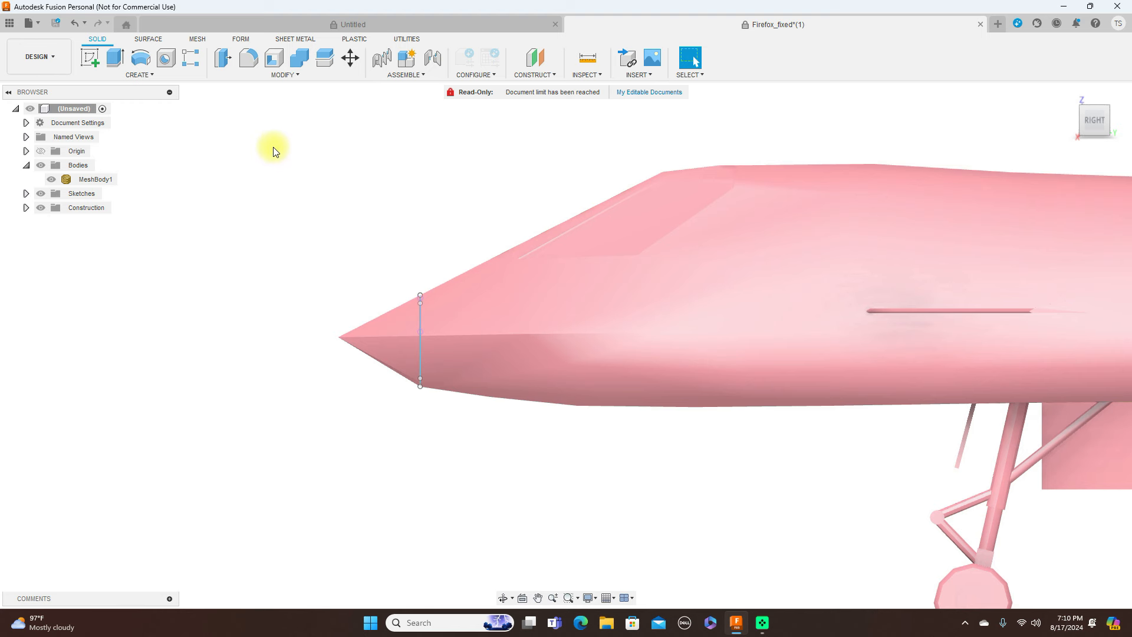
{"action": "scroll", "coordinate": [202, 128], "scroll_direction": "down", "scroll_amount": 1}
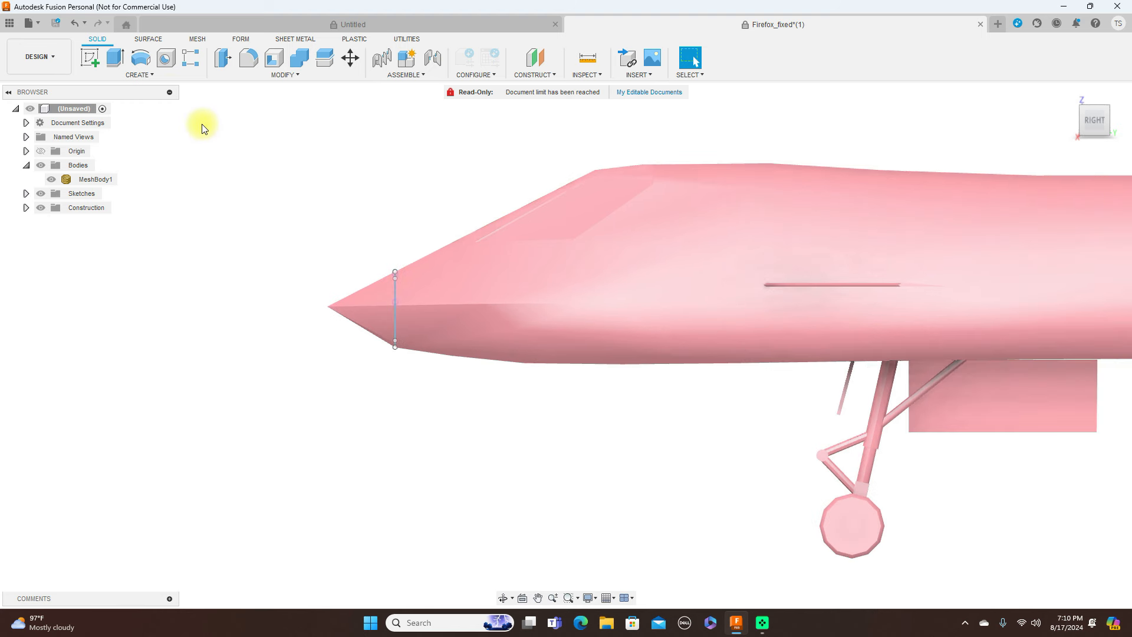
- Create a mesh section sketch of the aircraft body parallel to the XZ origin plane, at a distance of 130 mm
{"action": "left_click", "coordinate": [203, 45]}
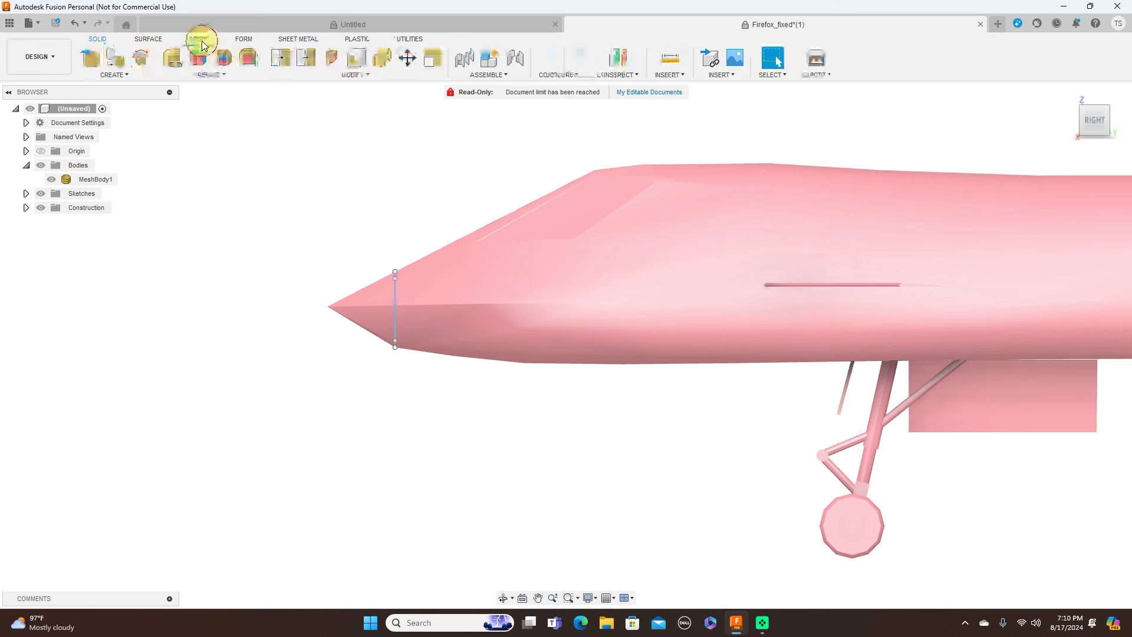
{"action": "left_click", "coordinate": [118, 74]}
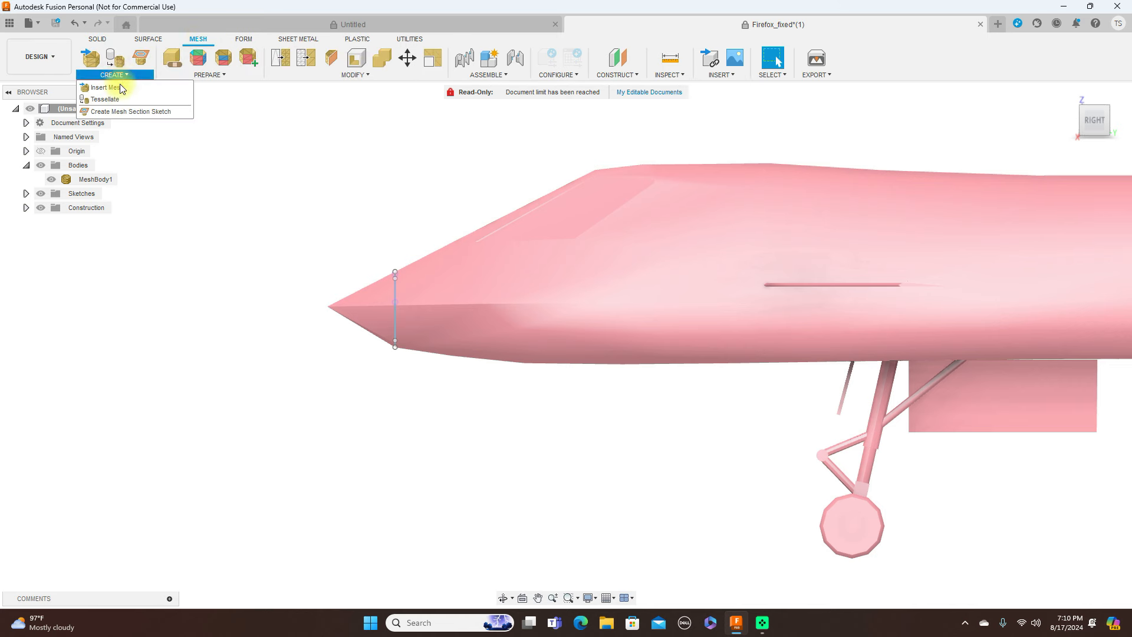
{"action": "left_click", "coordinate": [131, 111]}
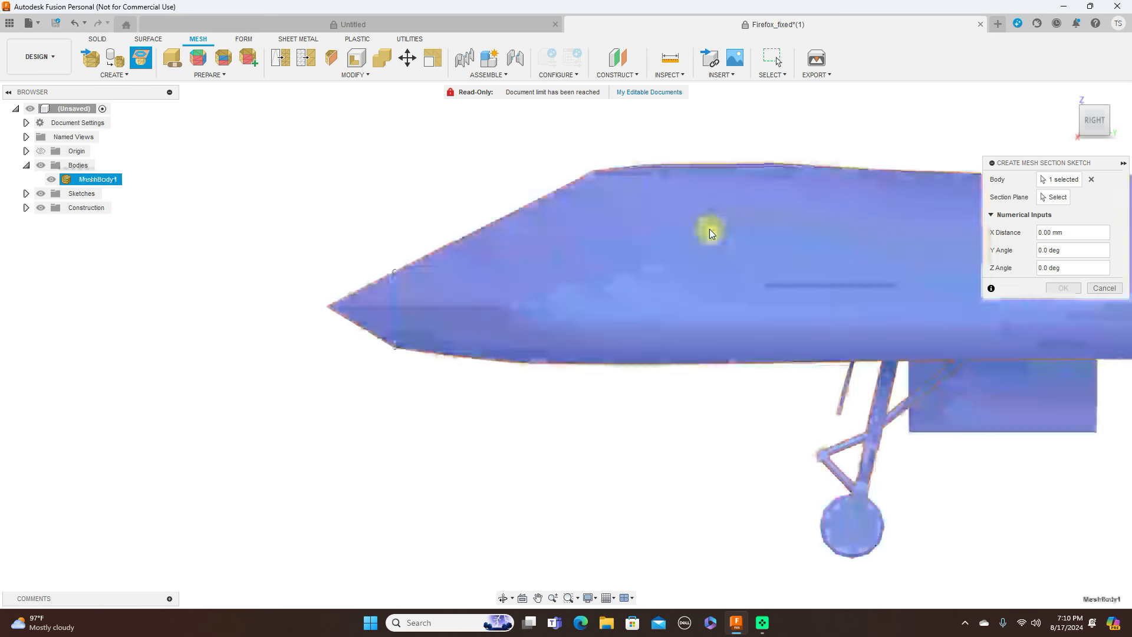
{"action": "left_click", "coordinate": [1049, 197]}
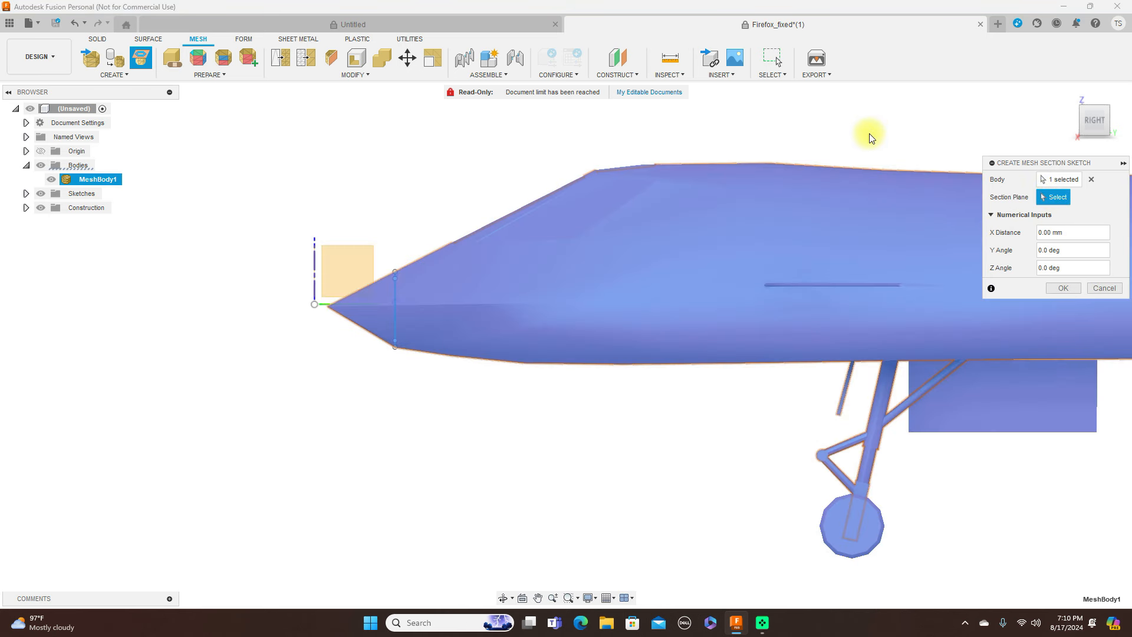
{"action": "left_click", "coordinate": [315, 259]}
{"action": "left_click_drag", "start_coordinate": [356, 303], "coordinate": [526, 317]}
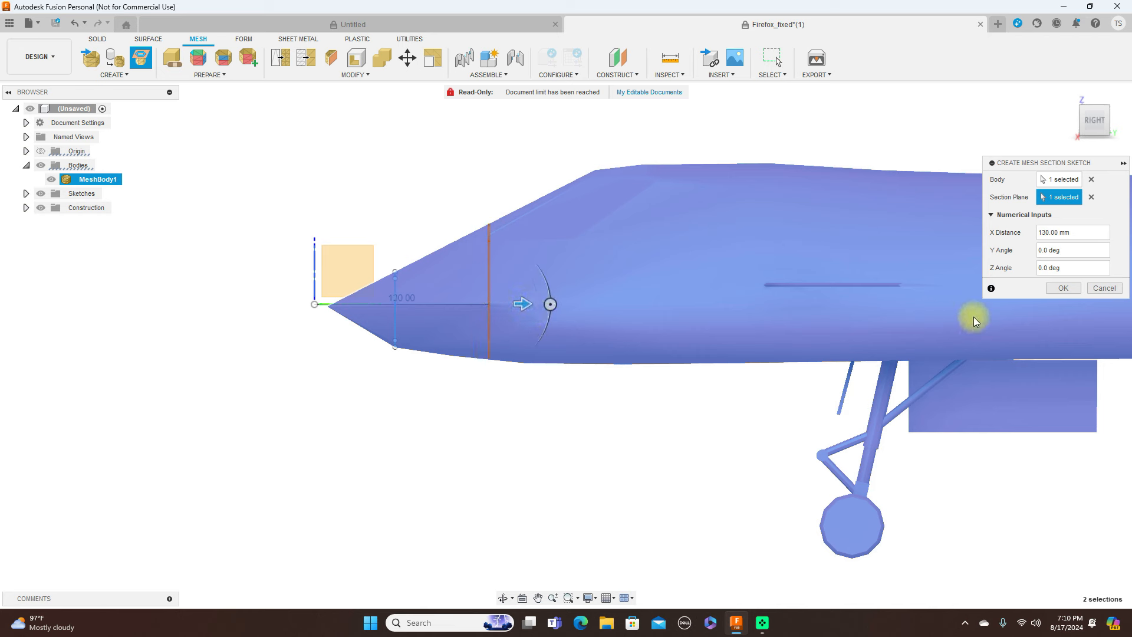
{"action": "left_click", "coordinate": [1063, 288]}
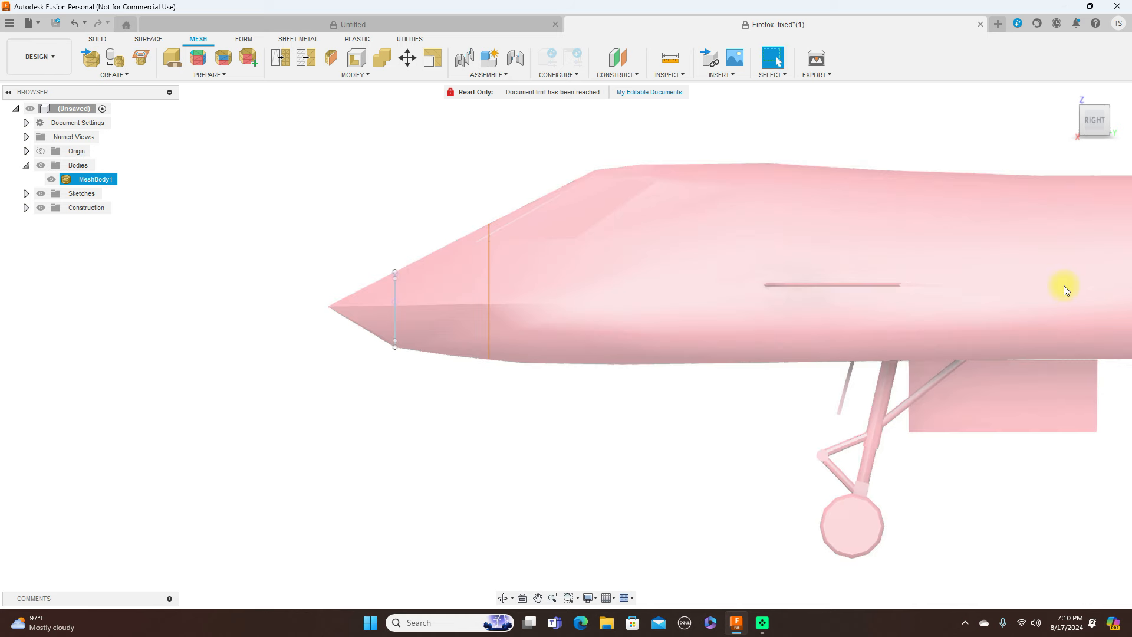
- Hide the aircraft mesh body so only the two fuselage section outlines are displayed
{"action": "left_click", "coordinate": [51, 179]}
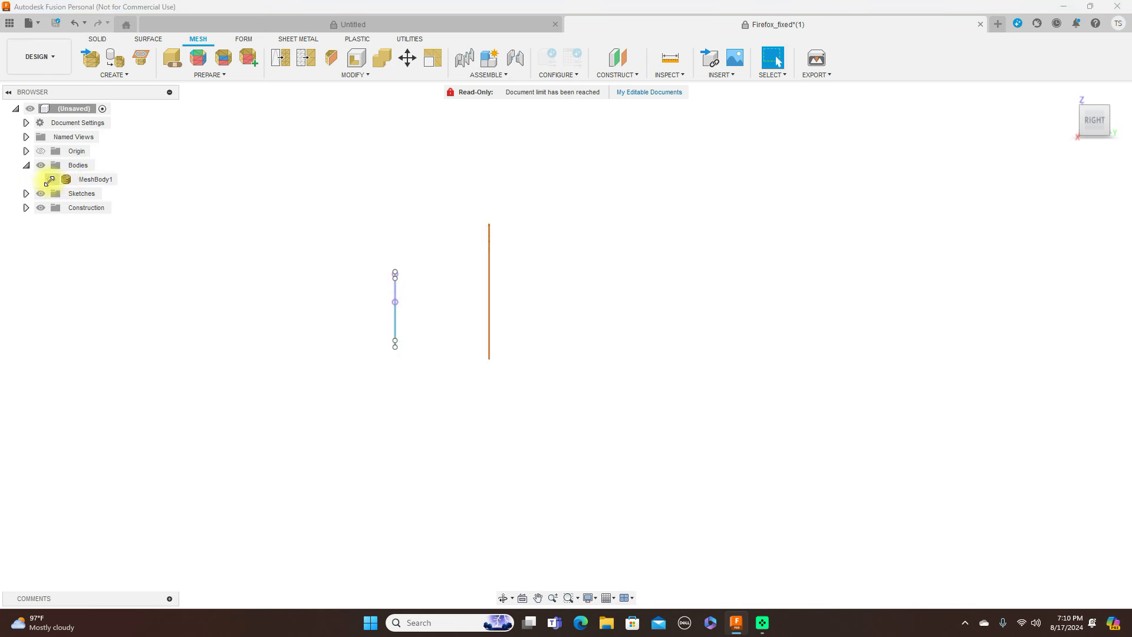
{"action": "left_click", "coordinate": [1083, 133]}
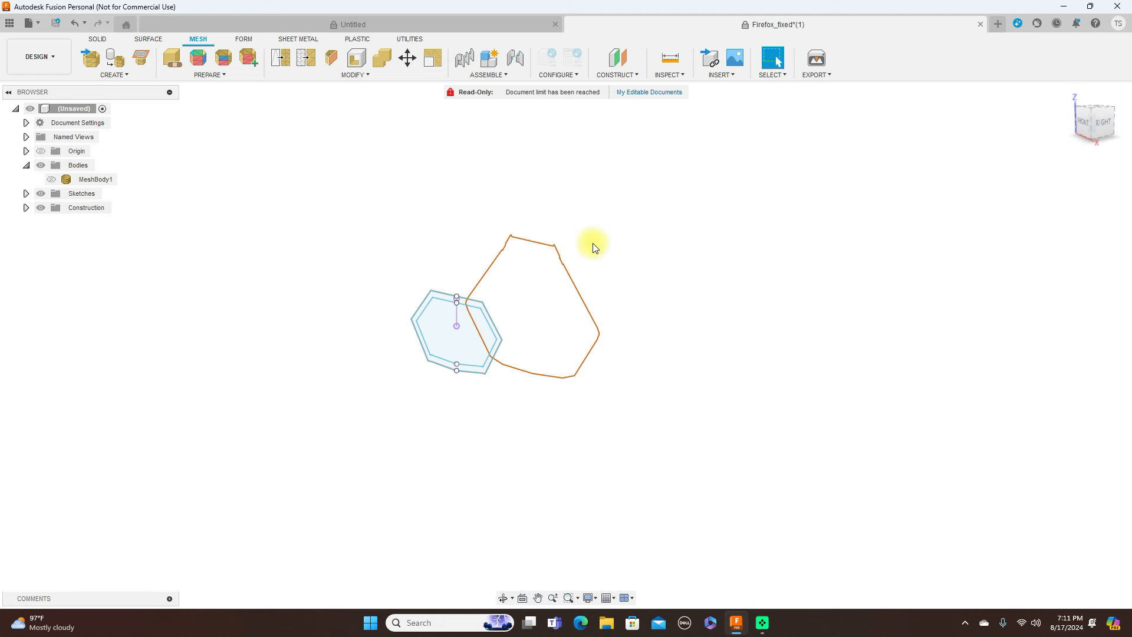
{"action": "left_click", "coordinate": [97, 39]}
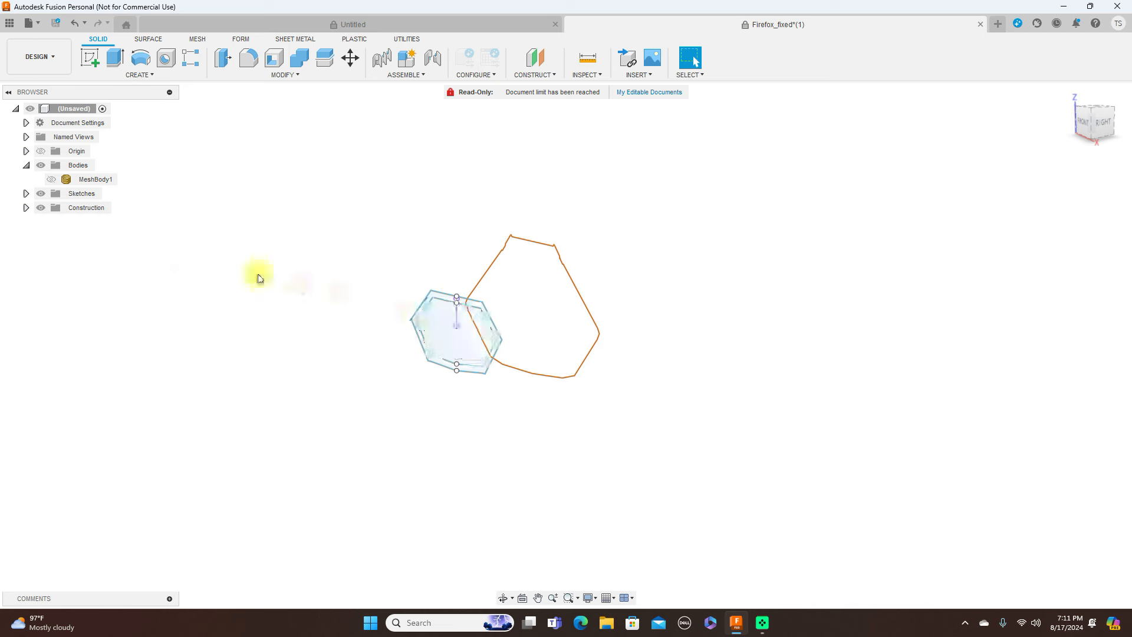
- Hide the first two sketches so only the 130 mm section outline is displayed, and view it straight from the right side
{"action": "left_click", "coordinate": [26, 195]}
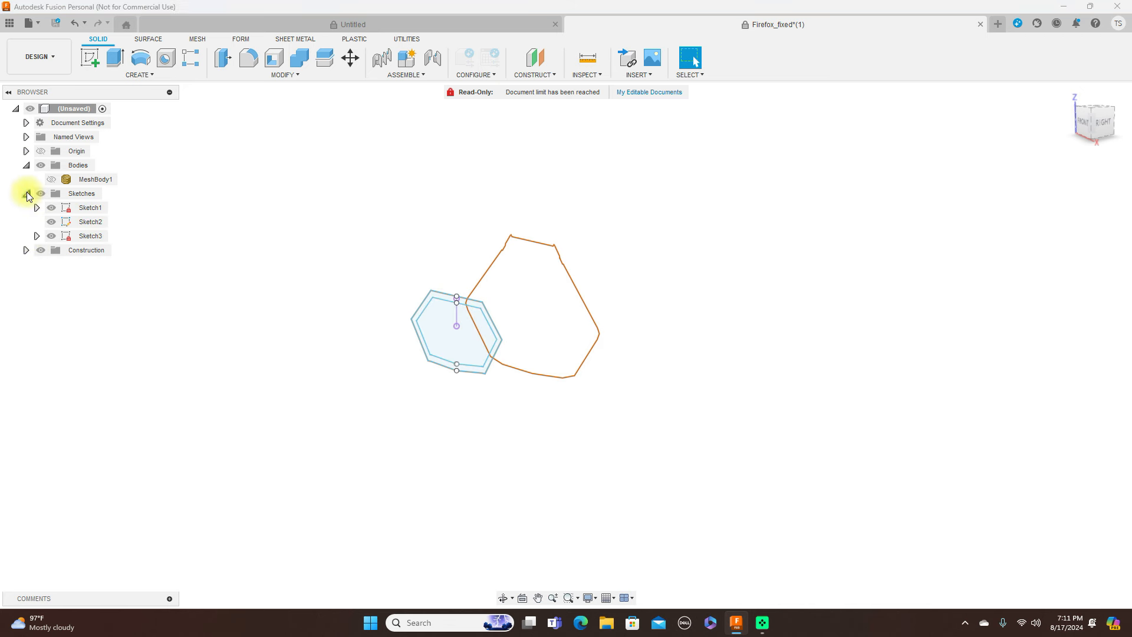
{"action": "left_click", "coordinate": [51, 236]}
{"action": "left_click", "coordinate": [52, 236]}
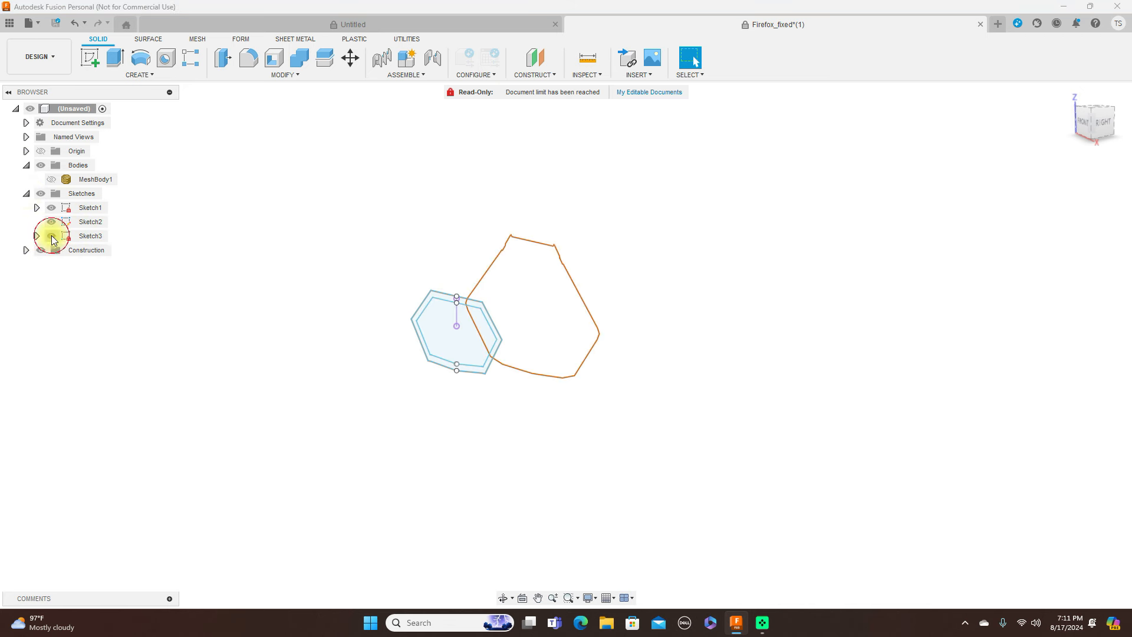
{"action": "left_click", "coordinate": [51, 222]}
{"action": "left_click", "coordinate": [51, 208]}
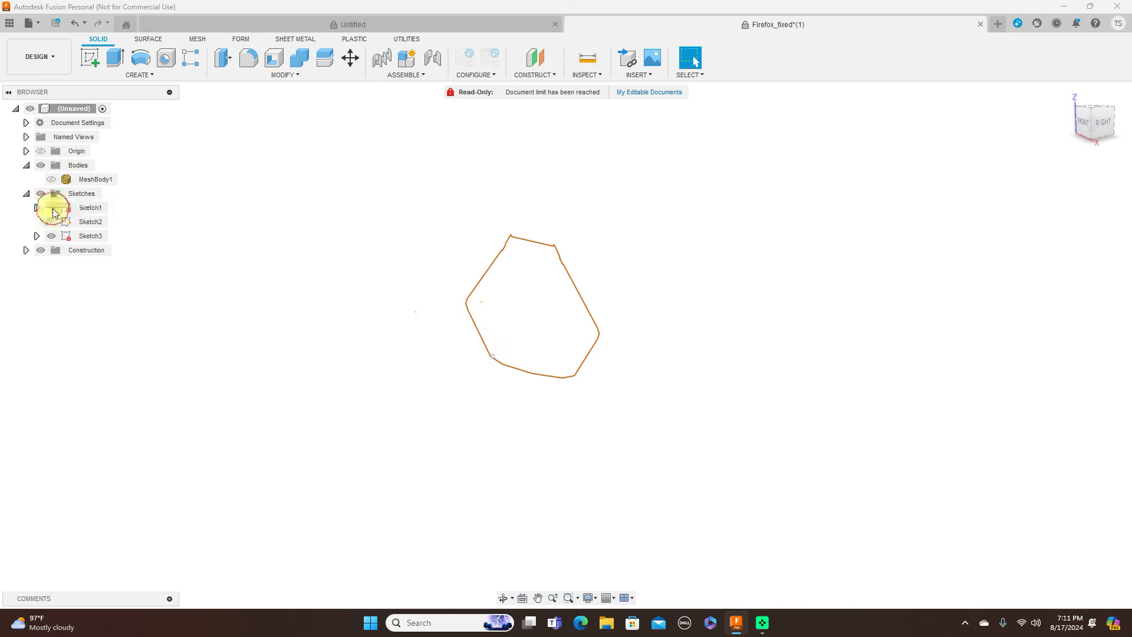
{"action": "left_click", "coordinate": [1084, 122]}
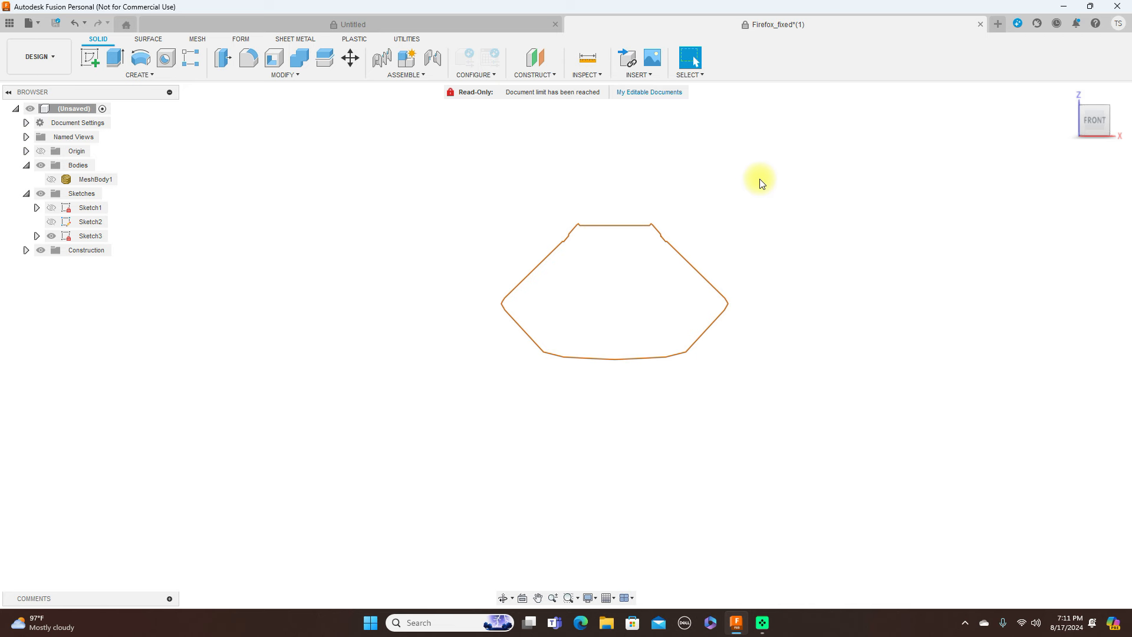
{"action": "mouse_move", "coordinate": [1122, 139]}
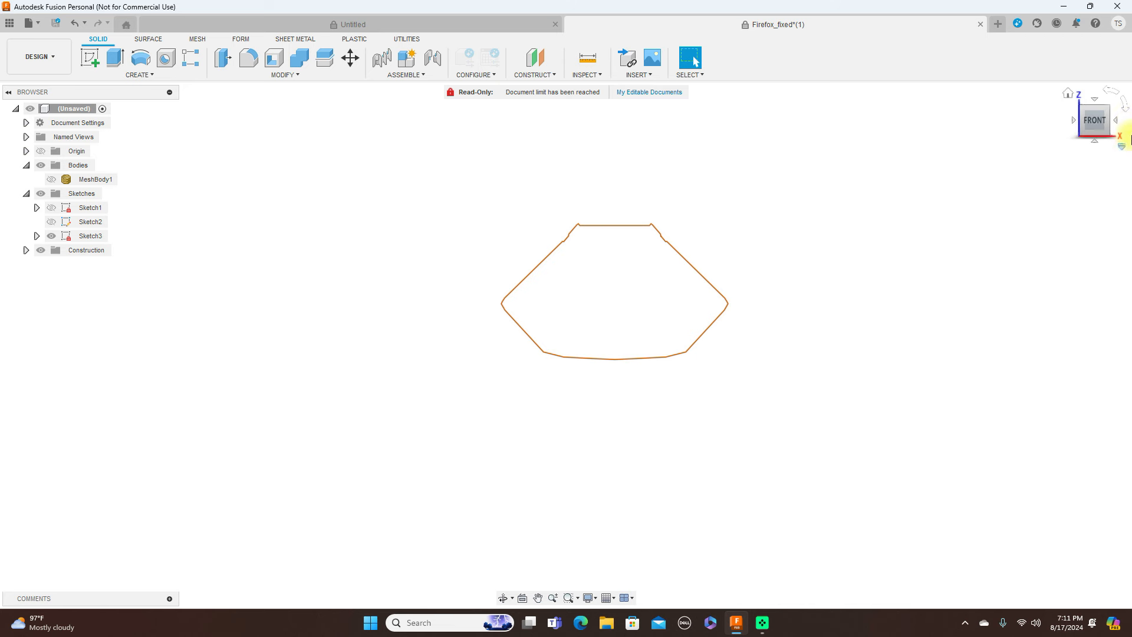
{"action": "left_click", "coordinate": [1119, 124]}
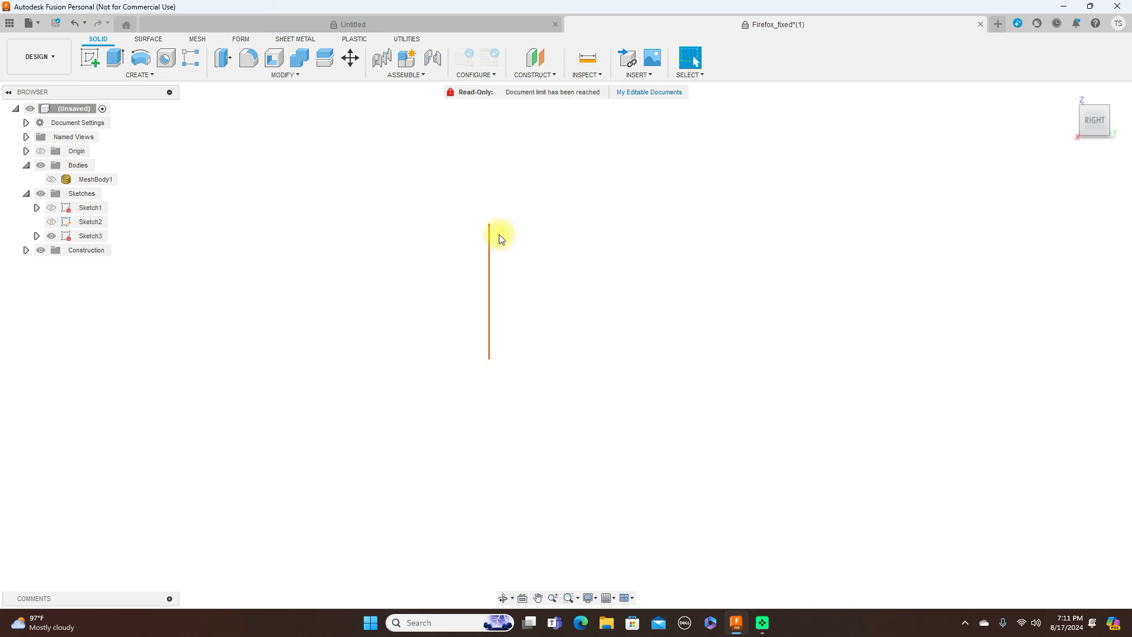
{"action": "left_click", "coordinate": [555, 76]}
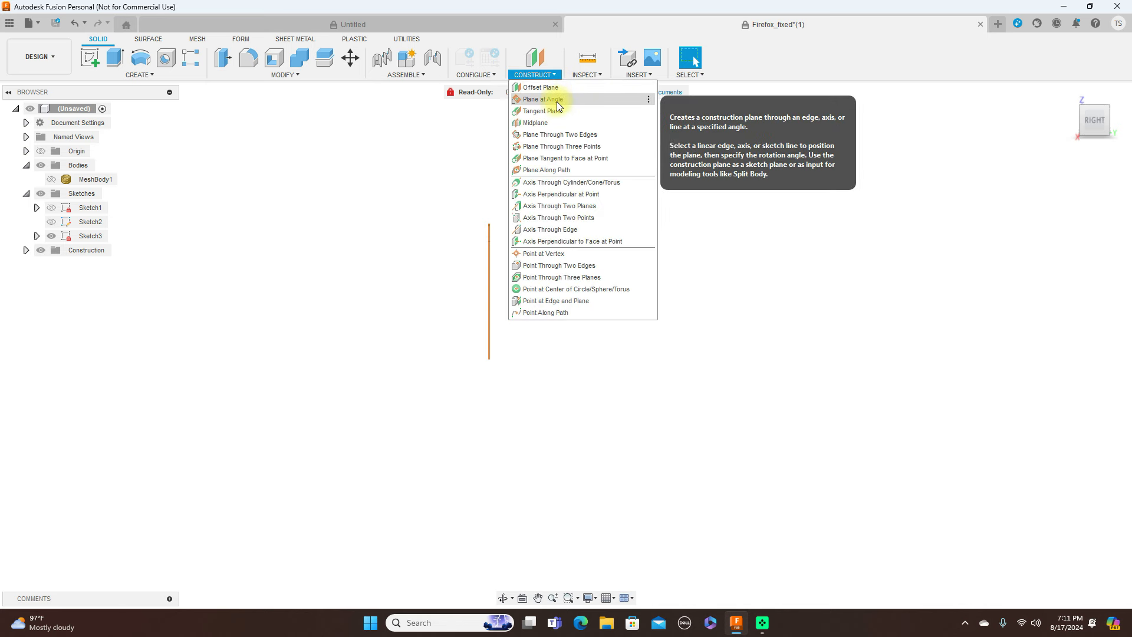
{"action": "left_click", "coordinate": [556, 101]}
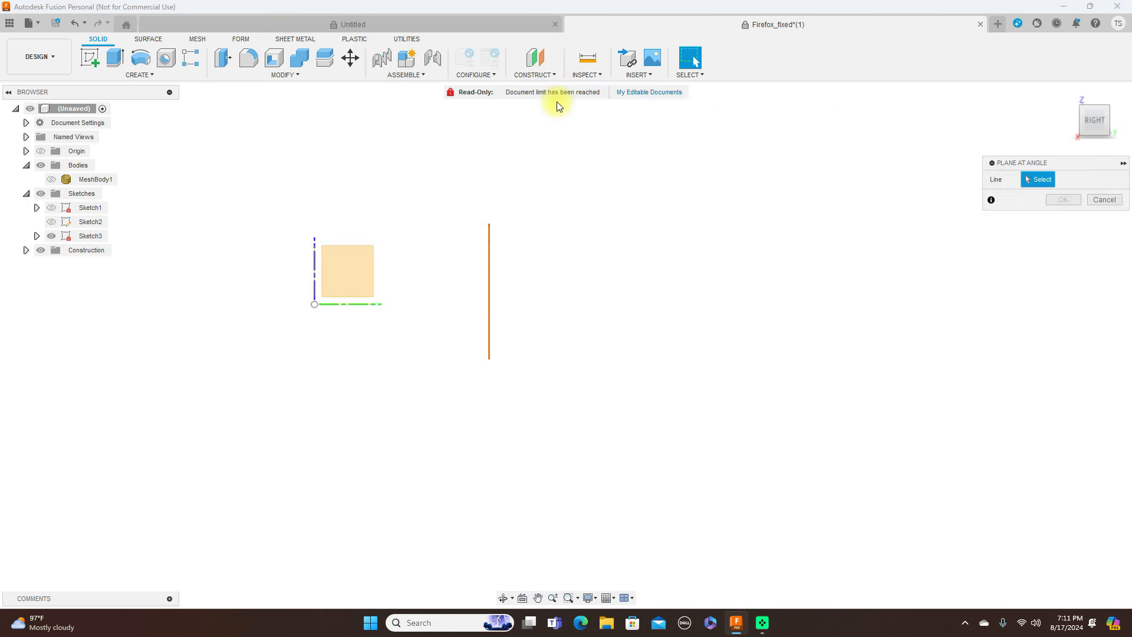
{"action": "left_click", "coordinate": [314, 267]}
{"action": "scroll", "coordinate": [345, 284], "scroll_direction": "up", "scroll_amount": 2}
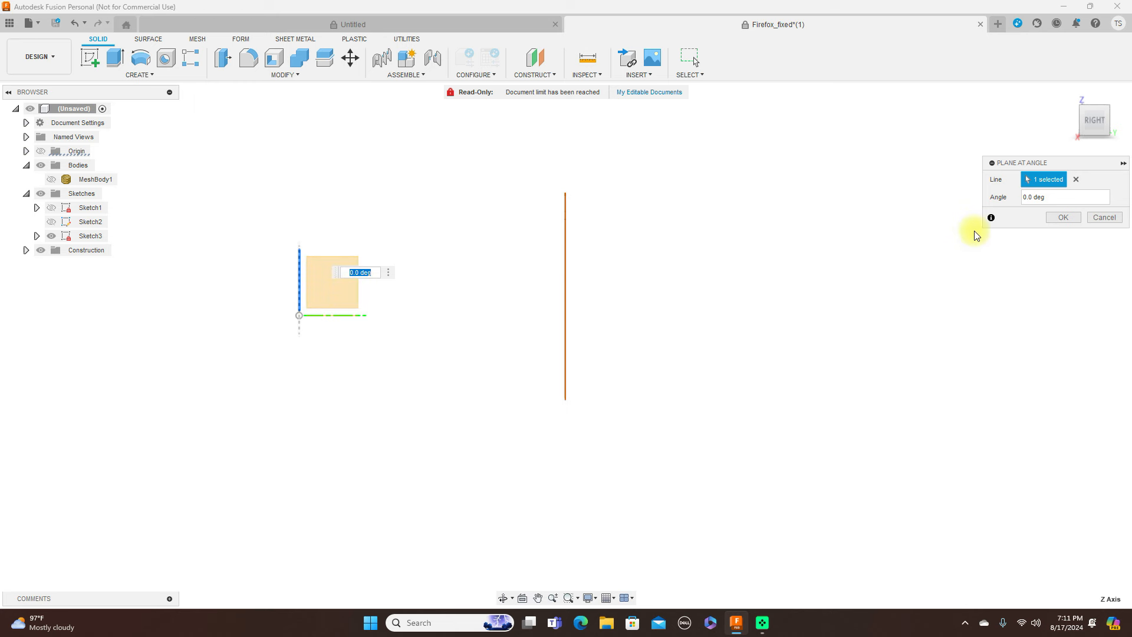
{"action": "left_click", "coordinate": [1105, 217]}
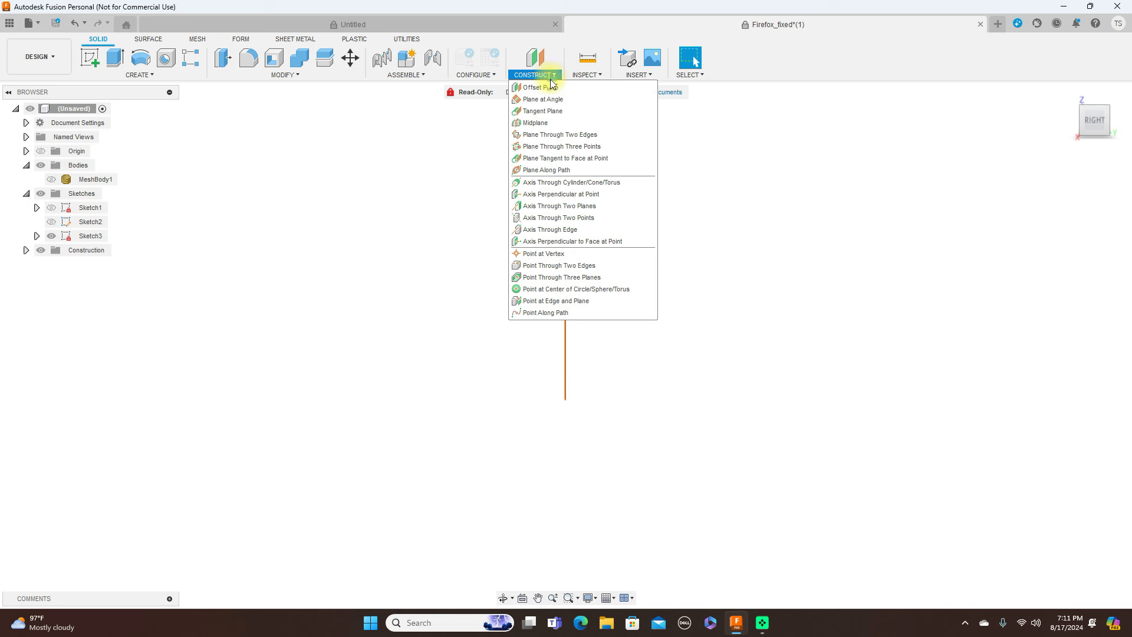
- Create a construction plane offset 130 mm from the XZ origin plane, coincident with the section outline
{"action": "left_click", "coordinate": [541, 88]}
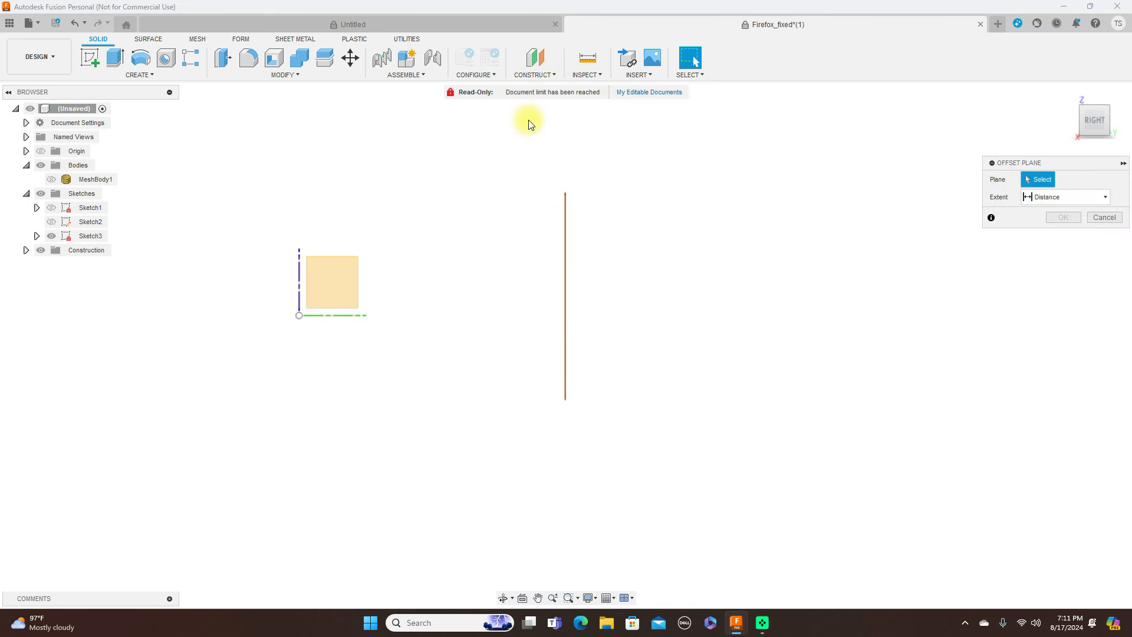
{"action": "left_click", "coordinate": [301, 273]}
{"action": "left_click_drag", "start_coordinate": [313, 283], "coordinate": [576, 289]}
{"action": "left_click", "coordinate": [1031, 216]}
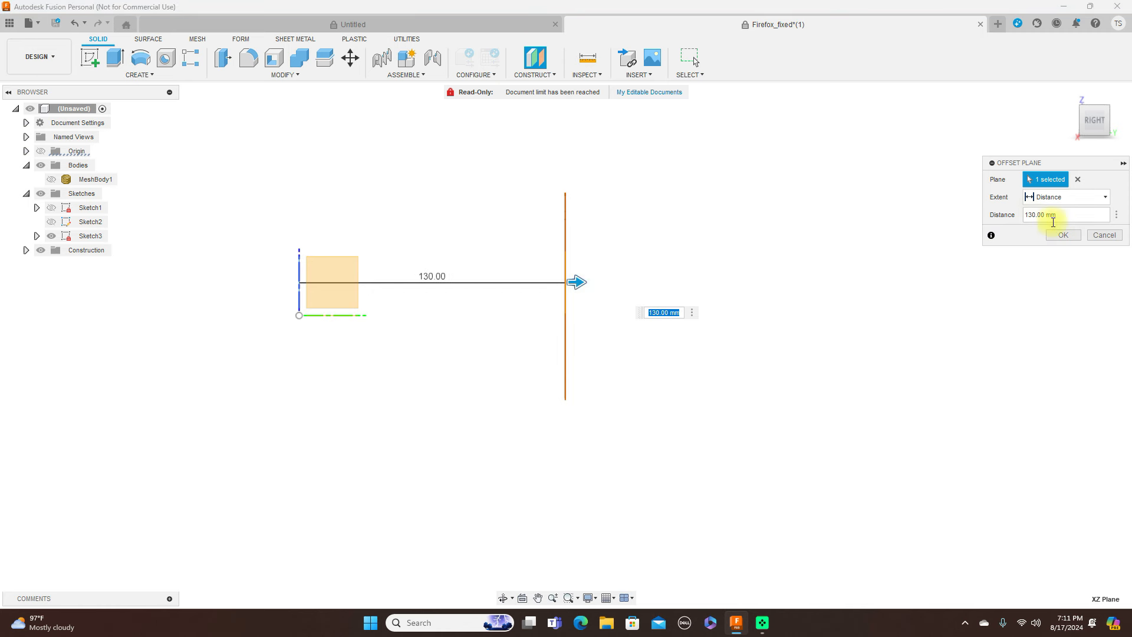
{"action": "left_click", "coordinate": [1072, 235]}
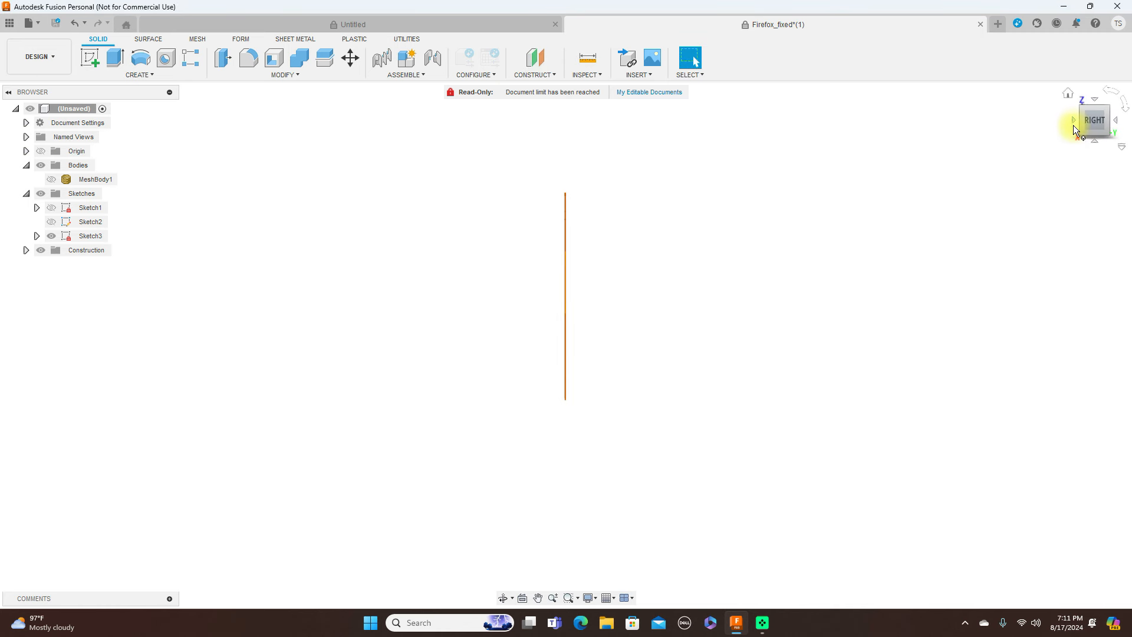
- Start a new sketch on the 130 mm offset construction plane
{"action": "left_click", "coordinate": [1074, 122]}
{"action": "left_click", "coordinate": [105, 56]}
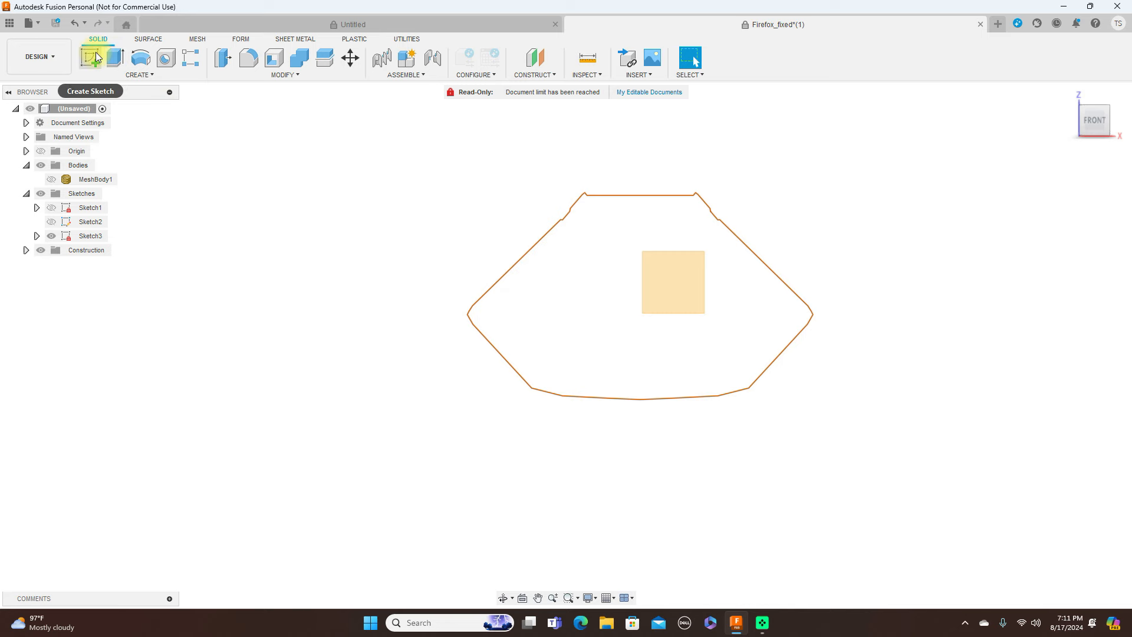
{"action": "left_click", "coordinate": [1108, 120]}
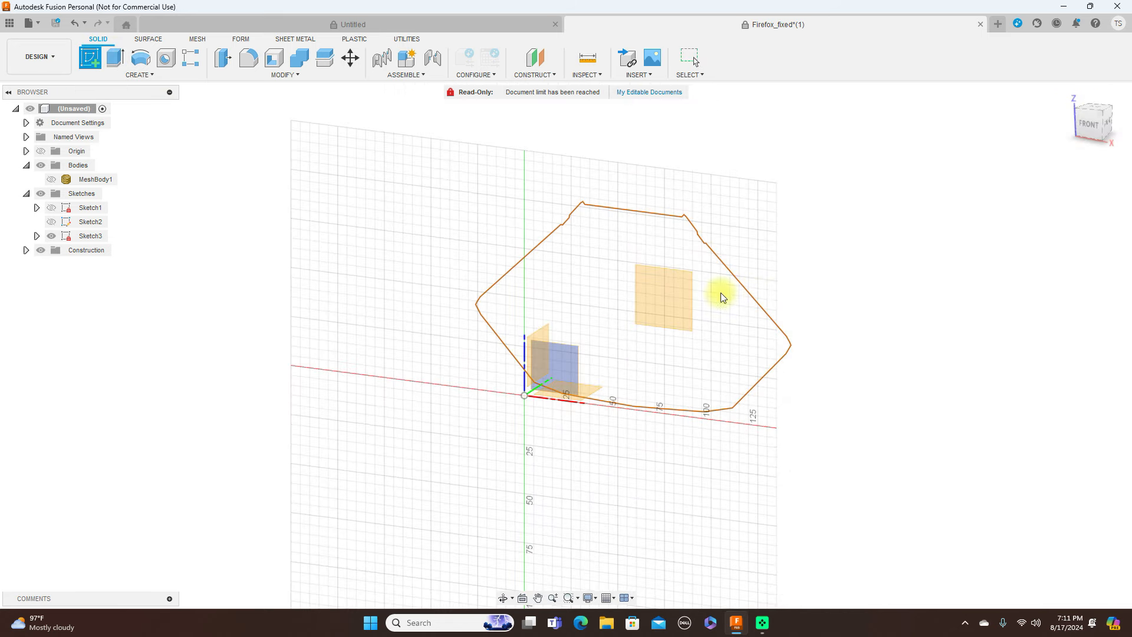
{"action": "left_click", "coordinate": [668, 298]}
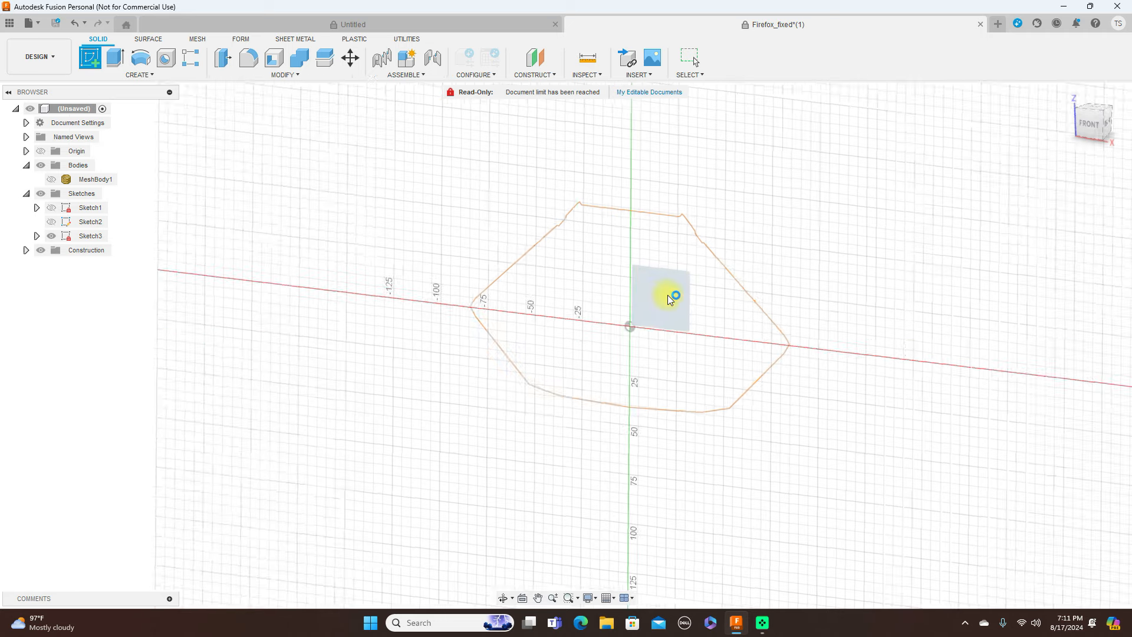
{"action": "scroll", "coordinate": [829, 287], "scroll_direction": "up", "scroll_amount": 2}
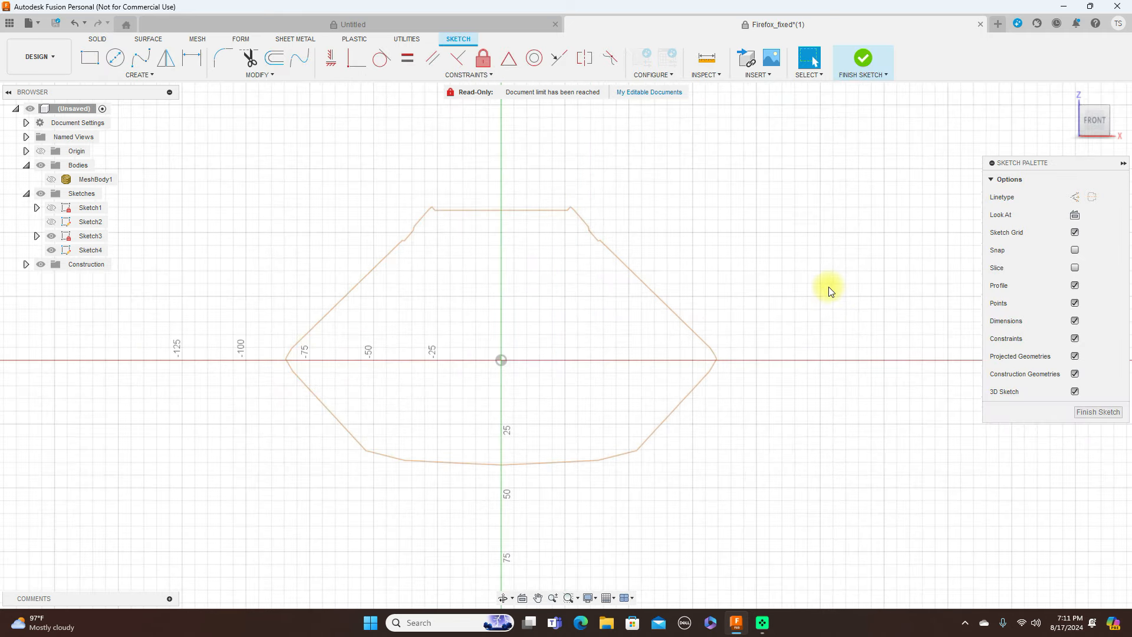
- Draw a vertical centre line from the middle of the section's top edge down to the middle of its bottom edge
{"action": "key", "text": "l"}
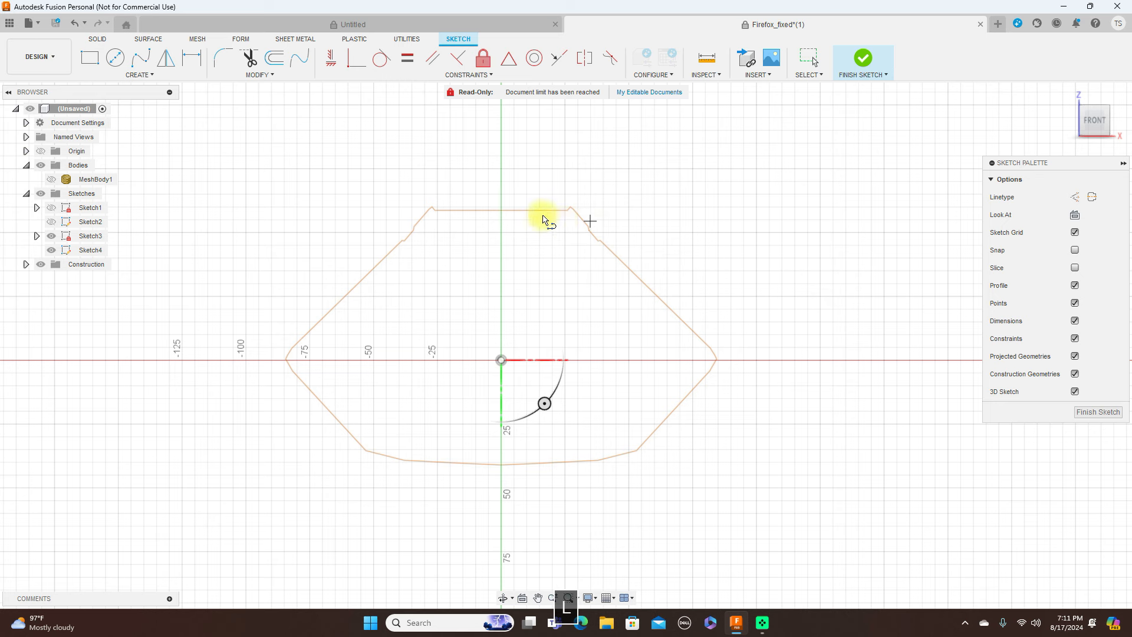
{"action": "left_click", "coordinate": [503, 211]}
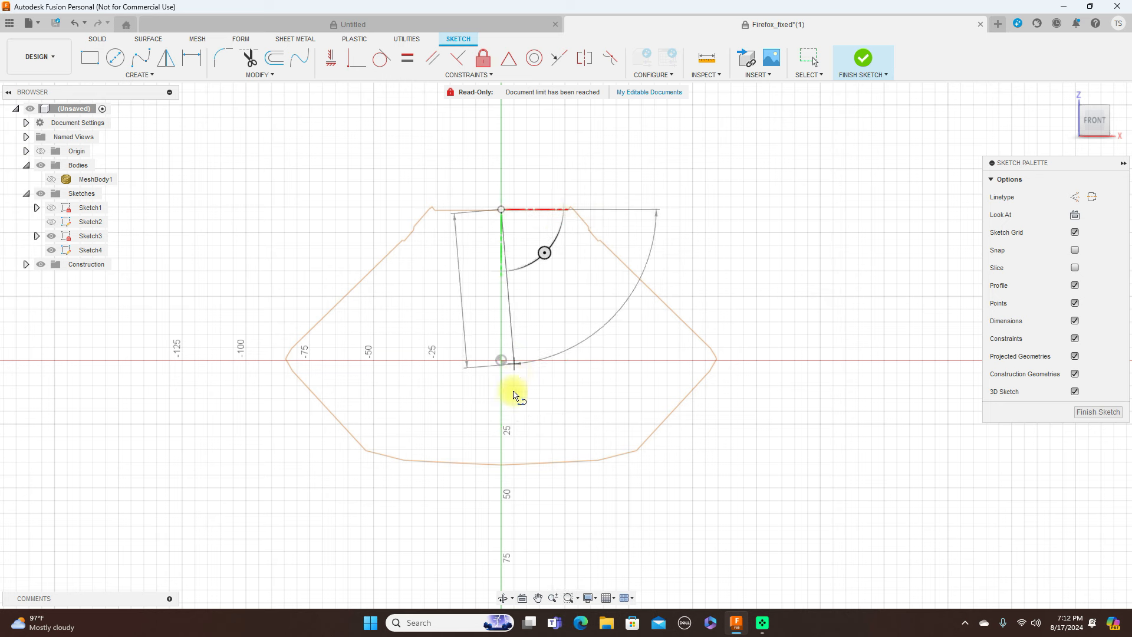
{"action": "left_click", "coordinate": [502, 466]}
{"action": "right_click", "coordinate": [502, 466]}
{"action": "left_click", "coordinate": [537, 466]}
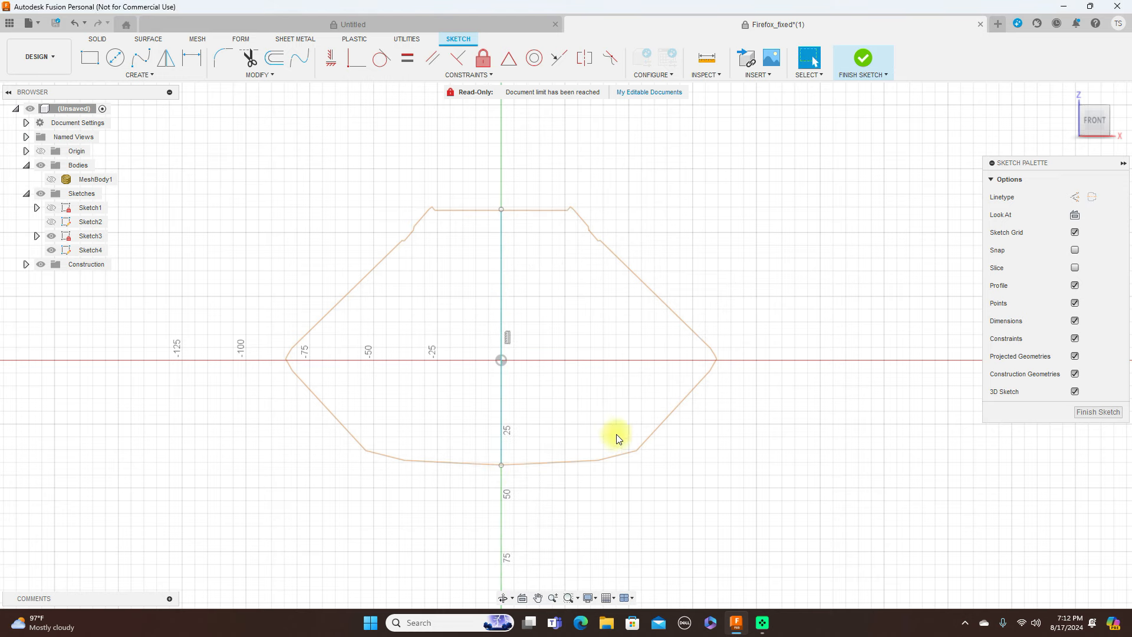
- Trace the right half of the section's top edge with a line about 28 mm long, plus the short rise to the peak
{"action": "scroll", "coordinate": [705, 318], "scroll_direction": "up", "scroll_amount": 2}
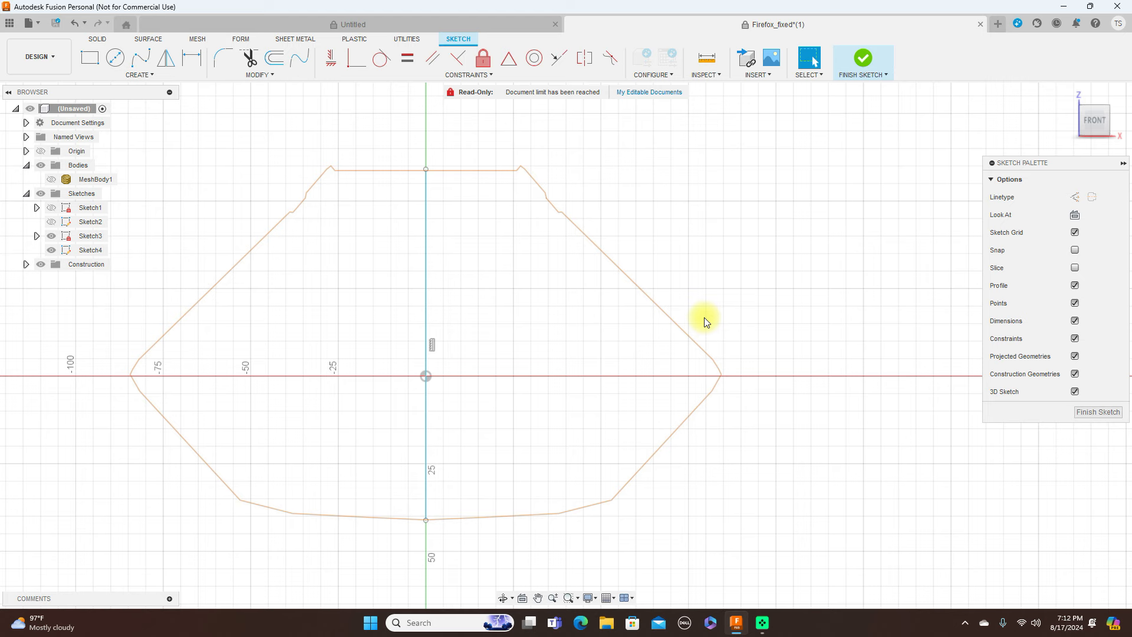
{"action": "key", "text": "l"}
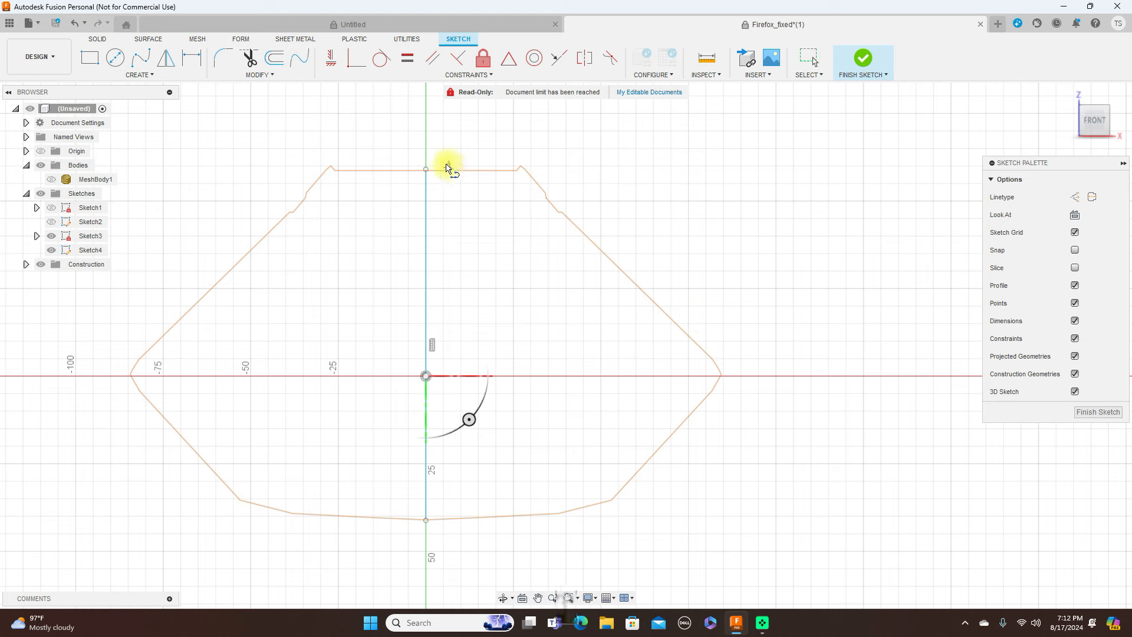
{"action": "left_click", "coordinate": [426, 170]}
{"action": "scroll", "coordinate": [429, 172], "scroll_direction": "up", "scroll_amount": 2}
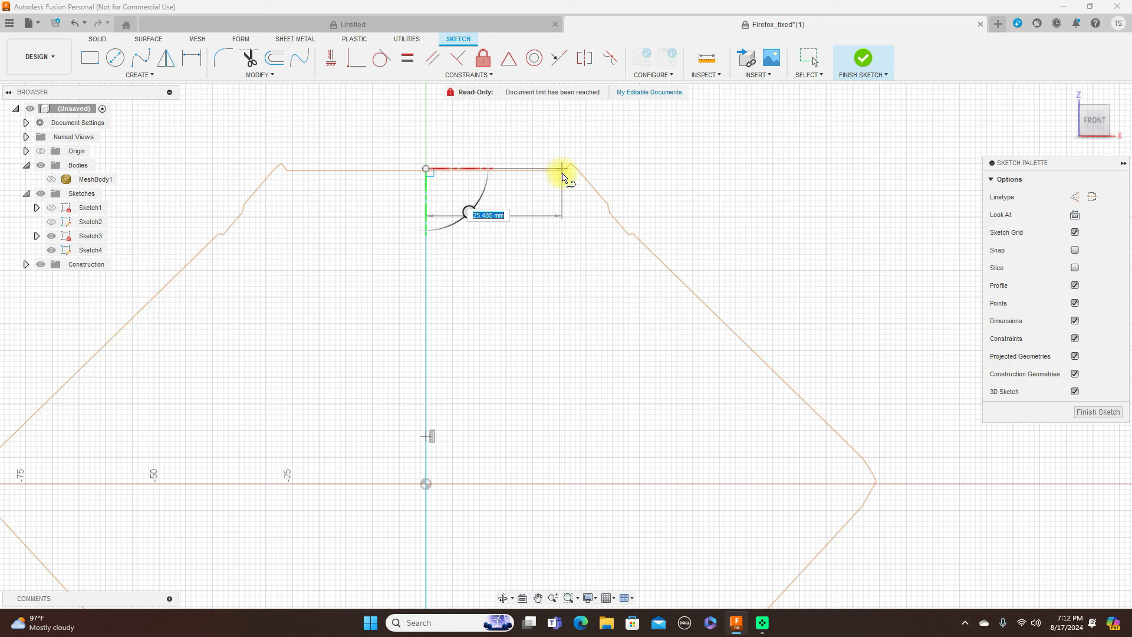
{"action": "scroll", "coordinate": [562, 172], "scroll_direction": "up", "scroll_amount": 2}
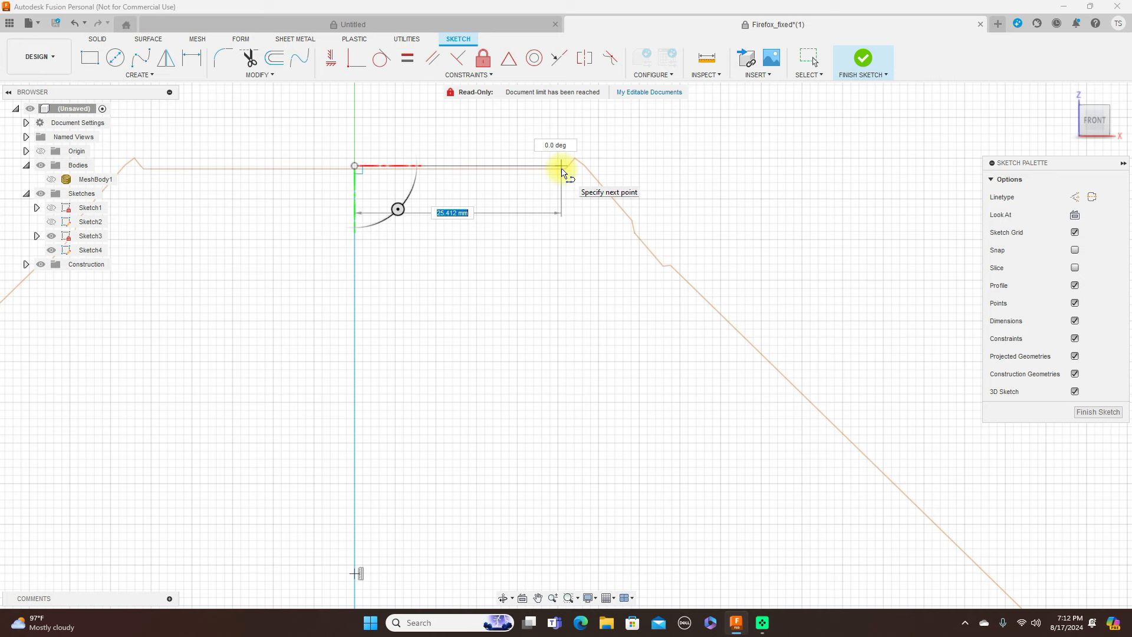
{"action": "scroll", "coordinate": [562, 172], "scroll_direction": "up", "scroll_amount": 3}
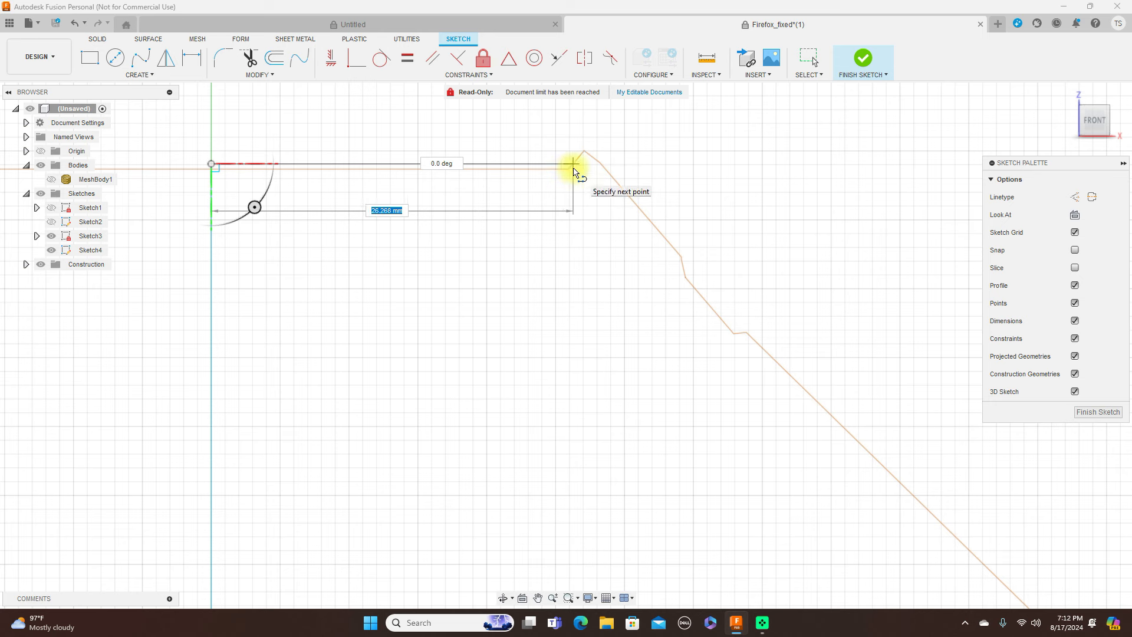
{"action": "left_click", "coordinate": [573, 171]}
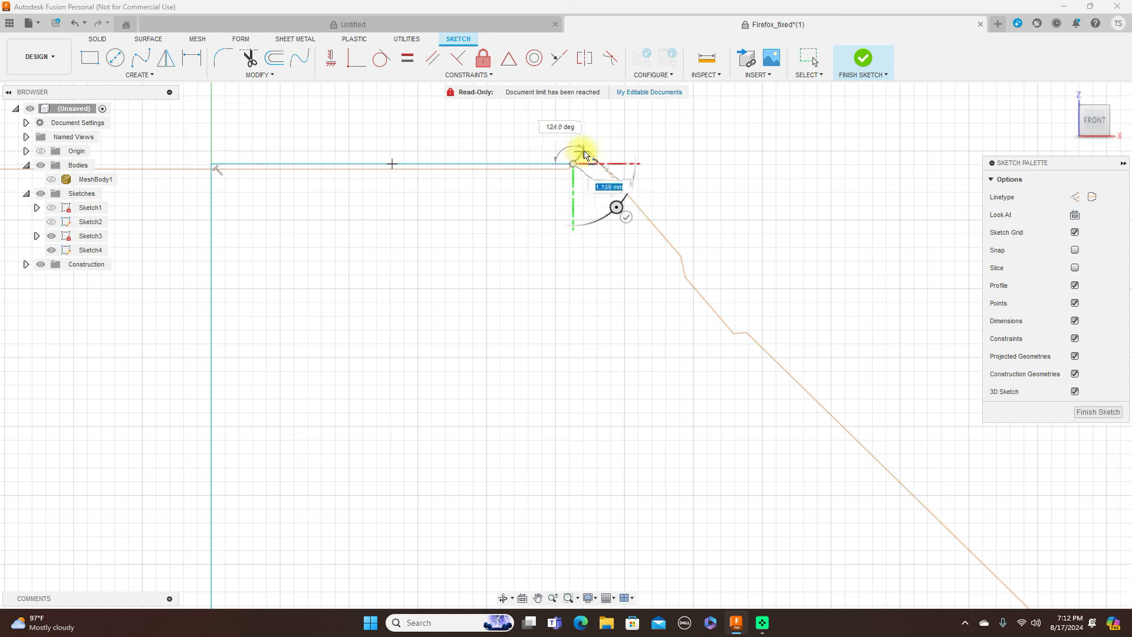
{"action": "left_click", "coordinate": [584, 152]}
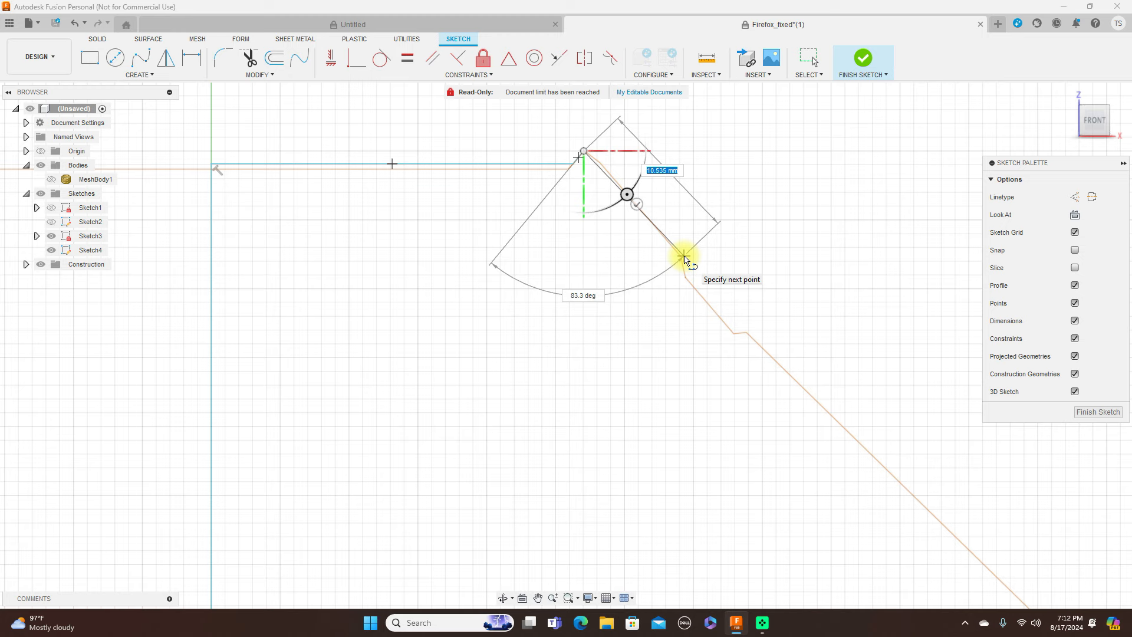
- Continue the traced outline down the upper slope, about 10.5 mm to the notch, and around both small notches to the long side edge
{"action": "left_click", "coordinate": [683, 262]}
{"action": "left_click", "coordinate": [683, 276]}
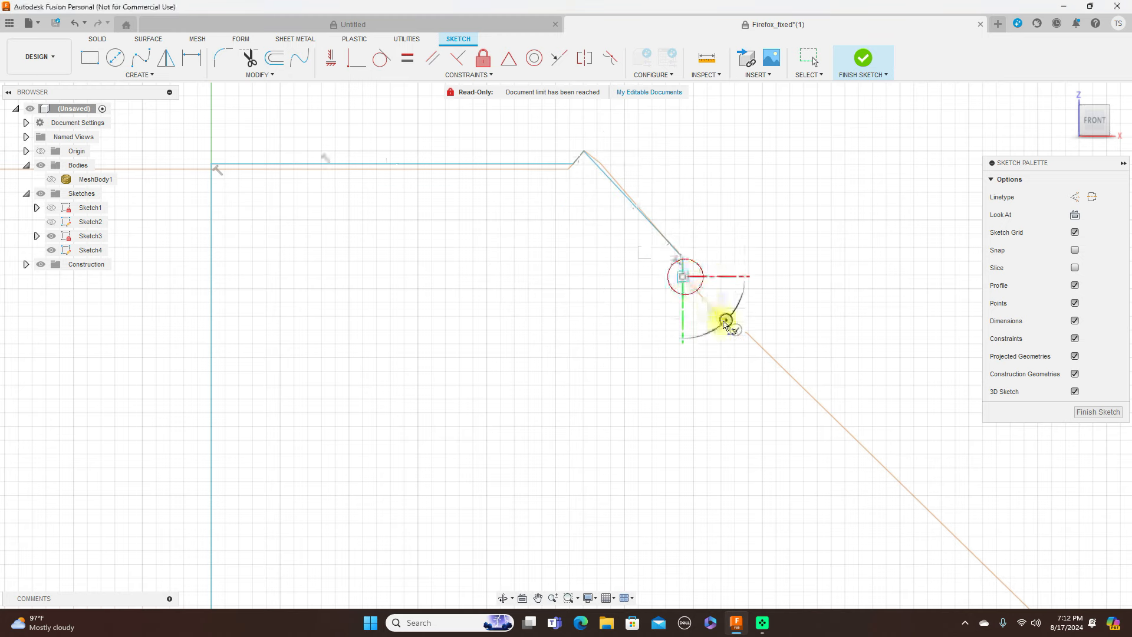
{"action": "scroll", "coordinate": [735, 332], "scroll_direction": "up", "scroll_amount": 3}
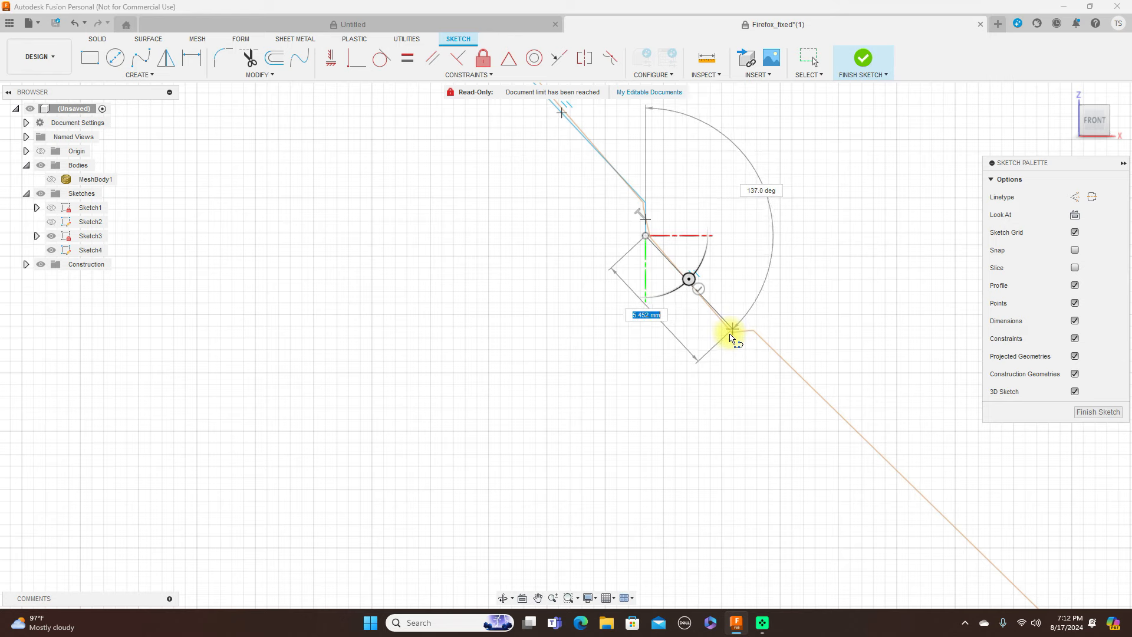
{"action": "left_click", "coordinate": [731, 333], "text": "ctrl"}
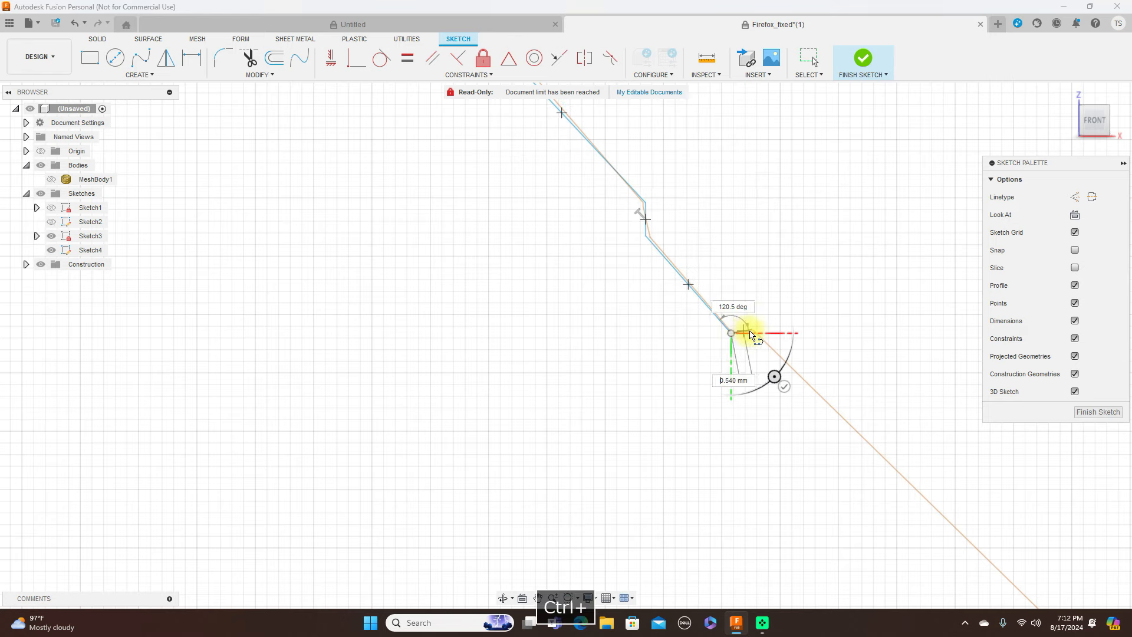
{"action": "left_click", "coordinate": [756, 332]}
{"action": "scroll", "coordinate": [755, 331], "scroll_direction": "down", "scroll_amount": 3}
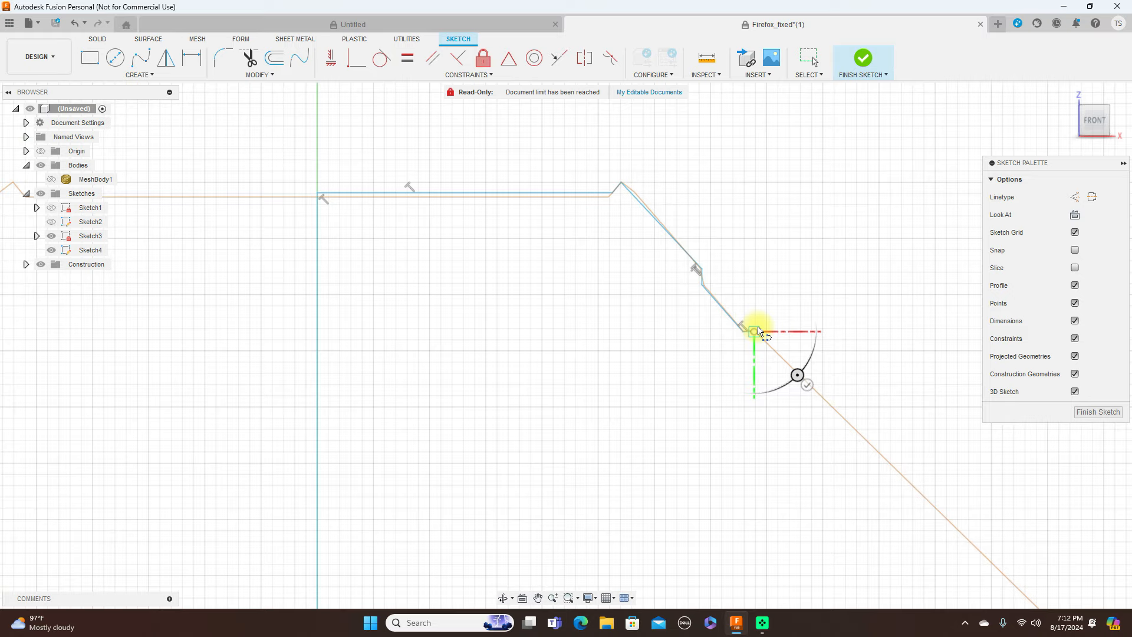
- Trace the long slanted side edge of the section and the two short segments around its outermost tip
{"action": "middle_click_drag", "start_coordinate": [768, 317], "coordinate": [505, 47]}
{"action": "scroll", "coordinate": [910, 493], "scroll_direction": "down", "scroll_amount": 3}
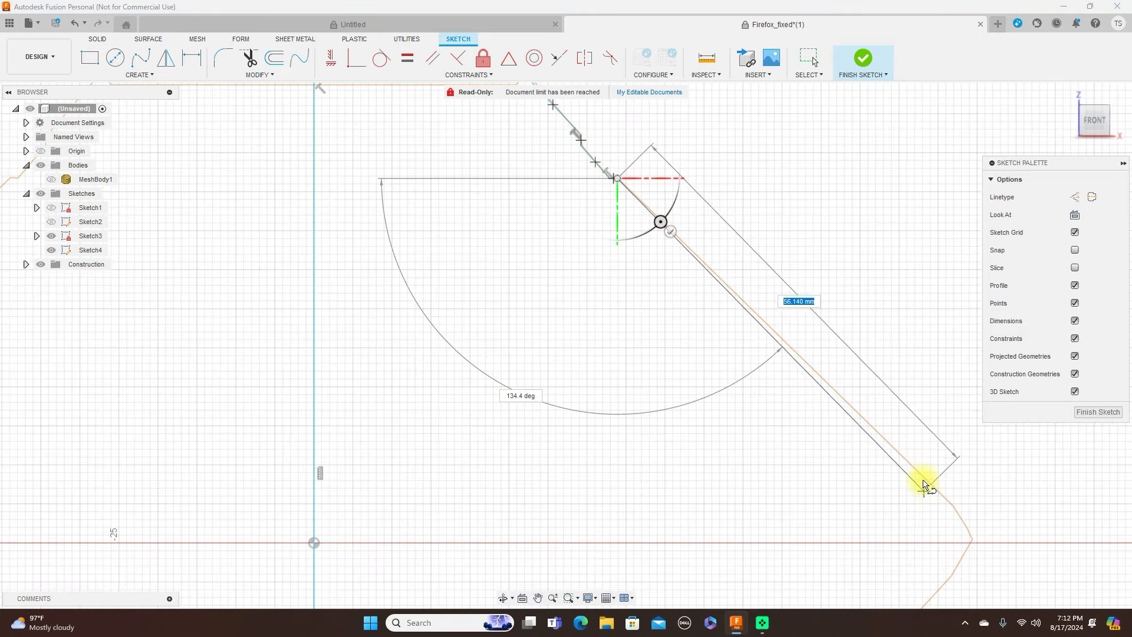
{"action": "middle_click_drag", "start_coordinate": [910, 412], "coordinate": [741, 248]}
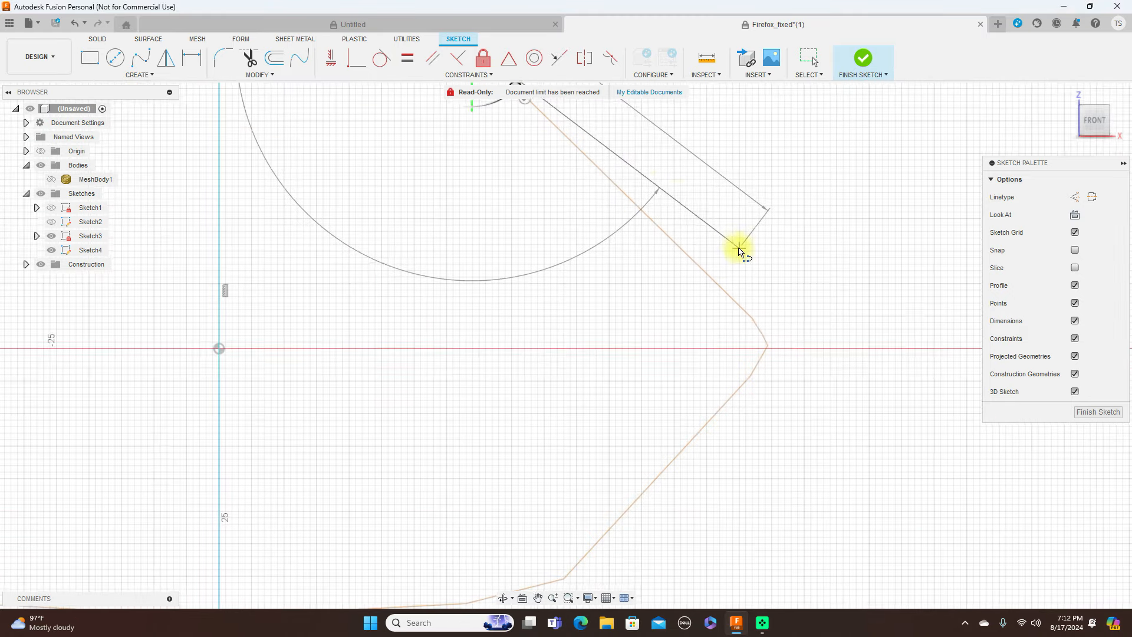
{"action": "left_click", "coordinate": [755, 317]}
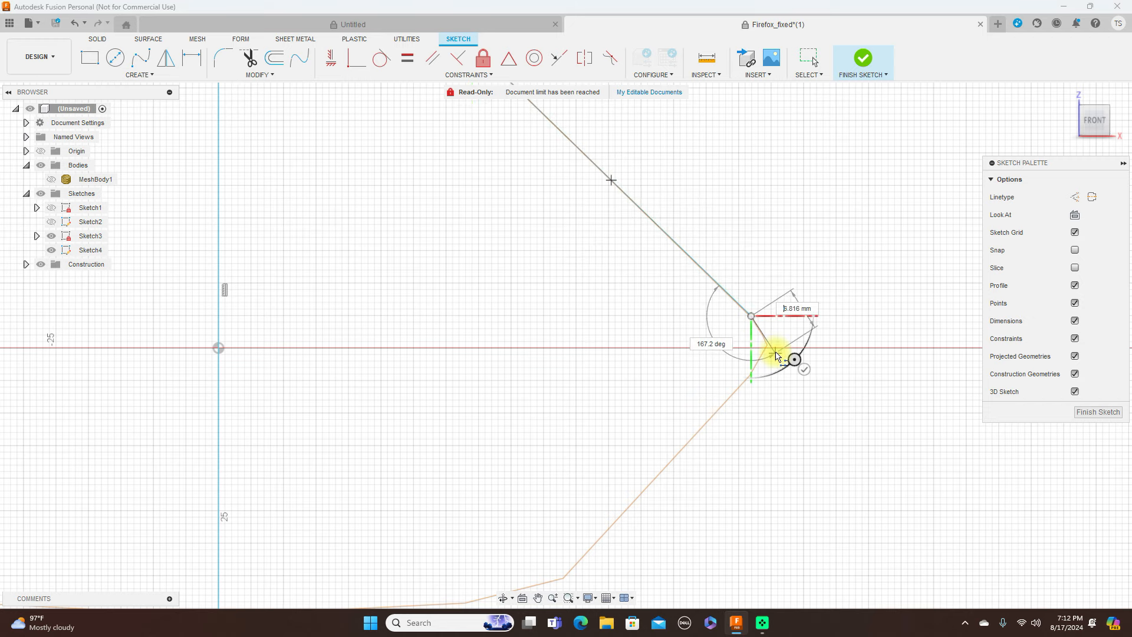
{"action": "scroll", "coordinate": [778, 354], "scroll_direction": "up", "scroll_amount": 2}
{"action": "left_click", "coordinate": [763, 345]}
{"action": "left_click", "coordinate": [739, 387]}
- Trace the lower slanted side and the two bottom edges of the section to close the right half at the centre line
{"action": "scroll", "coordinate": [739, 388], "scroll_direction": "down", "scroll_amount": 2}
{"action": "middle_click_drag", "start_coordinate": [761, 302], "coordinate": [793, 184]}
{"action": "scroll", "coordinate": [793, 183], "scroll_direction": "down", "scroll_amount": 1}
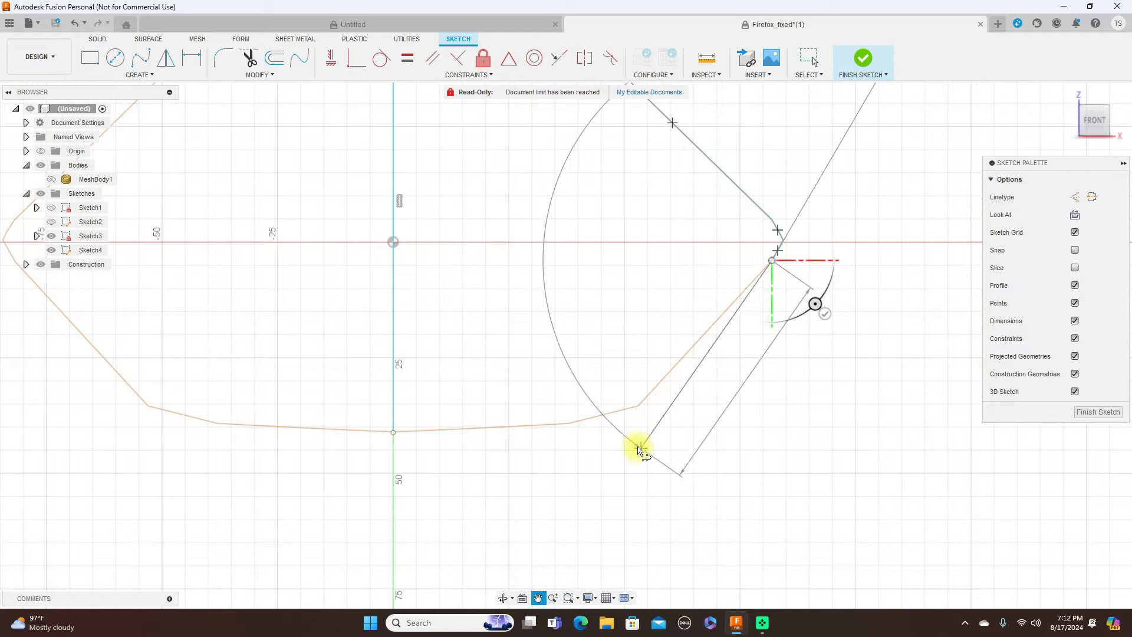
{"action": "left_click", "coordinate": [640, 407]}
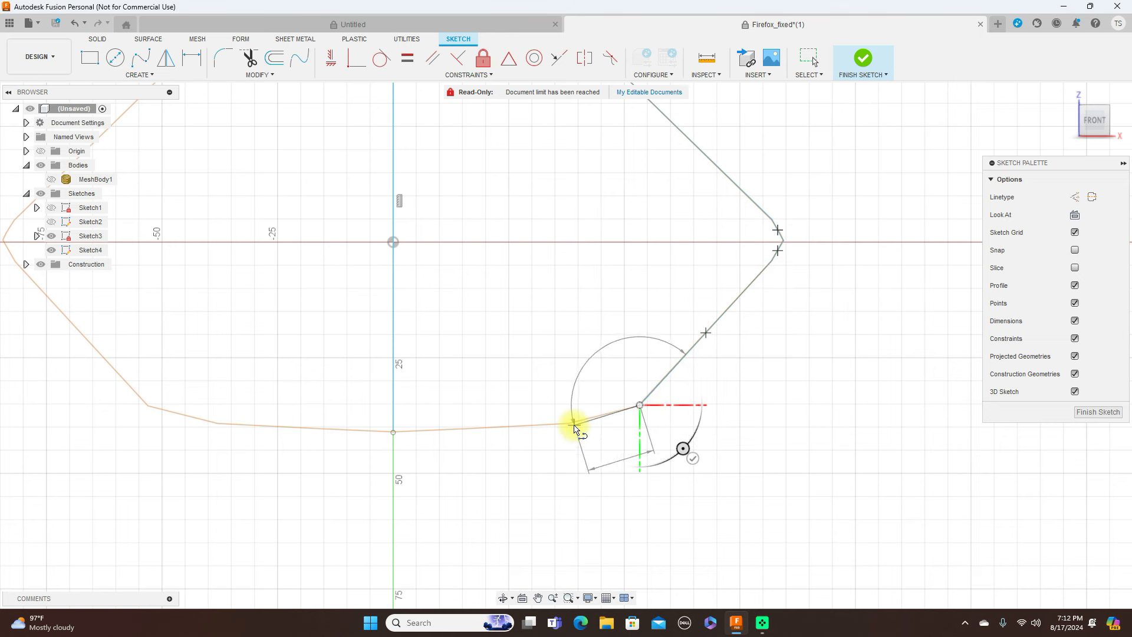
{"action": "left_click", "coordinate": [571, 425]}
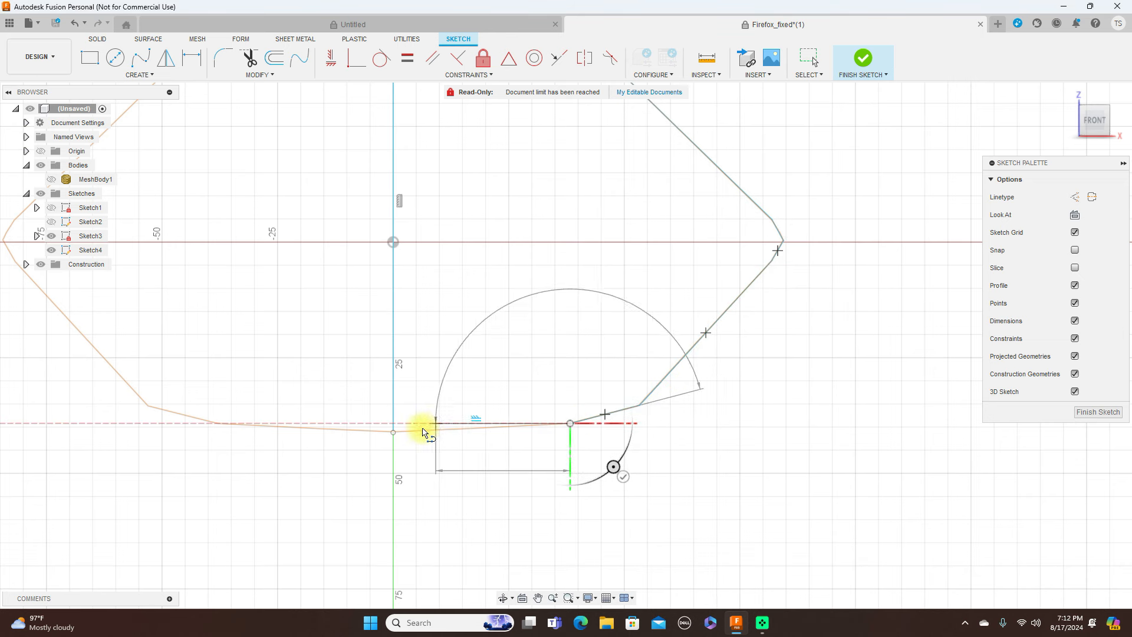
{"action": "left_click", "coordinate": [393, 433]}
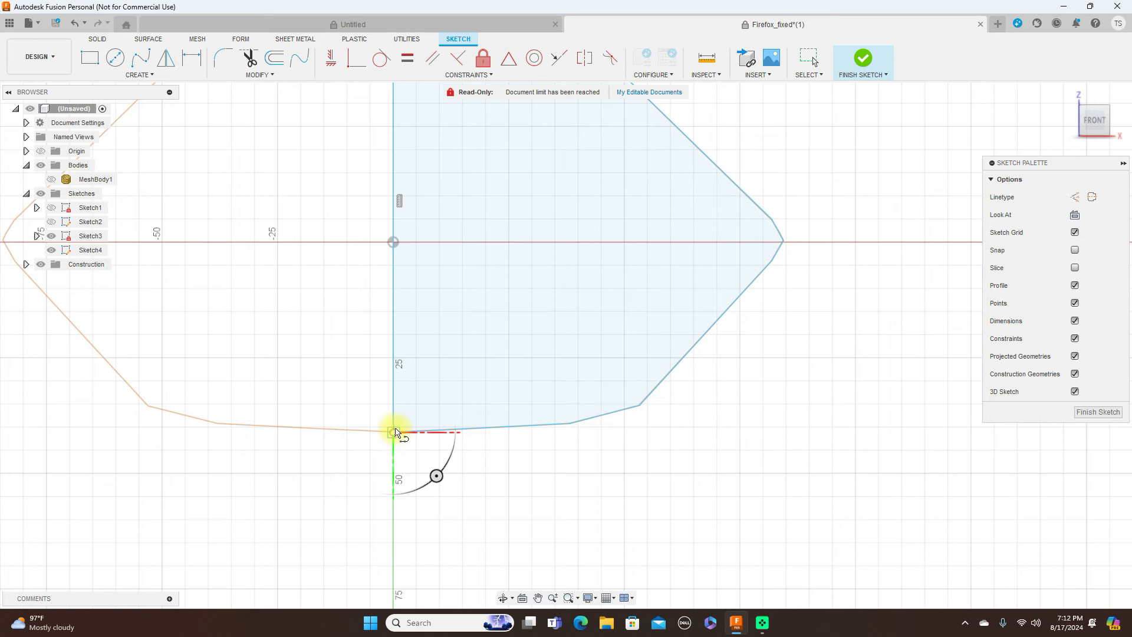
{"action": "right_click", "coordinate": [395, 433]}
{"action": "left_click", "coordinate": [446, 430]}
- Delete the vertical centre line from the traced half outline
{"action": "scroll", "coordinate": [685, 481], "scroll_direction": "down", "scroll_amount": 4}
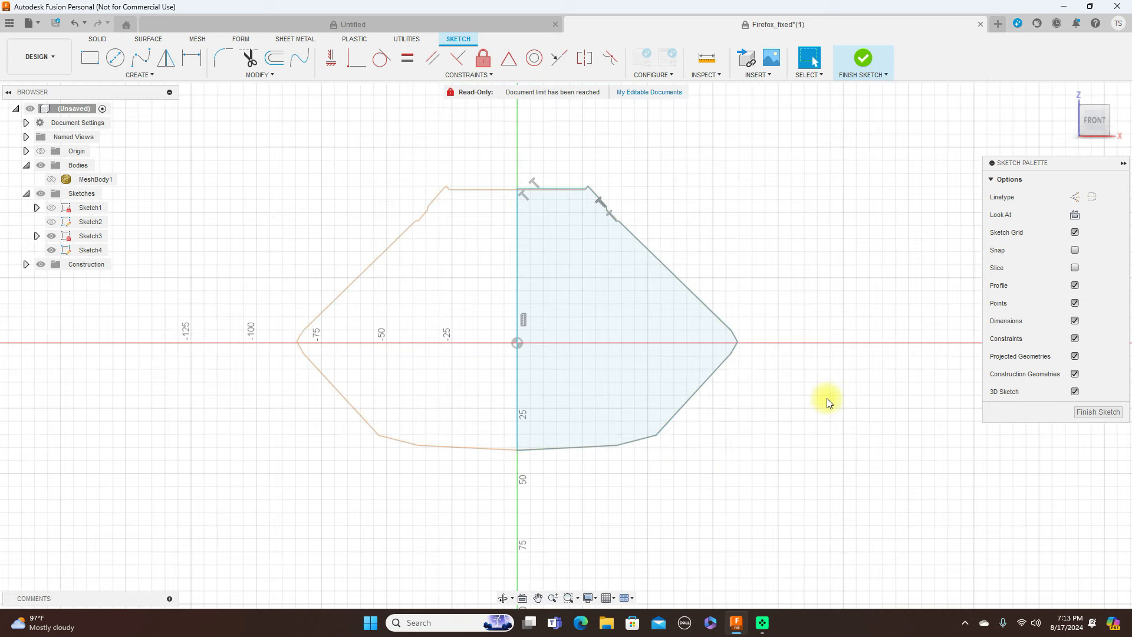
{"action": "scroll", "coordinate": [827, 401], "scroll_direction": "up", "scroll_amount": 2}
{"action": "scroll", "coordinate": [827, 401], "scroll_direction": "up", "scroll_amount": 2}
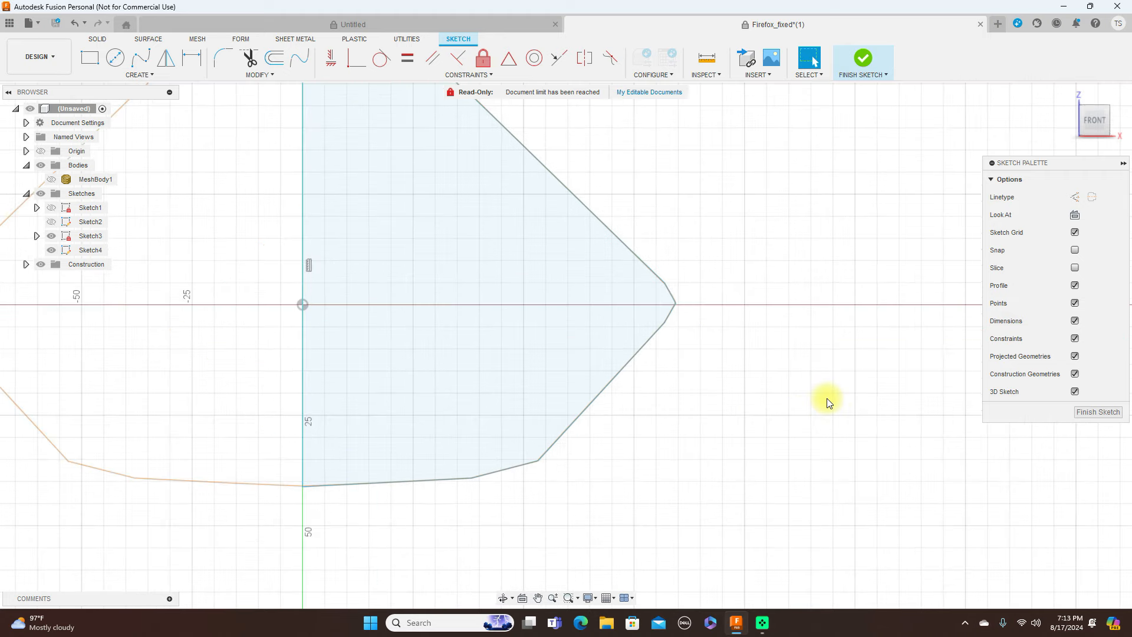
{"action": "scroll", "coordinate": [812, 392], "scroll_direction": "down", "scroll_amount": 2}
{"action": "middle_click_drag", "start_coordinate": [815, 260], "coordinate": [848, 289]}
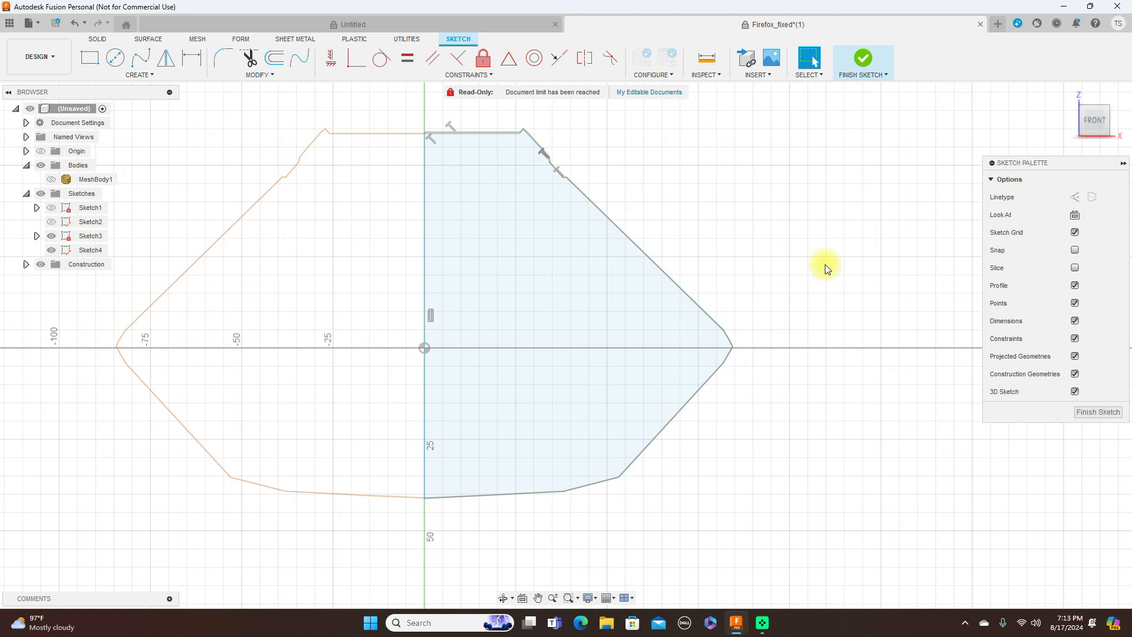
{"action": "left_click", "coordinate": [560, 178]}
{"action": "scroll", "coordinate": [735, 211], "scroll_direction": "up", "scroll_amount": 1}
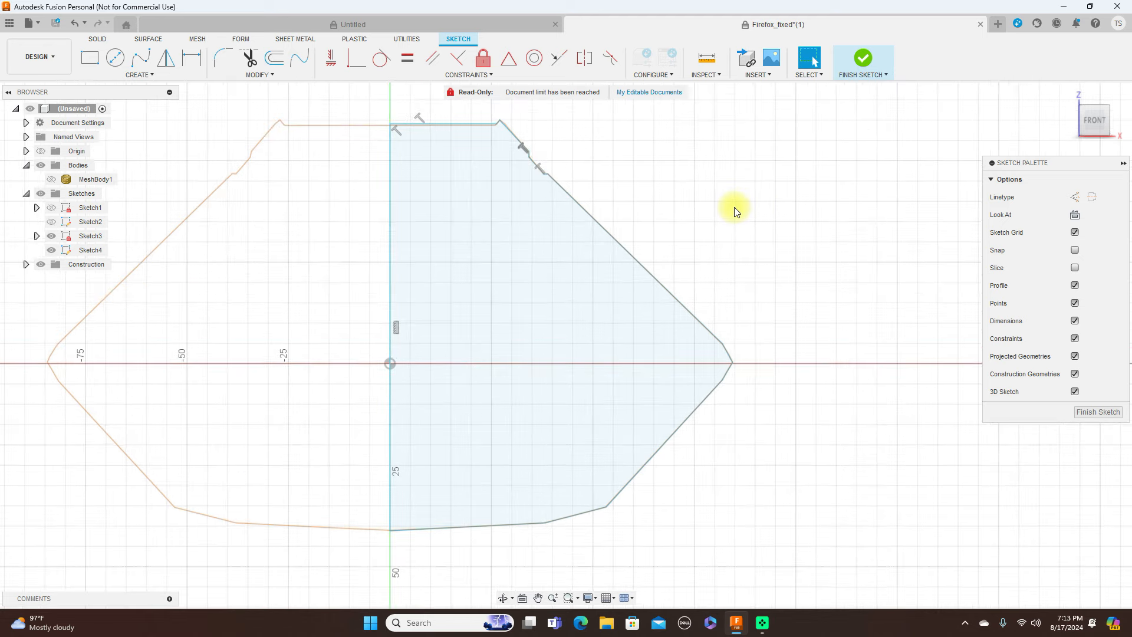
{"action": "scroll", "coordinate": [734, 196], "scroll_direction": "up", "scroll_amount": 3}
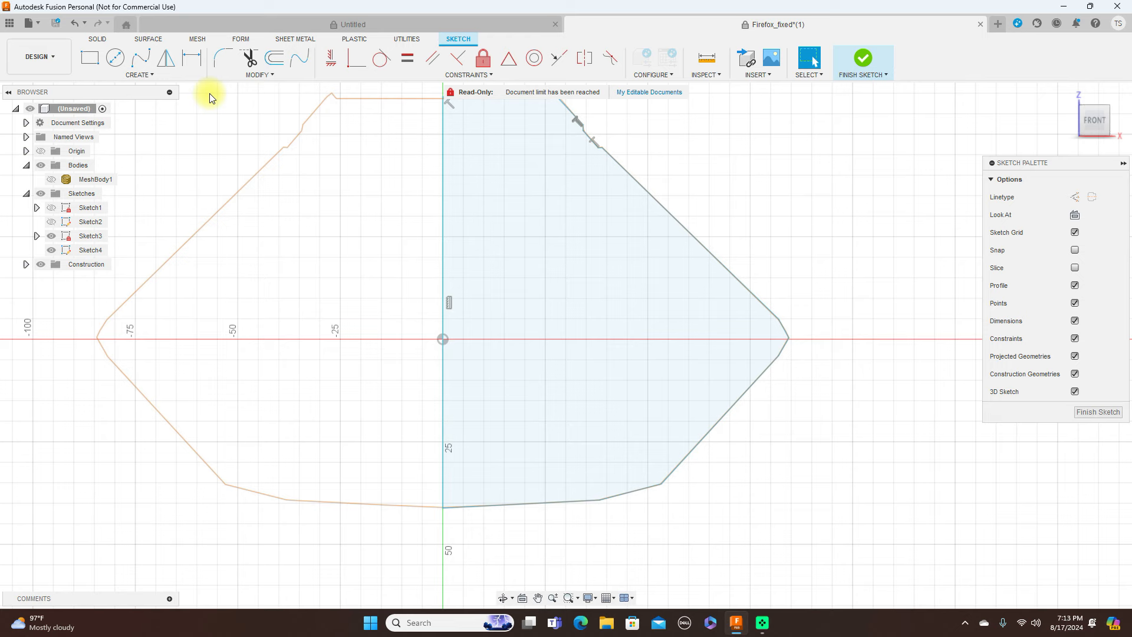
{"action": "scroll", "coordinate": [796, 271], "scroll_direction": "down", "scroll_amount": 2}
{"action": "middle_click_drag", "start_coordinate": [824, 191], "coordinate": [823, 226]}
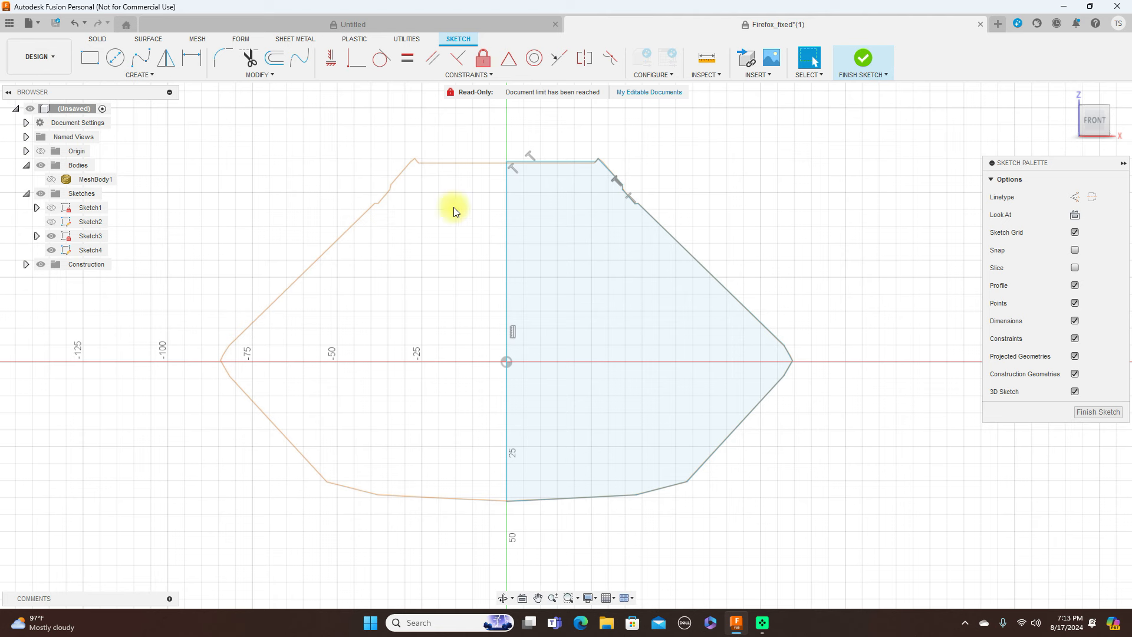
{"action": "left_click", "coordinate": [508, 224]}
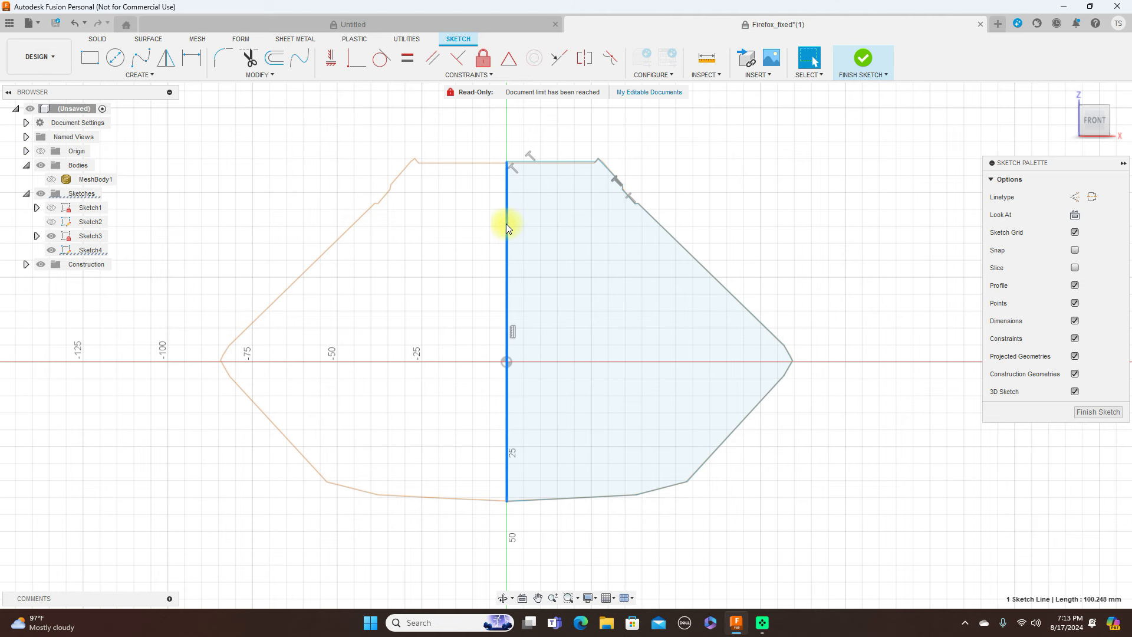
{"action": "key", "text": "Delete"}
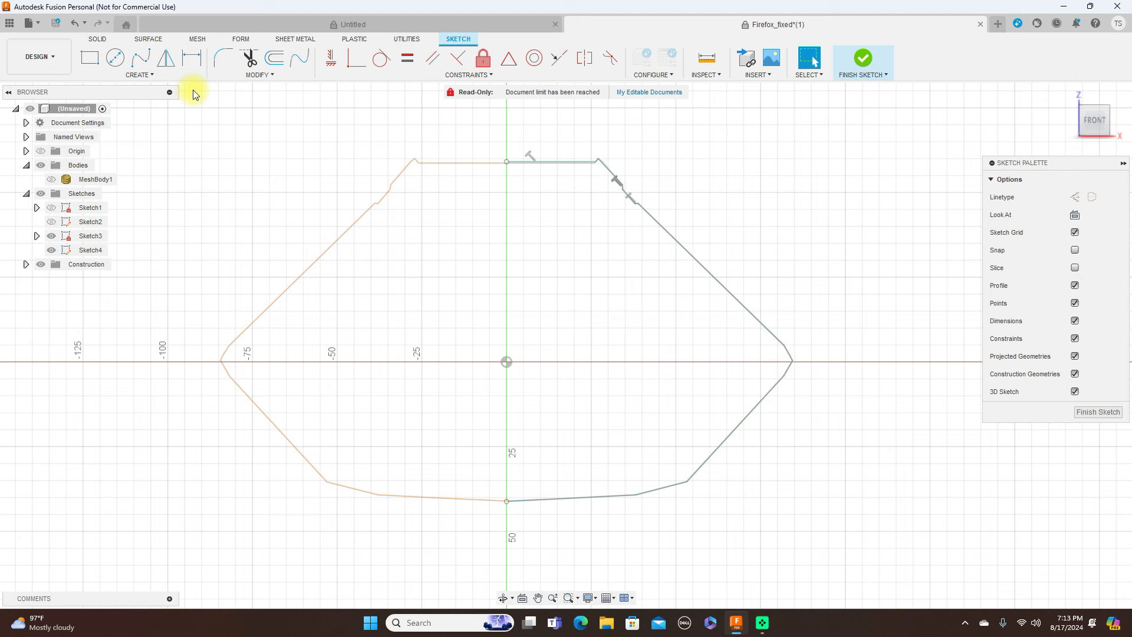
- Offset the traced half outline inward by -5 mm as one chain
{"action": "left_click", "coordinate": [274, 58]}
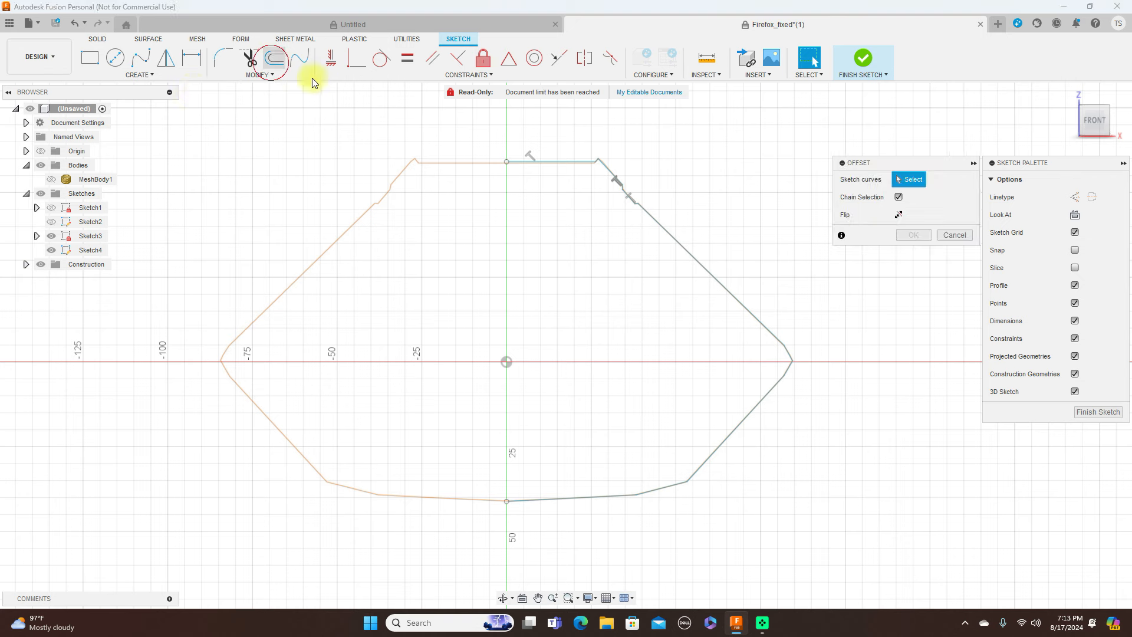
{"action": "left_click", "coordinate": [676, 237]}
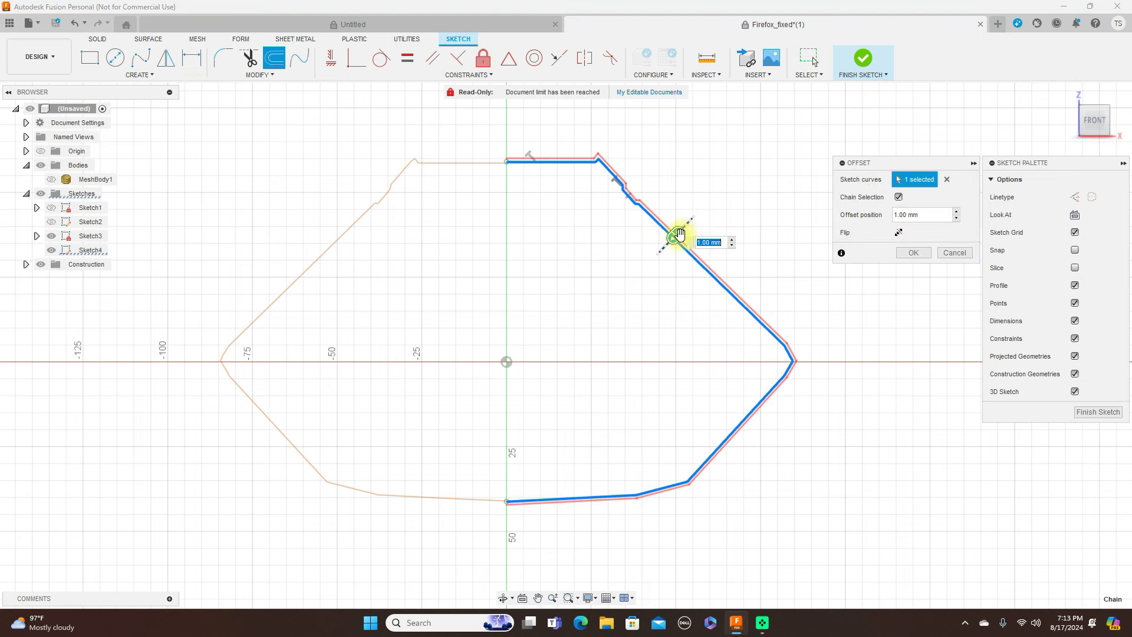
{"action": "key", "text": "BackSpace"}
{"action": "type", "text": "-5"}
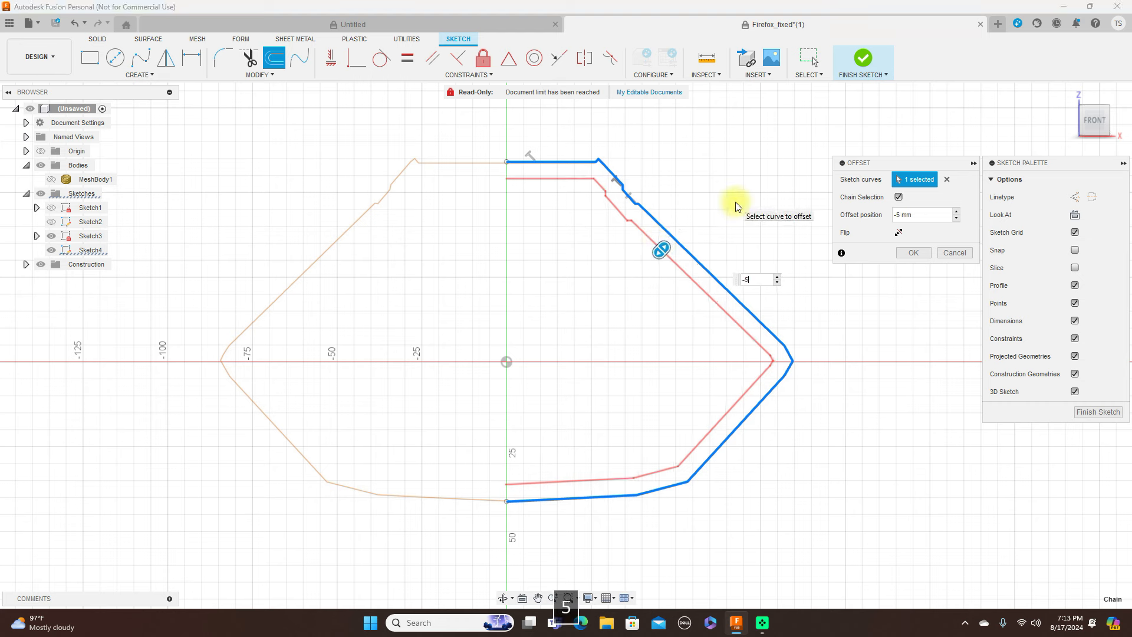
{"action": "left_click", "coordinate": [912, 254]}
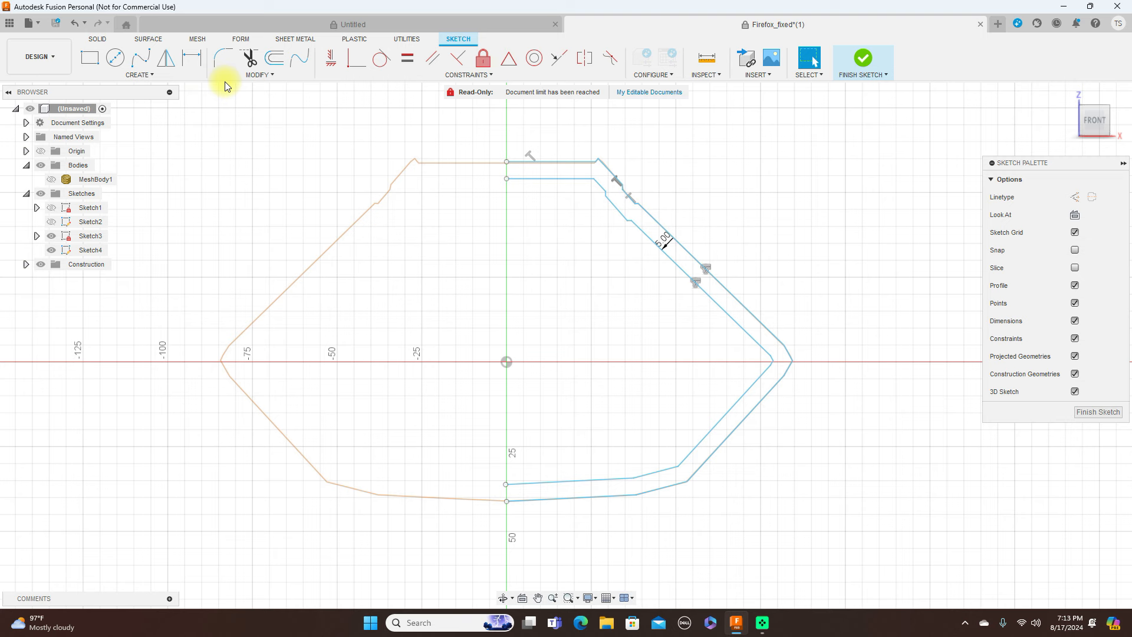
- Mirror the traced half outline and its inner offset about the origin's Z axis
{"action": "left_click", "coordinate": [171, 63]}
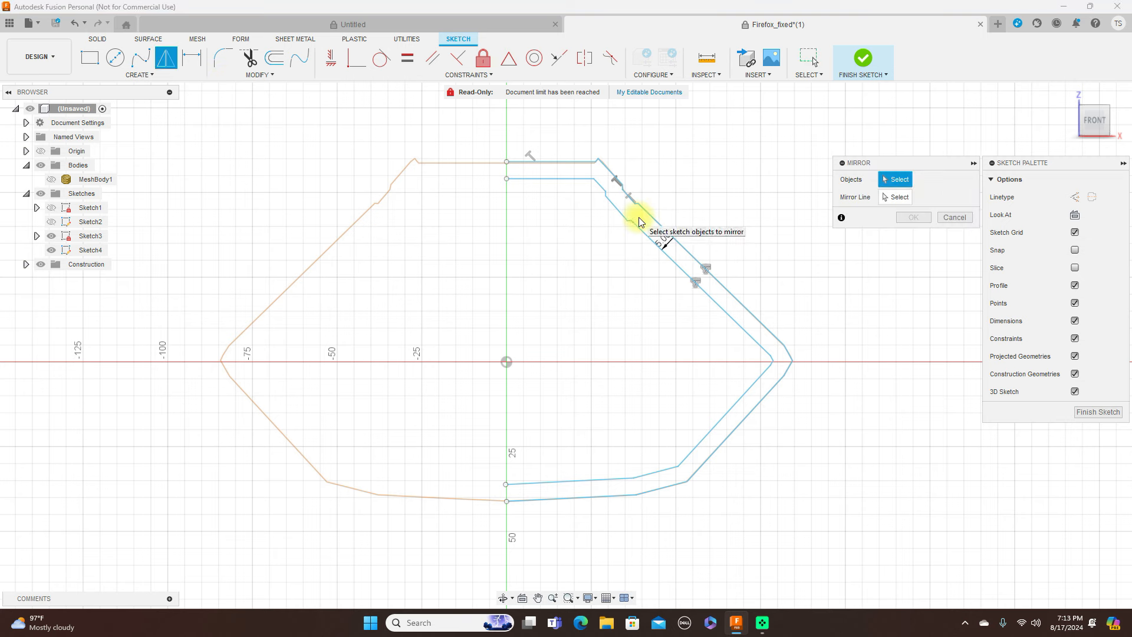
{"action": "double_click", "coordinate": [650, 233]}
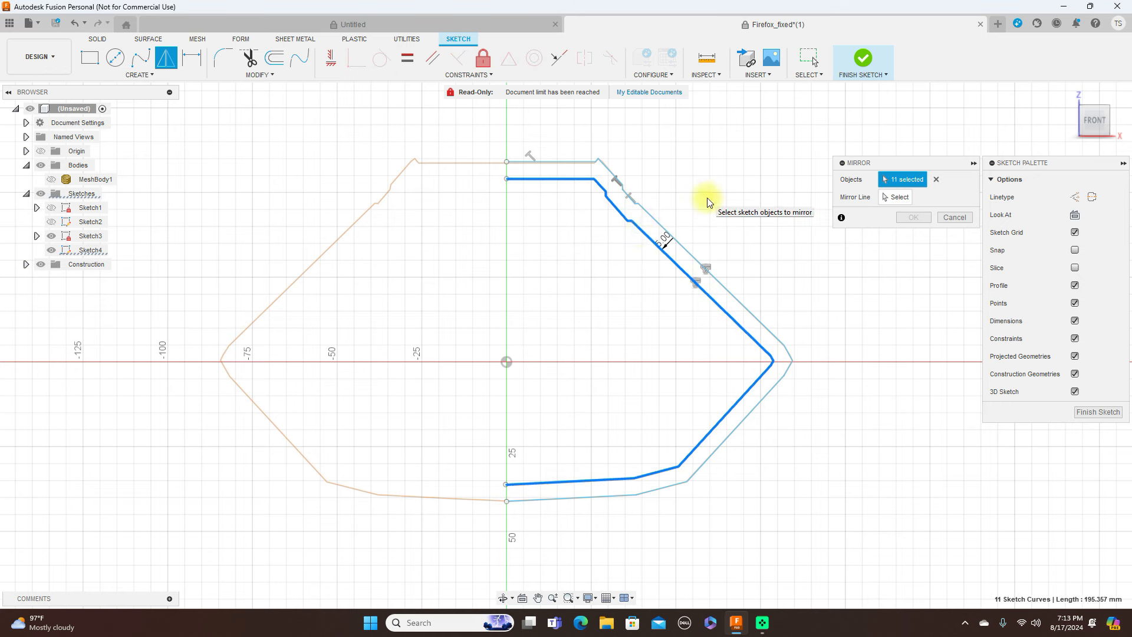
{"action": "double_click", "coordinate": [683, 245], "text": "shift"}
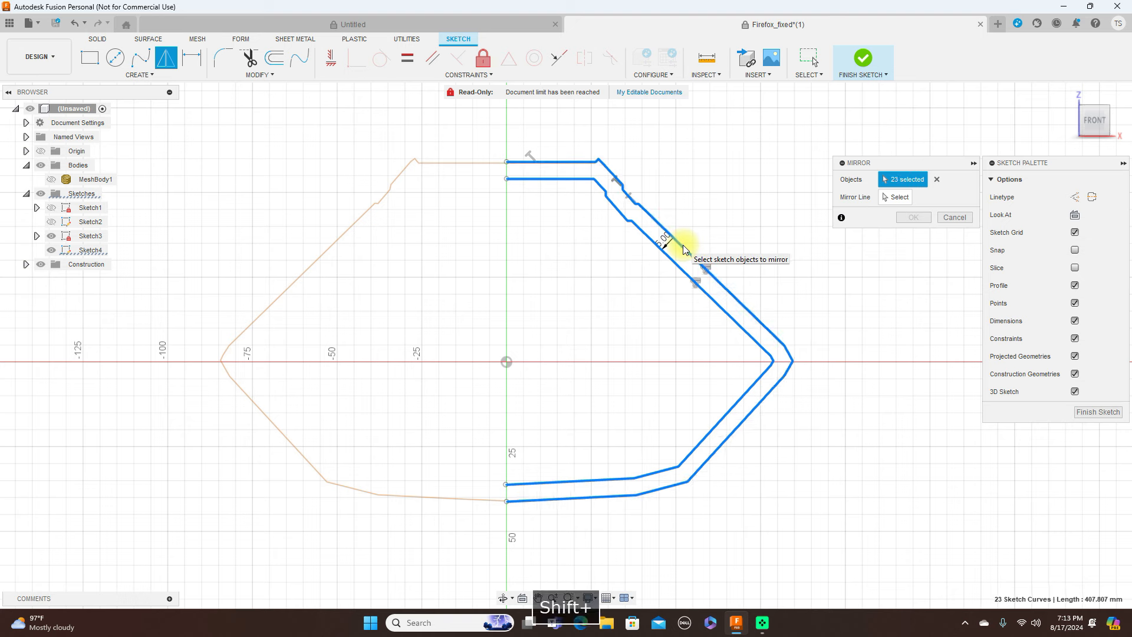
{"action": "left_click", "coordinate": [899, 198]}
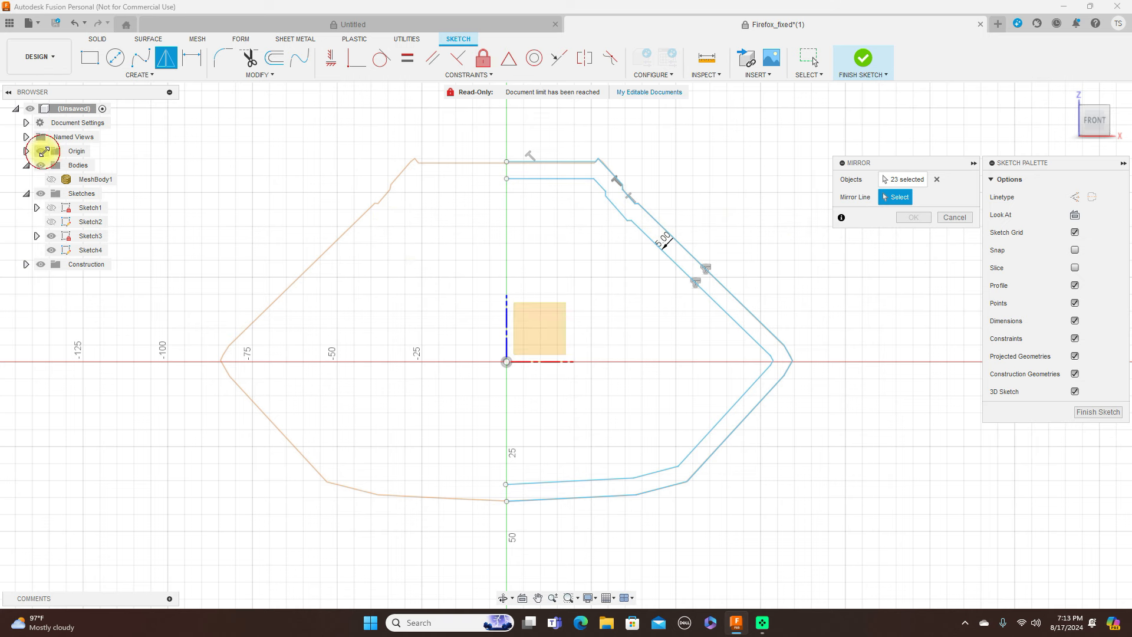
{"action": "left_click", "coordinate": [508, 319]}
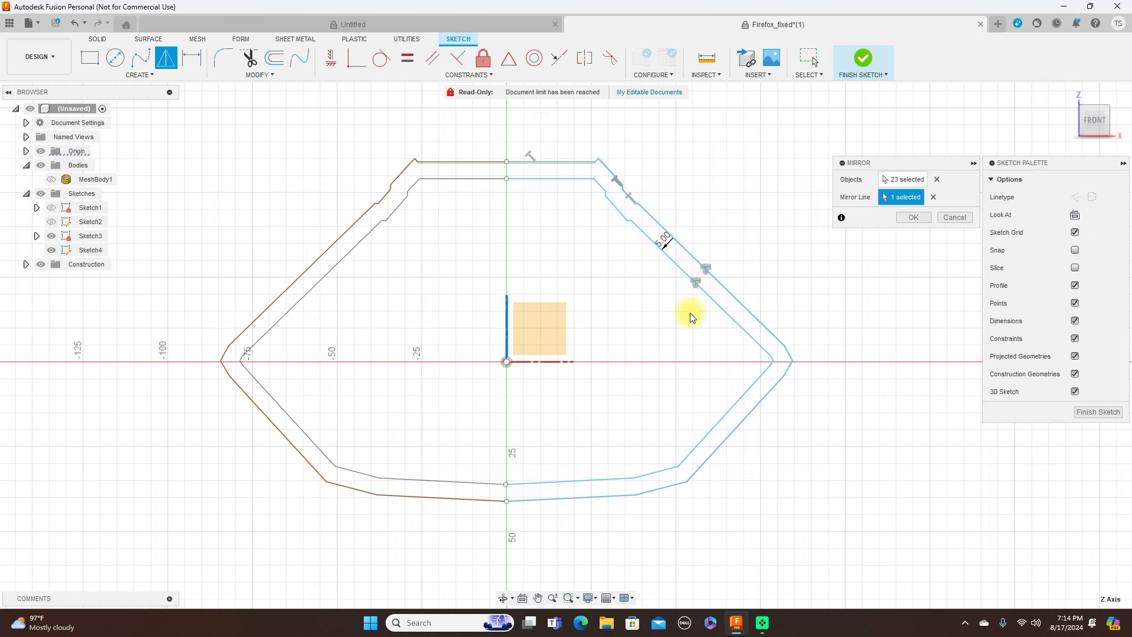
{"action": "left_click", "coordinate": [914, 218]}
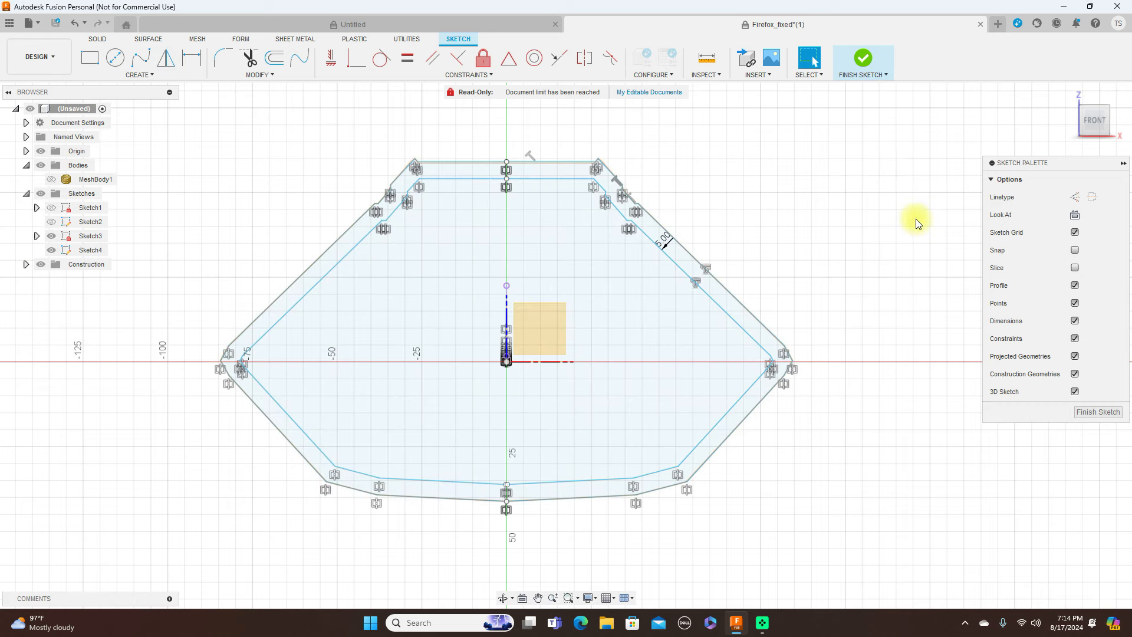
- Finish the sketch and leave only the wall profiles Sketch2 and Sketch4 shown, with the origin and Sketch3 hidden
{"action": "left_click", "coordinate": [1088, 414]}
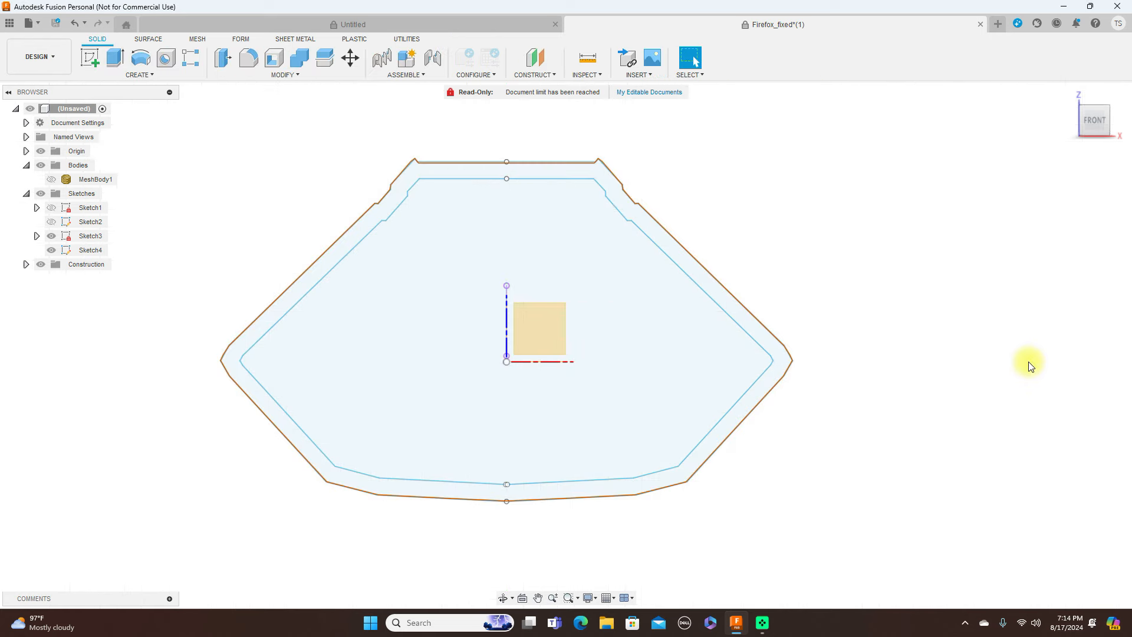
{"action": "scroll", "coordinate": [1029, 366], "scroll_direction": "down", "scroll_amount": 3}
{"action": "left_click", "coordinate": [54, 236]}
{"action": "left_click", "coordinate": [52, 236]}
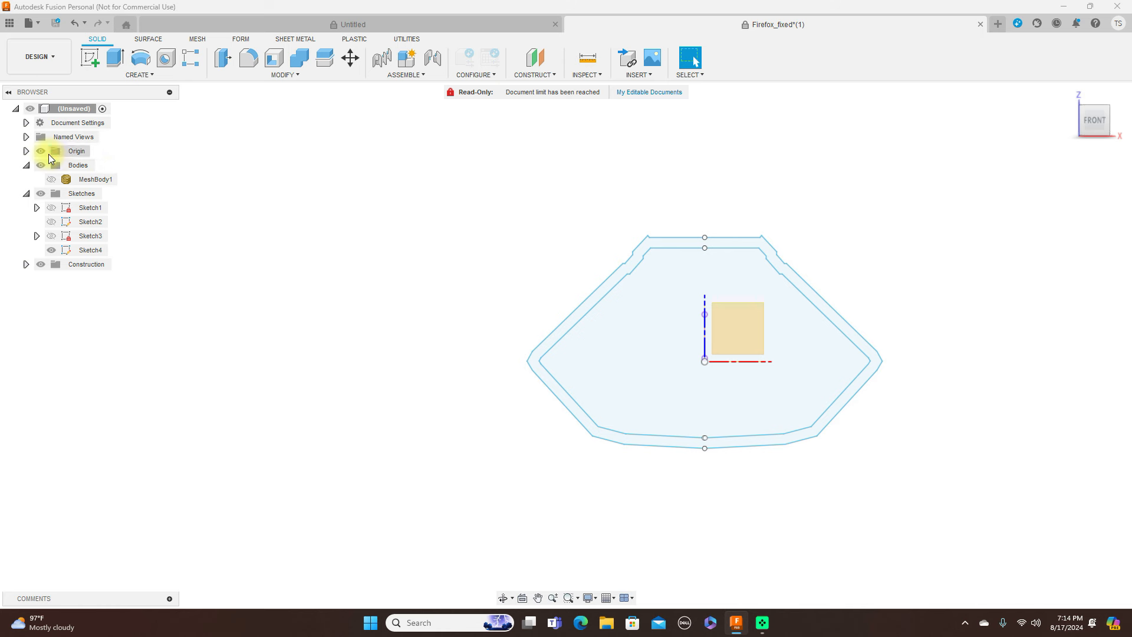
{"action": "left_click", "coordinate": [41, 151]}
{"action": "left_click", "coordinate": [51, 222]}
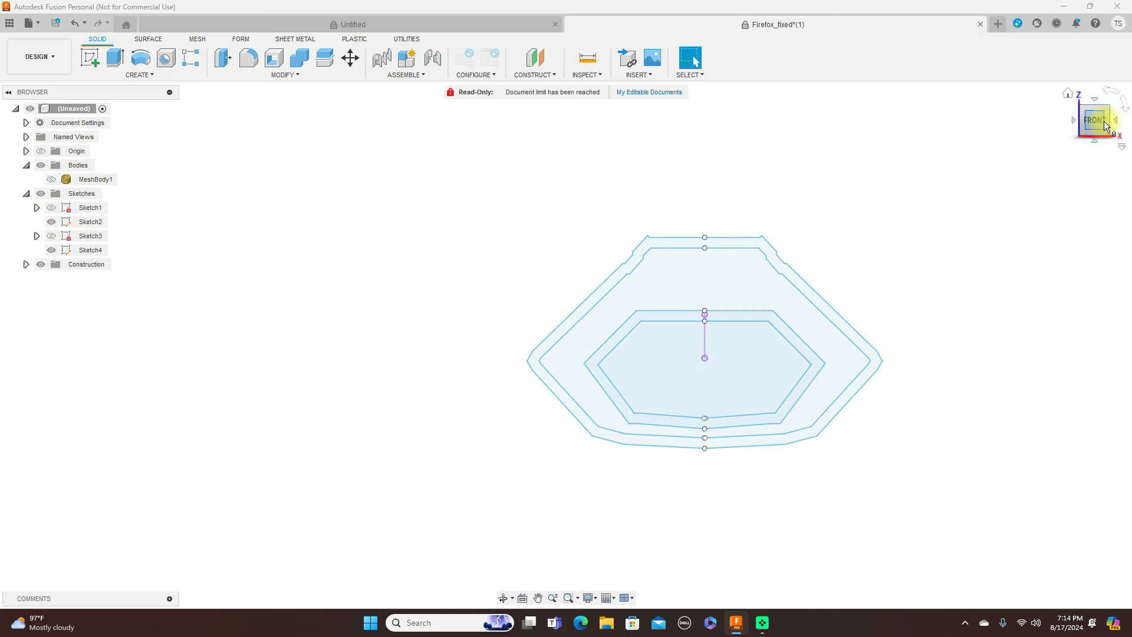
- Show the mesh body together with the two wall profiles, seen from the right side
{"action": "mouse_move", "coordinate": [1105, 118]}
{"action": "left_mouse_down"}
{"action": "mouse_move", "coordinate": [1050, 131]}
{"action": "mouse_move", "coordinate": [950, 126]}
{"action": "mouse_move", "coordinate": [1011, 117]}
{"action": "mouse_move", "coordinate": [1012, 135]}
{"action": "mouse_move", "coordinate": [832, 136]}
{"action": "mouse_move", "coordinate": [993, 142]}
{"action": "mouse_move", "coordinate": [986, 338]}
{"action": "mouse_move", "coordinate": [968, 344]}
{"action": "mouse_move", "coordinate": [952, 321]}
{"action": "mouse_move", "coordinate": [885, 282]}
{"action": "left_mouse_up"}
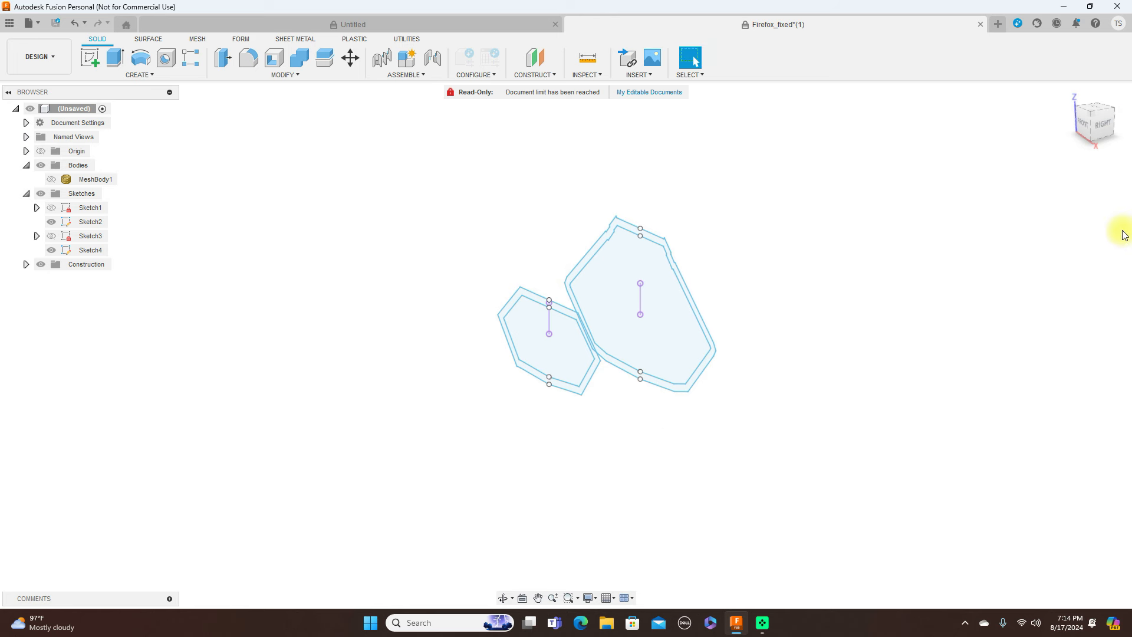
{"action": "left_click", "coordinate": [1093, 131]}
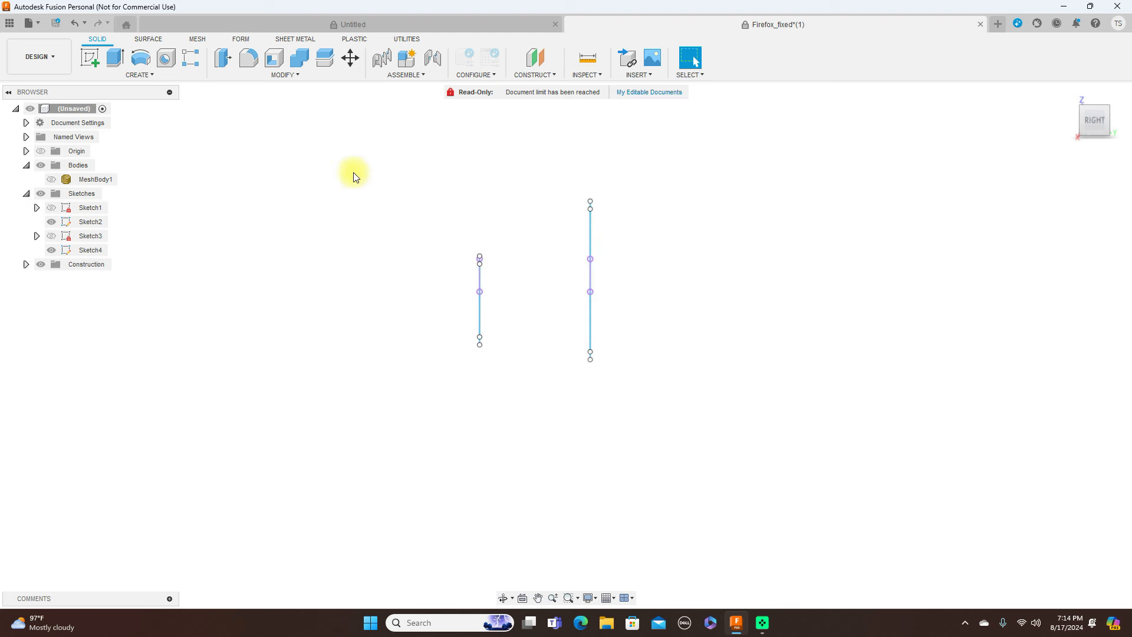
{"action": "left_click", "coordinate": [51, 179]}
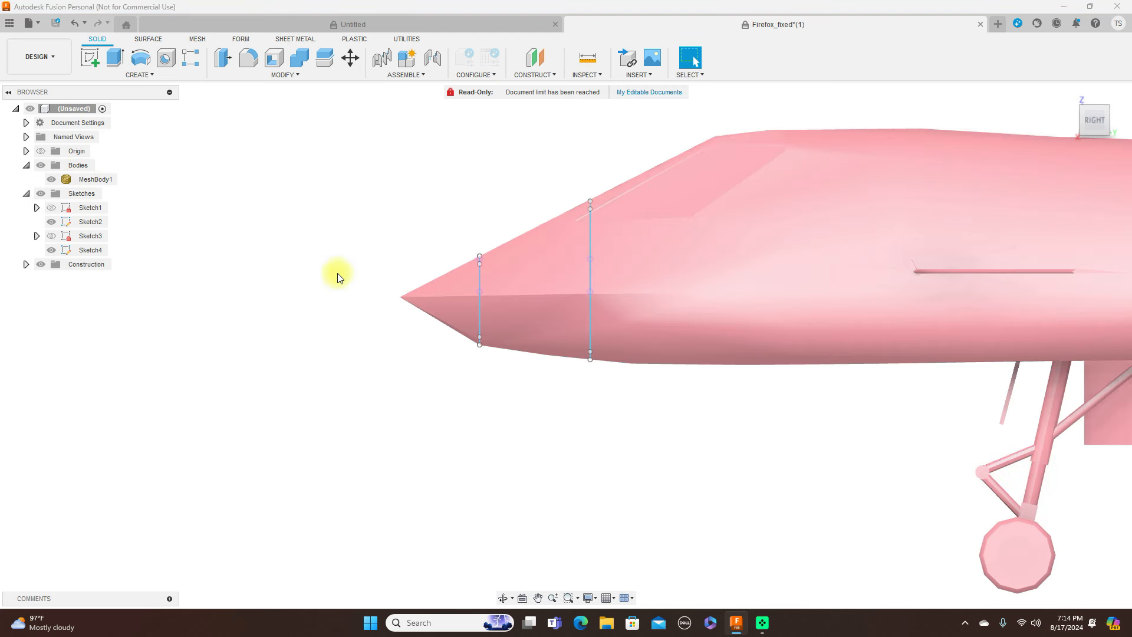
- Examine where the two profiles sit along the nose and fuselage of the mesh, from the side and from above
{"action": "scroll", "coordinate": [405, 312], "scroll_direction": "down", "scroll_amount": 3}
{"action": "scroll", "coordinate": [644, 443], "scroll_direction": "down", "scroll_amount": 2}
{"action": "middle_click_drag", "start_coordinate": [620, 427], "coordinate": [432, 375]}
{"action": "left_click", "coordinate": [394, 330]}
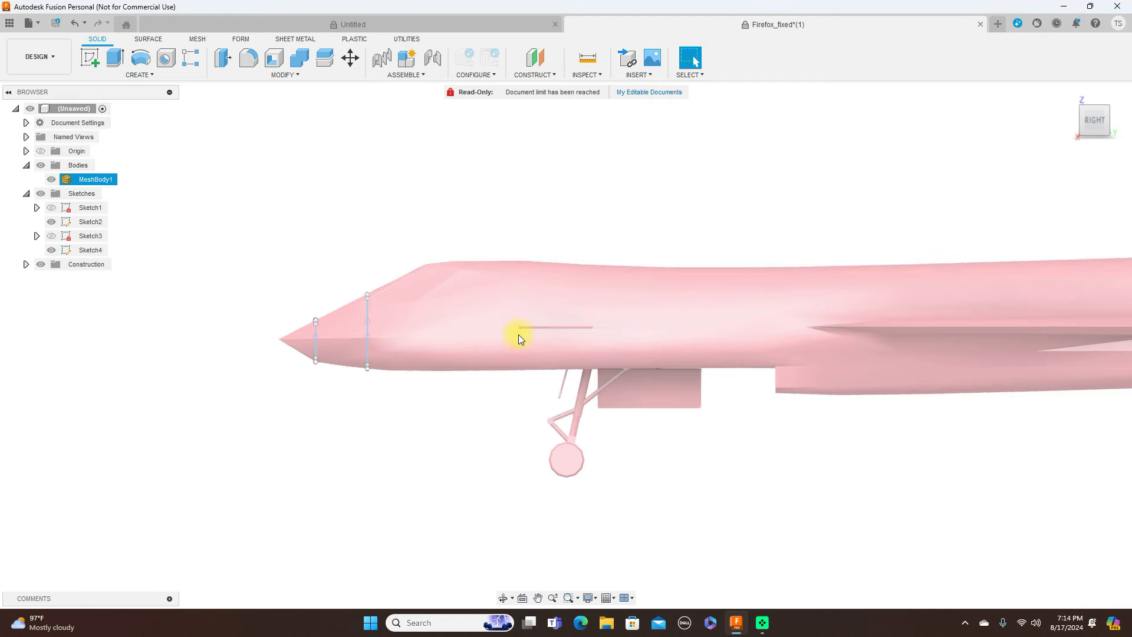
{"action": "scroll", "coordinate": [915, 411], "scroll_direction": "down", "scroll_amount": 2}
{"action": "middle_click_drag", "start_coordinate": [918, 412], "coordinate": [381, 345]}
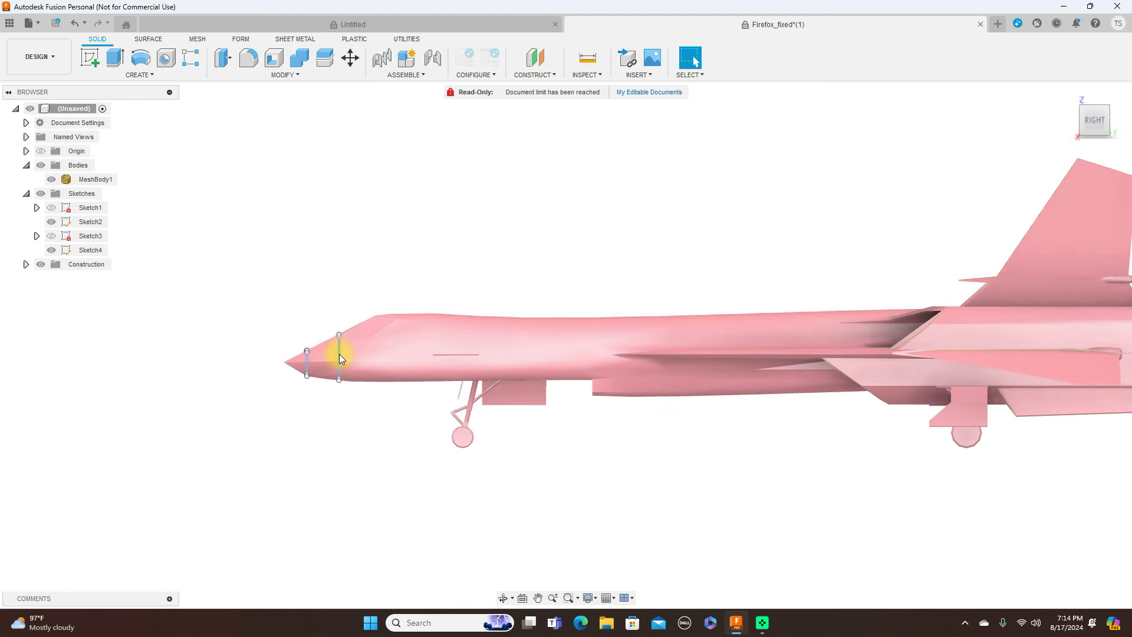
{"action": "left_click", "coordinate": [1092, 103]}
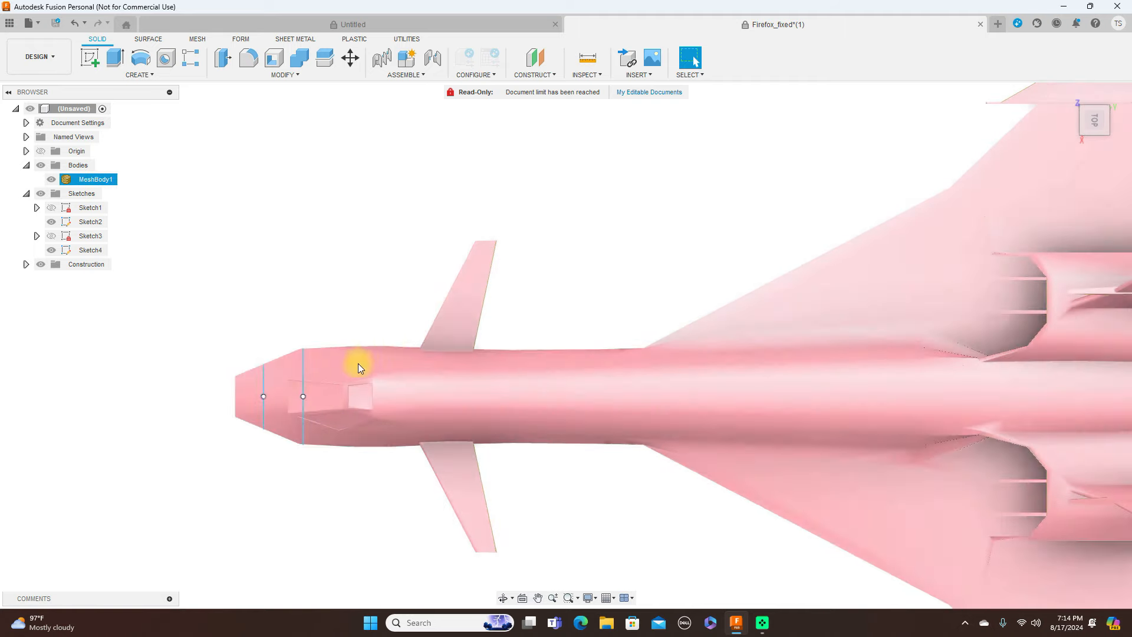
{"action": "left_click", "coordinate": [1094, 143]}
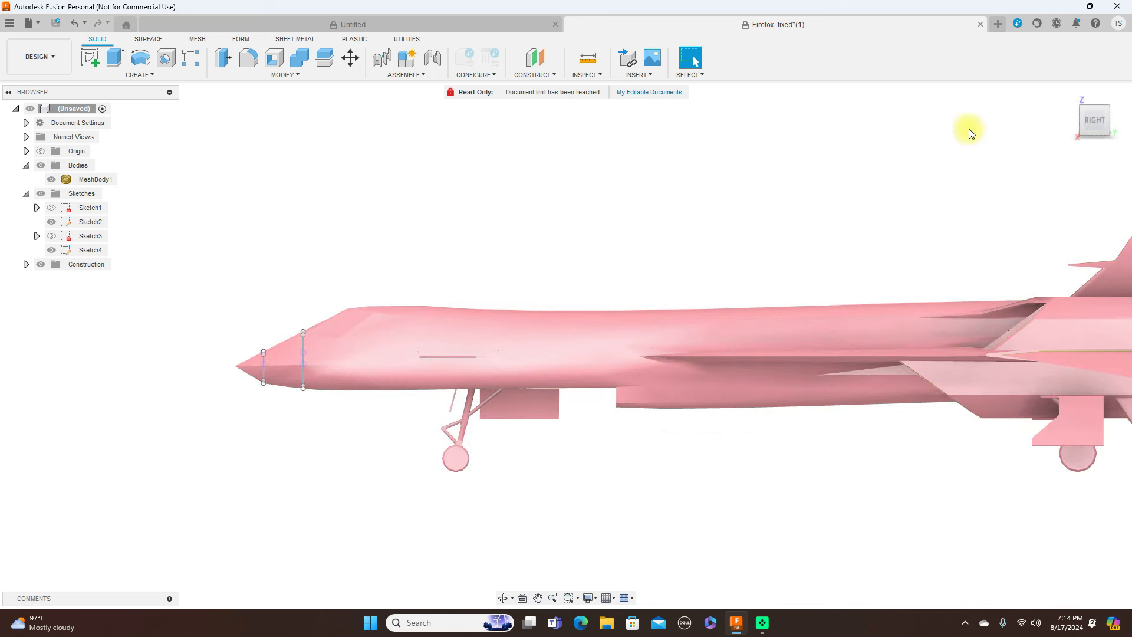
- Hide the two wall profile sketches, Sketch4 and Sketch2, with the aircraft in the right side view
{"action": "left_click", "coordinate": [1082, 122]}
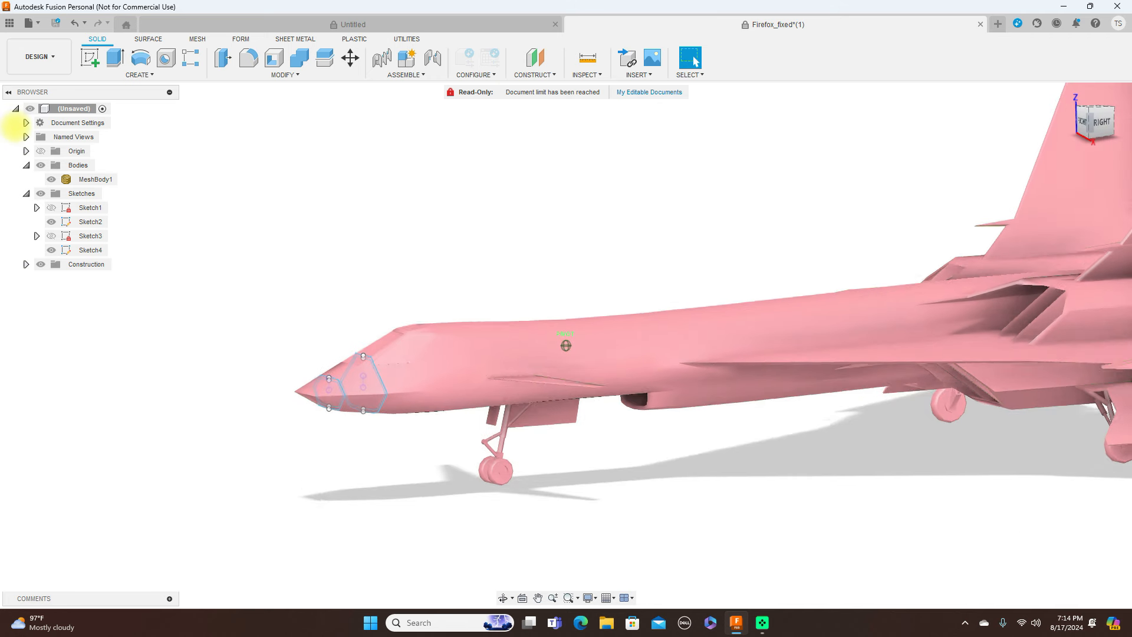
{"action": "left_click", "coordinate": [1098, 121]}
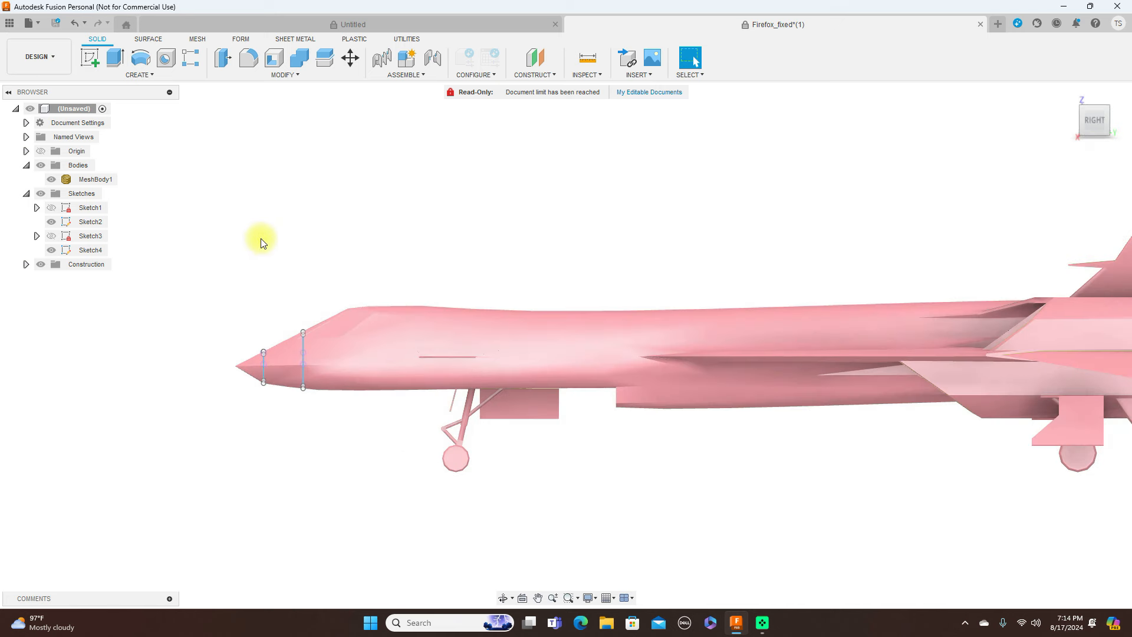
{"action": "left_click", "coordinate": [51, 250]}
{"action": "left_click", "coordinate": [52, 222]}
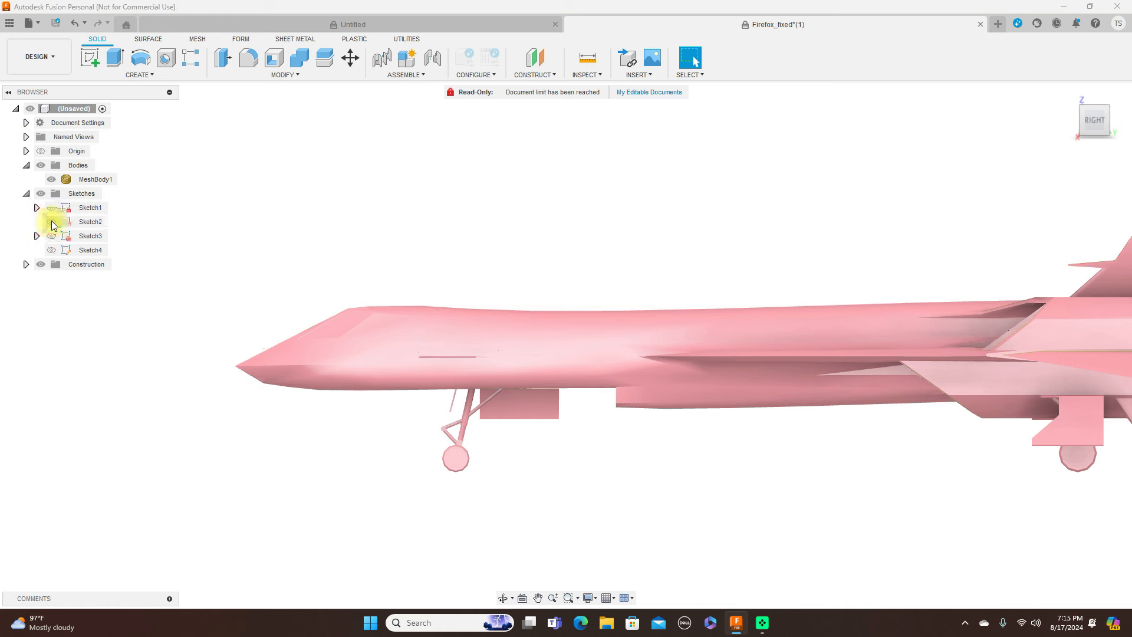
- Show the Sketch4 and Sketch2 wall profiles, and set up a mesh section sketch of the mesh body using the XZ origin plane
{"action": "left_click", "coordinate": [52, 251]}
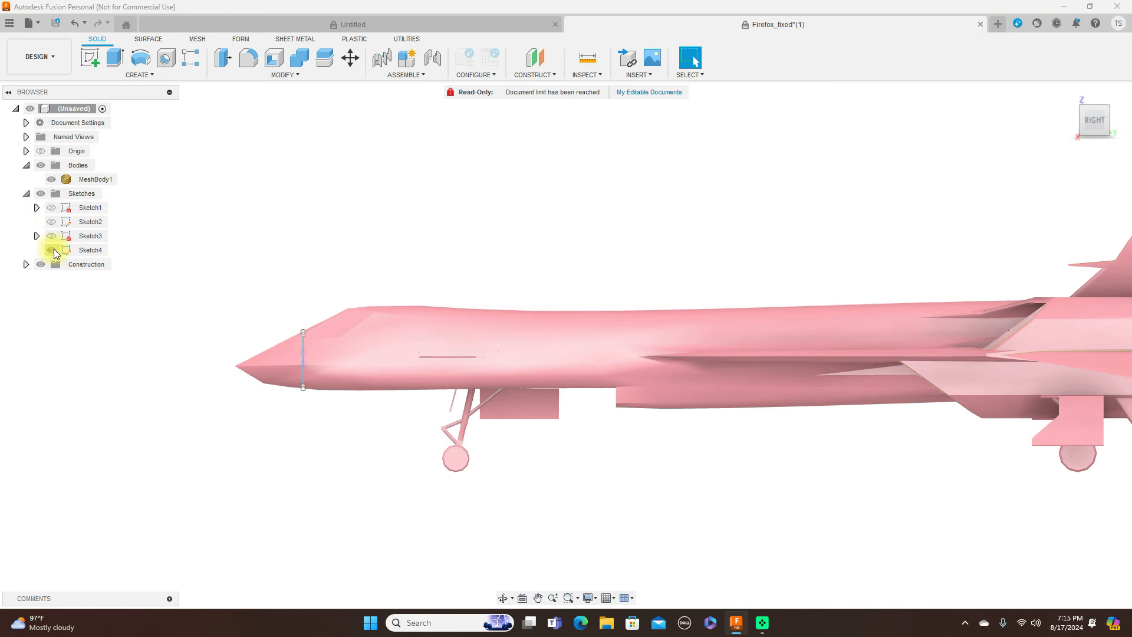
{"action": "left_click", "coordinate": [52, 223]}
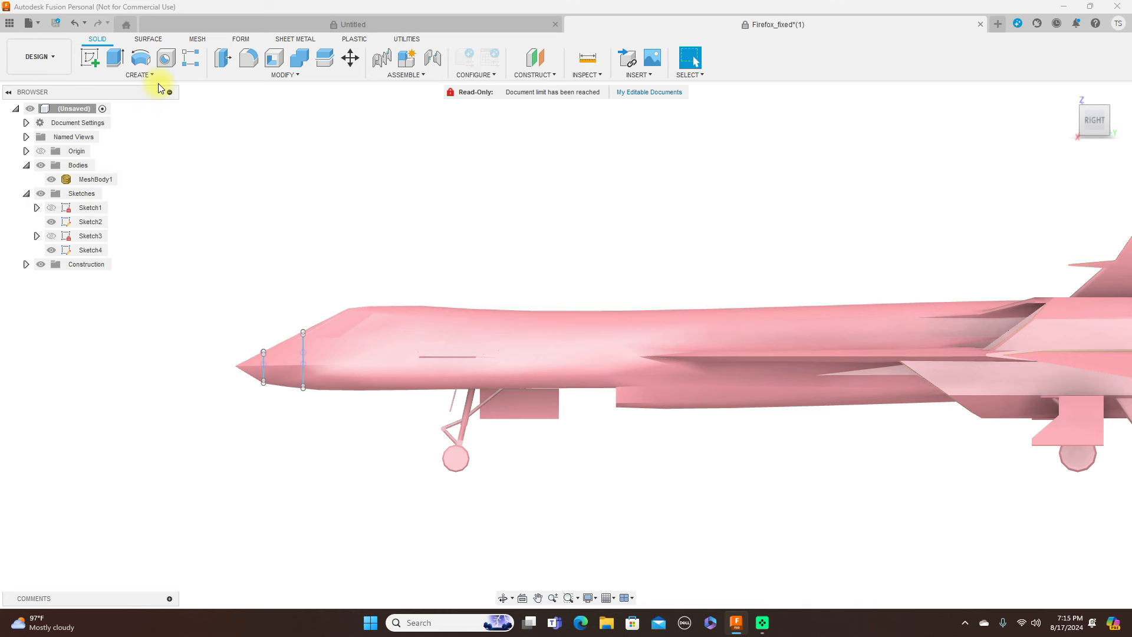
{"action": "left_click", "coordinate": [151, 39]}
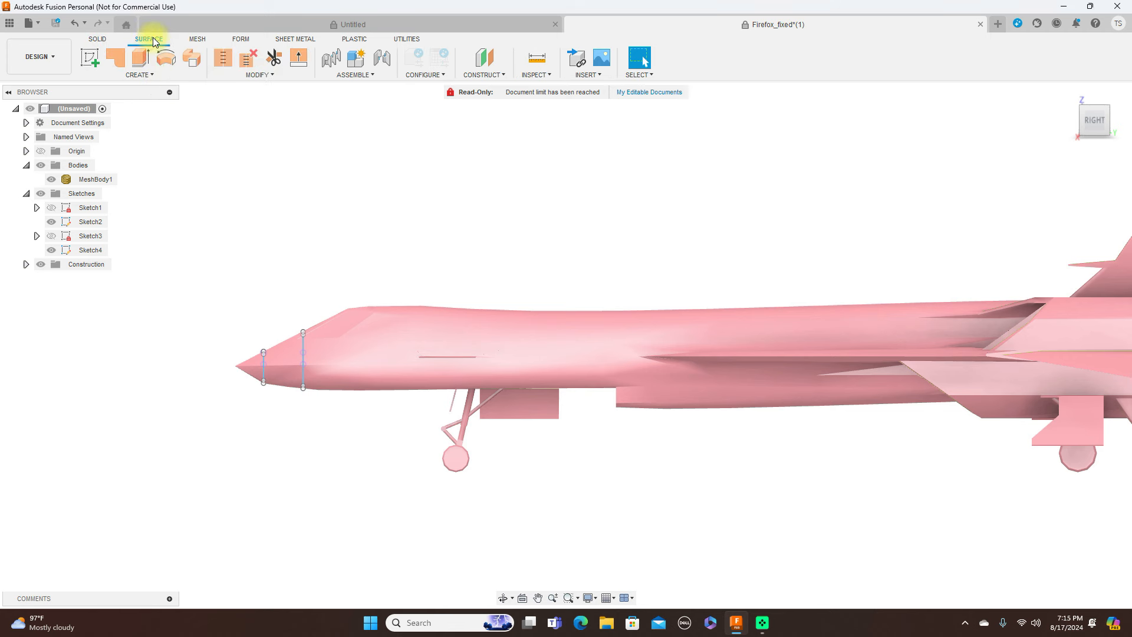
{"action": "left_click", "coordinate": [193, 37]}
{"action": "left_click", "coordinate": [135, 76]}
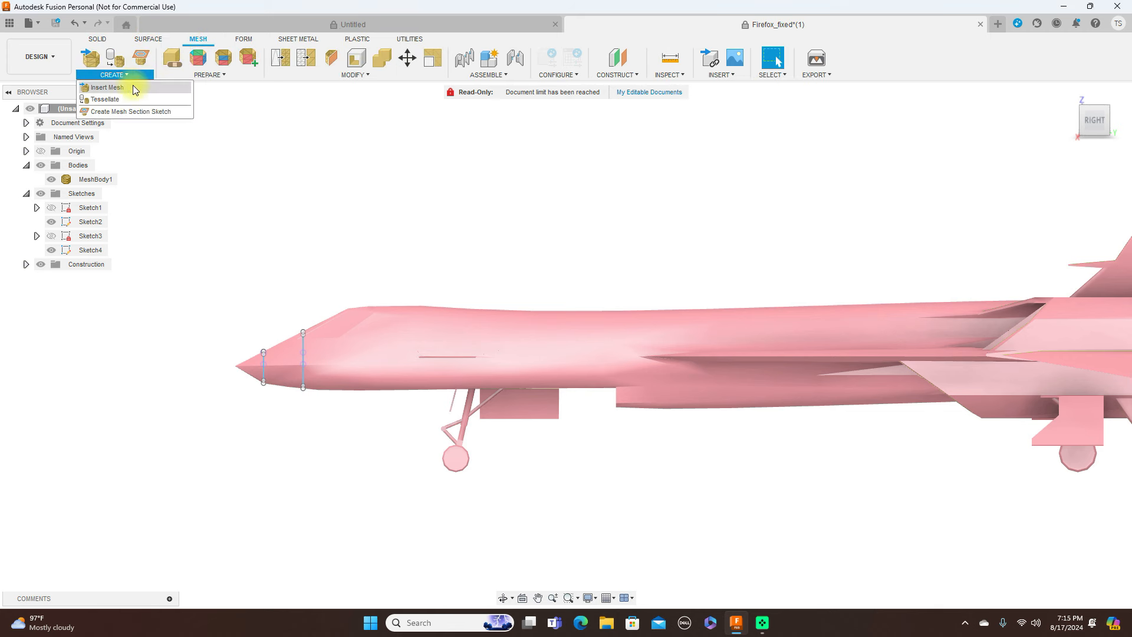
{"action": "left_click", "coordinate": [126, 112]}
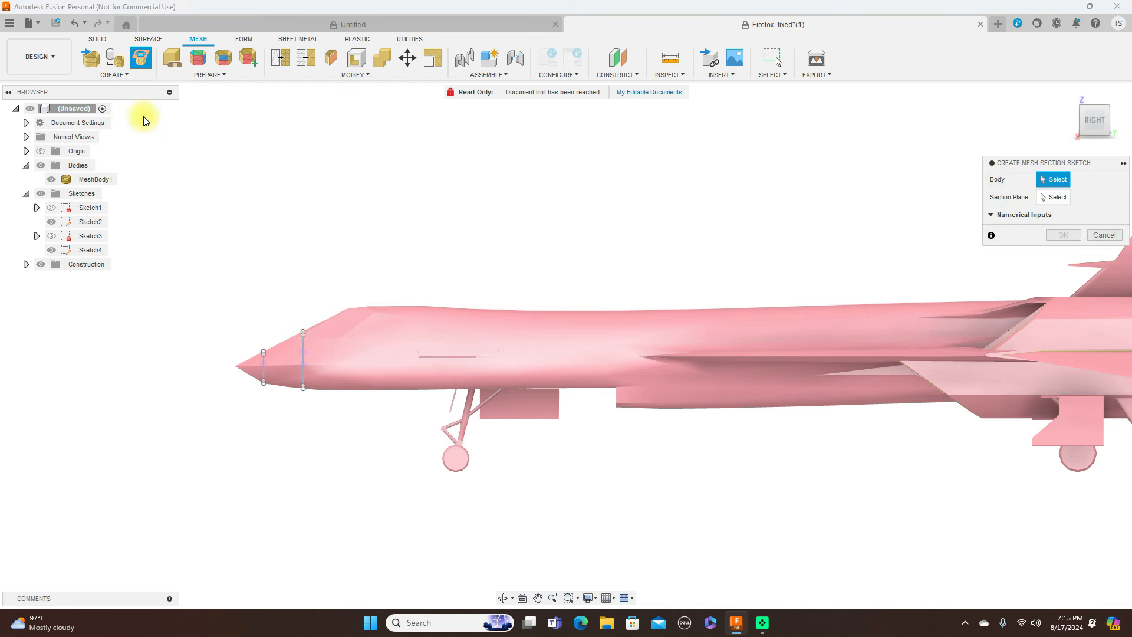
{"action": "left_click", "coordinate": [525, 335]}
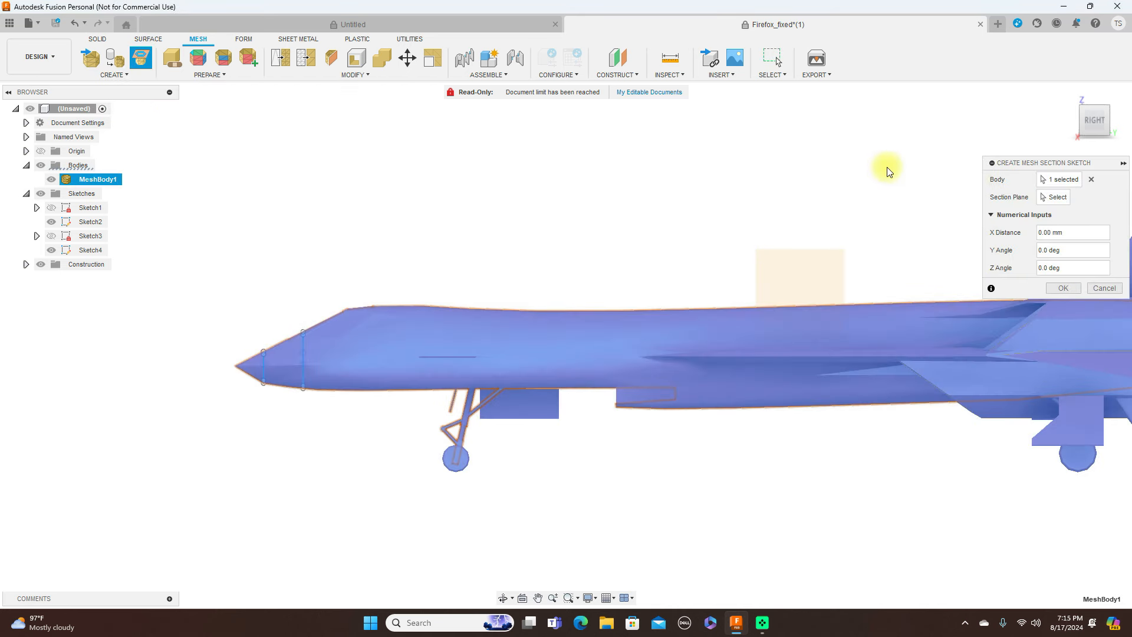
{"action": "left_click", "coordinate": [1056, 198]}
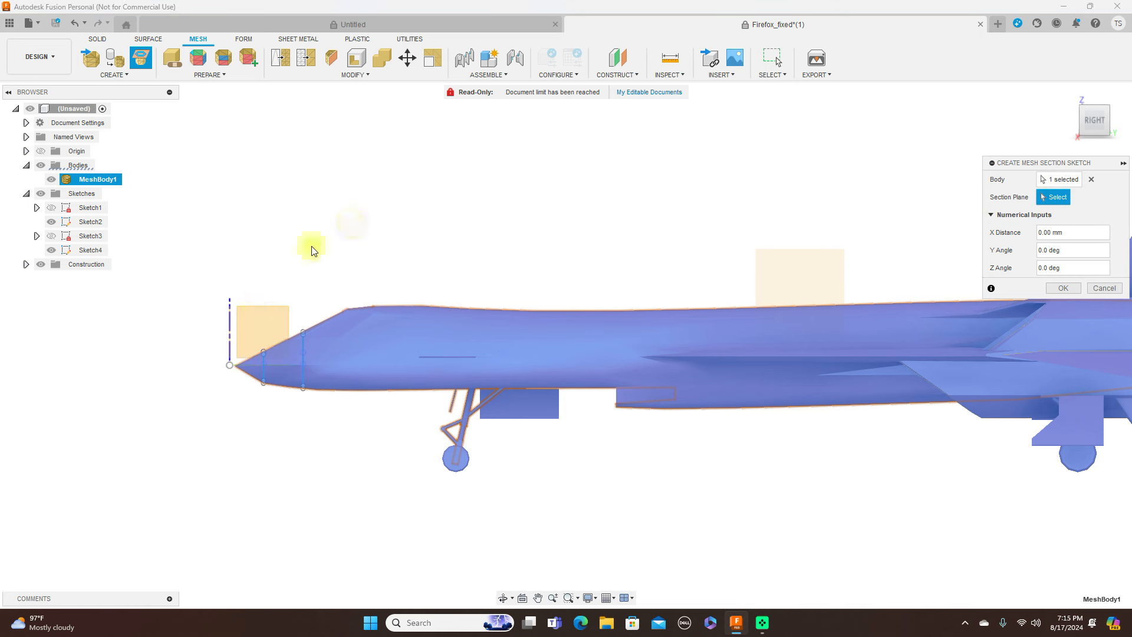
{"action": "left_click", "coordinate": [232, 329]}
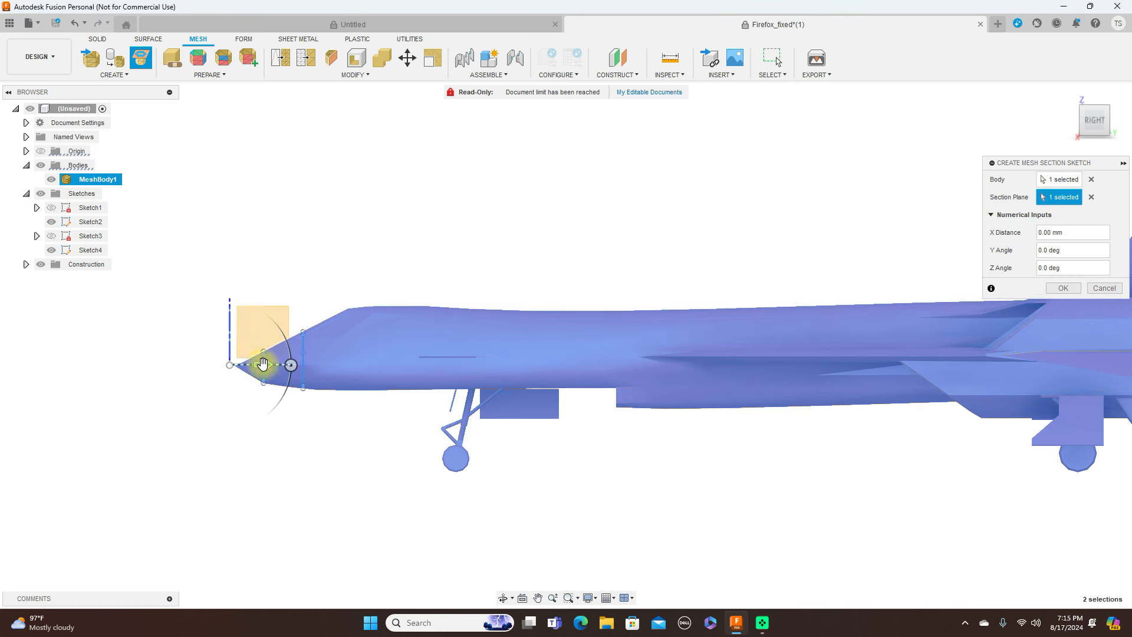
- Offset the section plane 210 mm back to the upper end of the nose slope and create the mesh section sketch
{"action": "left_click_drag", "start_coordinate": [284, 366], "coordinate": [375, 368]}
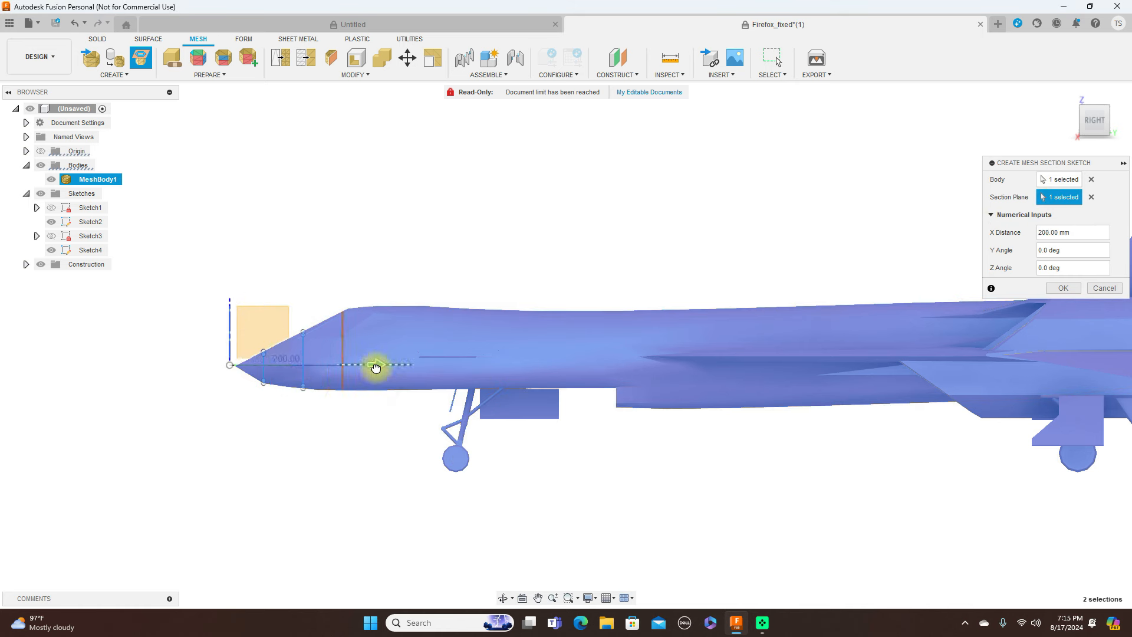
{"action": "scroll", "coordinate": [381, 366], "scroll_direction": "up", "scroll_amount": 4}
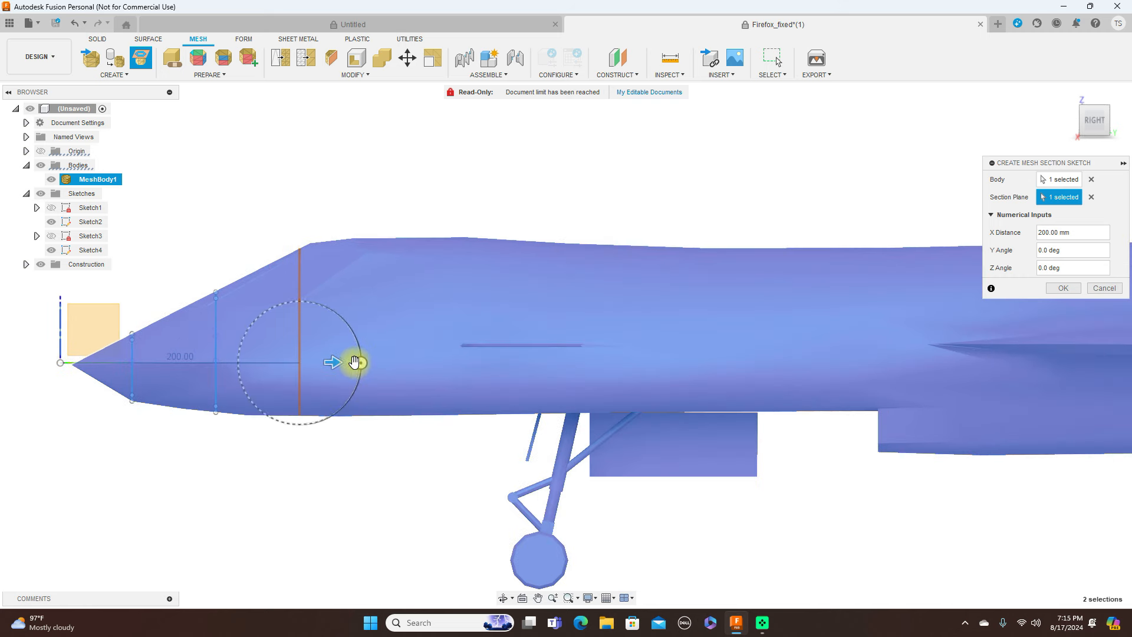
{"action": "left_click_drag", "start_coordinate": [336, 362], "coordinate": [347, 362]}
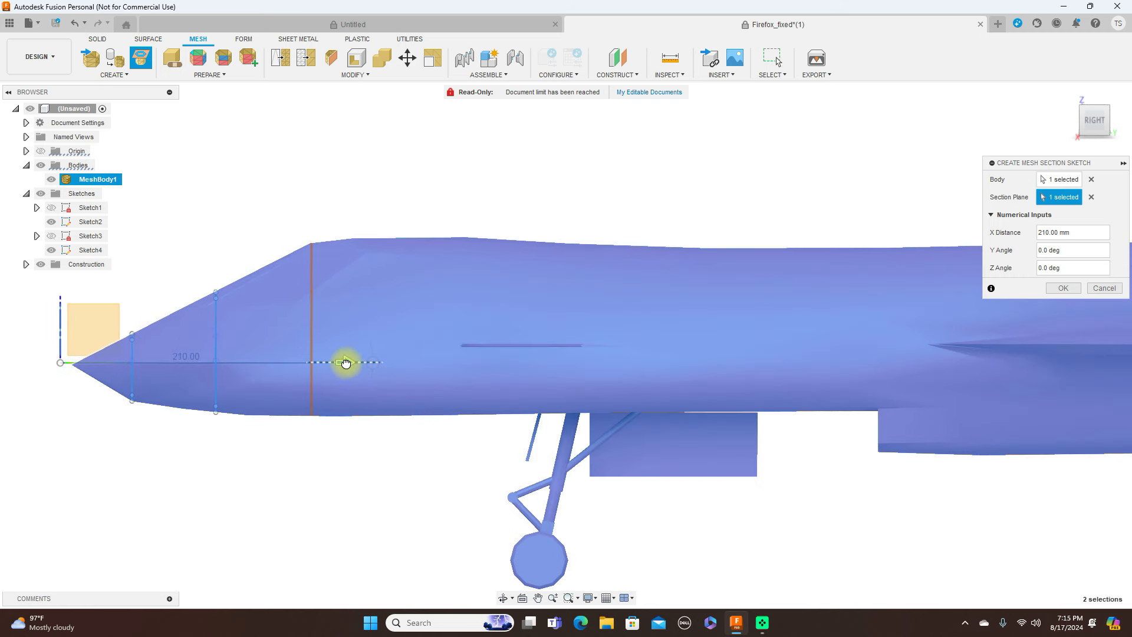
{"action": "scroll", "coordinate": [461, 364], "scroll_direction": "down", "scroll_amount": 2}
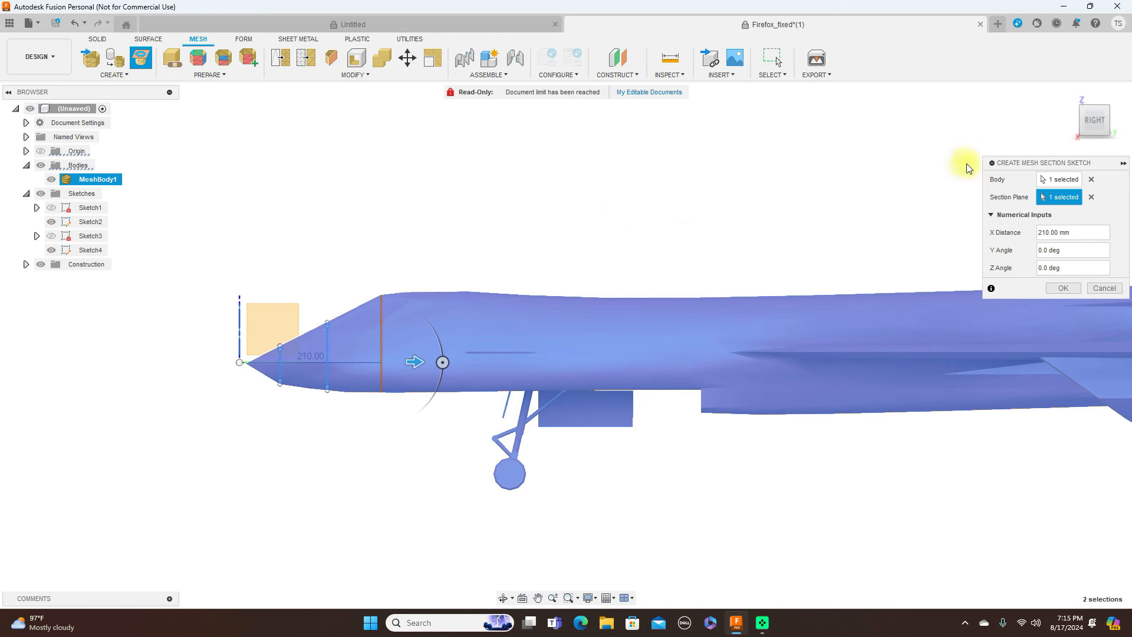
{"action": "left_click", "coordinate": [1064, 289]}
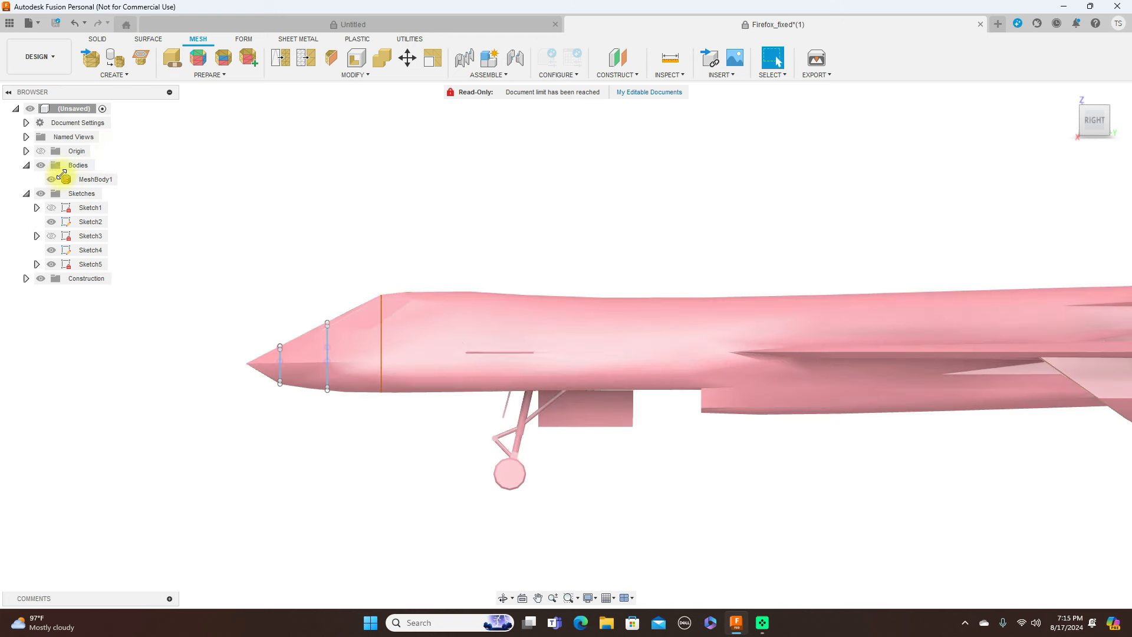
- Hide the mesh body and create a construction plane offset 210 mm from the XZ plane, level with the new section
{"action": "left_click", "coordinate": [52, 179]}
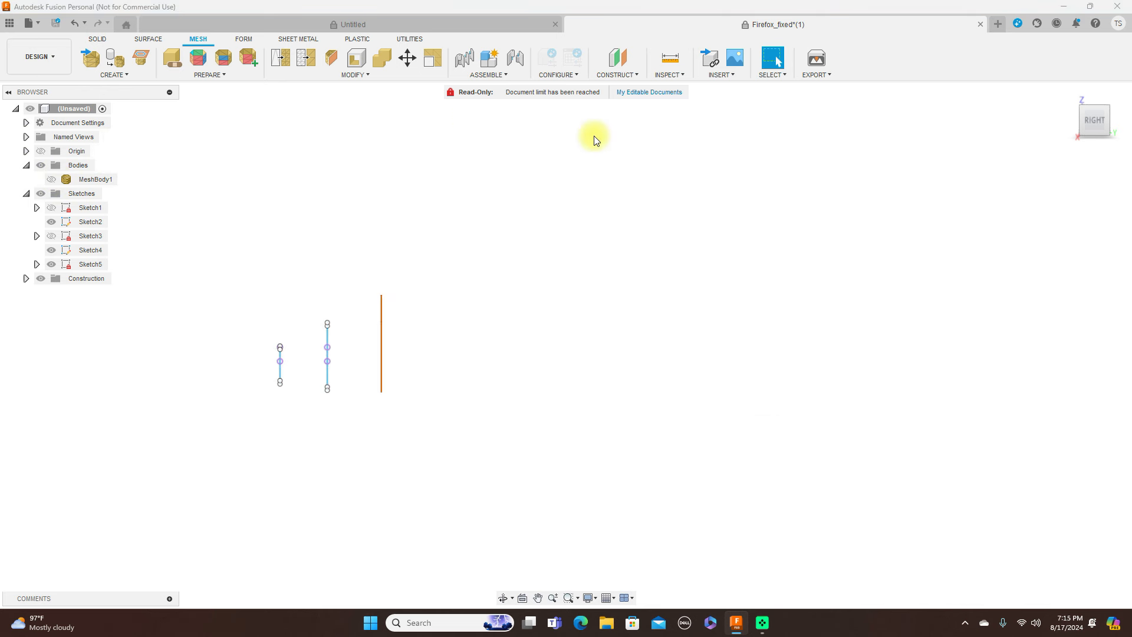
{"action": "left_click", "coordinate": [98, 38]}
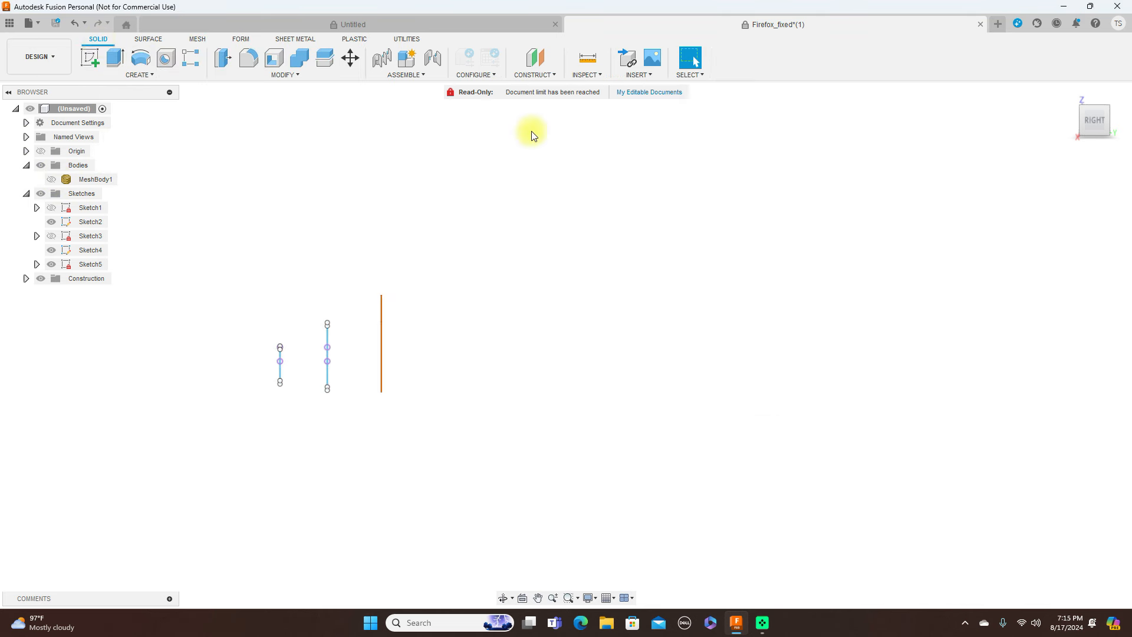
{"action": "left_click", "coordinate": [553, 74]}
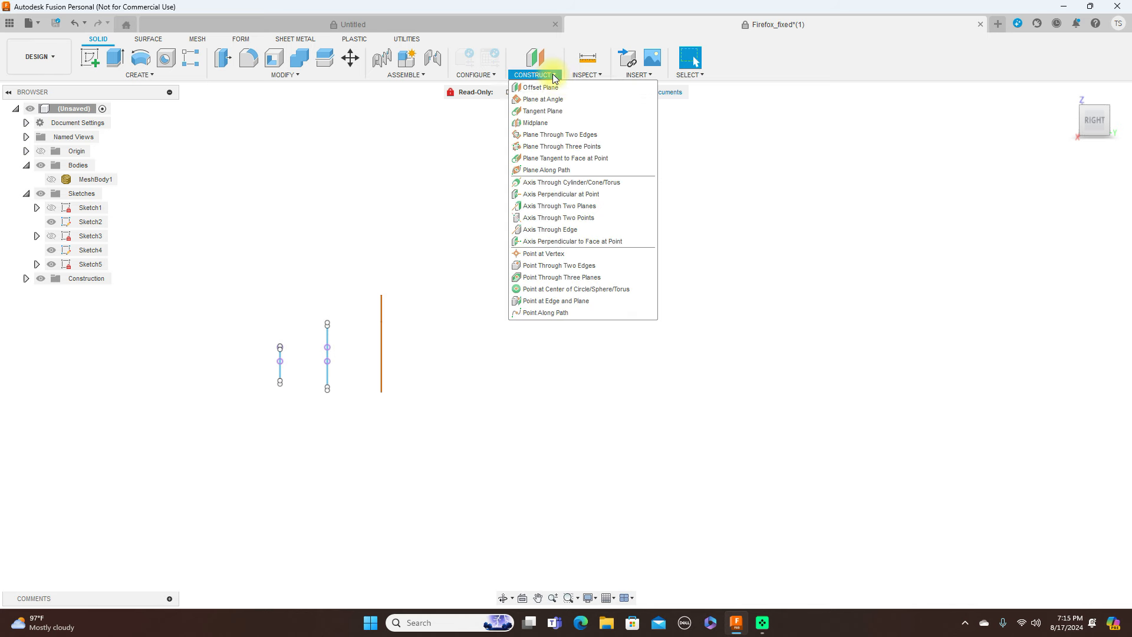
{"action": "left_click", "coordinate": [554, 91]}
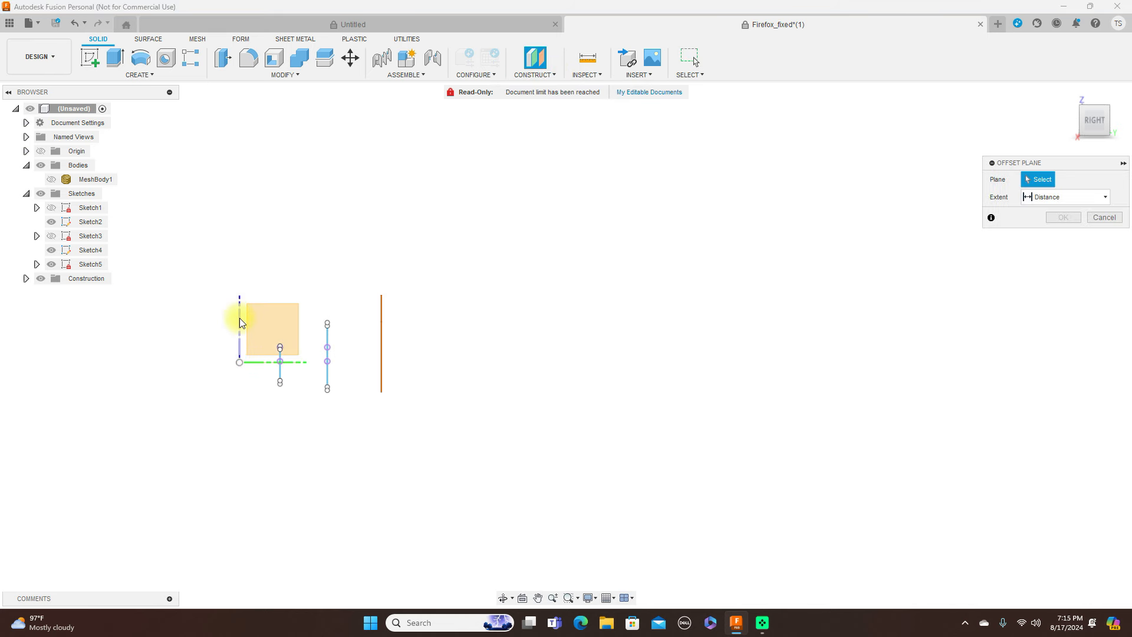
{"action": "left_click", "coordinate": [250, 335]}
{"action": "left_click_drag", "start_coordinate": [250, 347], "coordinate": [365, 332]}
{"action": "scroll", "coordinate": [392, 356], "scroll_direction": "up", "scroll_amount": 5}
{"action": "left_click", "coordinate": [1059, 234]}
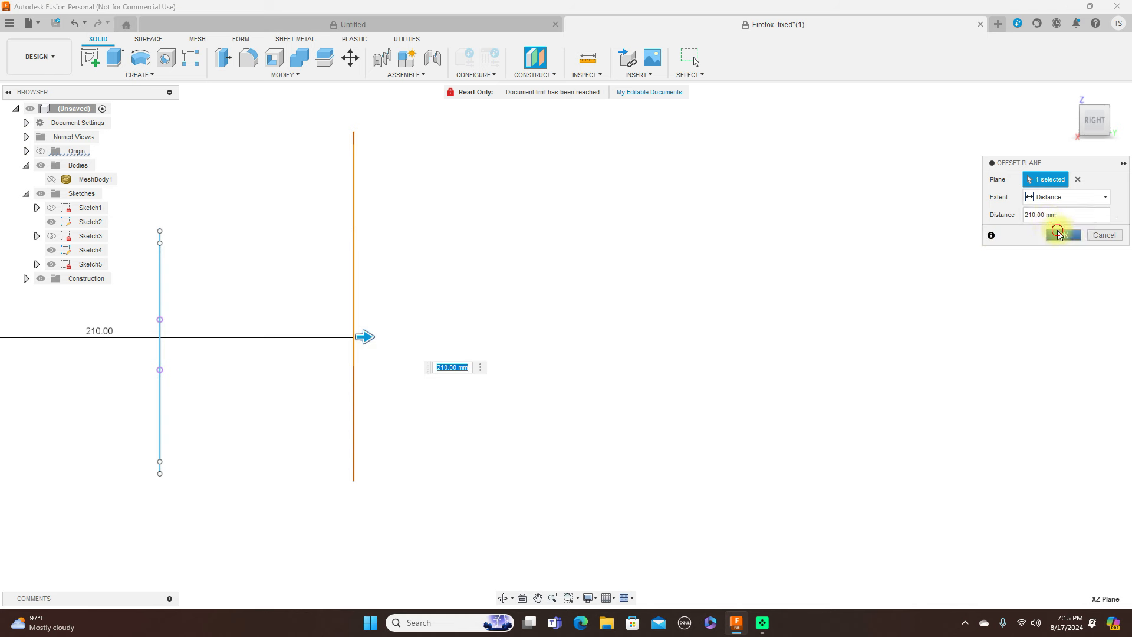
- Switch to the front view and hide Sketch4 and Sketch2, leaving only the Sketch5 section outline shown
{"action": "left_click", "coordinate": [1072, 120]}
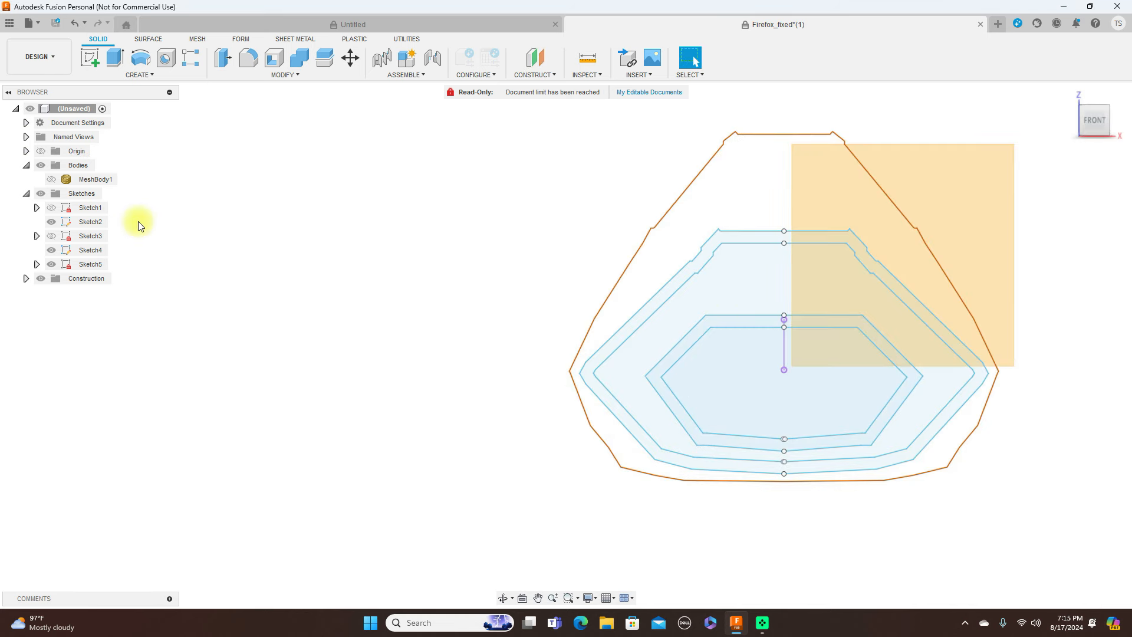
{"action": "left_click", "coordinate": [51, 267]}
{"action": "left_click", "coordinate": [51, 265]}
{"action": "left_click", "coordinate": [52, 249]}
{"action": "left_click", "coordinate": [52, 249]}
{"action": "left_click", "coordinate": [51, 222]}
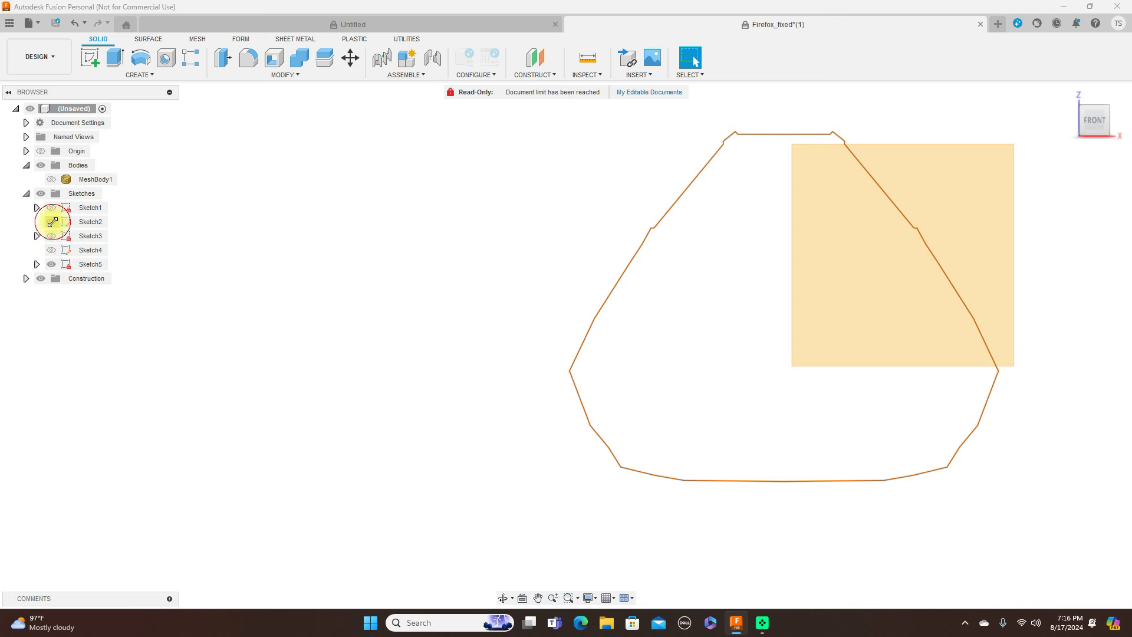
{"action": "scroll", "coordinate": [395, 272], "scroll_direction": "down", "scroll_amount": 2}
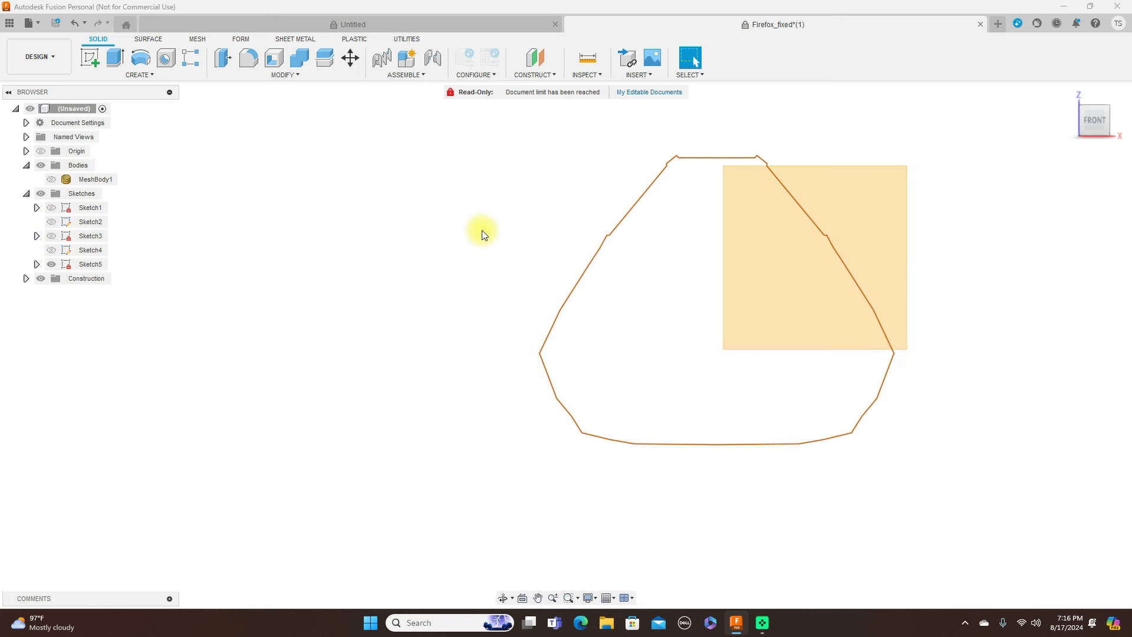
- Start a sketch on the new offset plane and draw a vertical centre line from the section outline's bottom edge to its top edge
{"action": "left_click", "coordinate": [891, 214]}
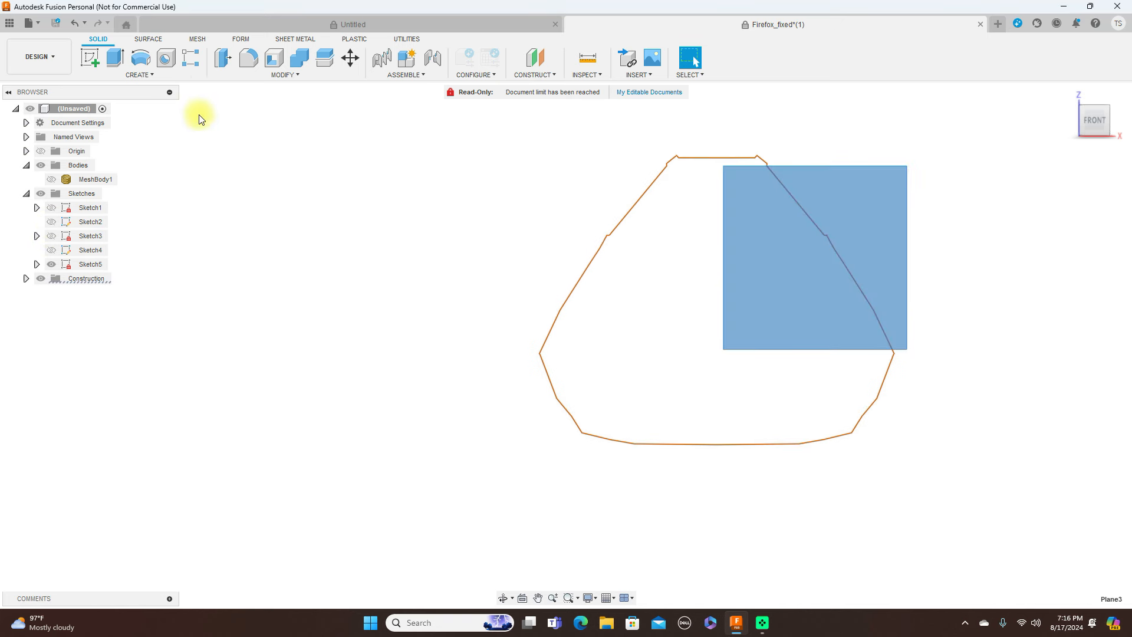
{"action": "left_click", "coordinate": [90, 54]}
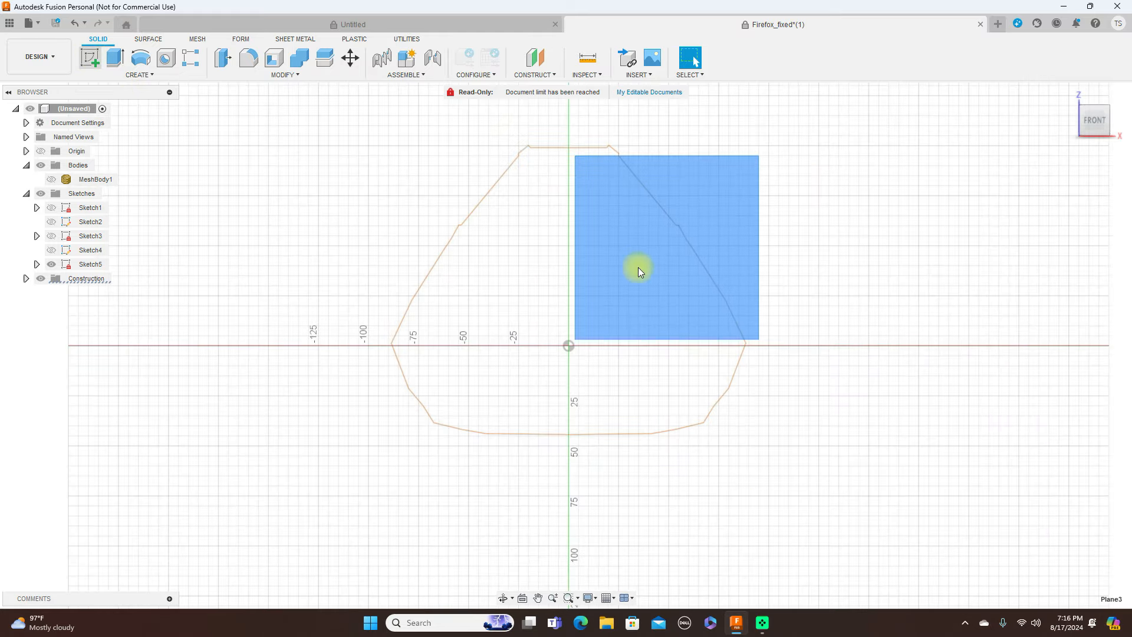
{"action": "middle_click_drag", "start_coordinate": [771, 255], "coordinate": [778, 324]}
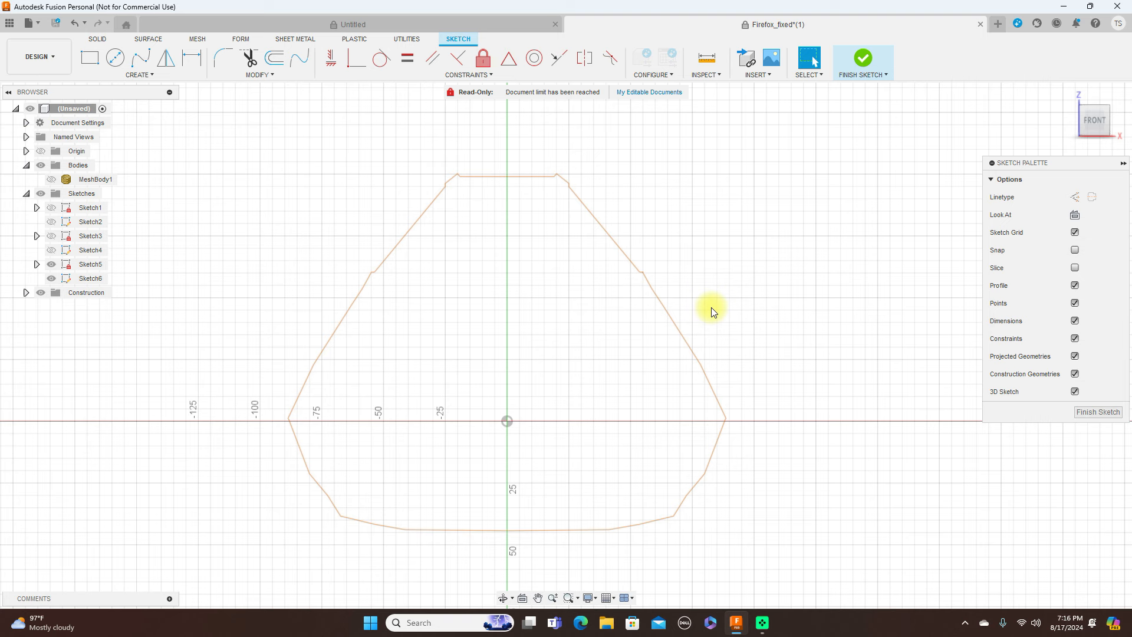
{"action": "key", "text": "l"}
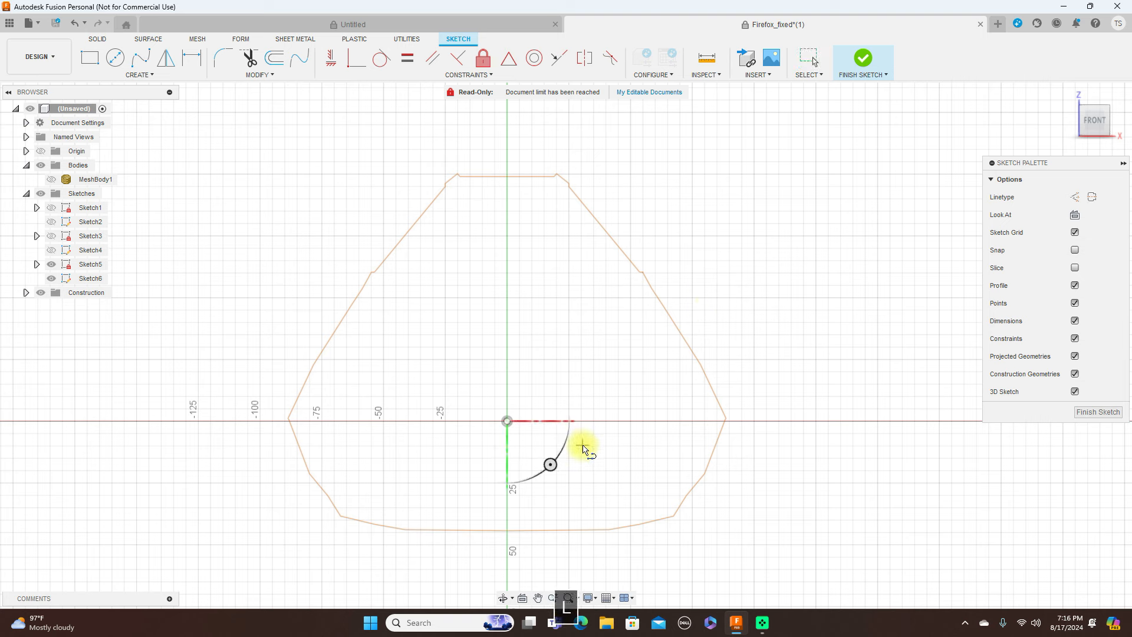
{"action": "left_click", "coordinate": [508, 531]}
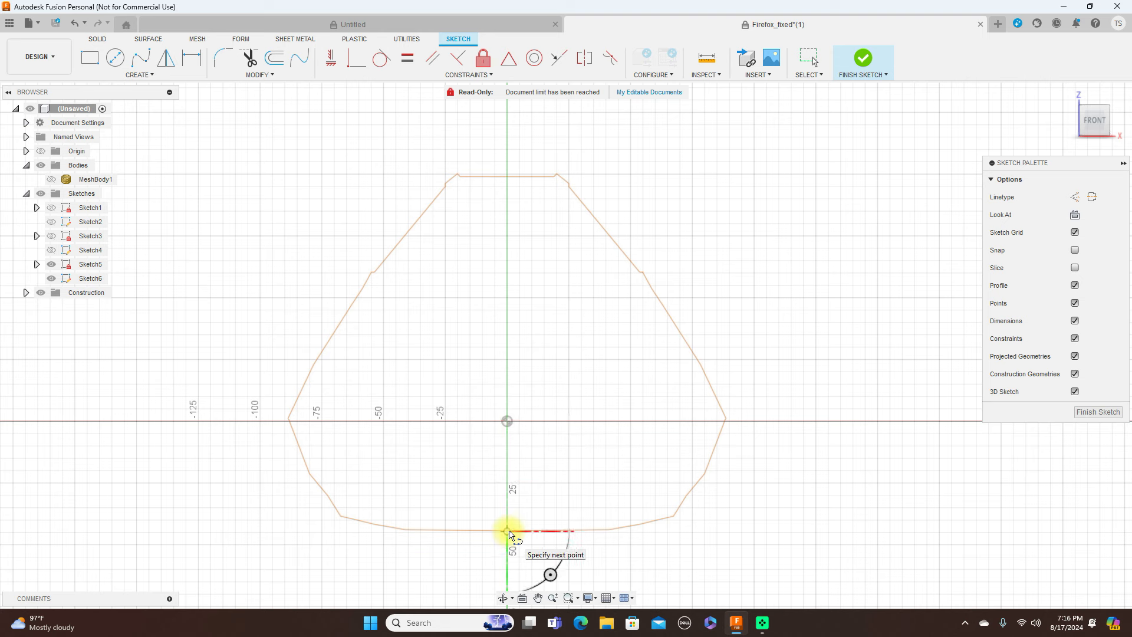
{"action": "left_click", "coordinate": [513, 178]}
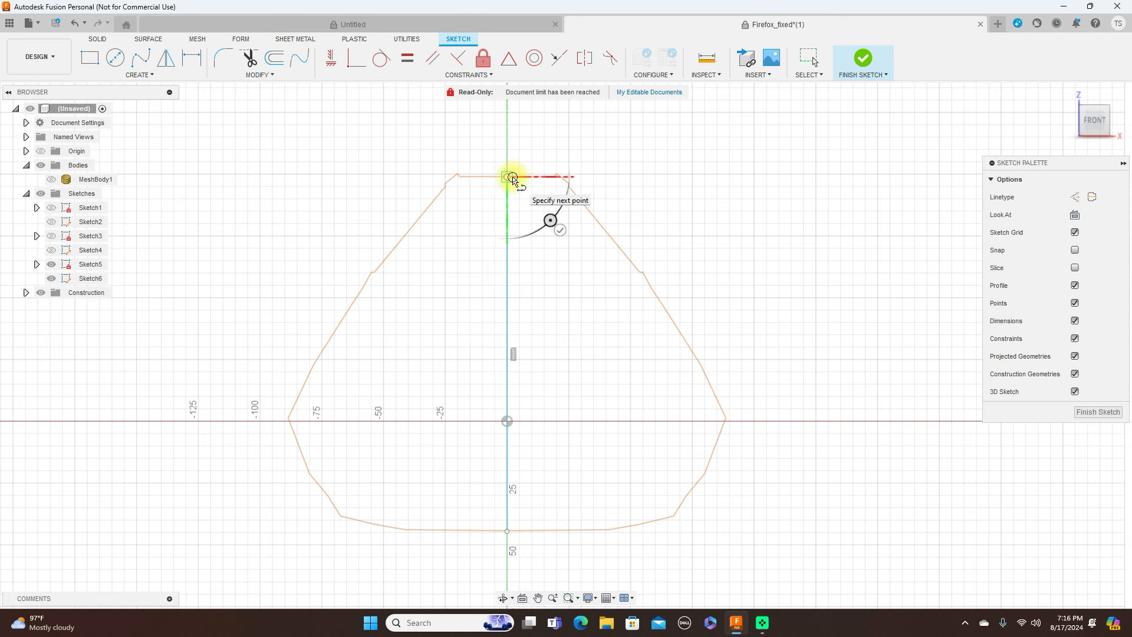
{"action": "right_click", "coordinate": [514, 176]}
{"action": "left_click", "coordinate": [536, 175]}
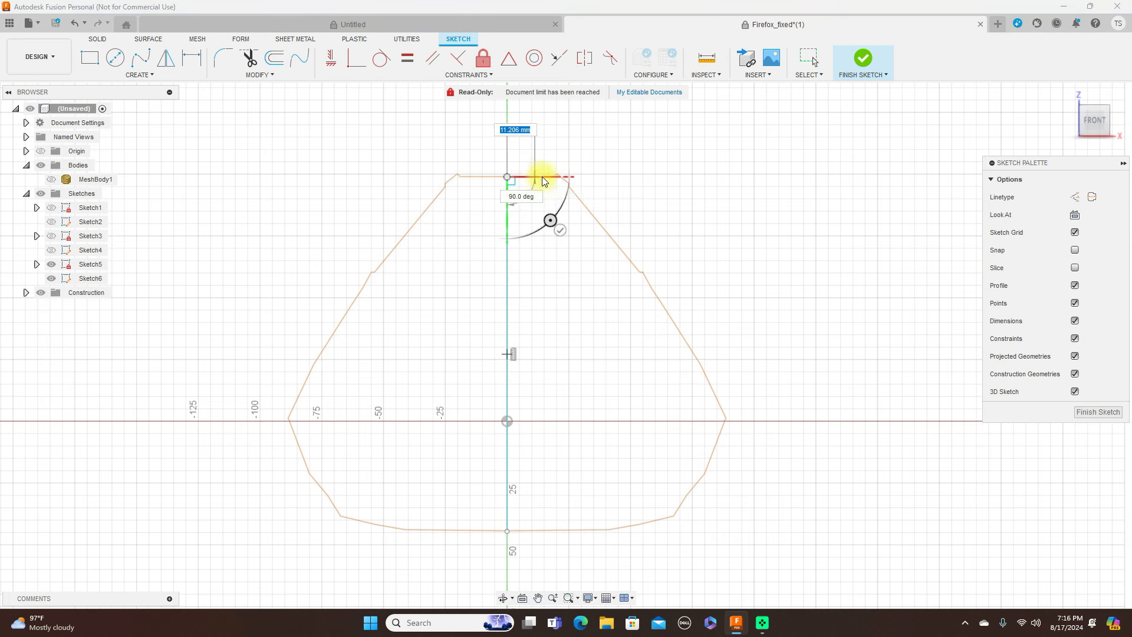
{"action": "right_click", "coordinate": [508, 177]}
{"action": "left_click", "coordinate": [538, 174]}
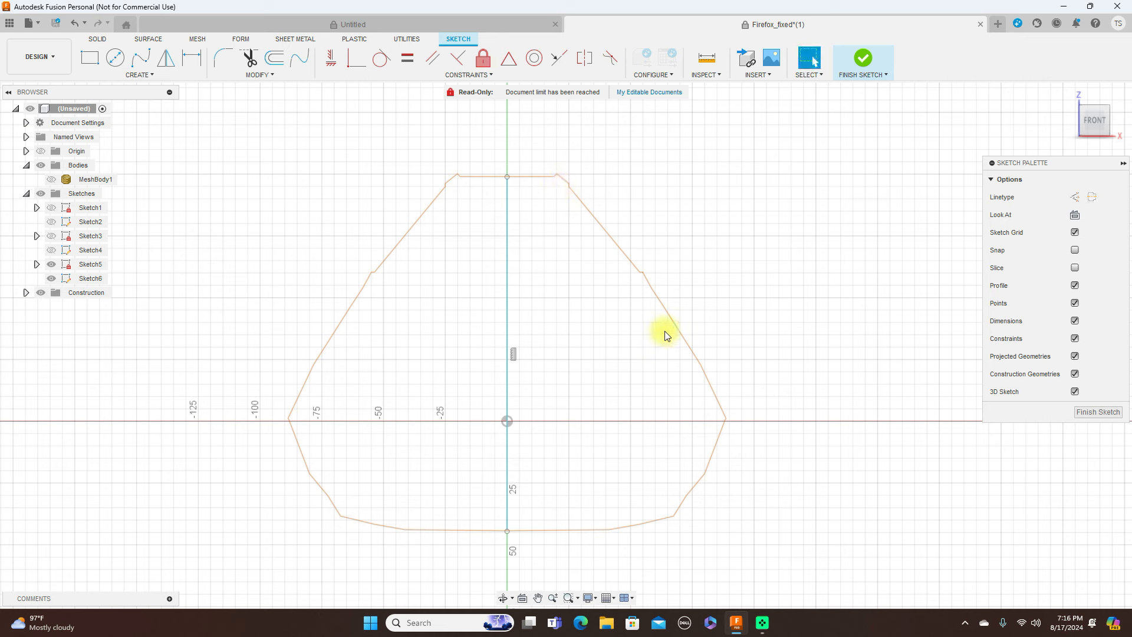
- Trace the section's right half with lines from the centre line's top end along the top edge and around the upper corner notch
{"action": "scroll", "coordinate": [808, 260], "scroll_direction": "down", "scroll_amount": 1}
{"action": "middle_click_drag", "start_coordinate": [802, 291], "coordinate": [802, 255]}
{"action": "scroll", "coordinate": [803, 255], "scroll_direction": "down", "scroll_amount": 1}
{"action": "scroll", "coordinate": [802, 253], "scroll_direction": "up", "scroll_amount": 2}
{"action": "scroll", "coordinate": [802, 257], "scroll_direction": "up", "scroll_amount": 1}
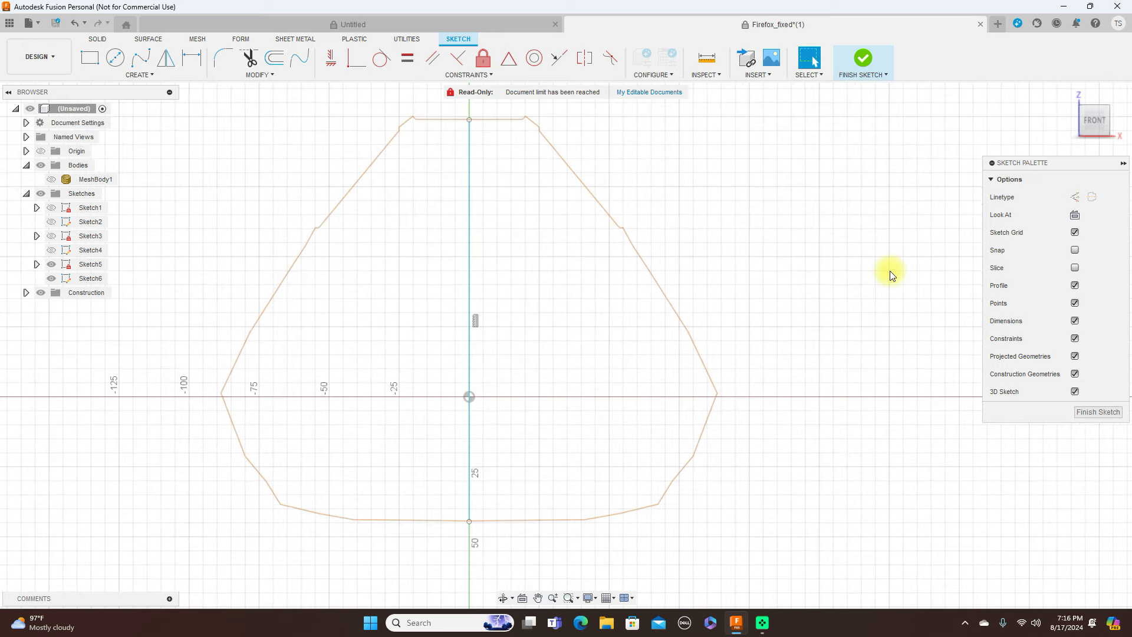
{"action": "key", "text": "m"}
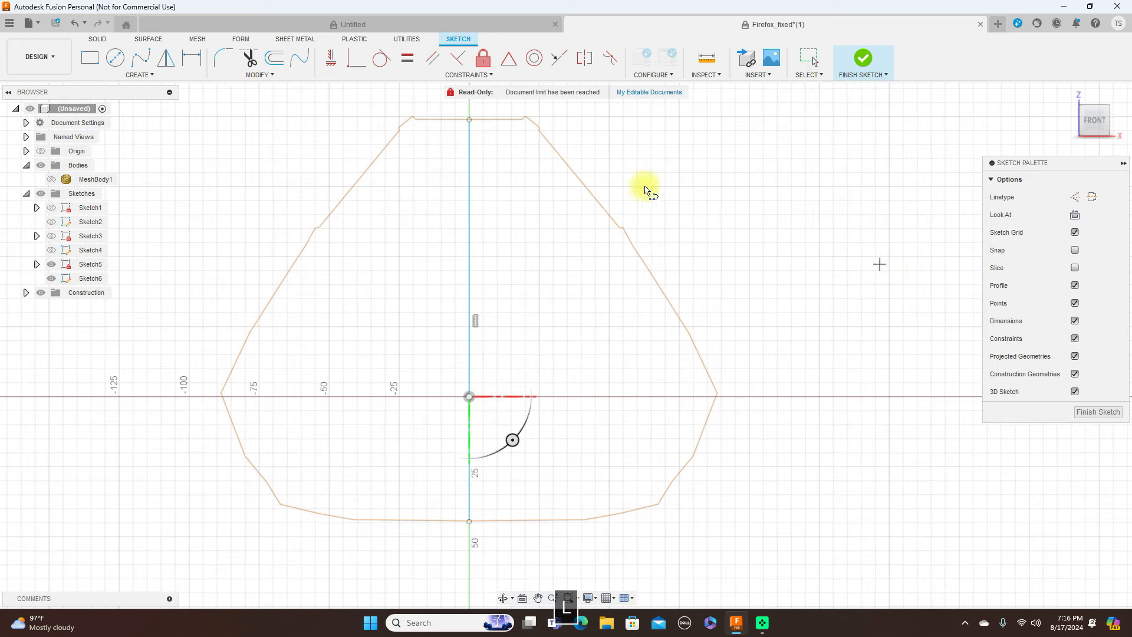
{"action": "left_click", "coordinate": [472, 126]}
{"action": "scroll", "coordinate": [474, 123], "scroll_direction": "up", "scroll_amount": 3}
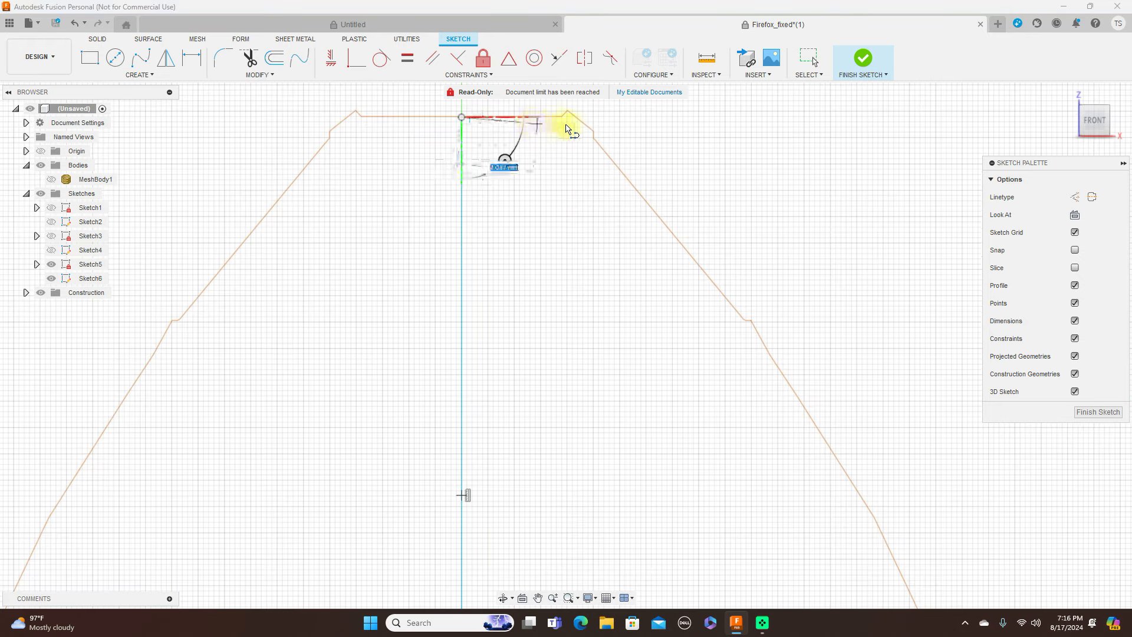
{"action": "left_click", "coordinate": [567, 112]}
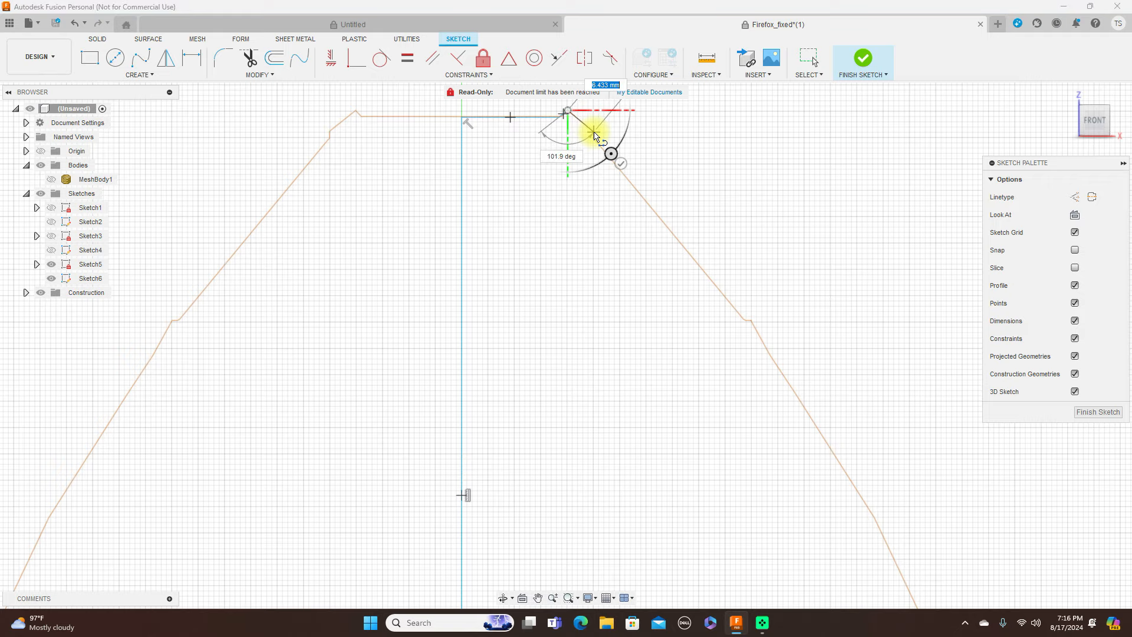
{"action": "scroll", "coordinate": [593, 133], "scroll_direction": "up", "scroll_amount": 2}
{"action": "scroll", "coordinate": [594, 134], "scroll_direction": "up", "scroll_amount": 1}
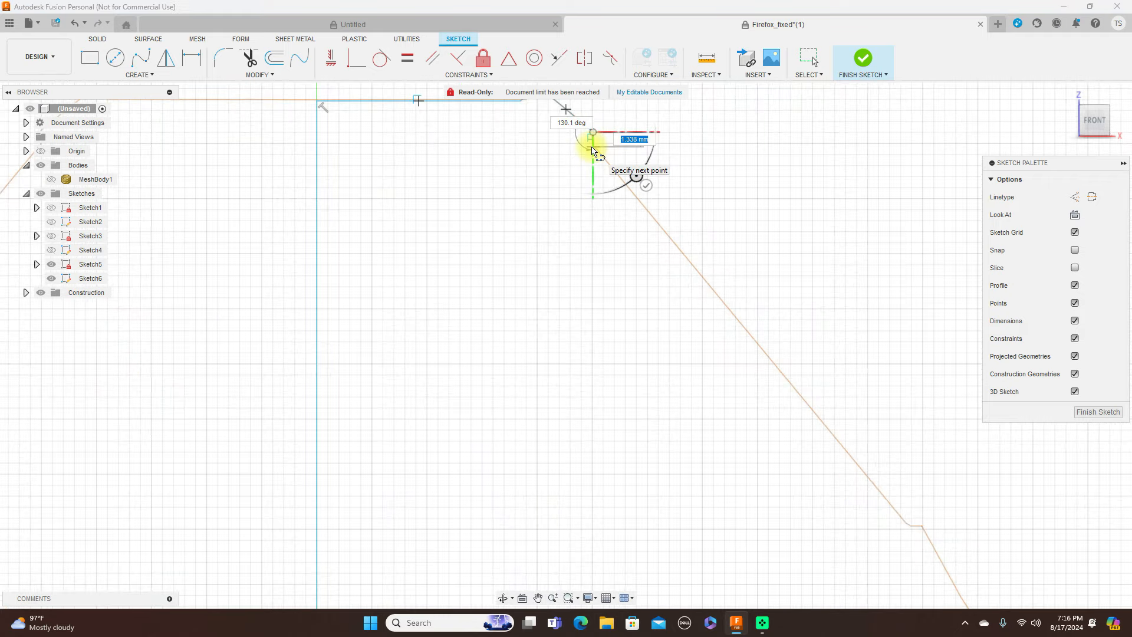
{"action": "left_click", "coordinate": [593, 147]}
- Continue the traced lines down the right sloping side, across the small step, to the outline's widest point
{"action": "scroll", "coordinate": [838, 491], "scroll_direction": "down", "scroll_amount": 3}
{"action": "middle_click_drag", "start_coordinate": [854, 480], "coordinate": [630, 298]}
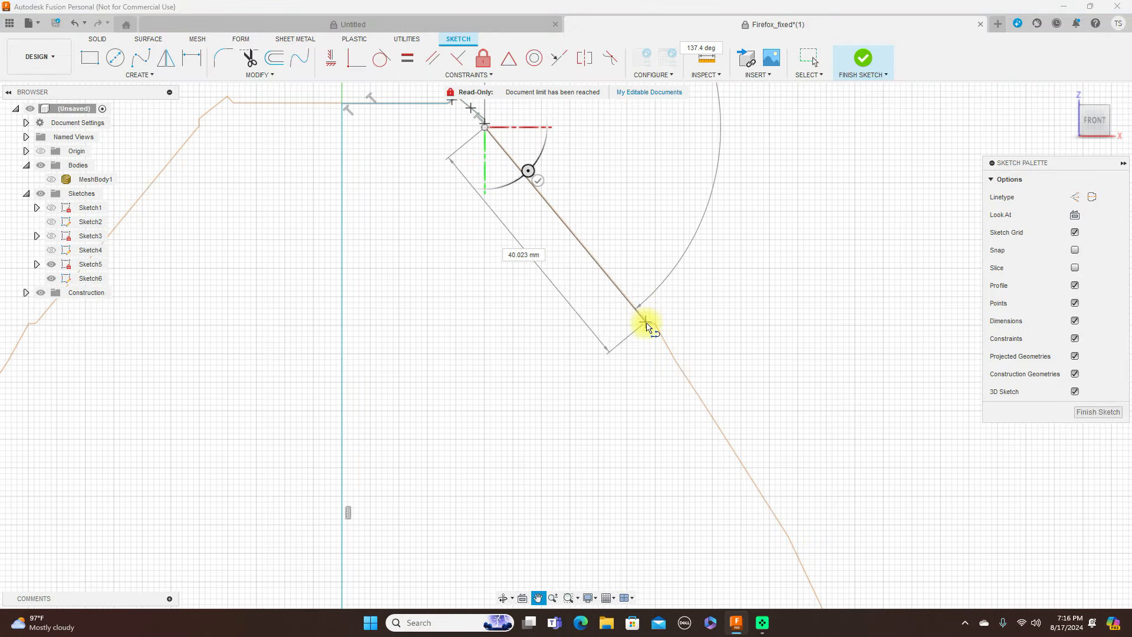
{"action": "left_click", "coordinate": [646, 323]}
{"action": "scroll", "coordinate": [652, 324], "scroll_direction": "up", "scroll_amount": 2}
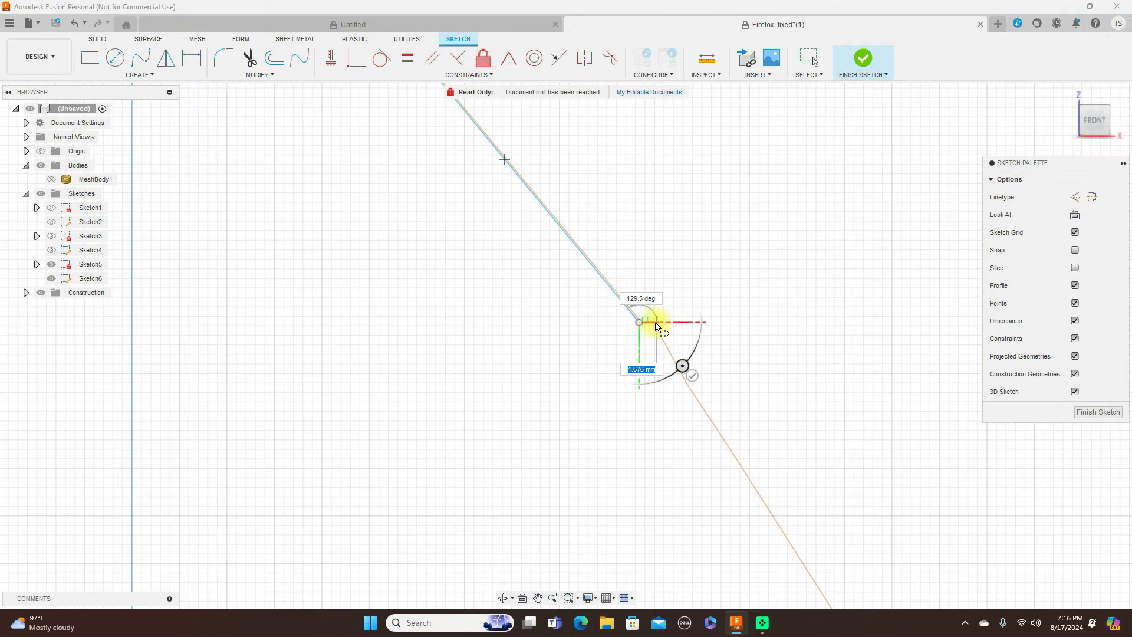
{"action": "scroll", "coordinate": [679, 338], "scroll_direction": "down", "scroll_amount": 5}
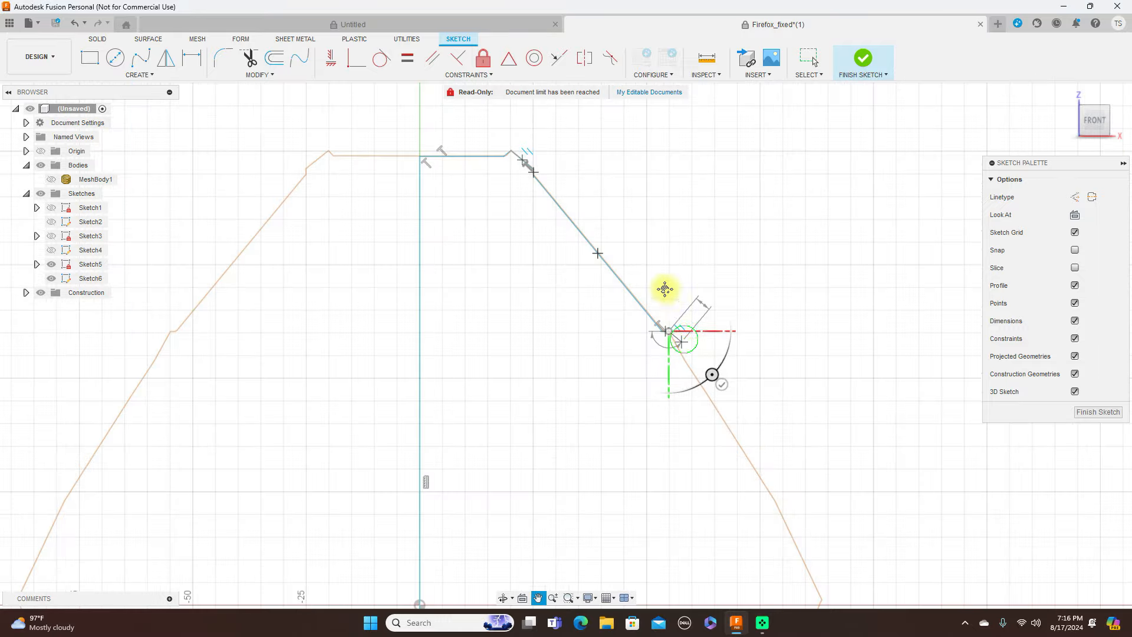
{"action": "middle_click_drag", "start_coordinate": [663, 291], "coordinate": [619, 167]}
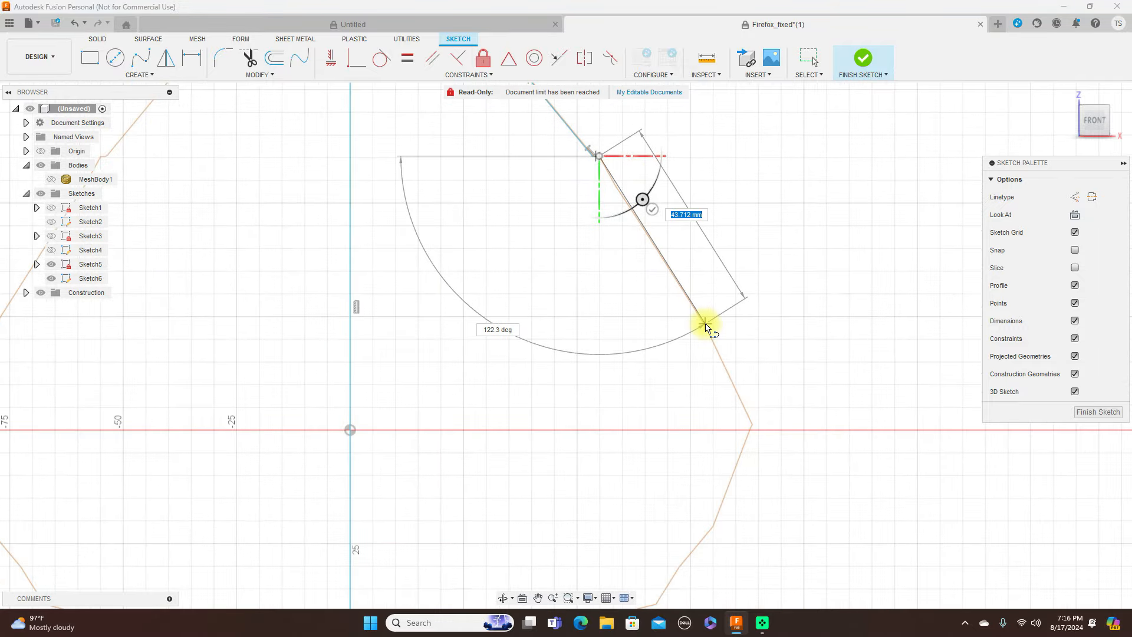
{"action": "left_click", "coordinate": [706, 326]}
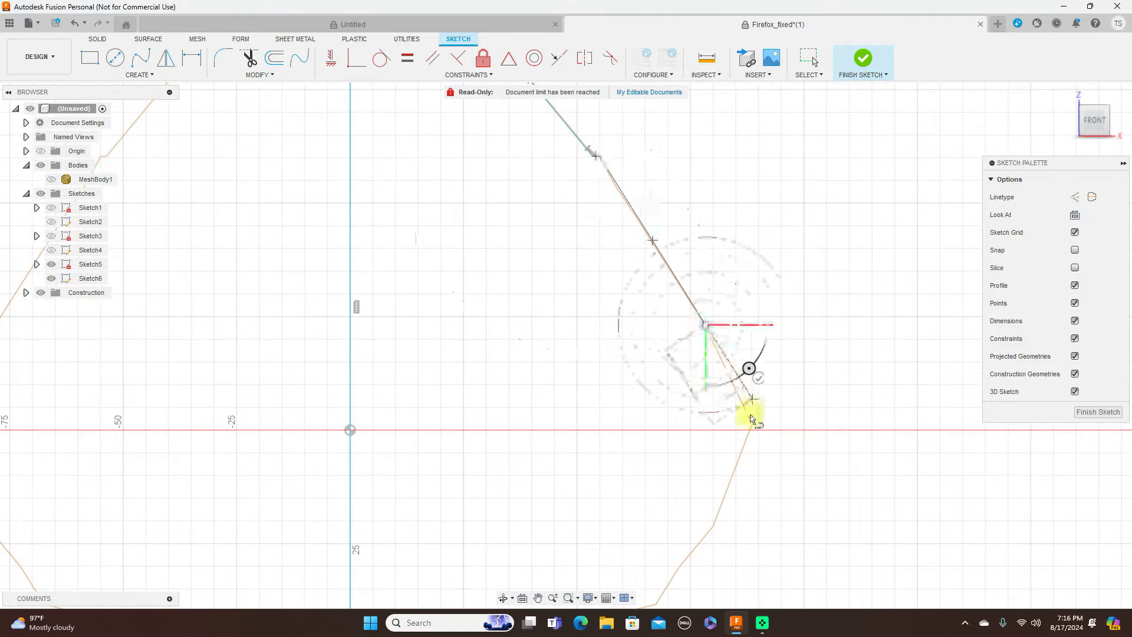
{"action": "left_click", "coordinate": [753, 427]}
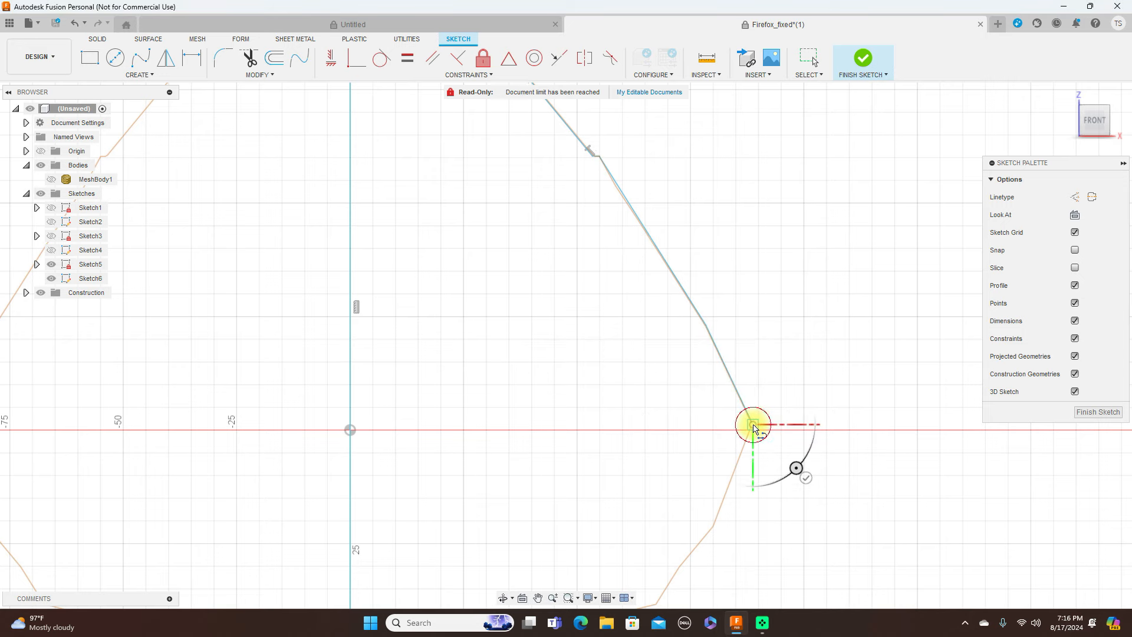
- Trace the right side below the widest point down to the outline's lower corner
{"action": "scroll", "coordinate": [753, 425], "scroll_direction": "down", "scroll_amount": 1}
{"action": "middle_click_drag", "start_coordinate": [753, 424], "coordinate": [754, 326]}
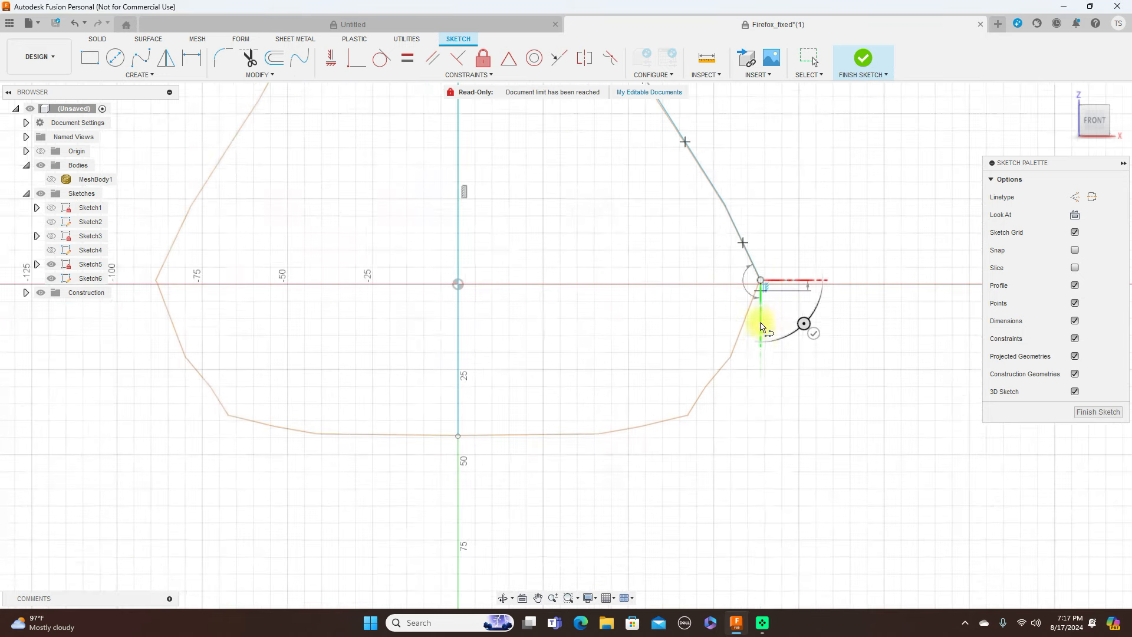
{"action": "left_click", "coordinate": [733, 357]}
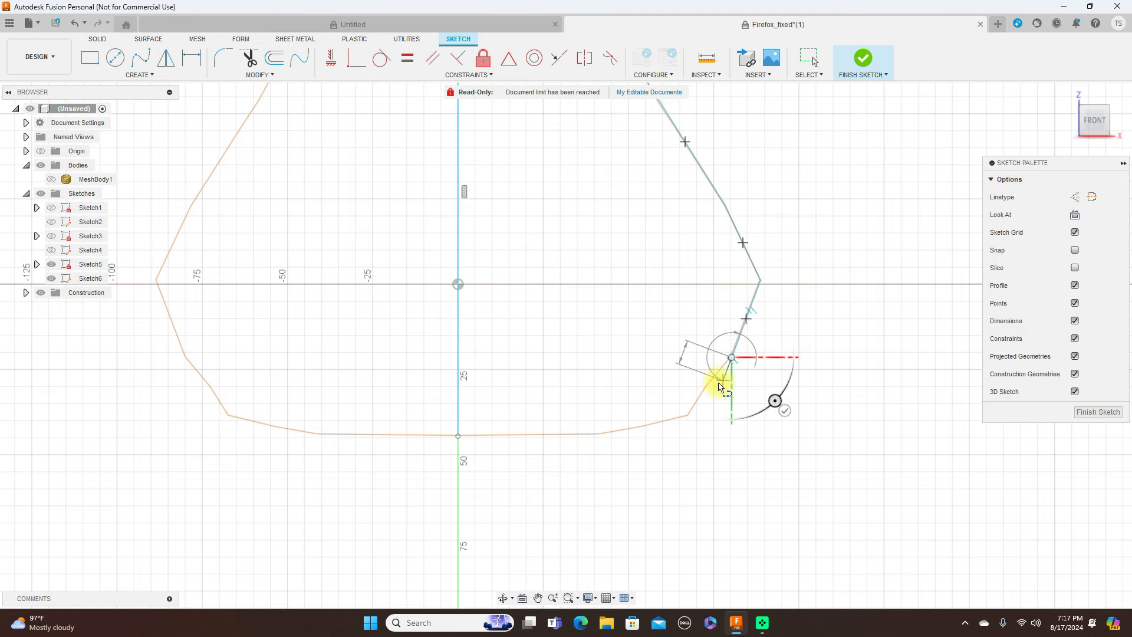
{"action": "left_click", "coordinate": [706, 388]}
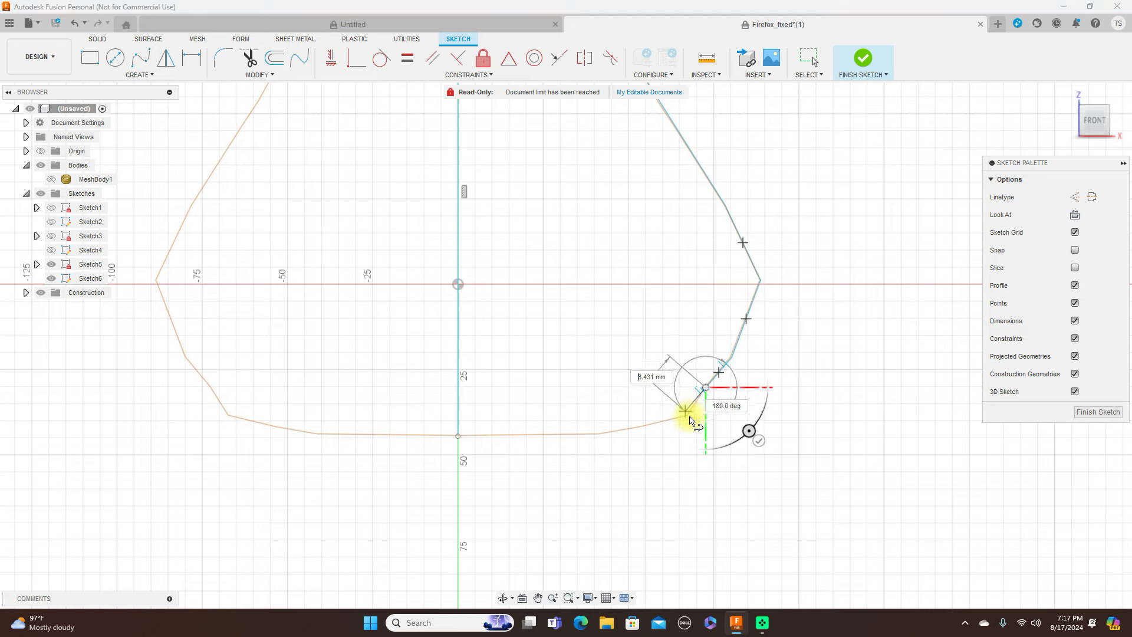
{"action": "scroll", "coordinate": [694, 413], "scroll_direction": "up", "scroll_amount": 2}
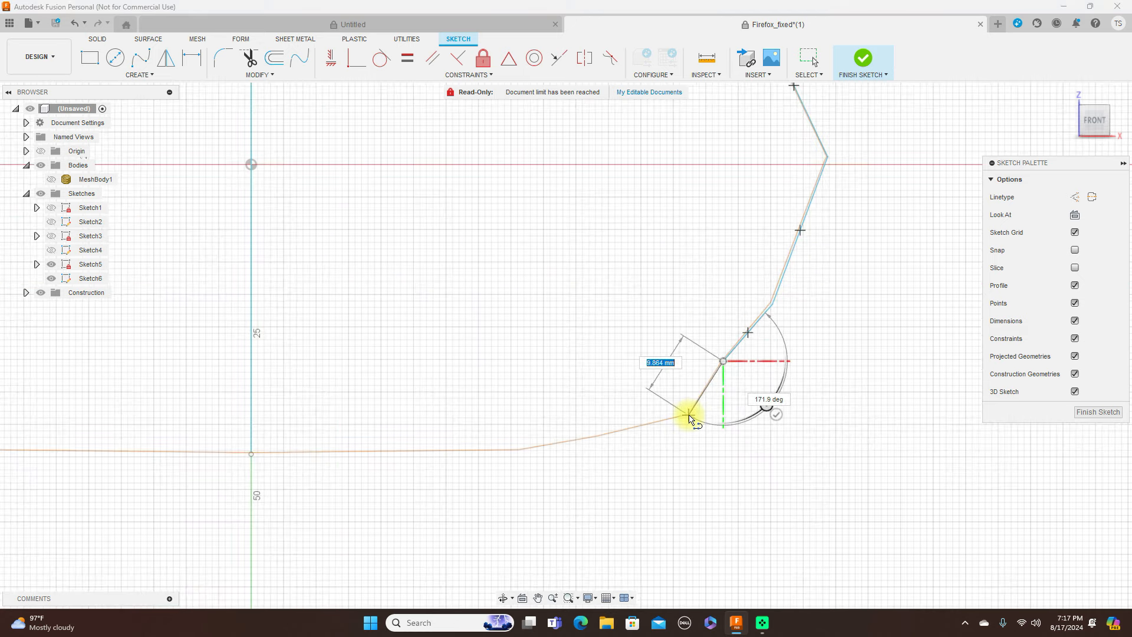
{"action": "left_click", "coordinate": [689, 416]}
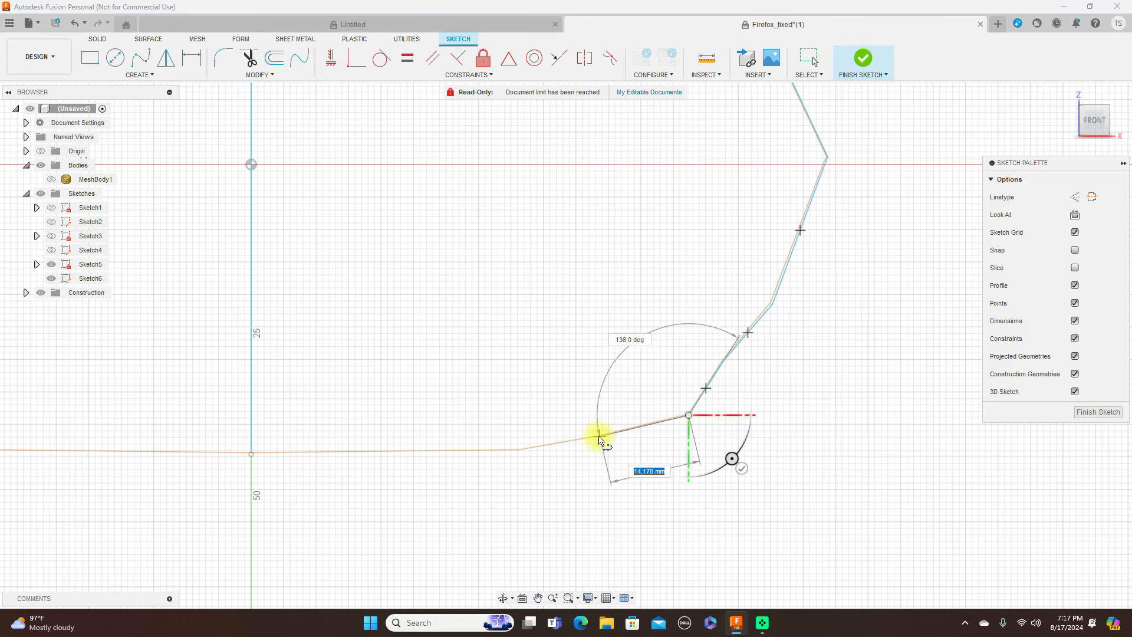
- Trace the bottom edge back to the centre line's lower end to close the half profile, and finish the line
{"action": "left_click", "coordinate": [593, 437]}
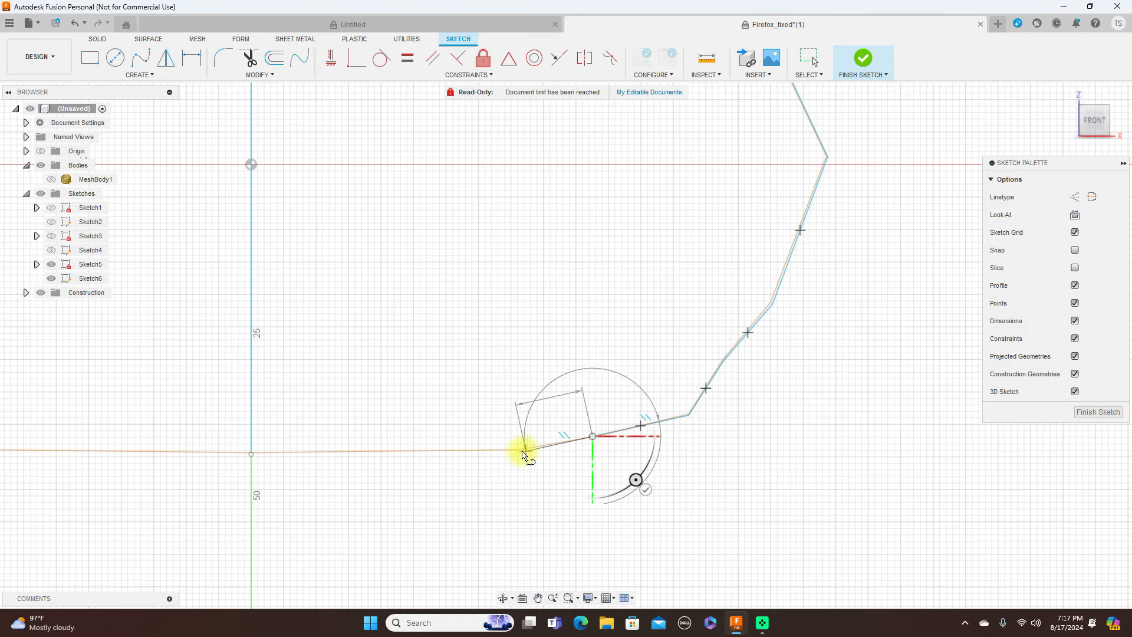
{"action": "scroll", "coordinate": [516, 453], "scroll_direction": "up", "scroll_amount": 2}
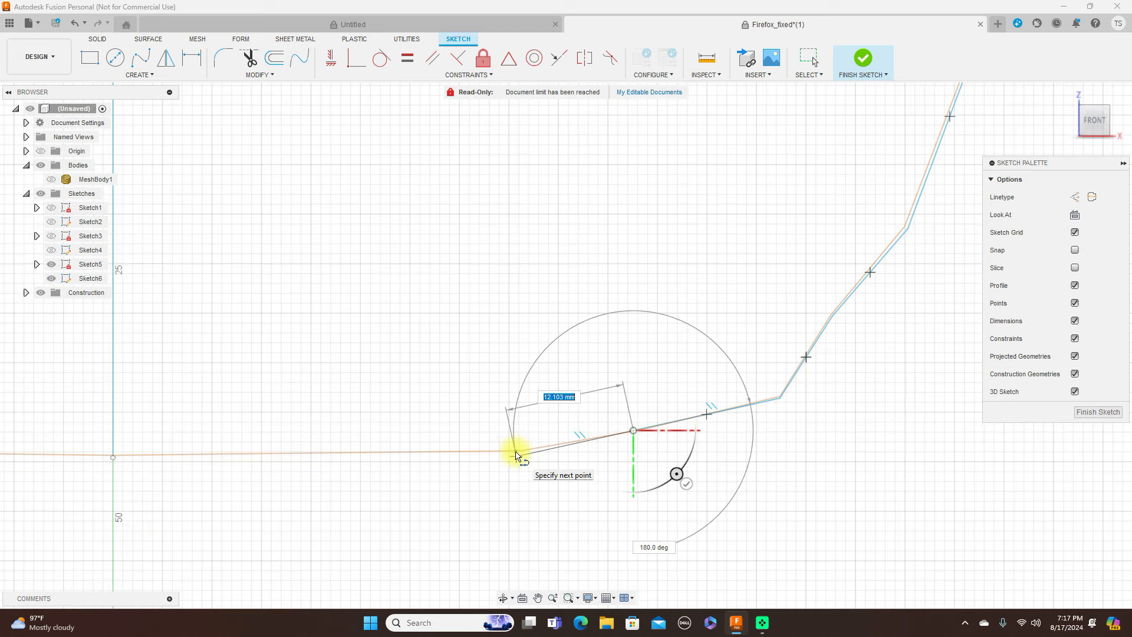
{"action": "scroll", "coordinate": [517, 454], "scroll_direction": "up", "scroll_amount": 2}
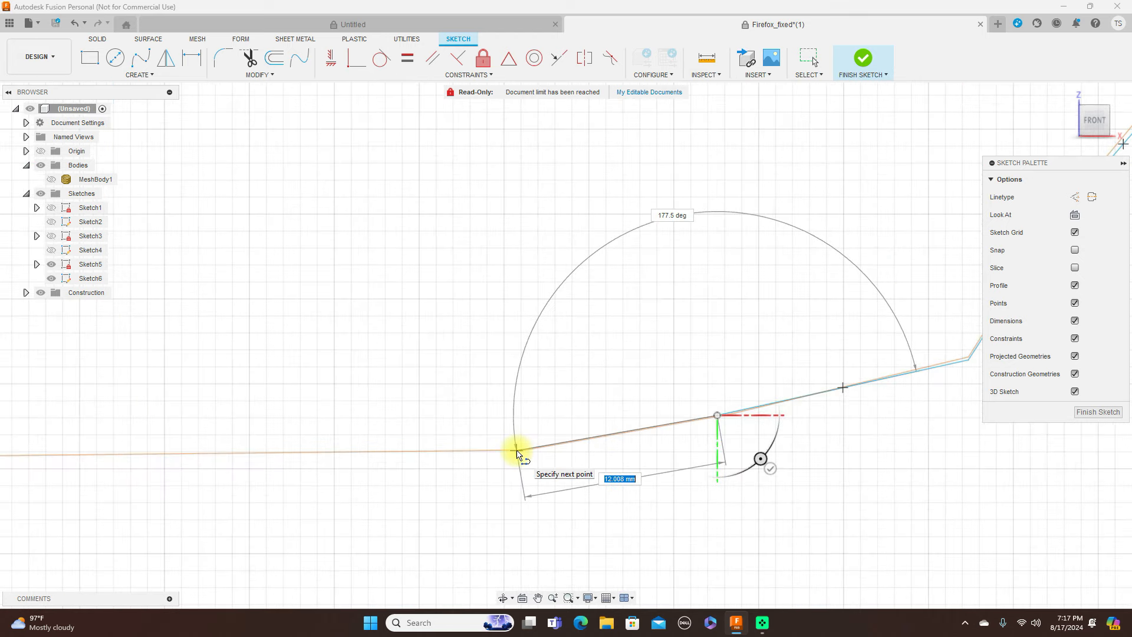
{"action": "scroll", "coordinate": [517, 453], "scroll_direction": "down", "scroll_amount": 3}
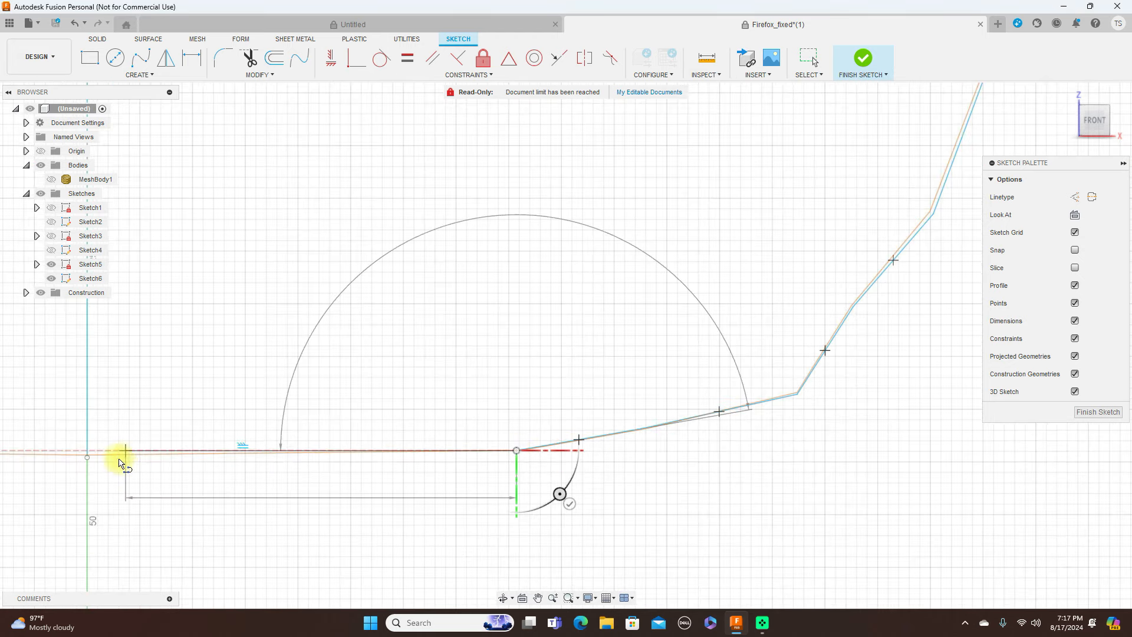
{"action": "left_click", "coordinate": [89, 458]}
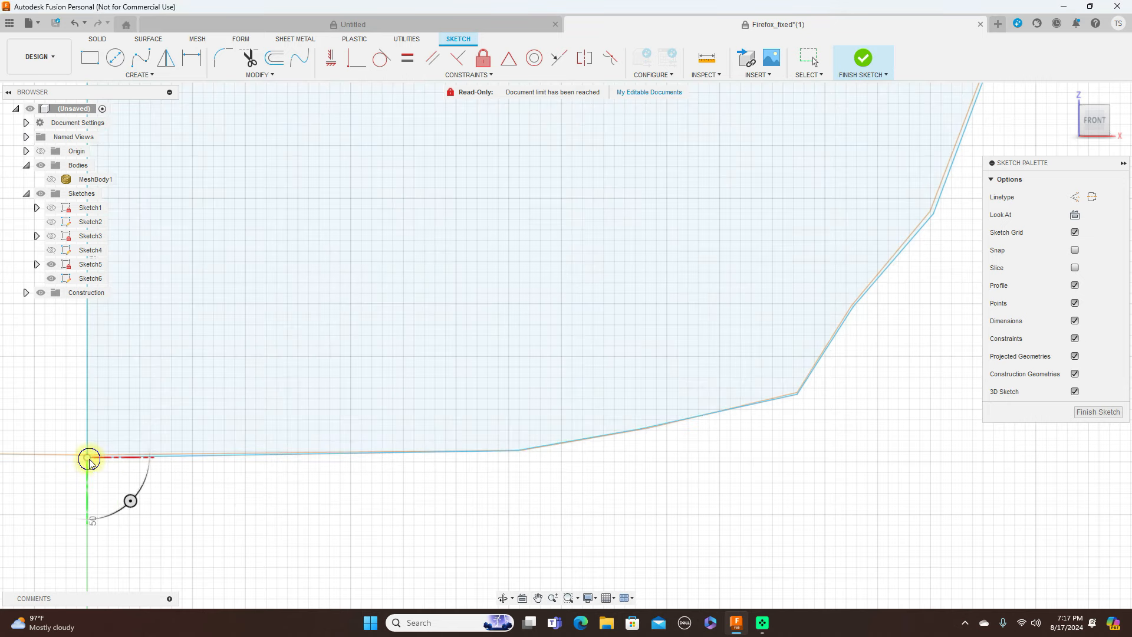
{"action": "right_click", "coordinate": [93, 458]}
{"action": "left_click", "coordinate": [122, 461]}
- Examine where the traced bottom edge meets the centre line's lower end, and check the overall half profile
{"action": "scroll", "coordinate": [155, 471], "scroll_direction": "down", "scroll_amount": 2}
{"action": "mouse_move", "coordinate": [378, 428]}
{"action": "middle_mouse_down"}
{"action": "mouse_move", "coordinate": [475, 422]}
{"action": "mouse_move", "coordinate": [670, 319]}
{"action": "middle_mouse_up"}
{"action": "scroll", "coordinate": [524, 395], "scroll_direction": "up", "scroll_amount": 3}
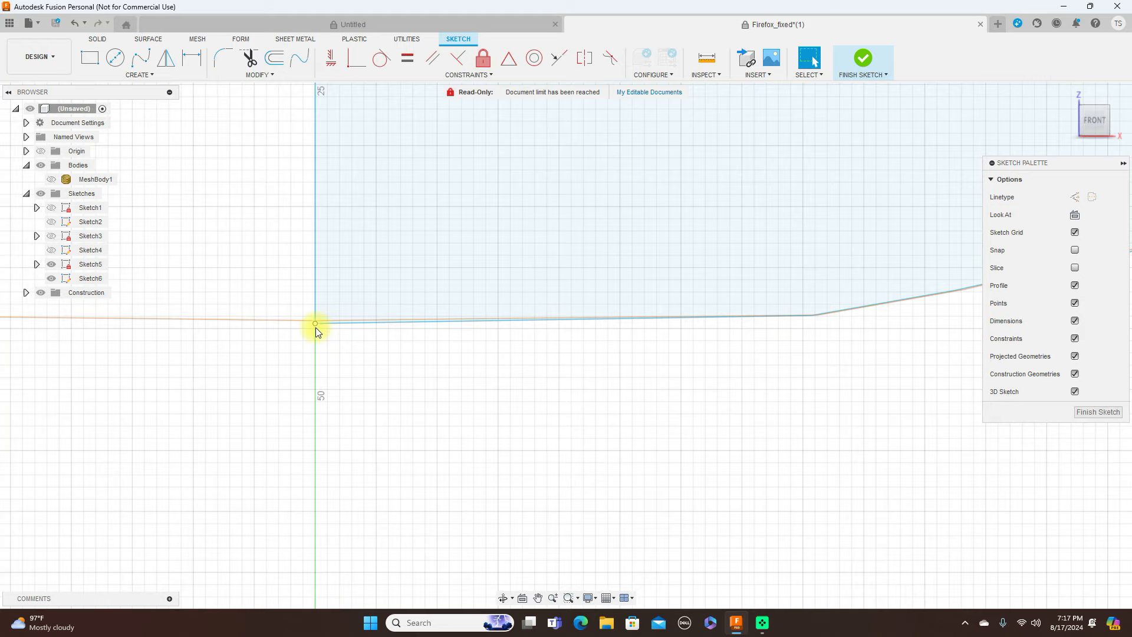
{"action": "left_click", "coordinate": [317, 320]}
{"action": "scroll", "coordinate": [472, 376], "scroll_direction": "down", "scroll_amount": 5}
{"action": "scroll", "coordinate": [552, 395], "scroll_direction": "down", "scroll_amount": 4}
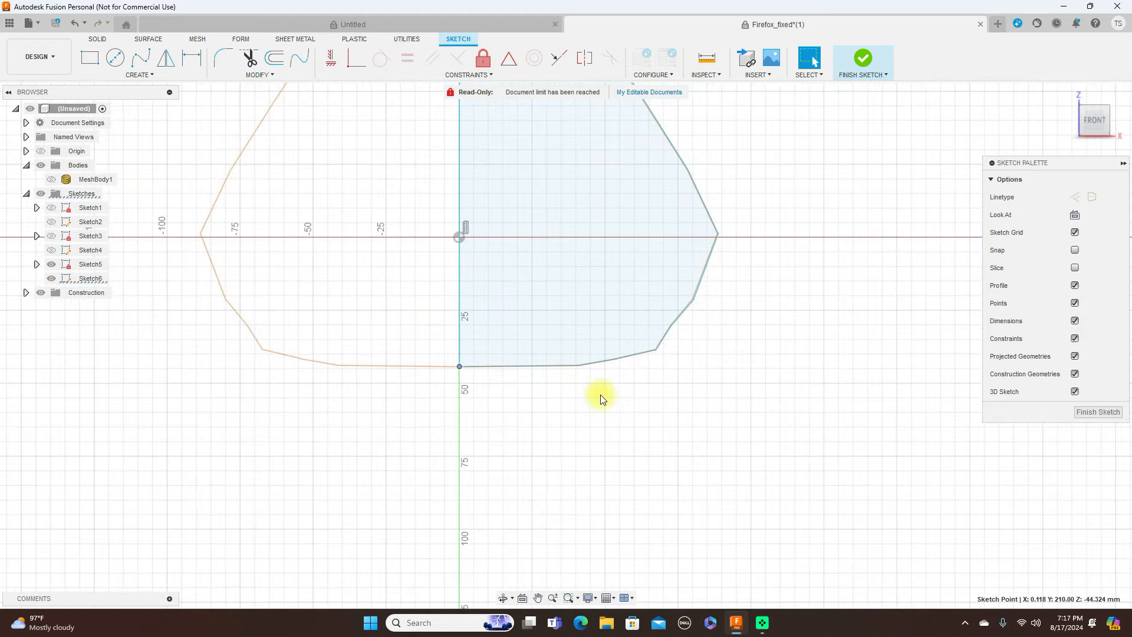
{"action": "middle_click_drag", "start_coordinate": [804, 303], "coordinate": [772, 396]}
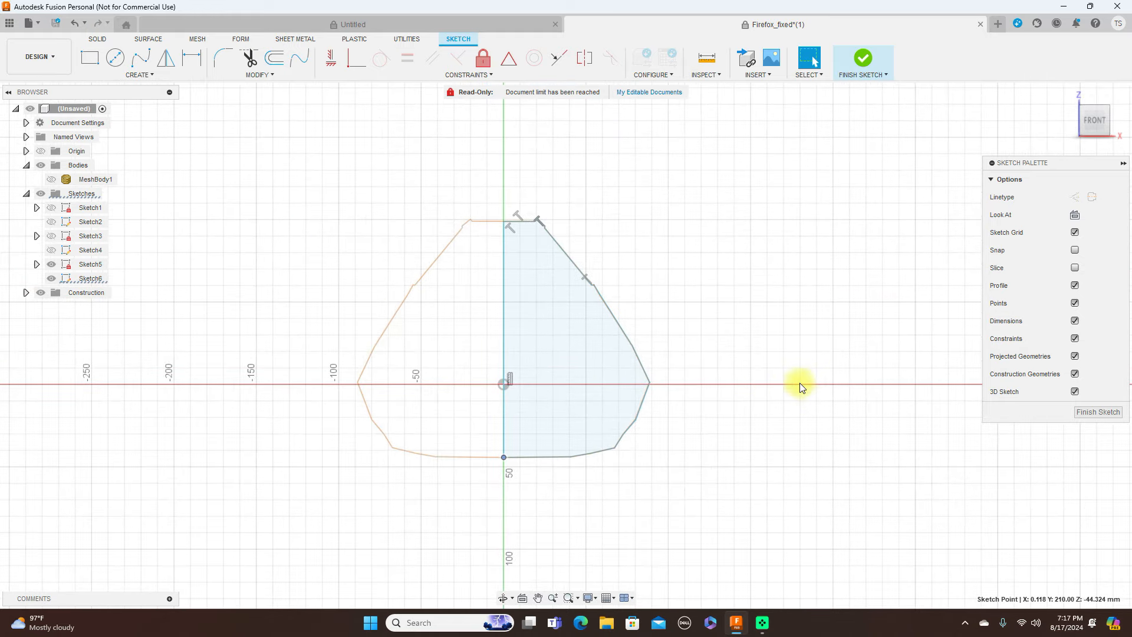
- Start a sketch mirror with only the half profile's top edge, corner notch and upper slope lines selected, leaving out the centre line
{"action": "scroll", "coordinate": [812, 357], "scroll_direction": "up", "scroll_amount": 2}
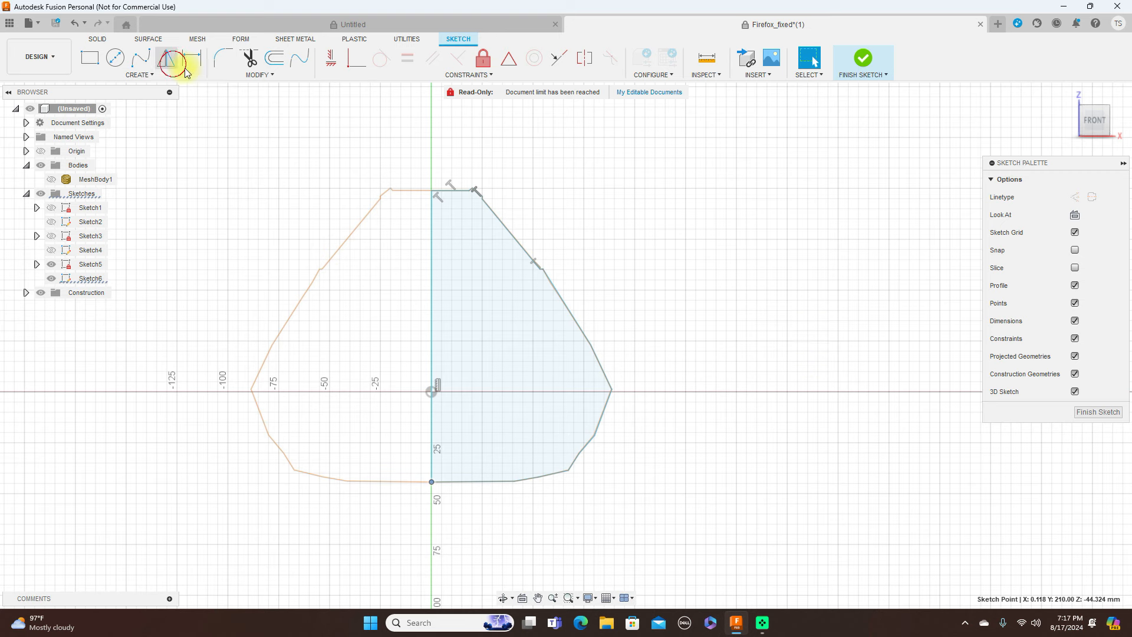
{"action": "left_click", "coordinate": [166, 58]}
{"action": "double_click", "coordinate": [521, 244]}
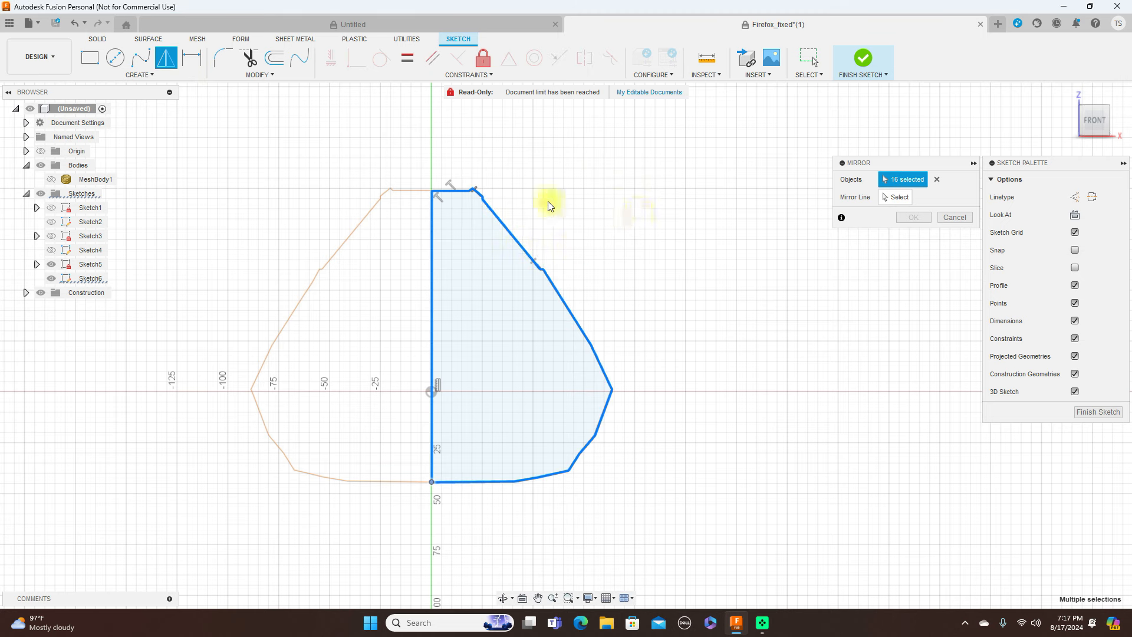
{"action": "left_click", "coordinate": [942, 179]}
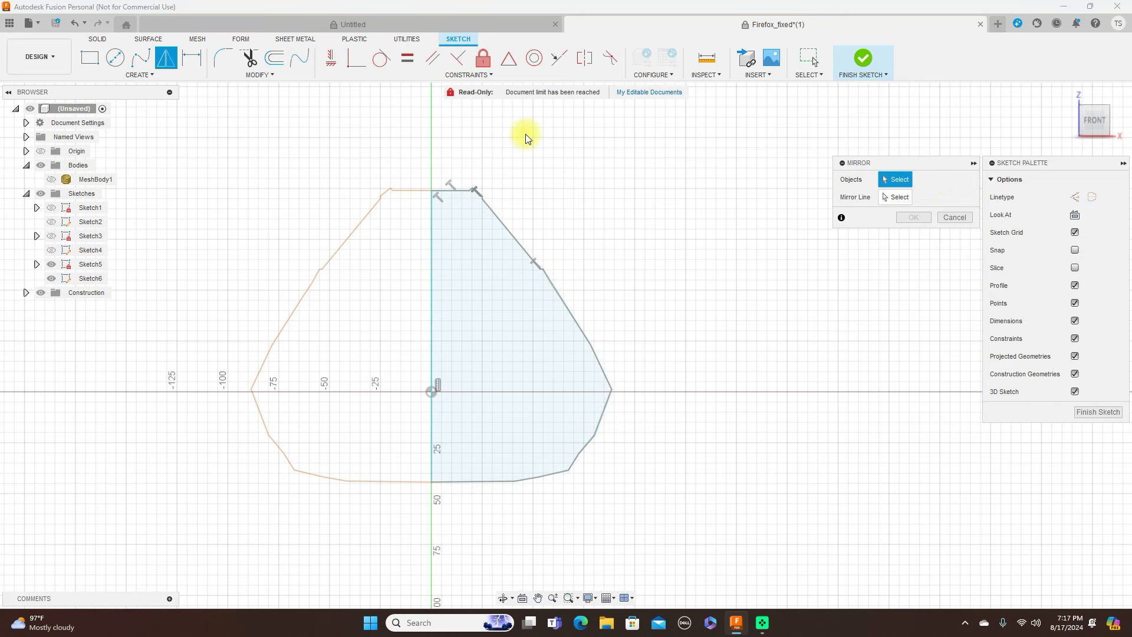
{"action": "left_click", "coordinate": [463, 190]}
{"action": "left_click", "coordinate": [495, 214]}
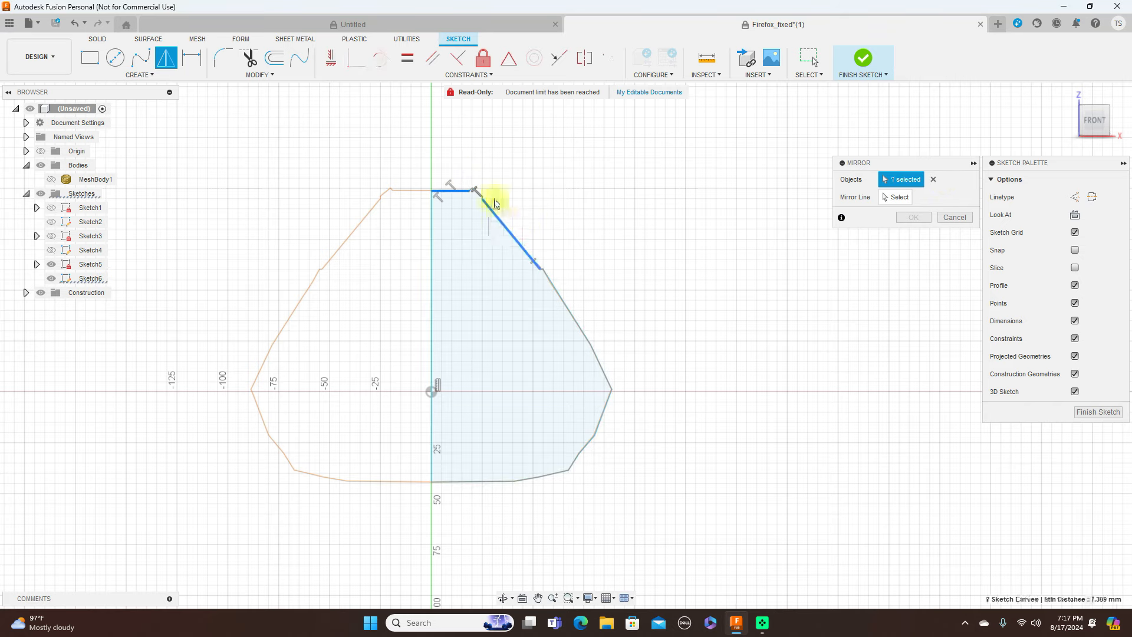
{"action": "scroll", "coordinate": [491, 199], "scroll_direction": "up", "scroll_amount": 2}
{"action": "scroll", "coordinate": [491, 194], "scroll_direction": "up", "scroll_amount": 3}
{"action": "left_click", "coordinate": [420, 172]}
{"action": "scroll", "coordinate": [476, 194], "scroll_direction": "up", "scroll_amount": 3}
{"action": "left_click", "coordinate": [451, 210]}
{"action": "scroll", "coordinate": [582, 231], "scroll_direction": "down", "scroll_amount": 3}
{"action": "middle_click_drag", "start_coordinate": [652, 276], "coordinate": [540, 131]}
{"action": "scroll", "coordinate": [600, 188], "scroll_direction": "up", "scroll_amount": 2}
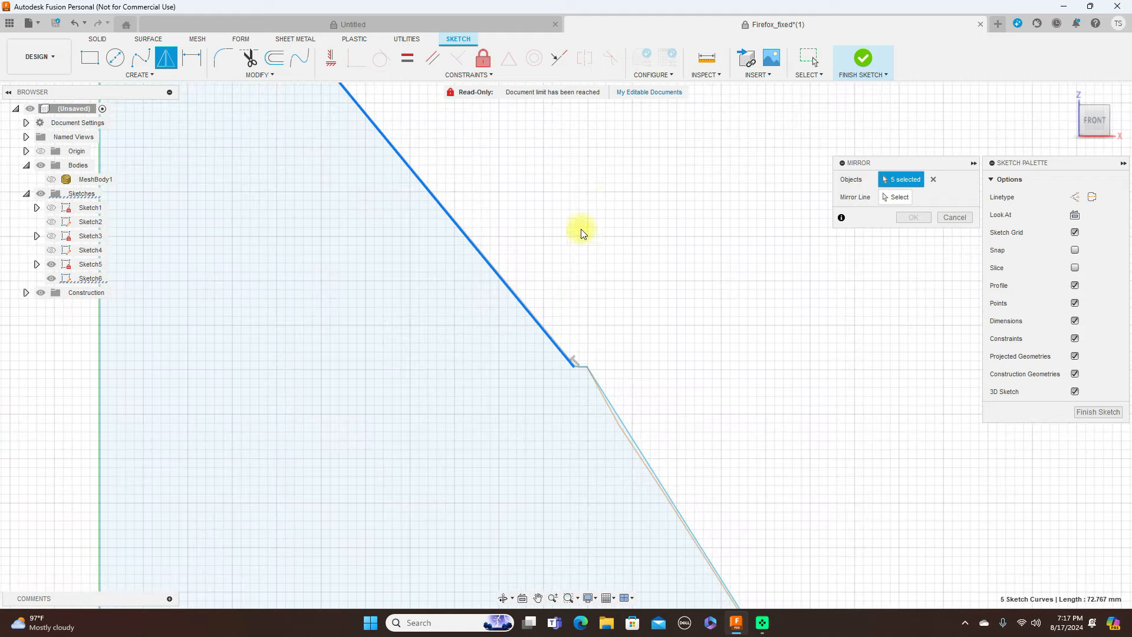
- Add the small step and the right side lines down past the widest point to the mirror objects
{"action": "left_click", "coordinate": [579, 365]}
{"action": "scroll", "coordinate": [669, 380], "scroll_direction": "down", "scroll_amount": 3}
{"action": "middle_click_drag", "start_coordinate": [685, 377], "coordinate": [689, 209]}
{"action": "left_click", "coordinate": [677, 260]}
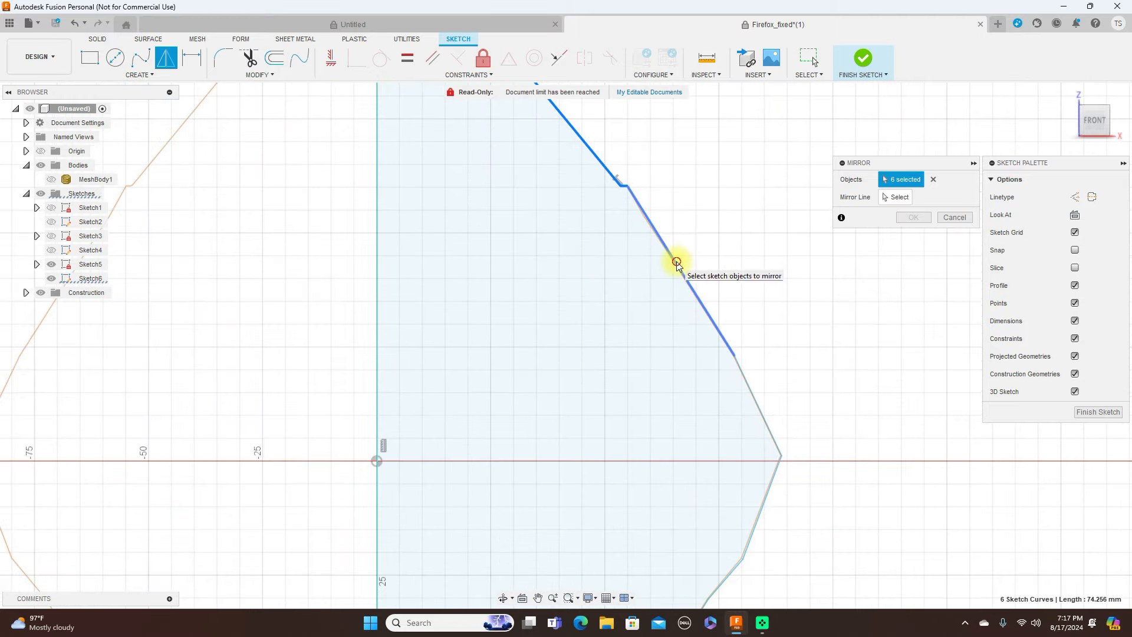
{"action": "left_click", "coordinate": [755, 394]}
{"action": "left_click", "coordinate": [769, 472]}
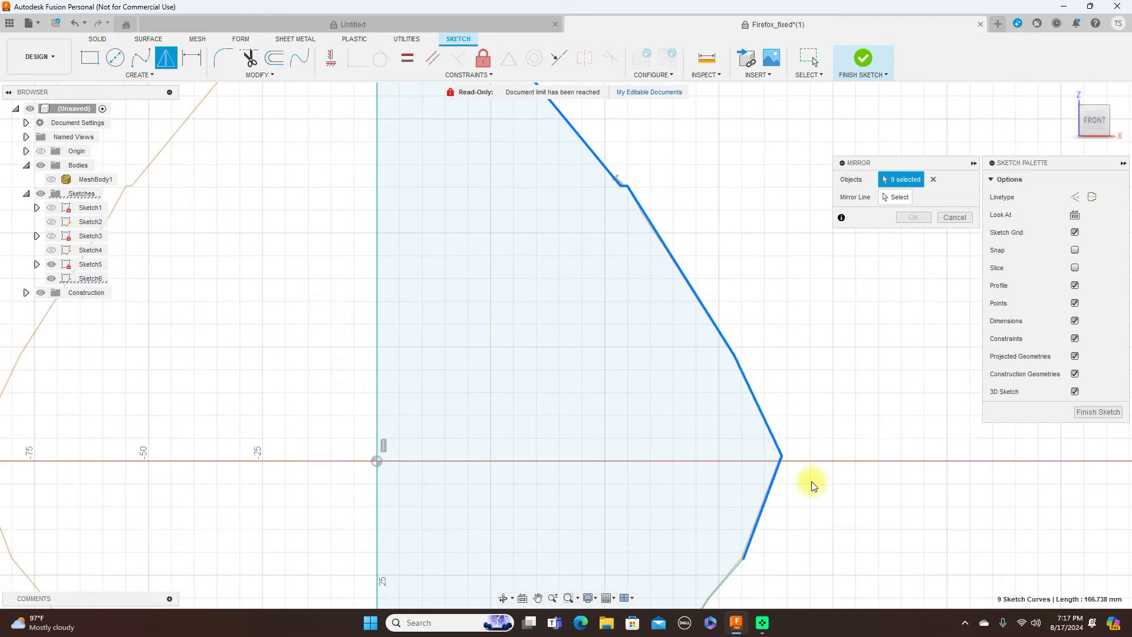
{"action": "scroll", "coordinate": [814, 476], "scroll_direction": "down", "scroll_amount": 3}
{"action": "middle_click_drag", "start_coordinate": [827, 472], "coordinate": [819, 247]}
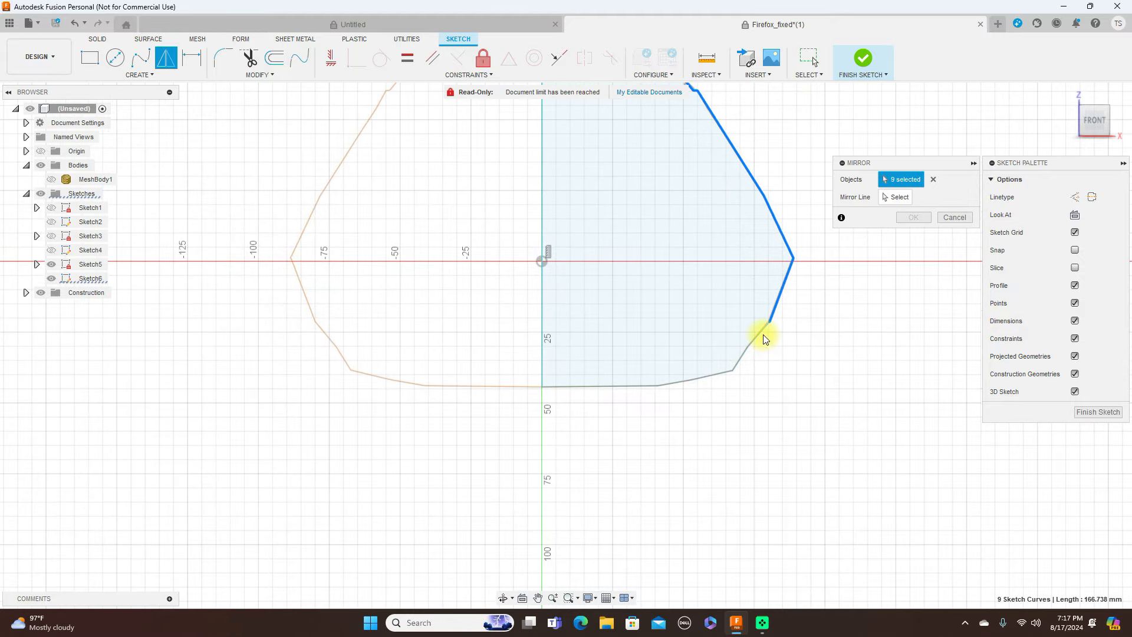
- Mirror the half-profile curves about the vertical centre line of the sketch, and delete that centre line
{"action": "left_click", "coordinate": [761, 336]}
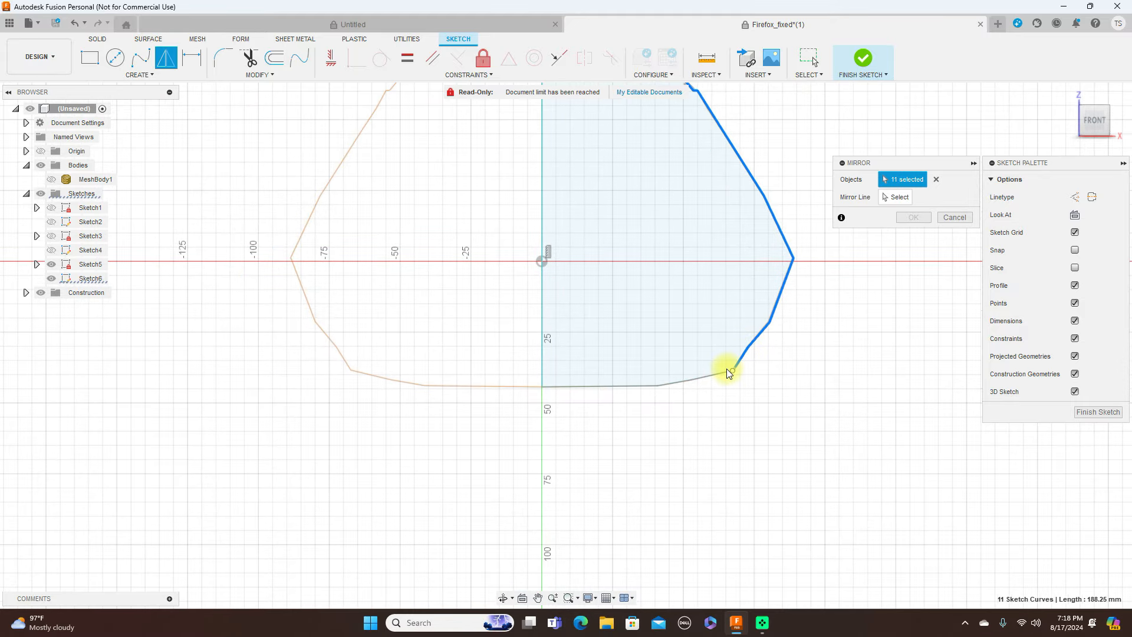
{"action": "left_click", "coordinate": [684, 384]}
{"action": "left_click", "coordinate": [632, 387]}
{"action": "scroll", "coordinate": [788, 383], "scroll_direction": "down", "scroll_amount": 3}
{"action": "left_click", "coordinate": [897, 197]}
{"action": "left_click", "coordinate": [684, 258]}
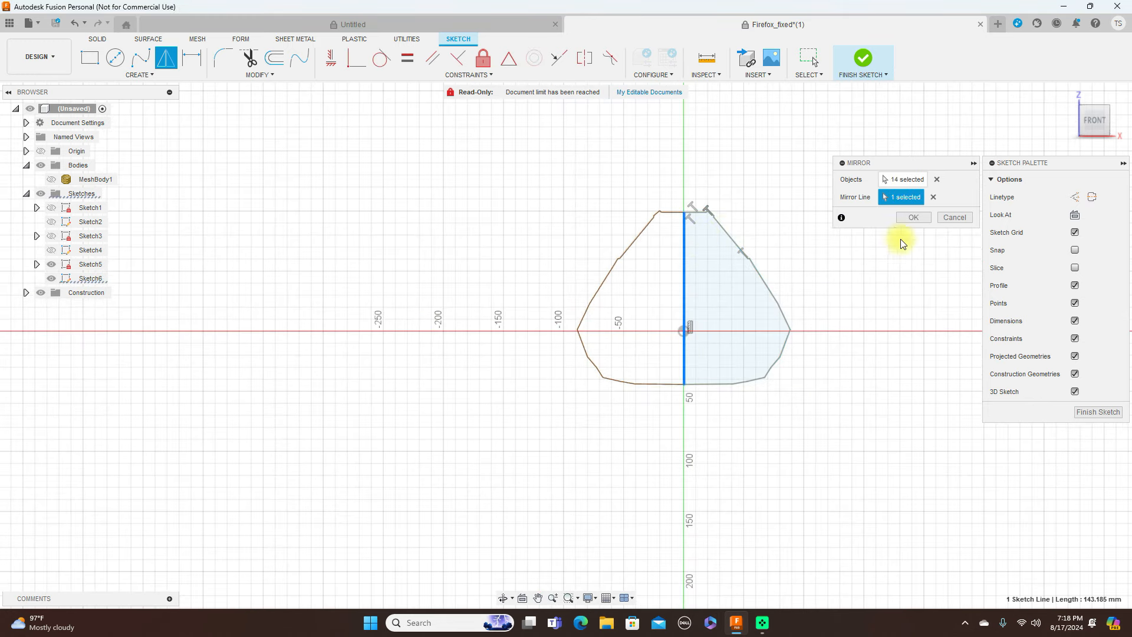
{"action": "left_click", "coordinate": [911, 218]}
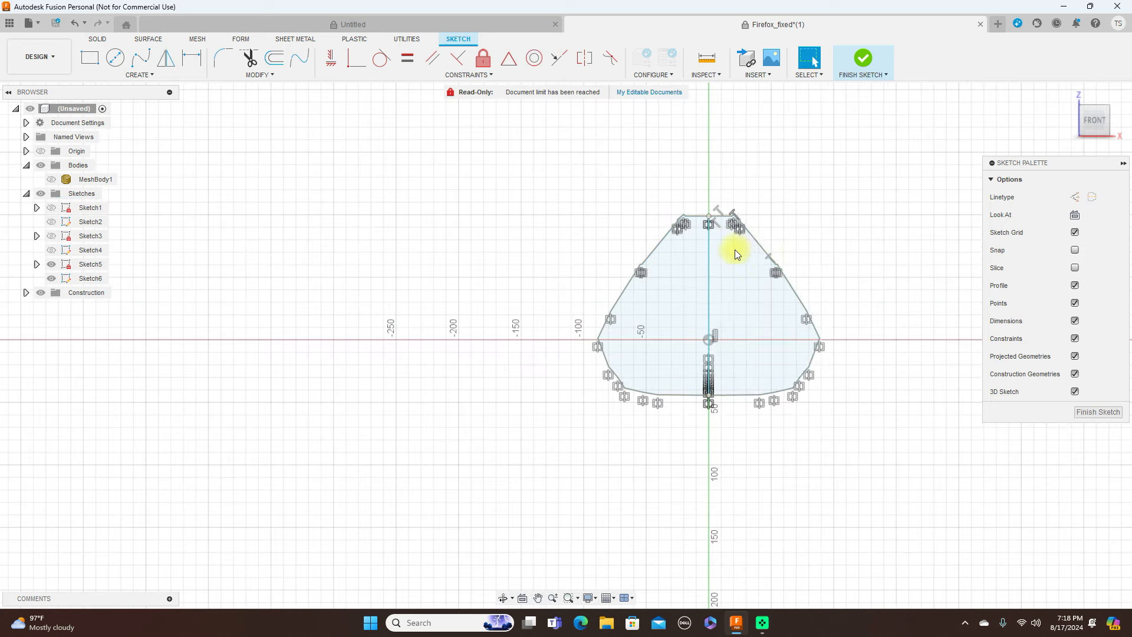
{"action": "left_click", "coordinate": [710, 276]}
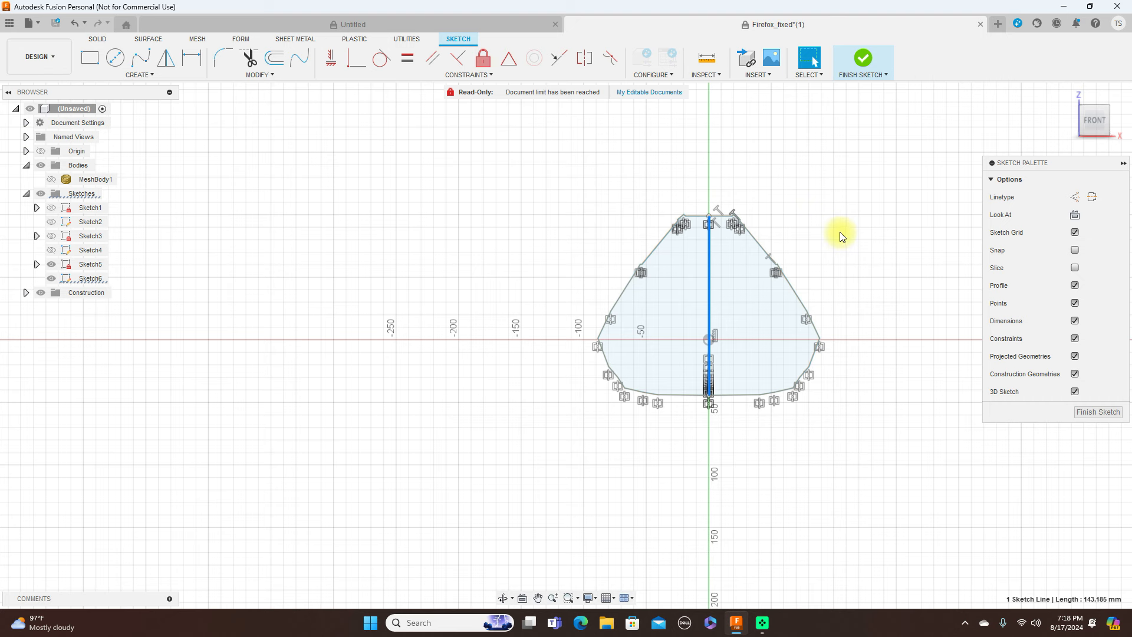
{"action": "key", "text": "Delete"}
- Offset both halves of the closed outline inward with an offset position of -5 mm and finish the sketch
{"action": "left_click", "coordinate": [275, 58]}
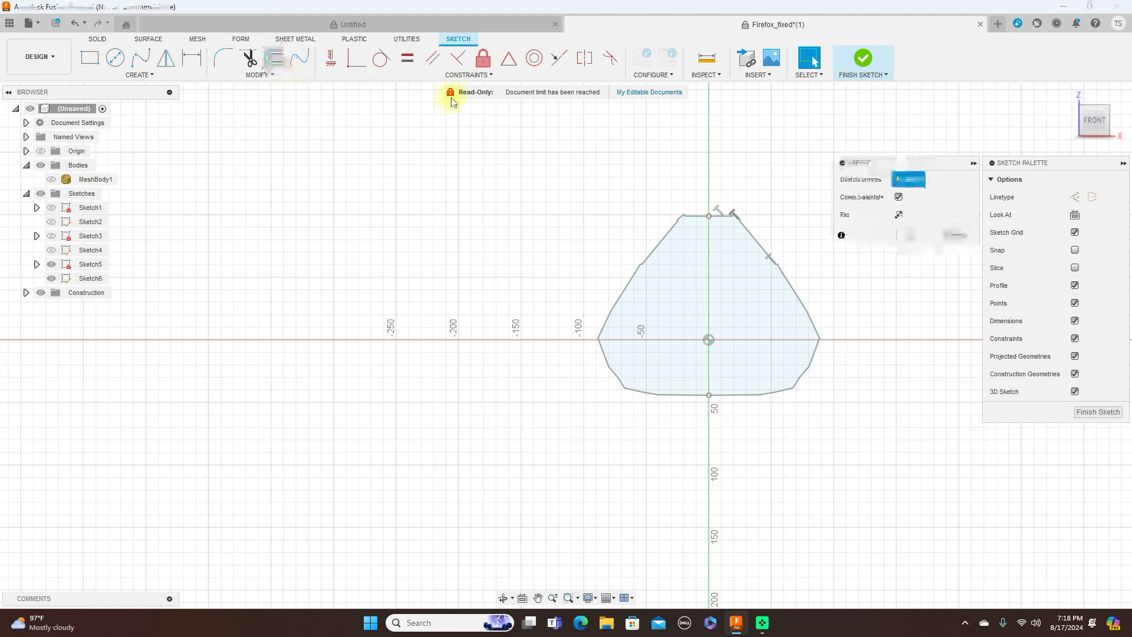
{"action": "left_click", "coordinate": [696, 217]}
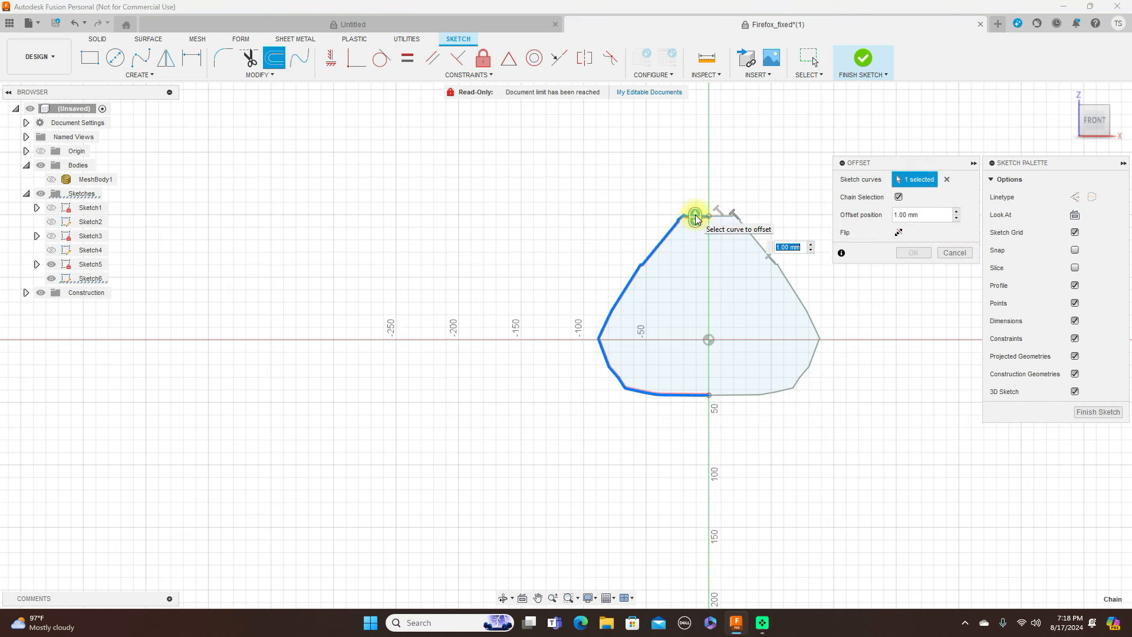
{"action": "left_click", "coordinate": [759, 241]}
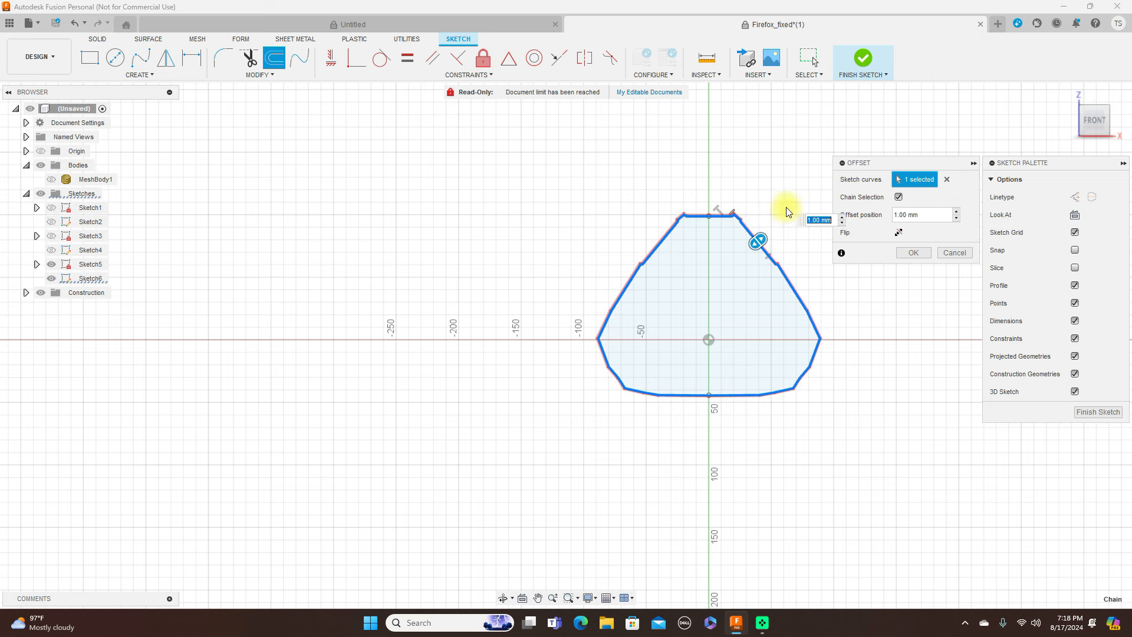
{"action": "key", "text": "BackSpace"}
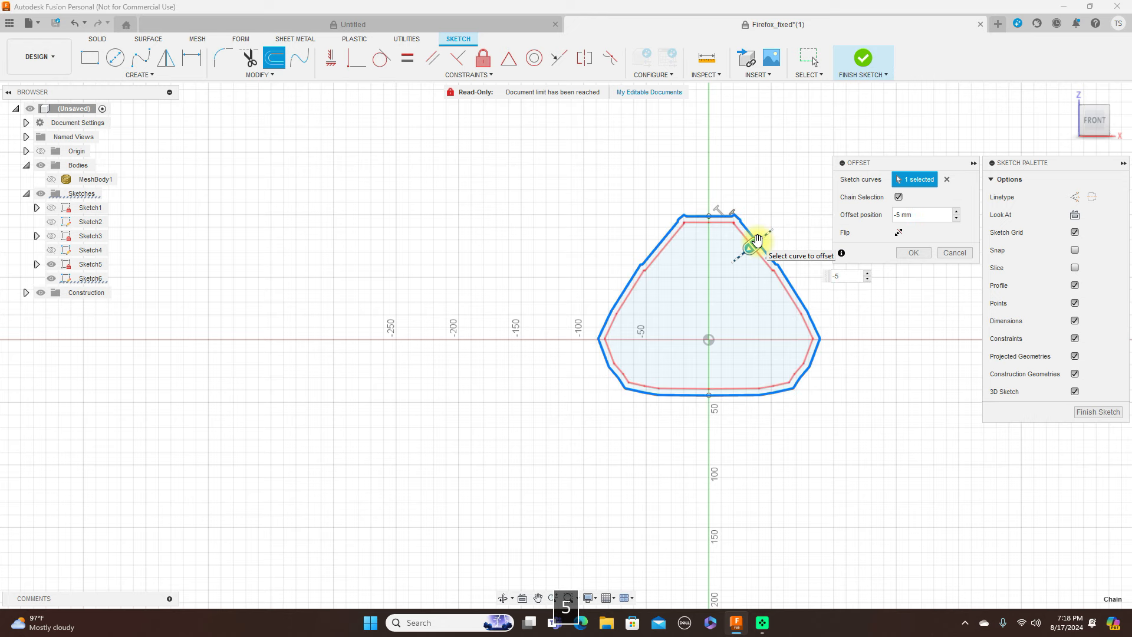
{"action": "mouse_move", "coordinate": [869, 378]}
{"action": "middle_mouse_down"}
{"action": "mouse_move", "coordinate": [791, 387]}
{"action": "mouse_move", "coordinate": [652, 374]}
{"action": "middle_mouse_up"}
{"action": "scroll", "coordinate": [652, 374], "scroll_direction": "up", "scroll_amount": 3}
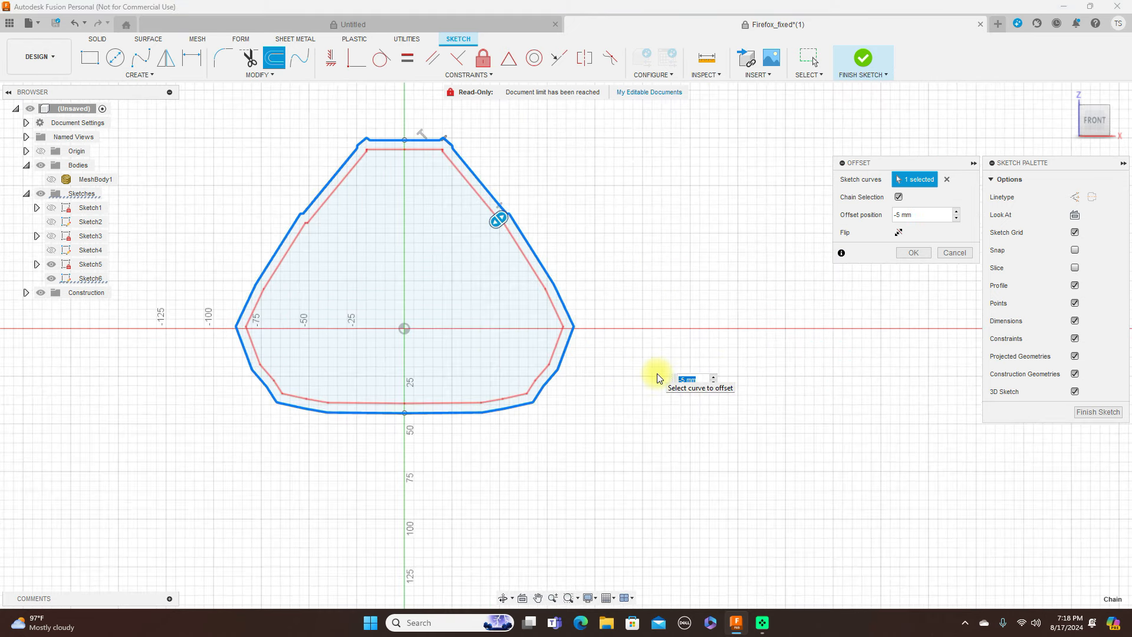
{"action": "left_click", "coordinate": [911, 252]}
{"action": "scroll", "coordinate": [805, 312], "scroll_direction": "down", "scroll_amount": 2}
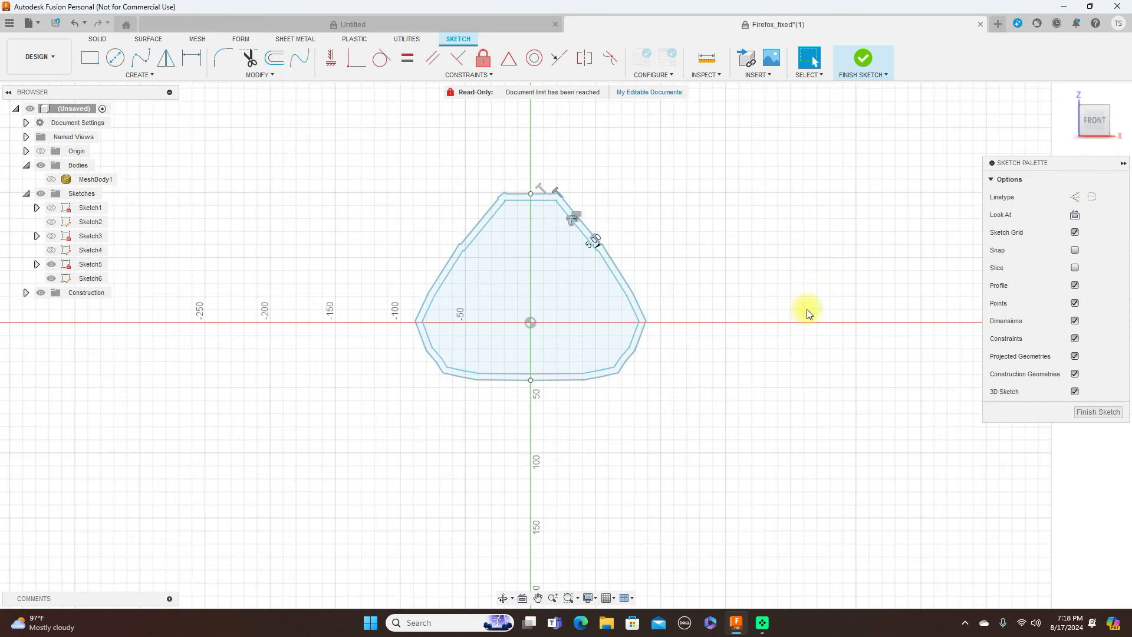
{"action": "left_click", "coordinate": [1099, 412]}
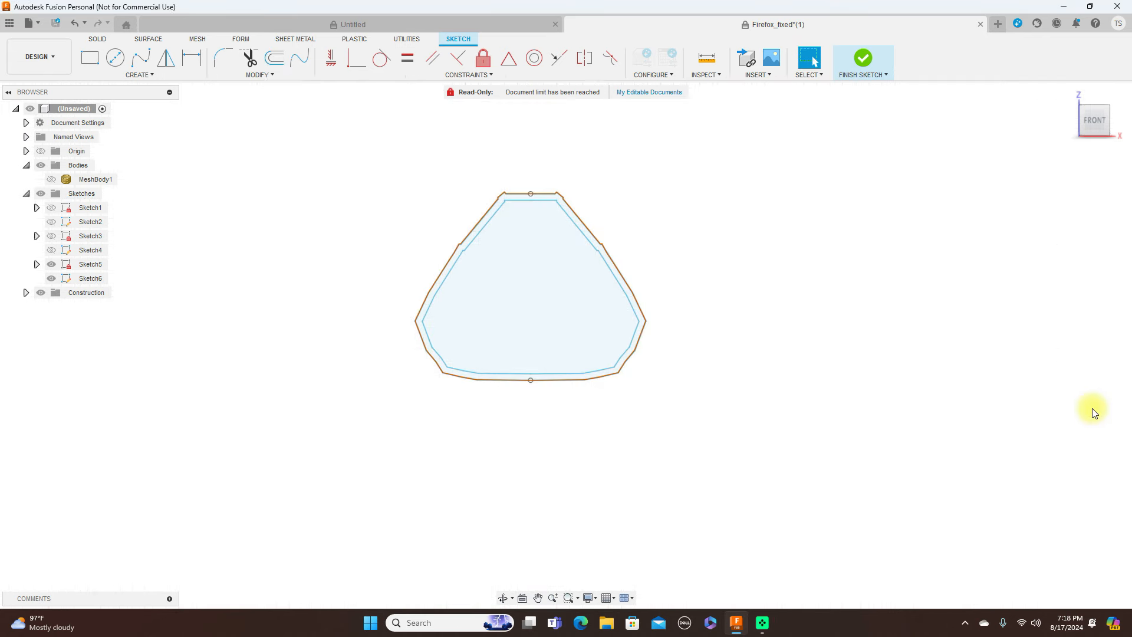
- Hide Sketch5, show Sketch4 and Sketch2, and compare the three nested section profiles from the front and right side
{"action": "scroll", "coordinate": [642, 178], "scroll_direction": "up", "scroll_amount": 2}
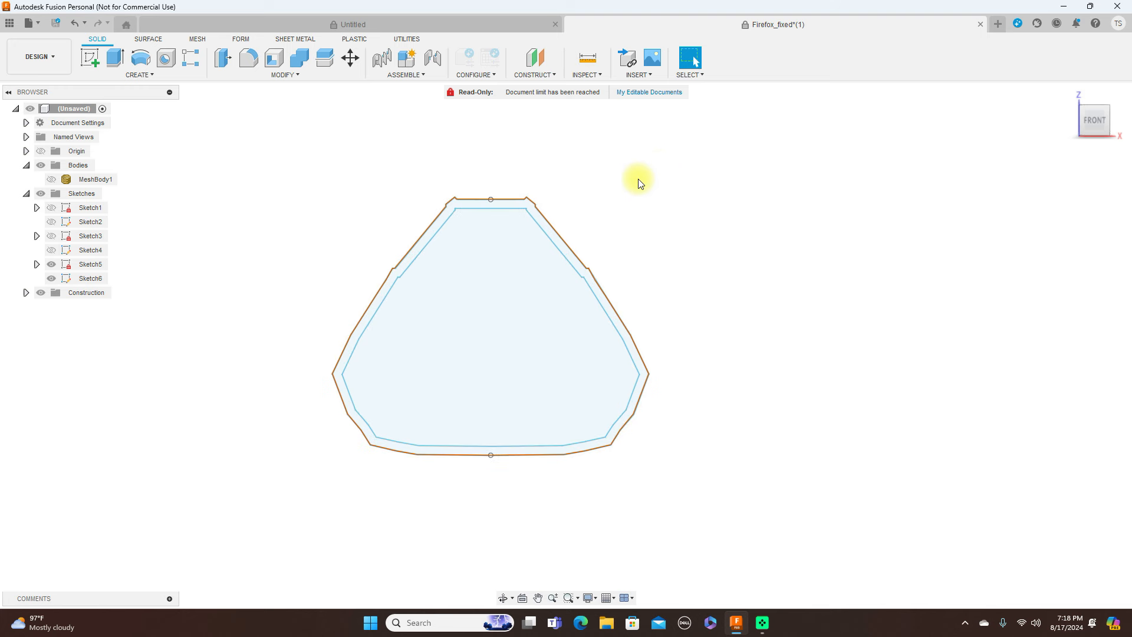
{"action": "left_click", "coordinate": [51, 264]}
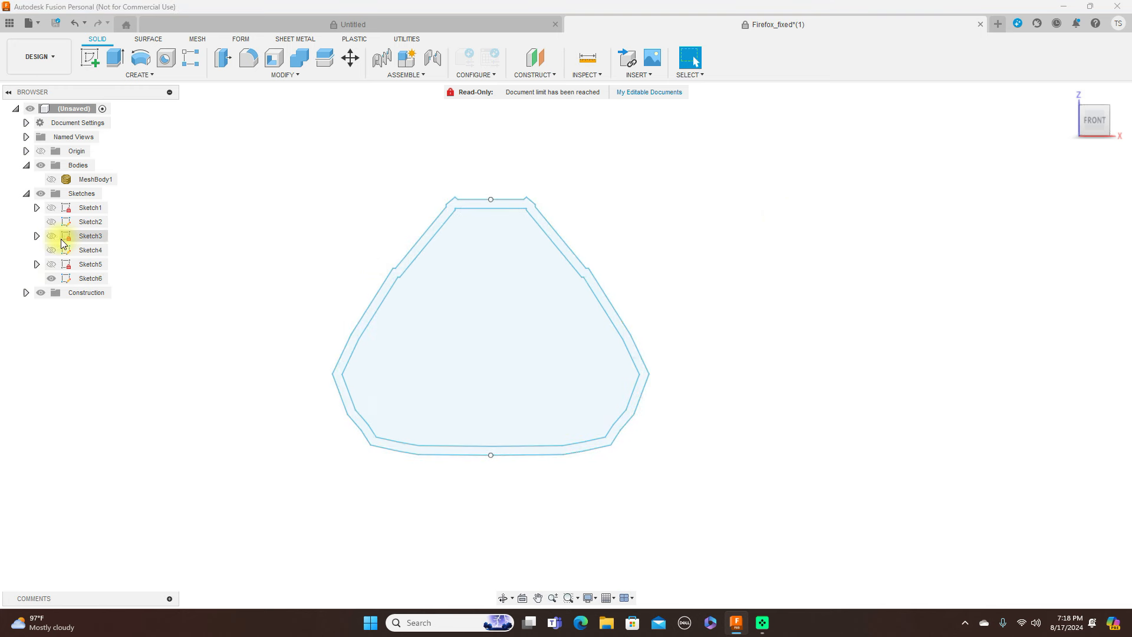
{"action": "left_click", "coordinate": [51, 250]}
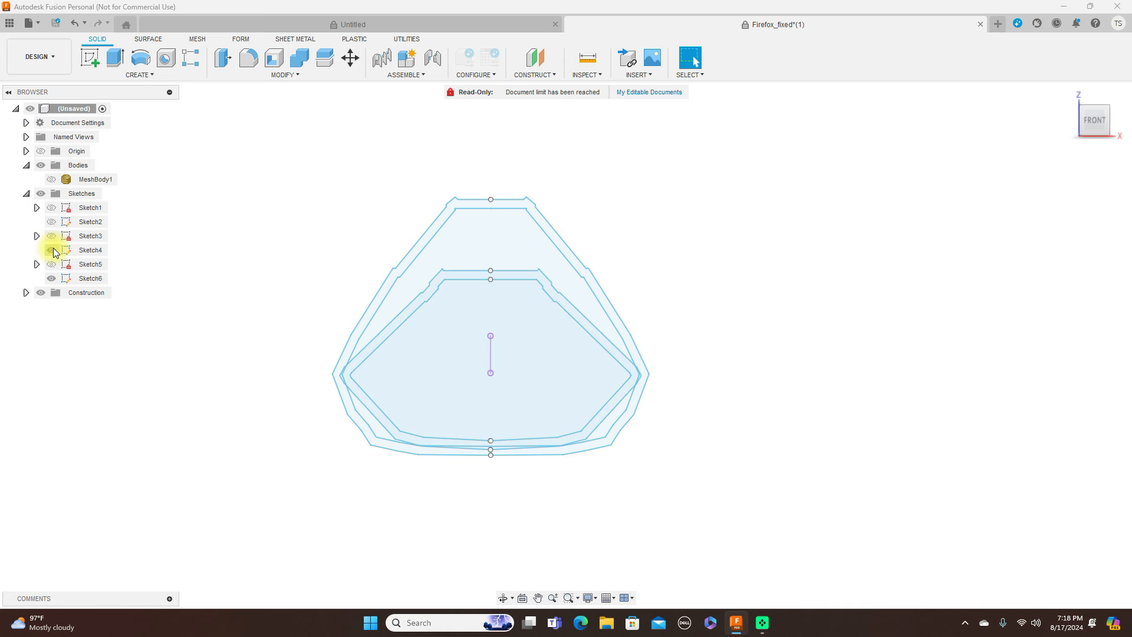
{"action": "left_click", "coordinate": [58, 223]}
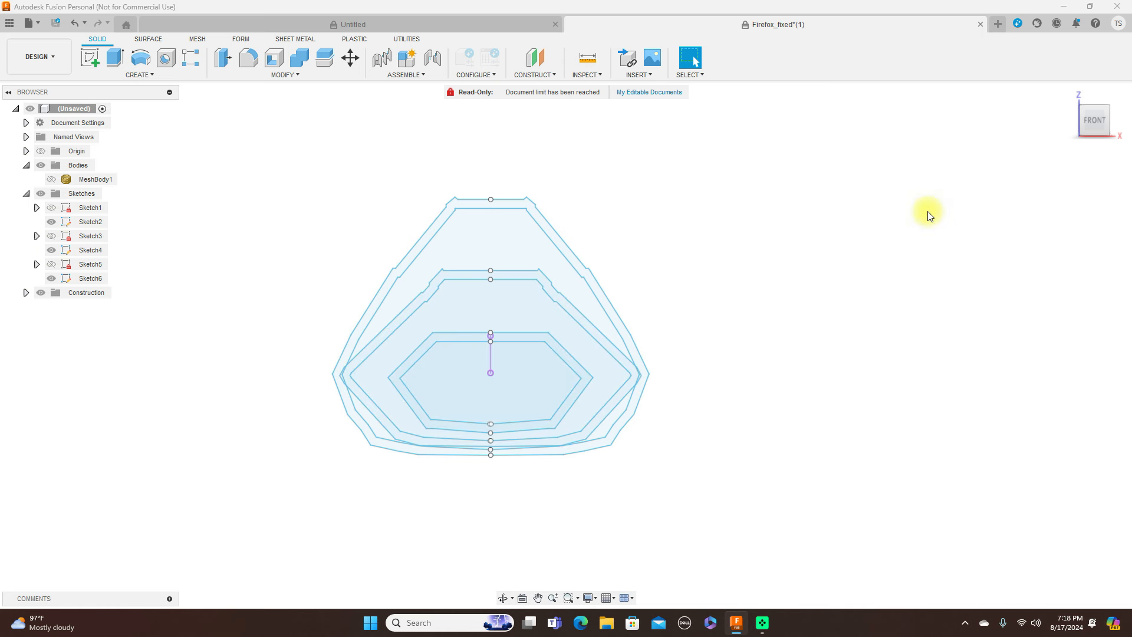
{"action": "left_click", "coordinate": [1114, 121]}
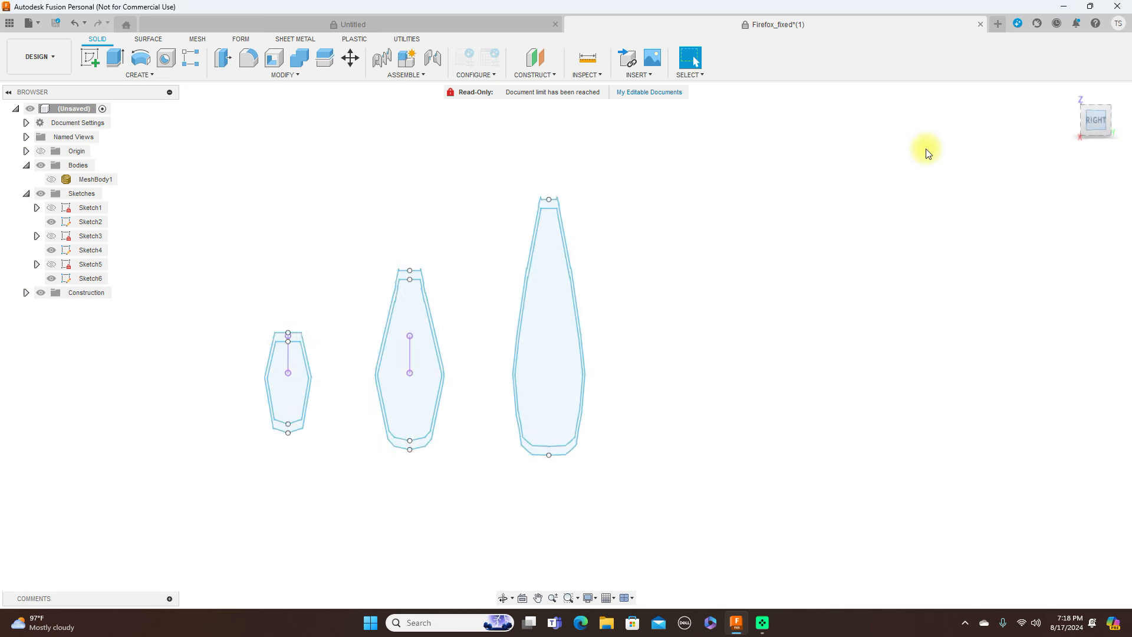
{"action": "left_click_drag", "start_coordinate": [1091, 118], "coordinate": [1125, 130]}
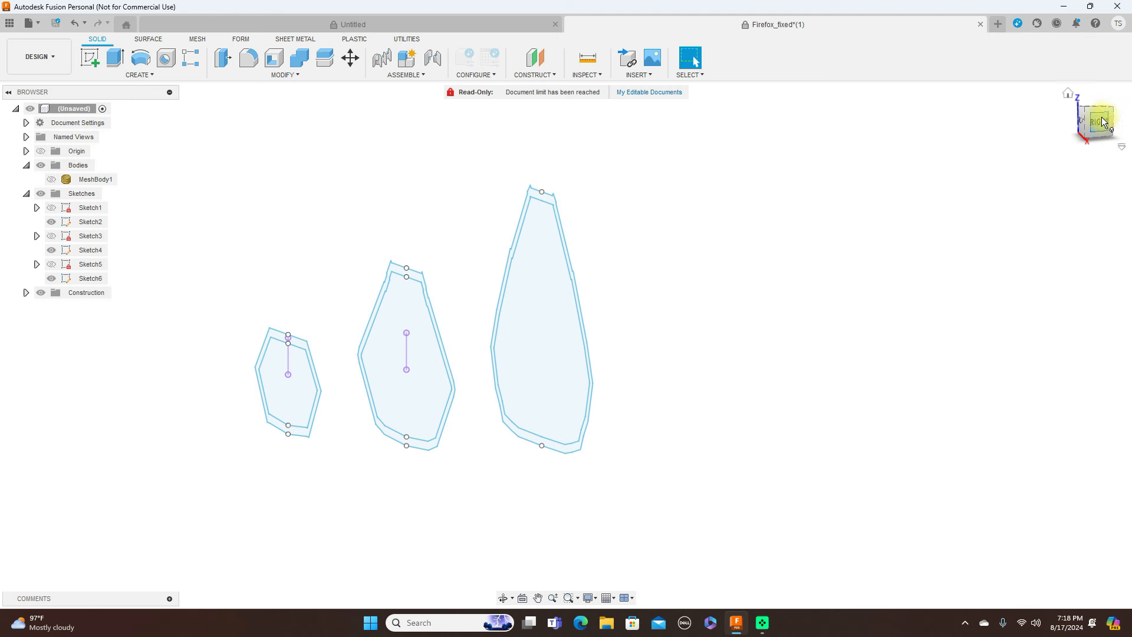
{"action": "left_click", "coordinate": [1096, 128]}
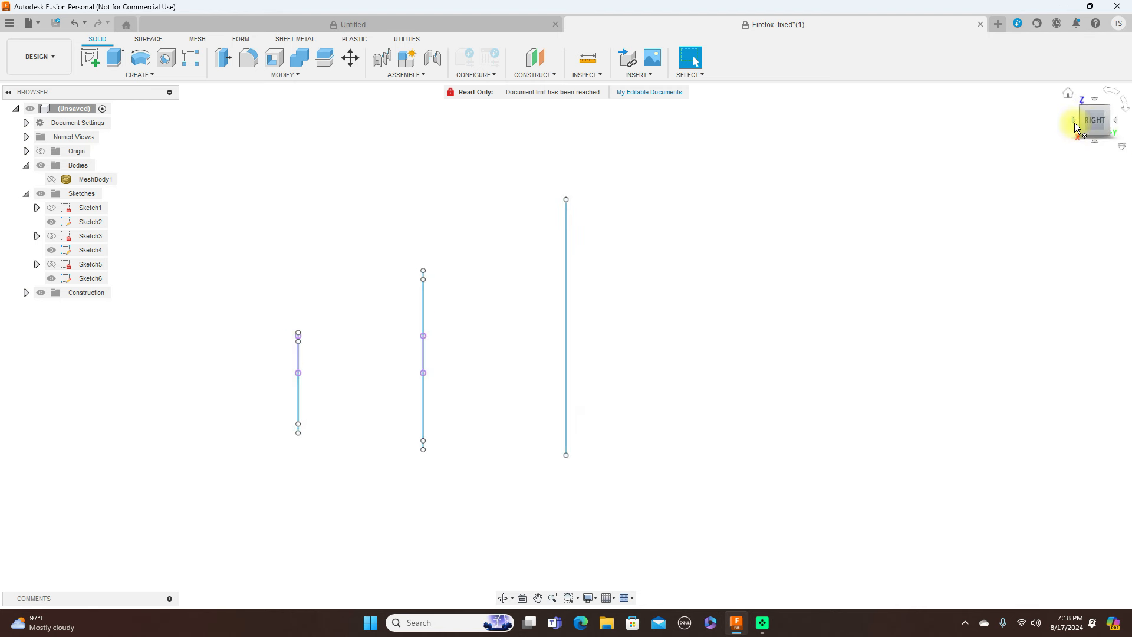
{"action": "left_click", "coordinate": [1075, 123]}
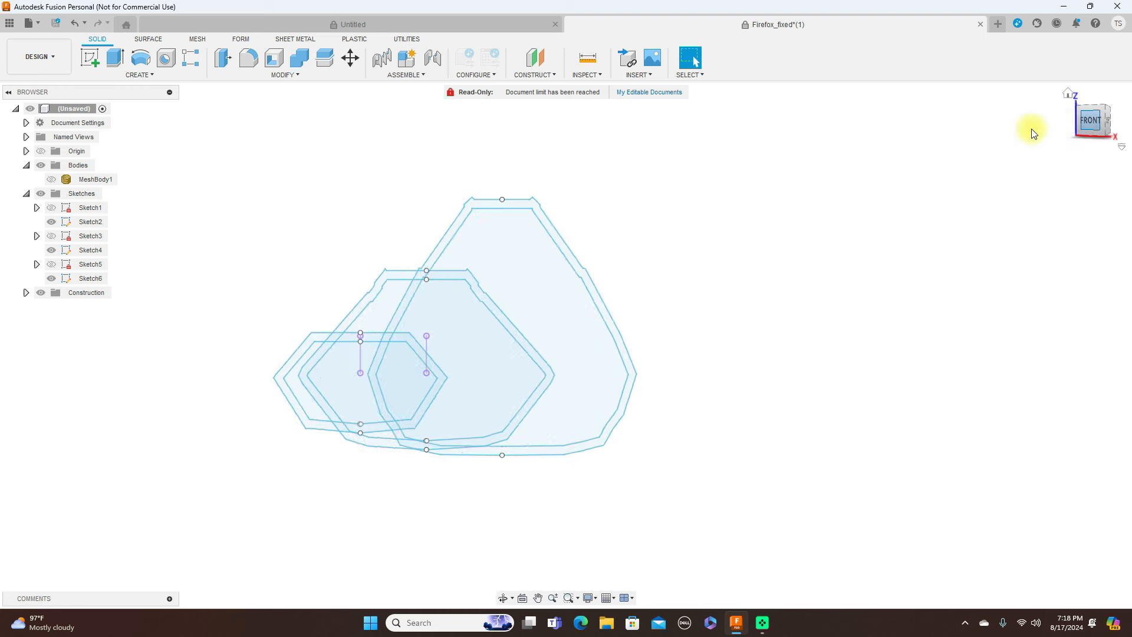
{"action": "left_click", "coordinate": [1111, 128]}
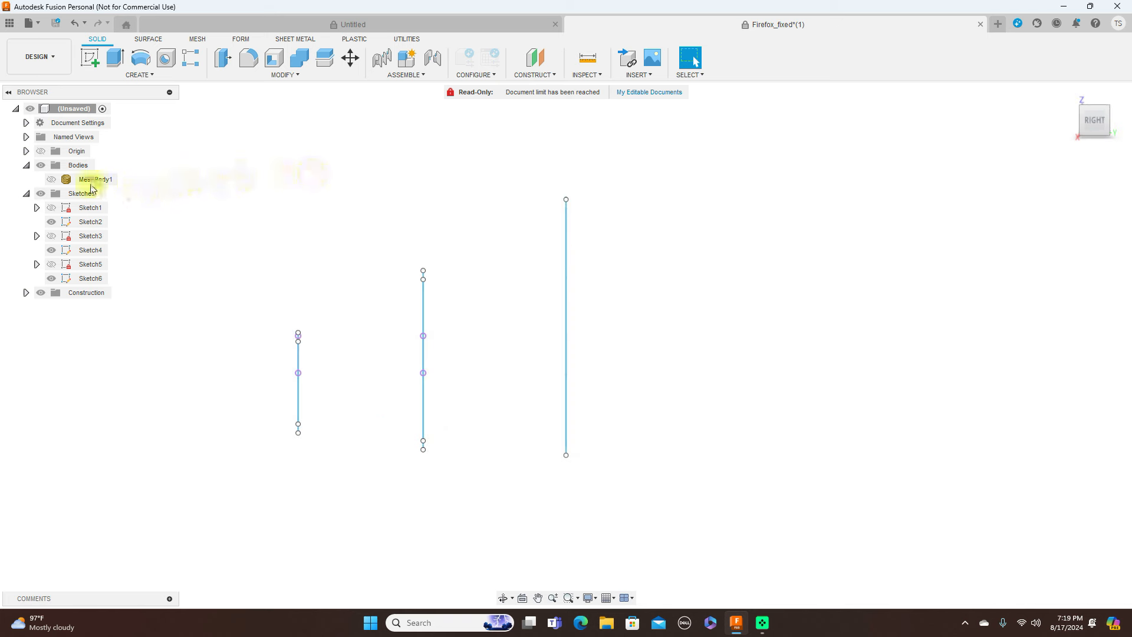
- Show MeshBody1 and inspect where the three section sketches sit on the aircraft nose, from the side and from above
{"action": "left_click", "coordinate": [51, 179]}
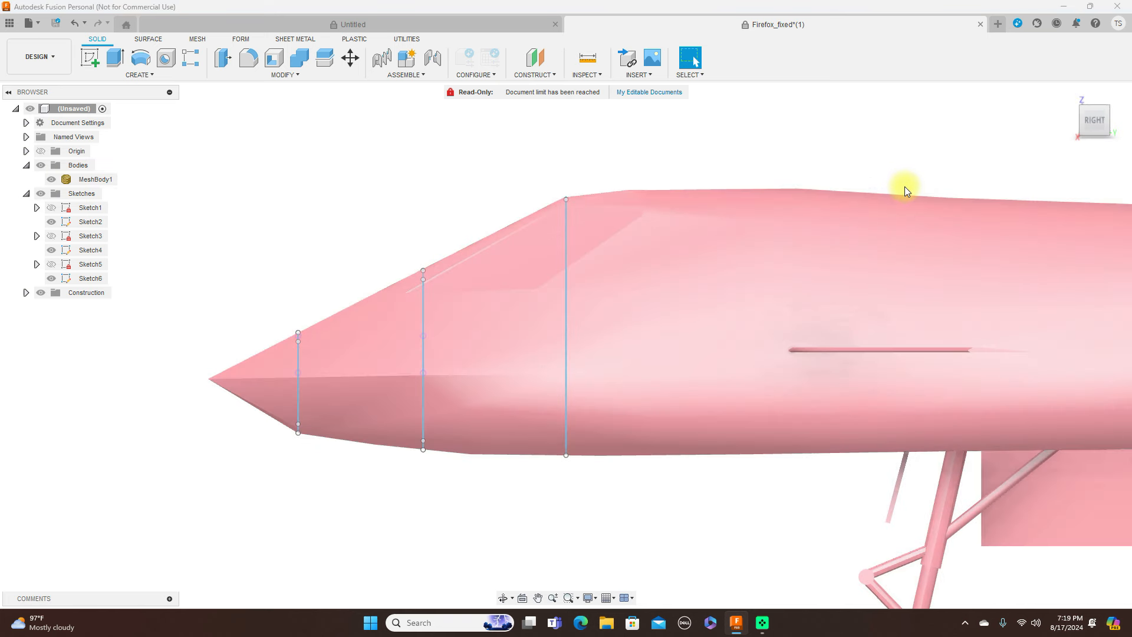
{"action": "scroll", "coordinate": [904, 186], "scroll_direction": "down", "scroll_amount": 3}
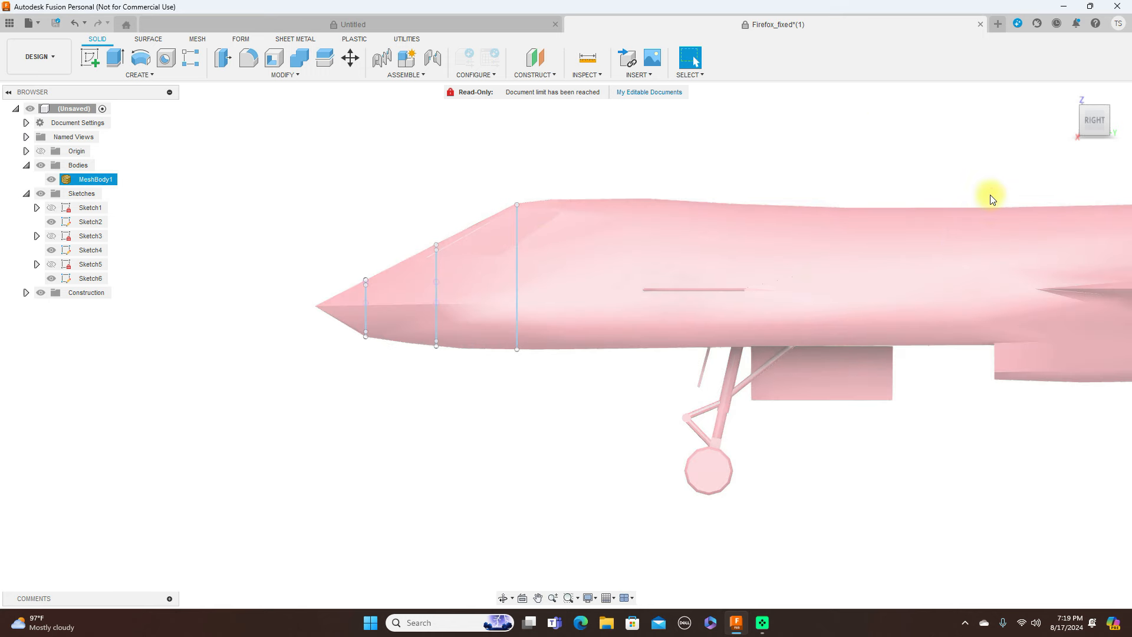
{"action": "scroll", "coordinate": [968, 172], "scroll_direction": "down", "scroll_amount": 2}
{"action": "mouse_move", "coordinate": [1092, 108]}
{"action": "left_mouse_down"}
{"action": "mouse_move", "coordinate": [1095, 120]}
{"action": "mouse_move", "coordinate": [12, 139]}
{"action": "mouse_move", "coordinate": [62, 135]}
{"action": "mouse_move", "coordinate": [87, 123]}
{"action": "mouse_move", "coordinate": [93, 108]}
{"action": "mouse_move", "coordinate": [83, 109]}
{"action": "mouse_move", "coordinate": [1091, 107]}
{"action": "left_mouse_up"}
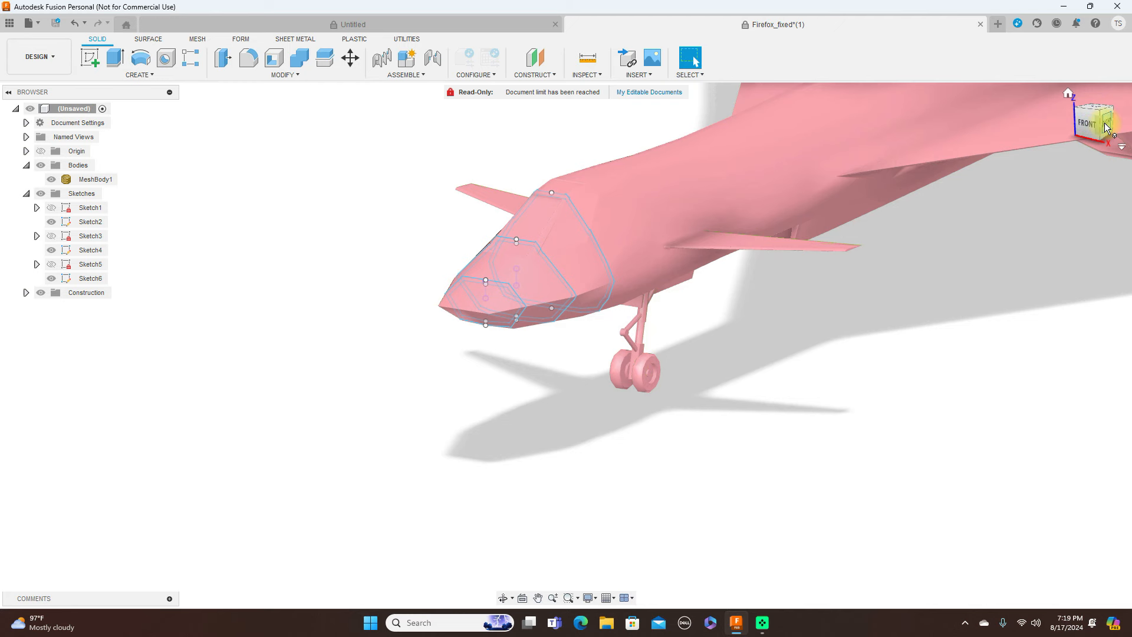
{"action": "left_click", "coordinate": [1105, 128]}
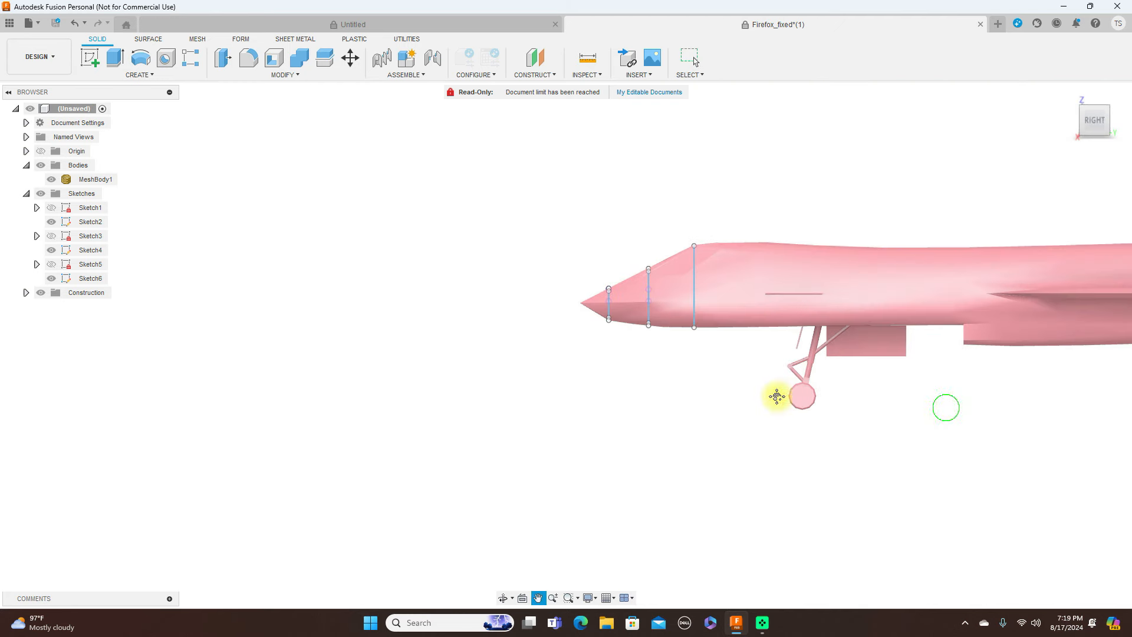
{"action": "middle_click_drag", "start_coordinate": [943, 405], "coordinate": [464, 352]}
{"action": "key", "text": "Escape"}
{"action": "scroll", "coordinate": [766, 369], "scroll_direction": "down", "scroll_amount": 2}
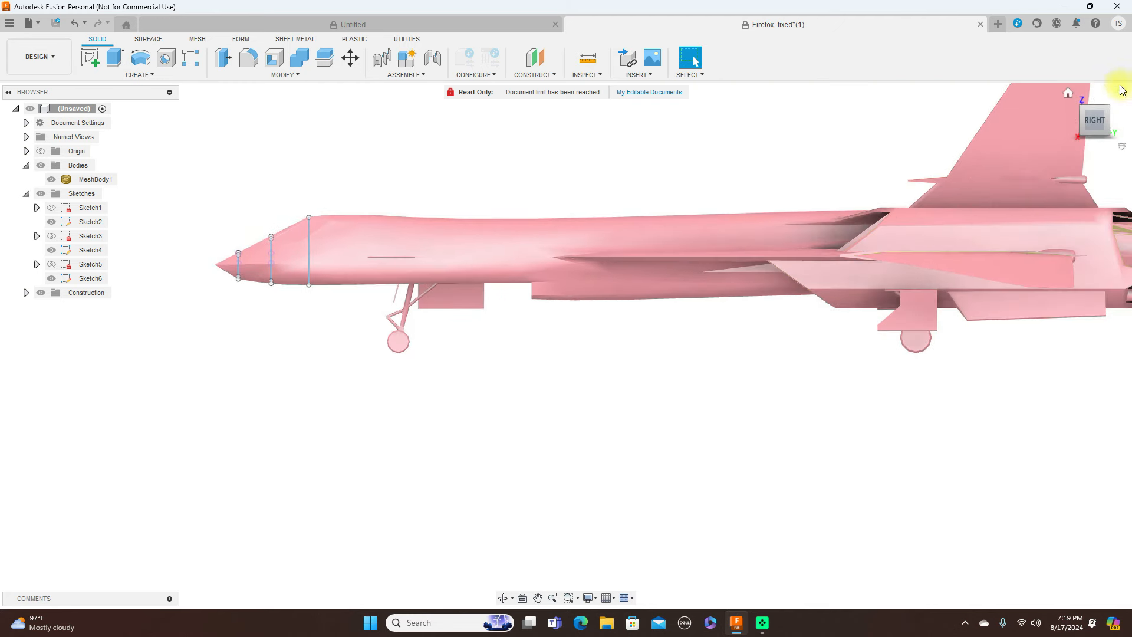
{"action": "left_click", "coordinate": [1095, 97]}
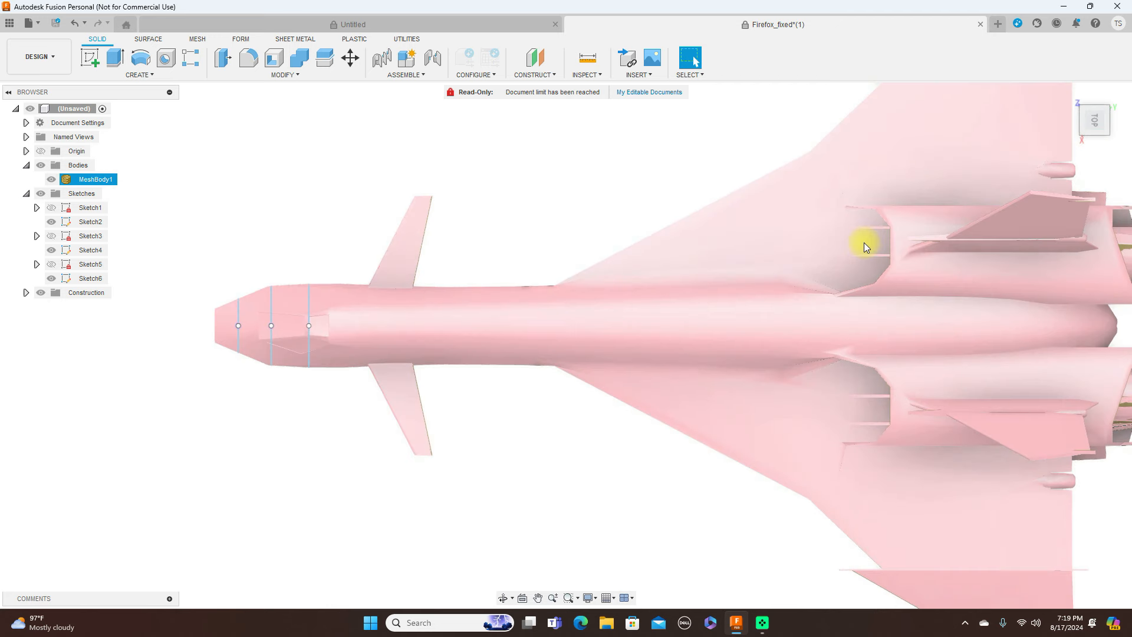
{"action": "scroll", "coordinate": [733, 182], "scroll_direction": "down", "scroll_amount": 2}
{"action": "middle_click_drag", "start_coordinate": [723, 161], "coordinate": [583, 295]}
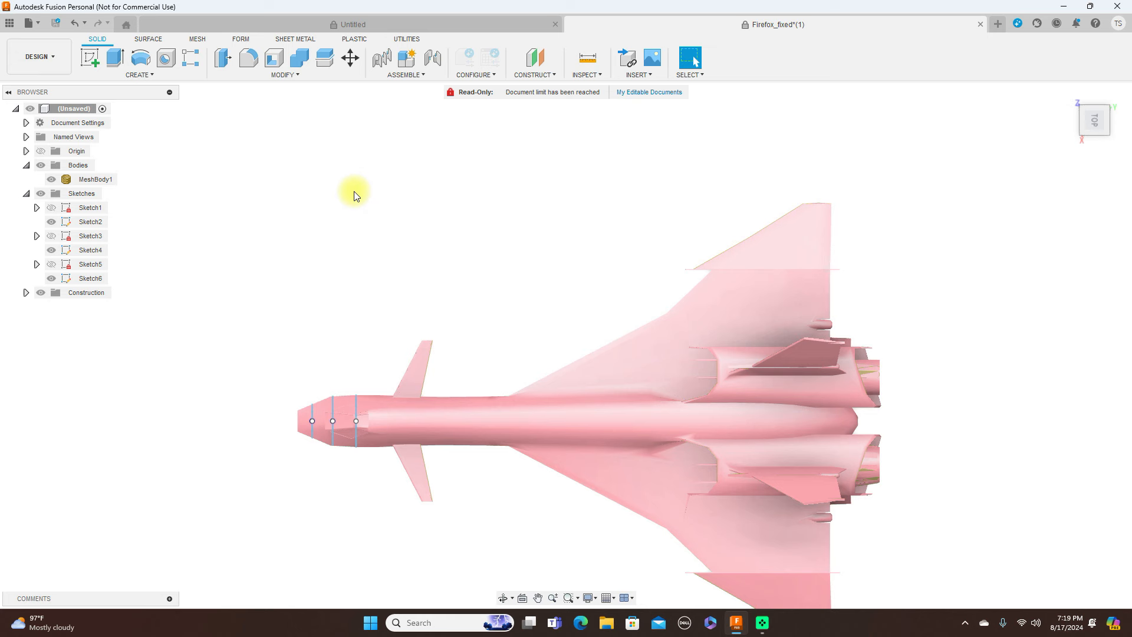
- Start a mesh section sketch, show the origin geometry, and select the aircraft mesh as the body to section
{"action": "left_click", "coordinate": [198, 40]}
{"action": "left_click", "coordinate": [118, 74]}
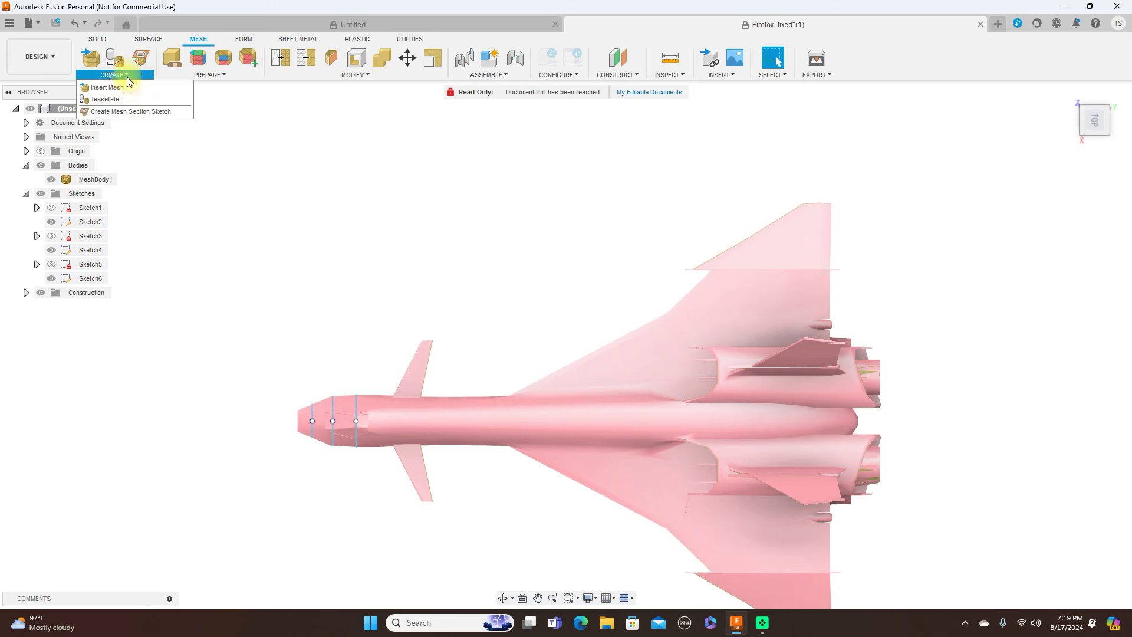
{"action": "left_click", "coordinate": [124, 111]}
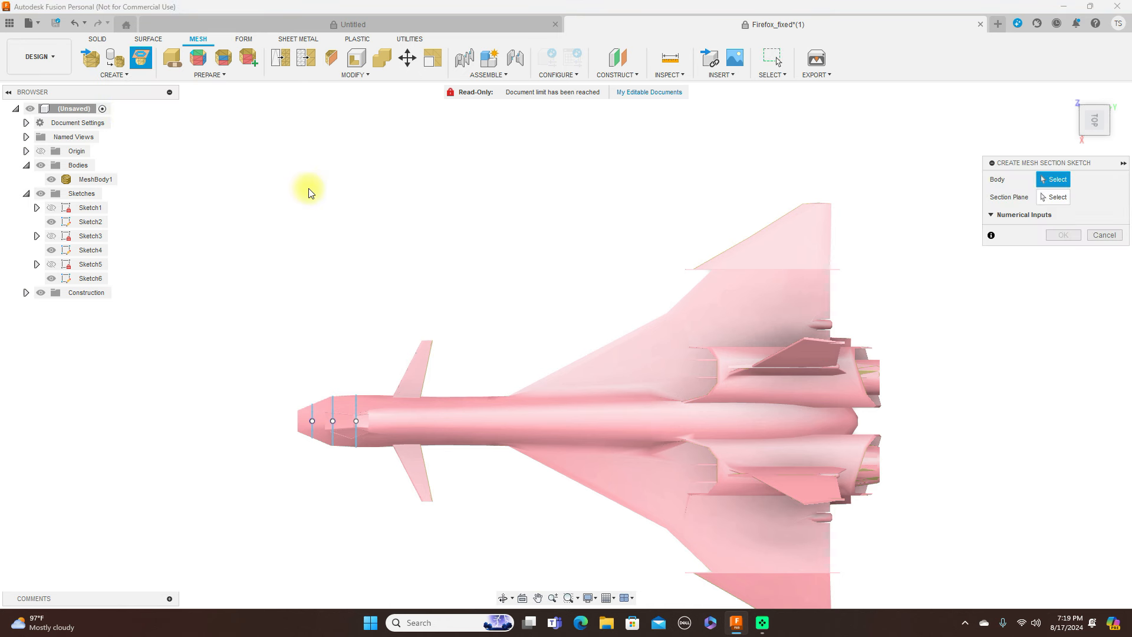
{"action": "scroll", "coordinate": [311, 193], "scroll_direction": "down", "scroll_amount": 1}
{"action": "scroll", "coordinate": [310, 194], "scroll_direction": "down", "scroll_amount": 1}
{"action": "left_click", "coordinate": [41, 151]}
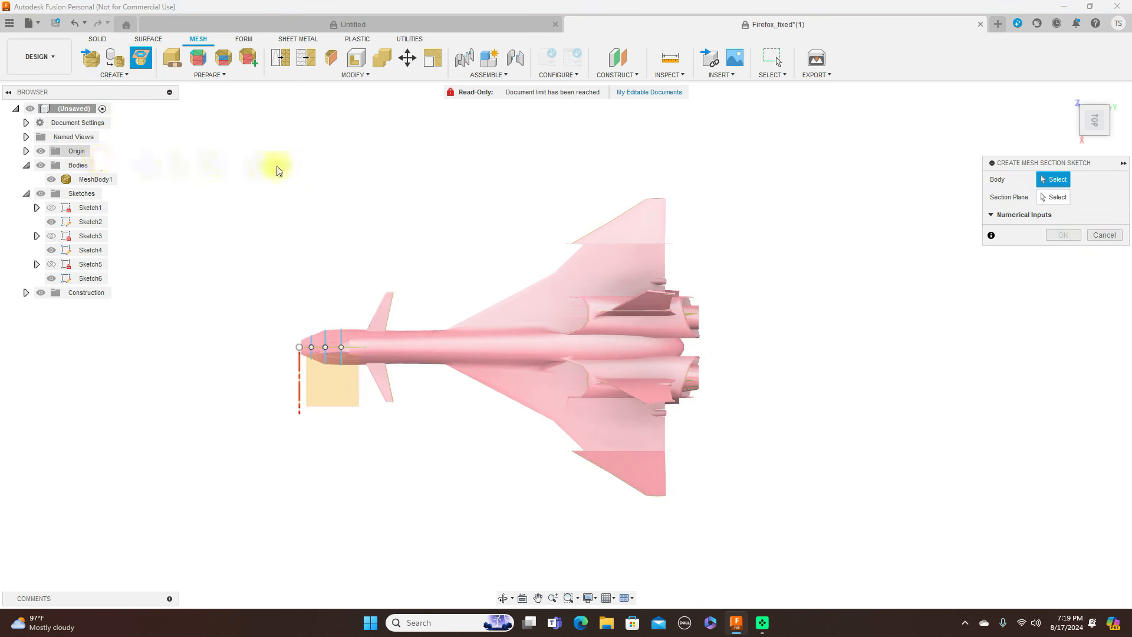
{"action": "scroll", "coordinate": [351, 288], "scroll_direction": "up", "scroll_amount": 1}
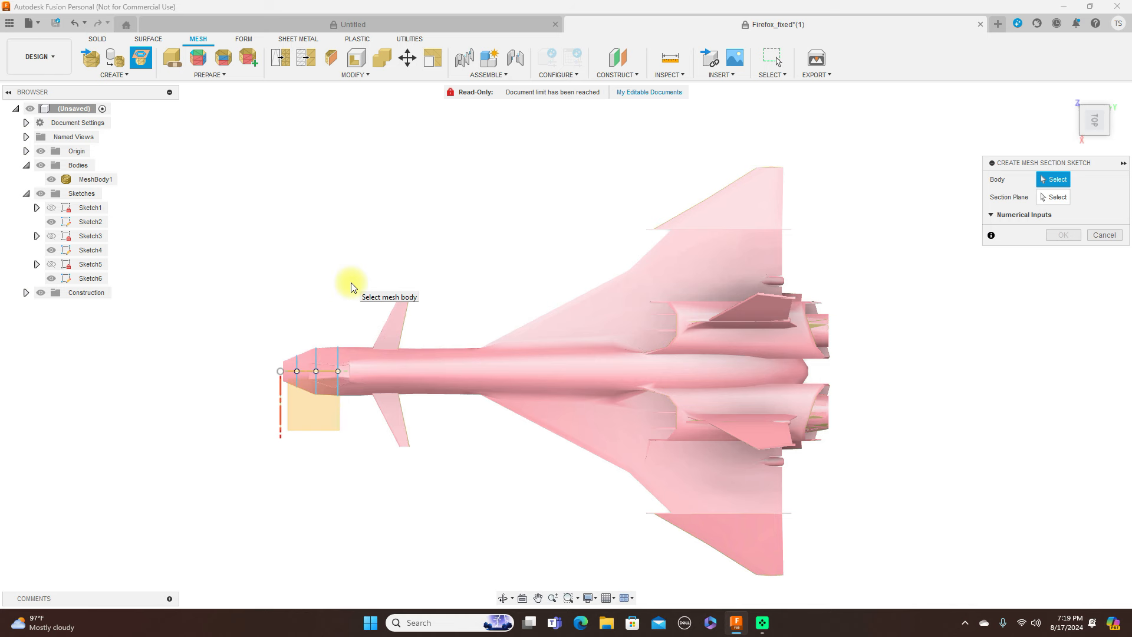
{"action": "scroll", "coordinate": [346, 363], "scroll_direction": "up", "scroll_amount": 2}
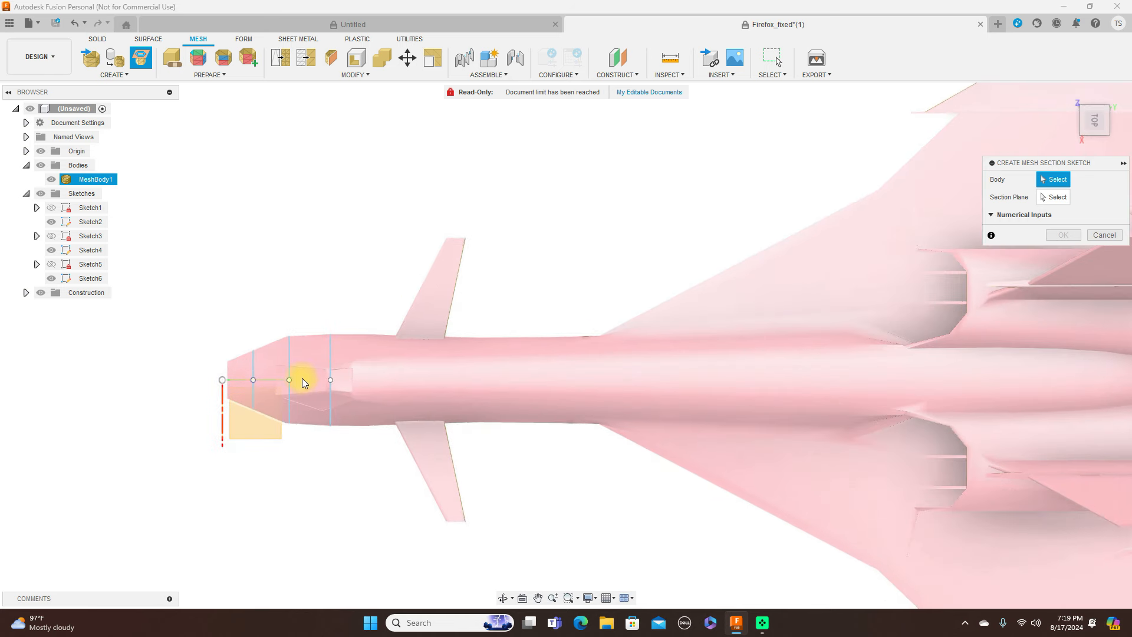
{"action": "left_click", "coordinate": [766, 342]}
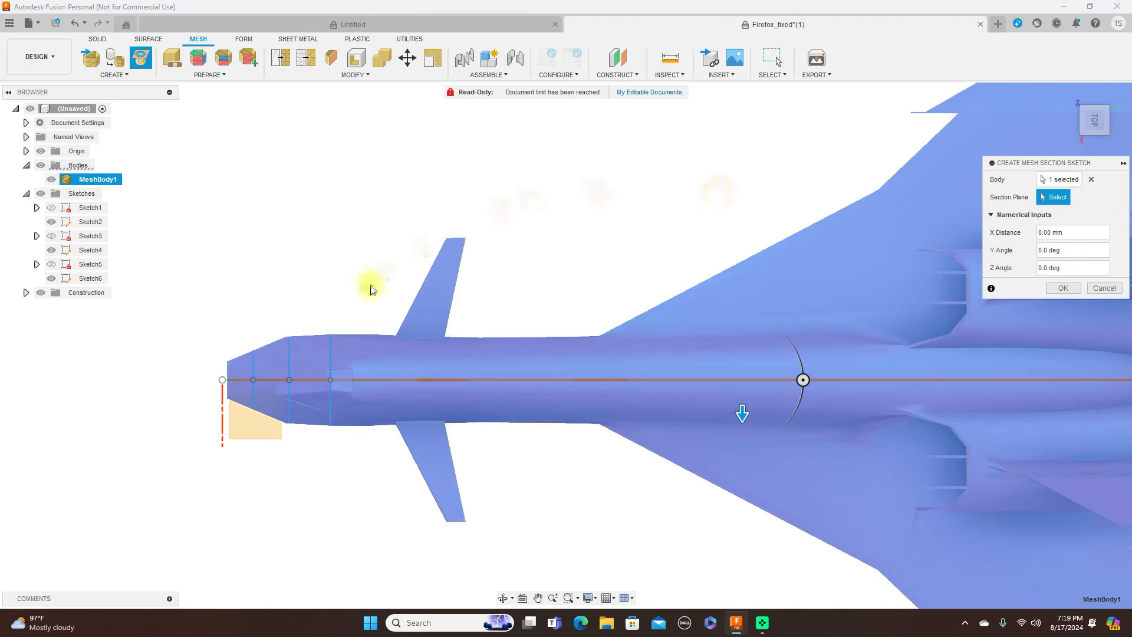
- Section the aircraft mesh parallel to the YZ origin plane at an X distance of -500 mm, cutting through the outer wing
{"action": "left_click", "coordinate": [245, 381]}
{"action": "left_click_drag", "start_coordinate": [222, 417], "coordinate": [253, 264]}
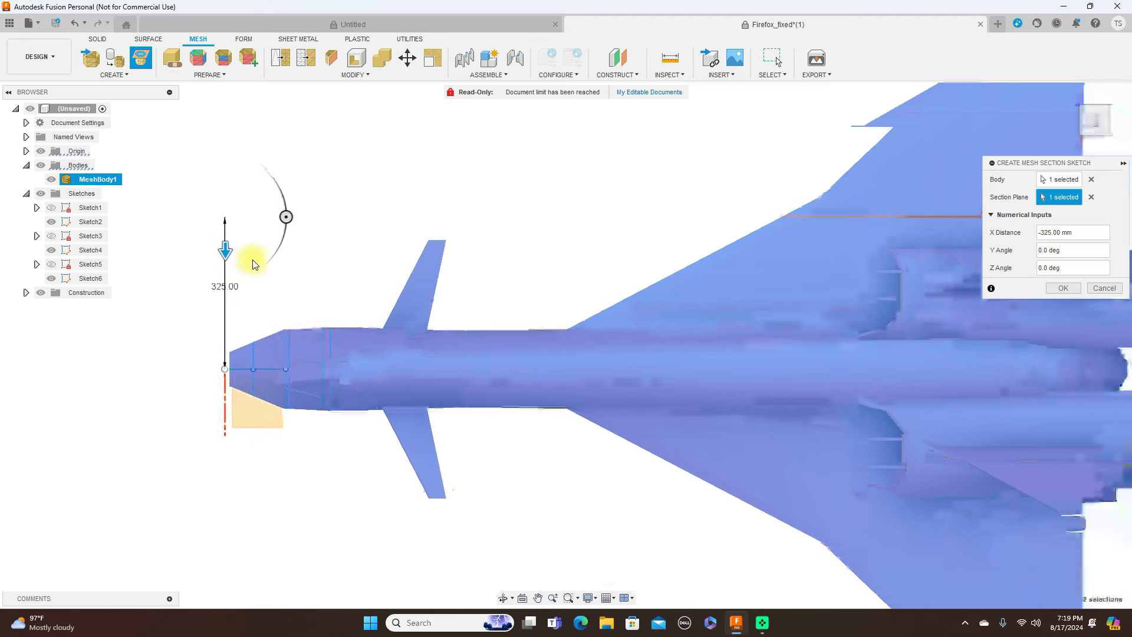
{"action": "scroll", "coordinate": [253, 264], "scroll_direction": "down", "scroll_amount": 4}
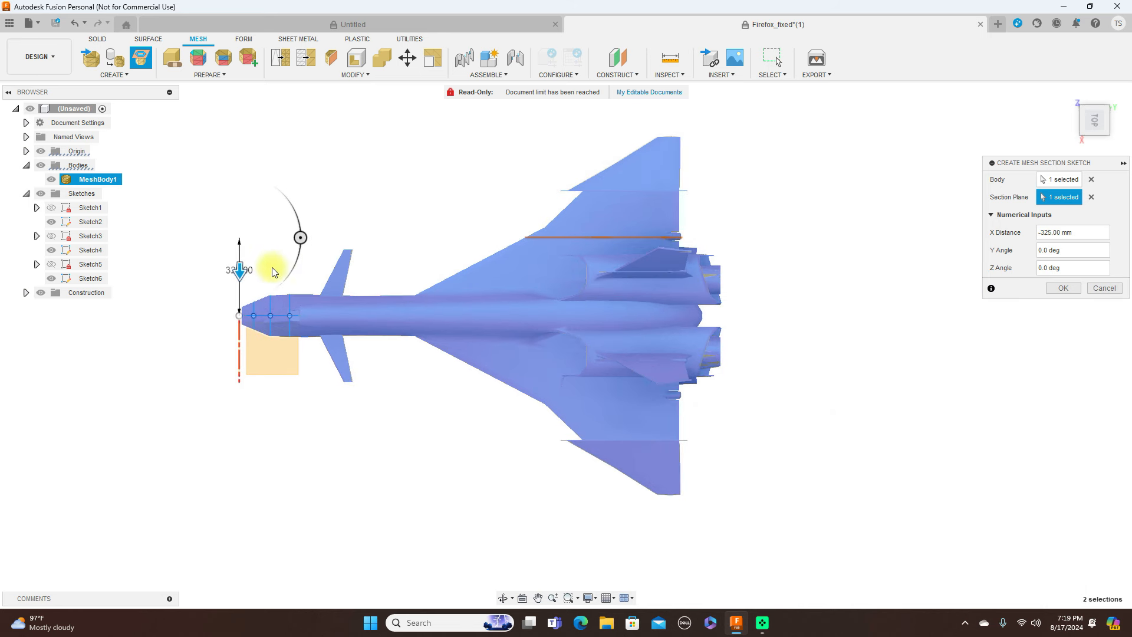
{"action": "left_click_drag", "start_coordinate": [237, 271], "coordinate": [240, 241]}
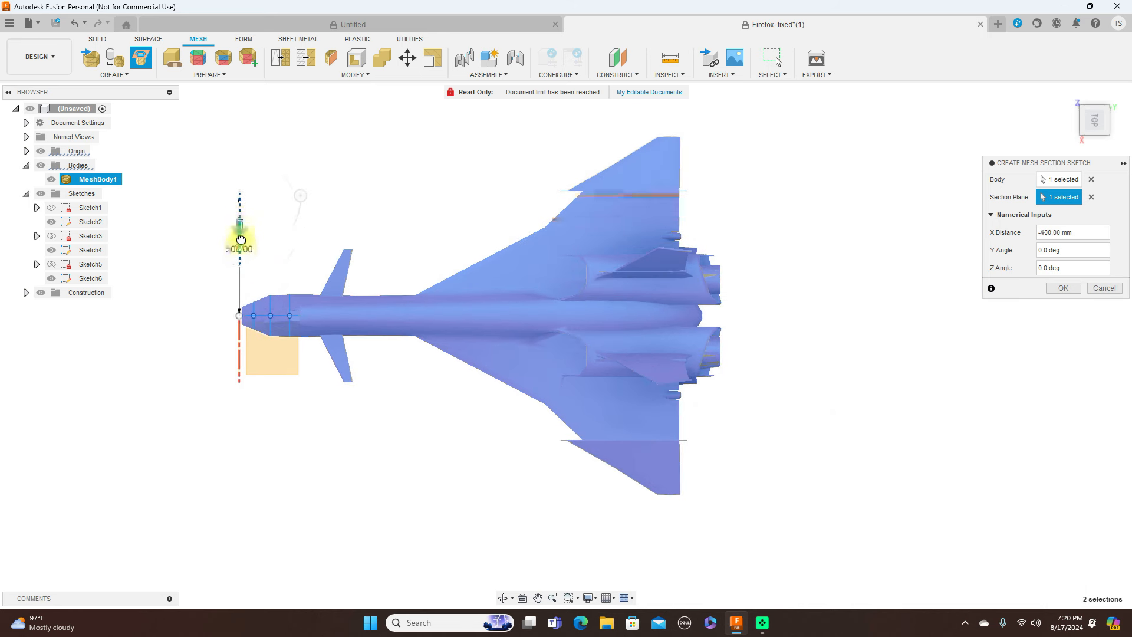
{"action": "scroll", "coordinate": [571, 257], "scroll_direction": "up", "scroll_amount": 4}
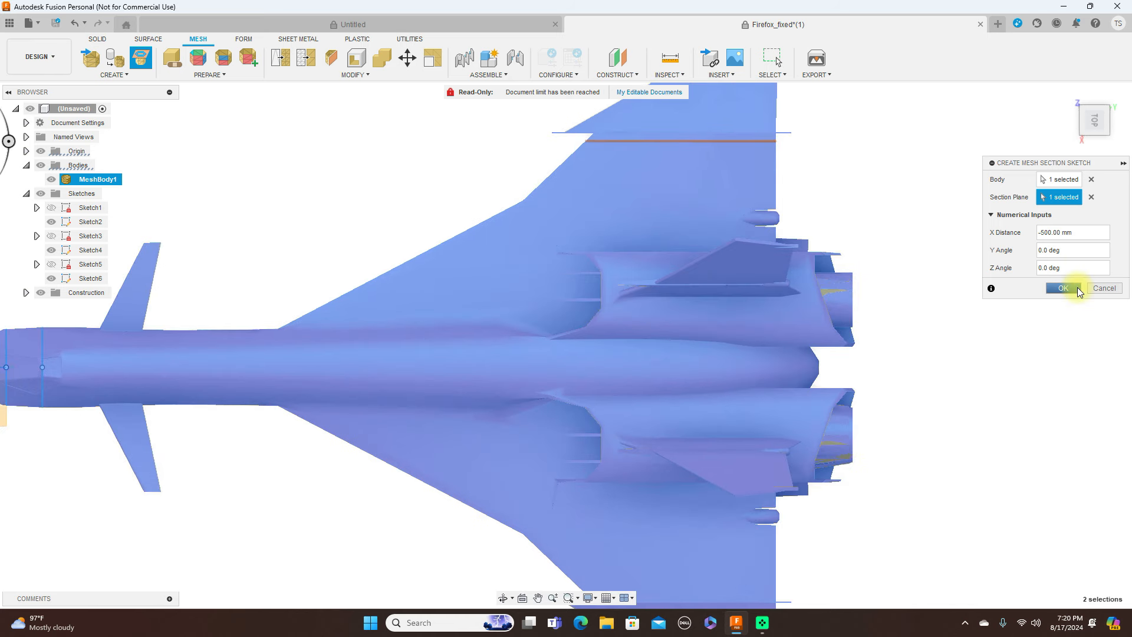
{"action": "left_click", "coordinate": [1063, 287]}
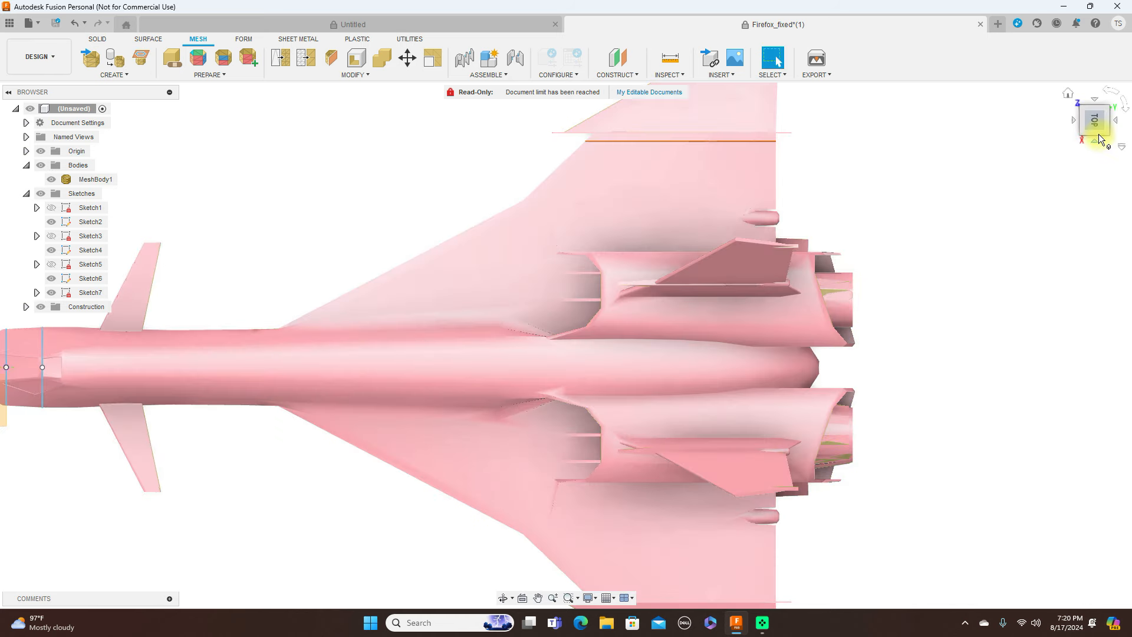
- Hide MeshBody1 and inspect the wing section outline at an angle and from the right side
{"action": "left_click", "coordinate": [1098, 139]}
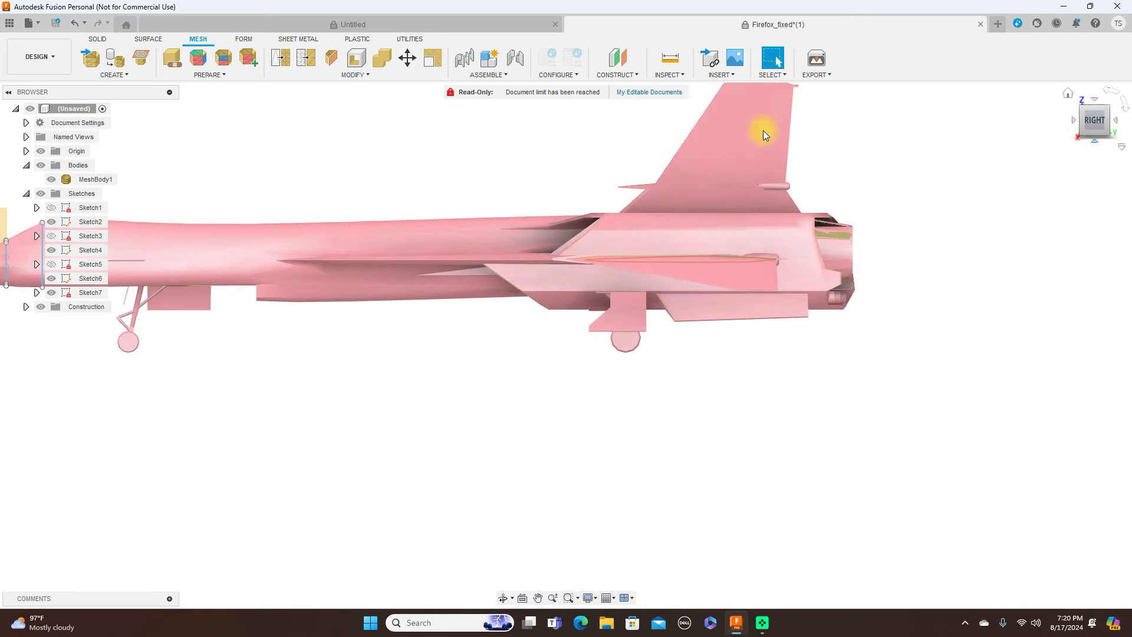
{"action": "left_click", "coordinate": [45, 165]}
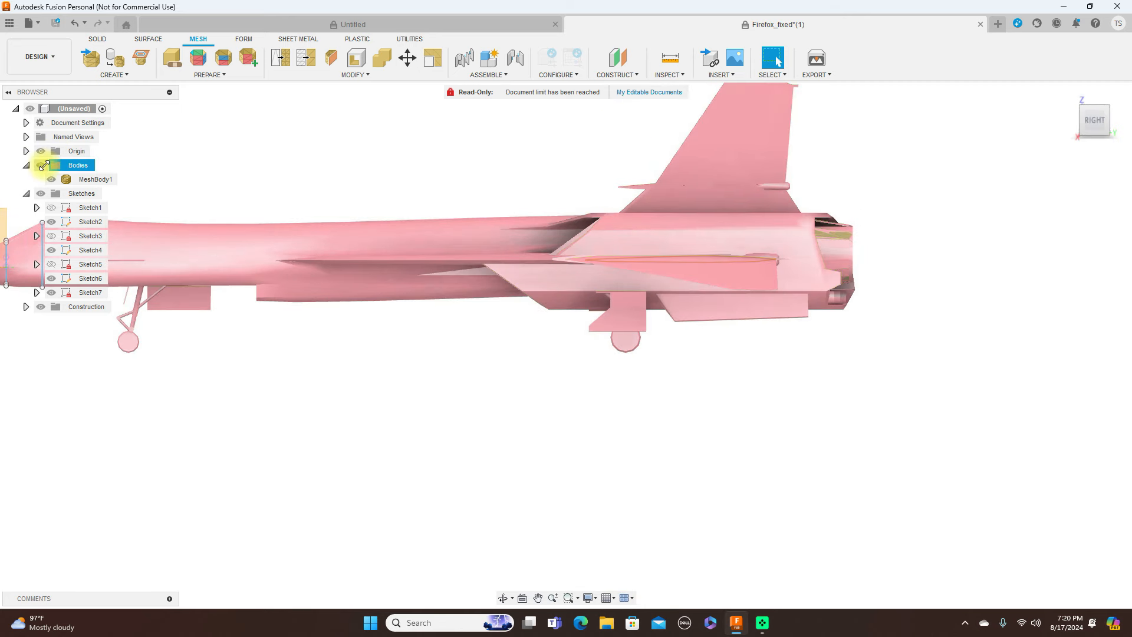
{"action": "left_click", "coordinate": [51, 179]}
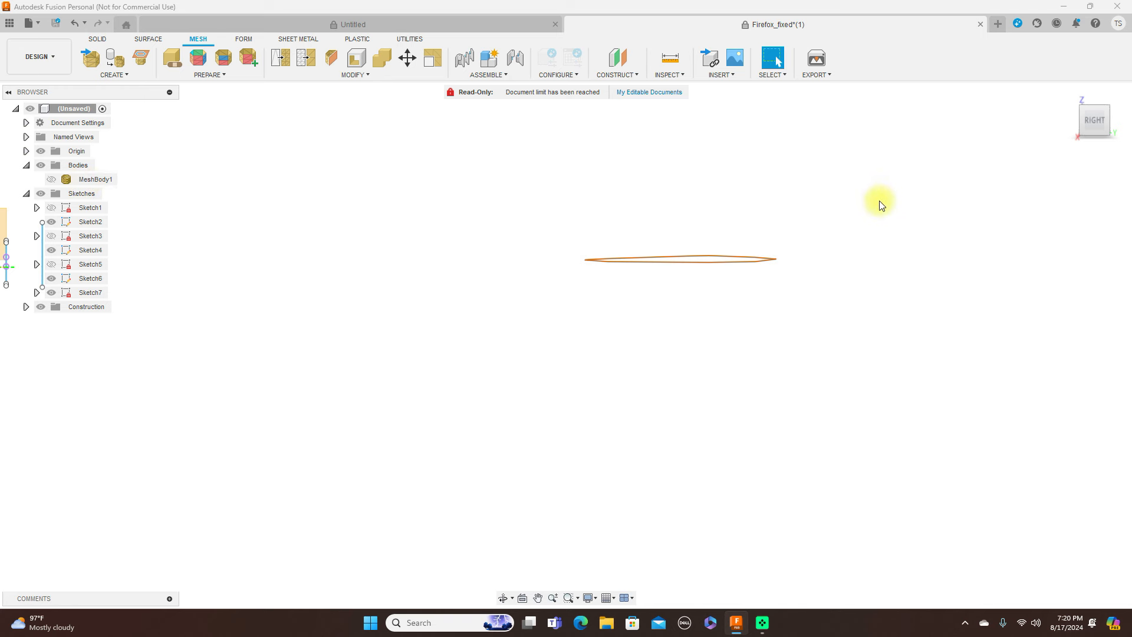
{"action": "scroll", "coordinate": [879, 204], "scroll_direction": "down", "scroll_amount": 4}
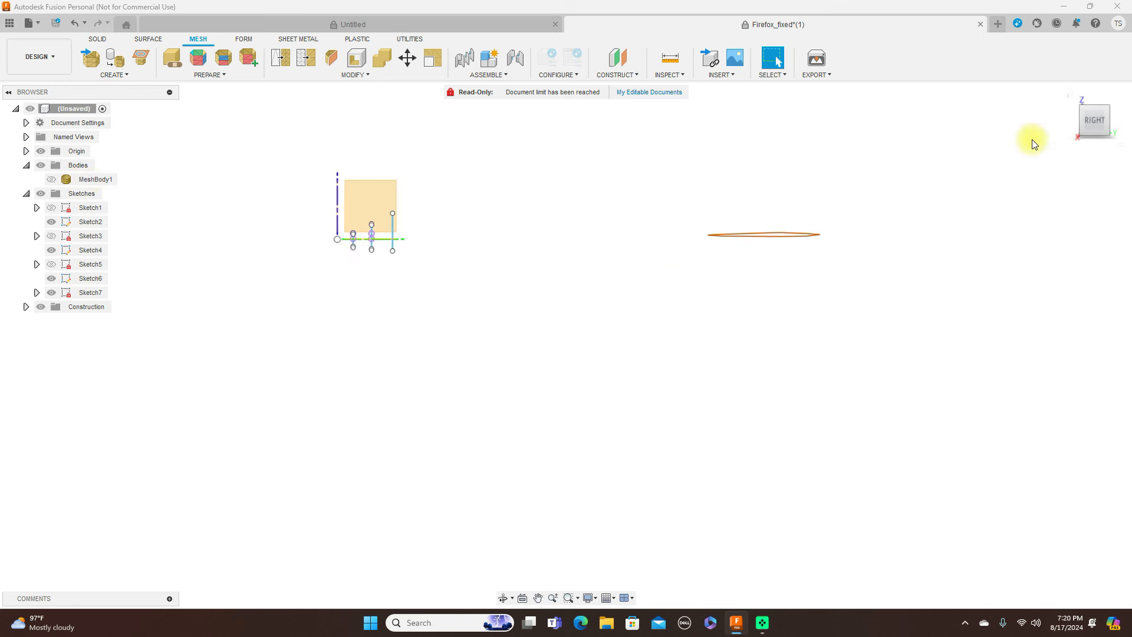
{"action": "left_click_drag", "start_coordinate": [1081, 116], "coordinate": [1119, 143]}
{"action": "scroll", "coordinate": [834, 238], "scroll_direction": "up", "scroll_amount": 4}
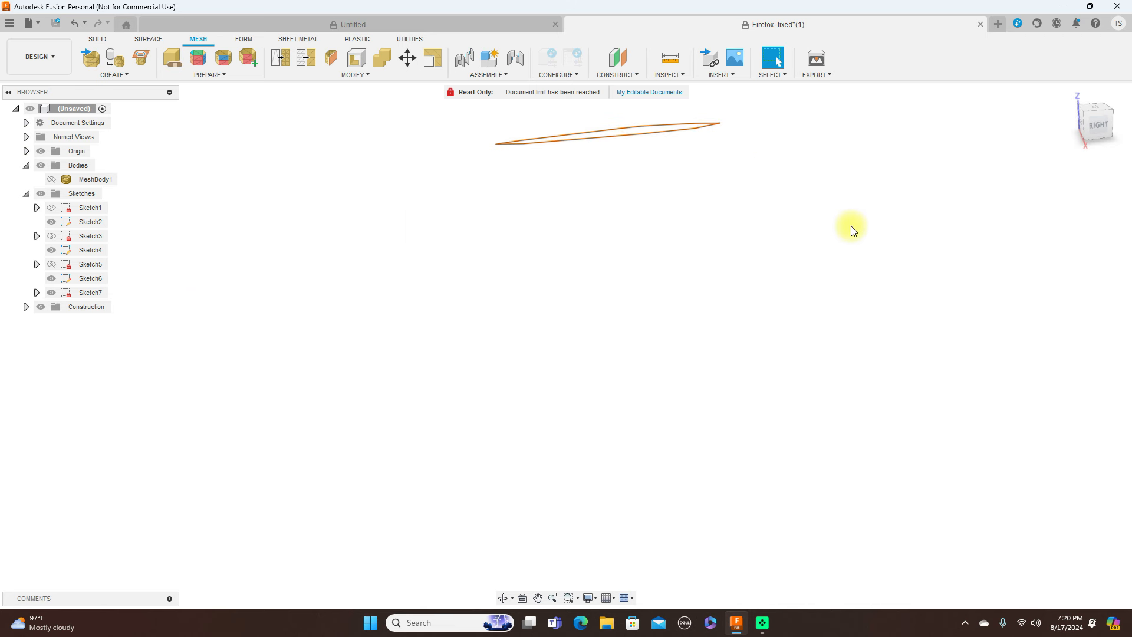
{"action": "left_click", "coordinate": [1094, 124]}
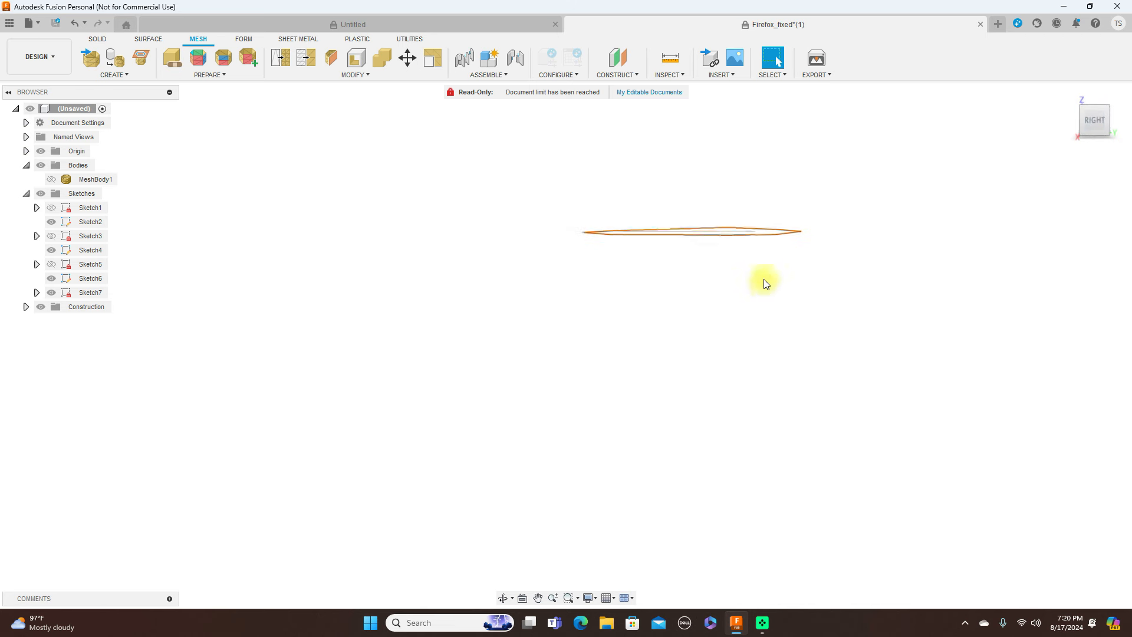
- Begin an offset construction plane from the YZ origin plane and extend its distance to -500 mm, level with the wing section
{"action": "left_click", "coordinate": [99, 39]}
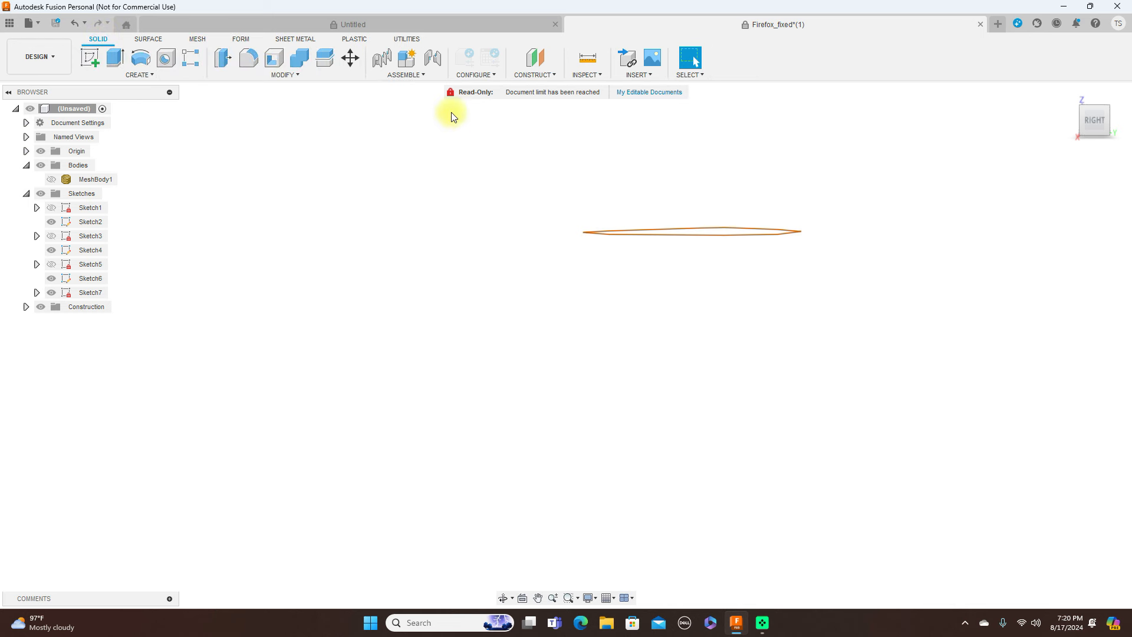
{"action": "left_click", "coordinate": [557, 76]}
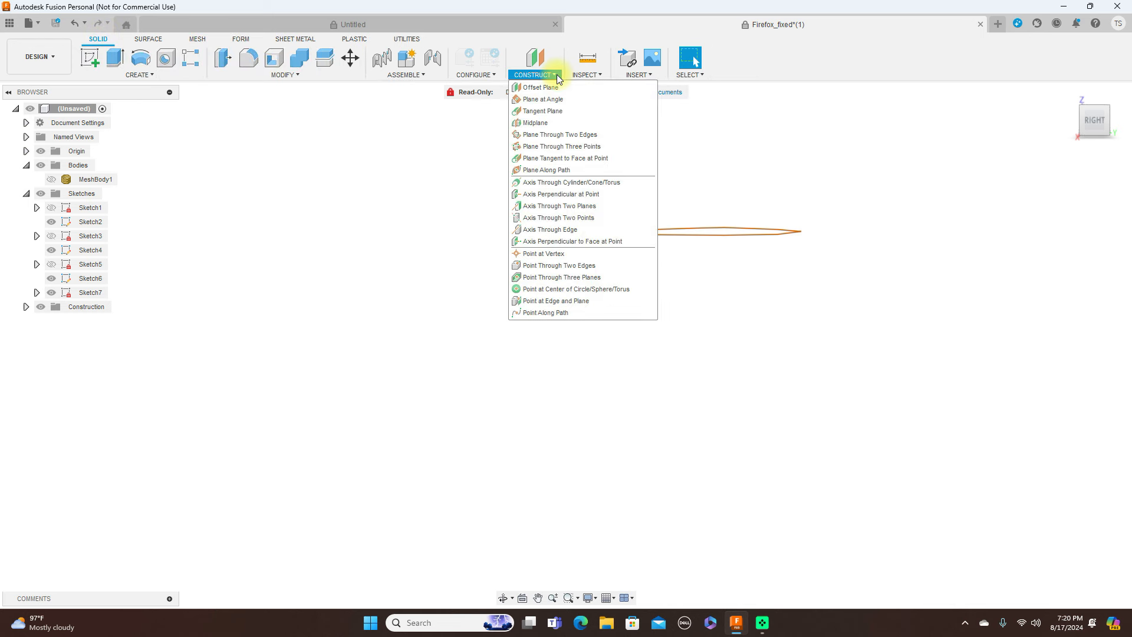
{"action": "left_click", "coordinate": [554, 88]}
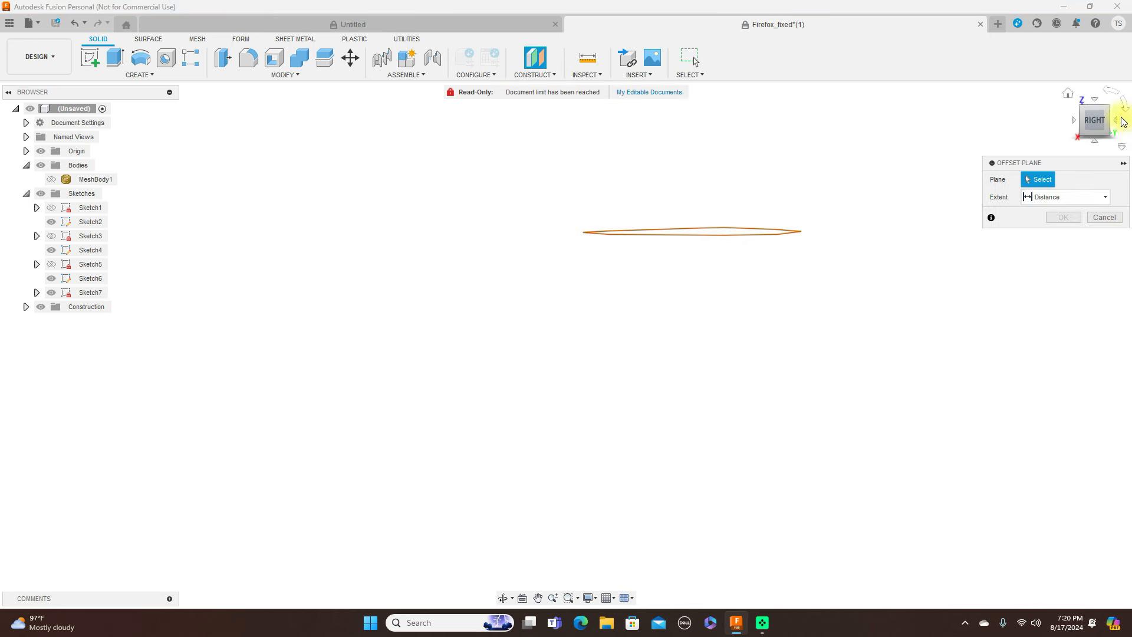
{"action": "left_click", "coordinate": [1099, 101]}
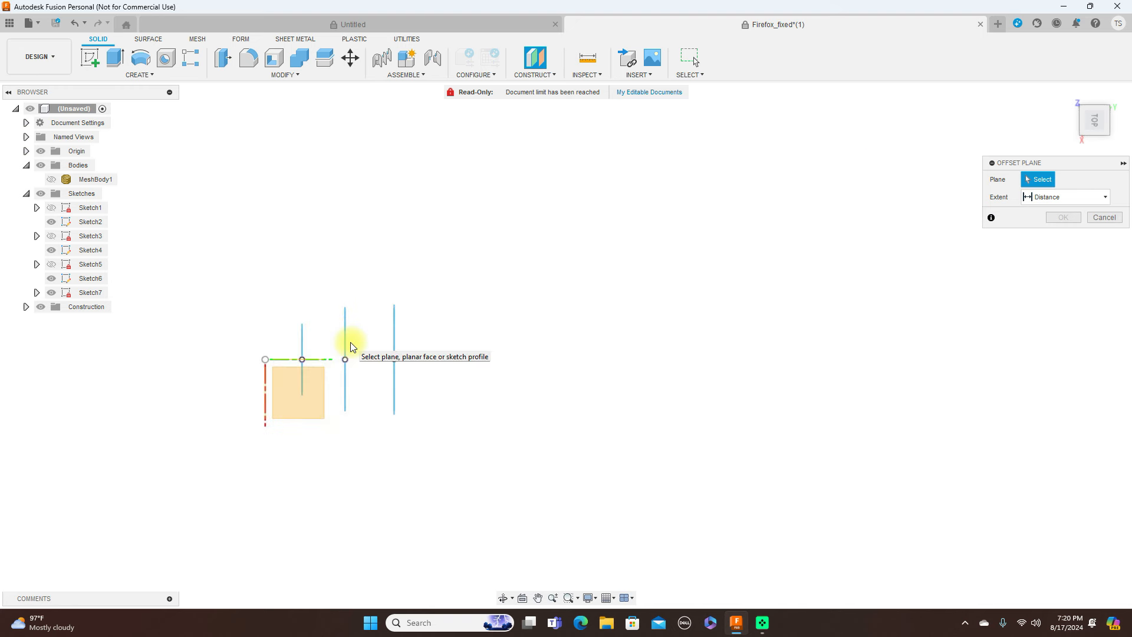
{"action": "left_click", "coordinate": [317, 359]}
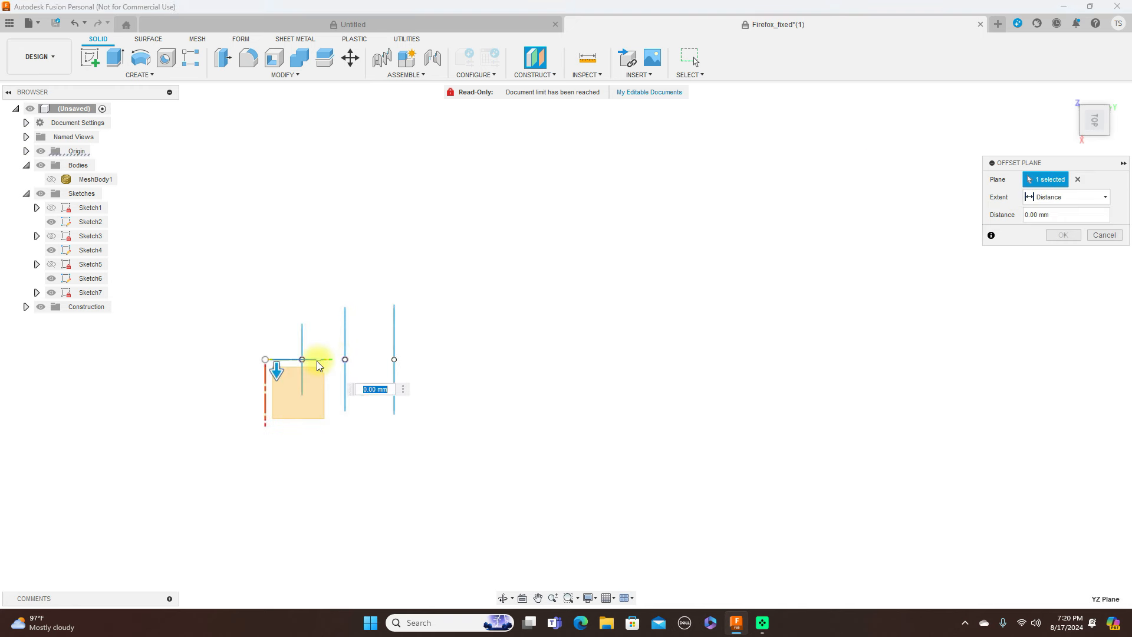
{"action": "left_click_drag", "start_coordinate": [277, 367], "coordinate": [302, 204]}
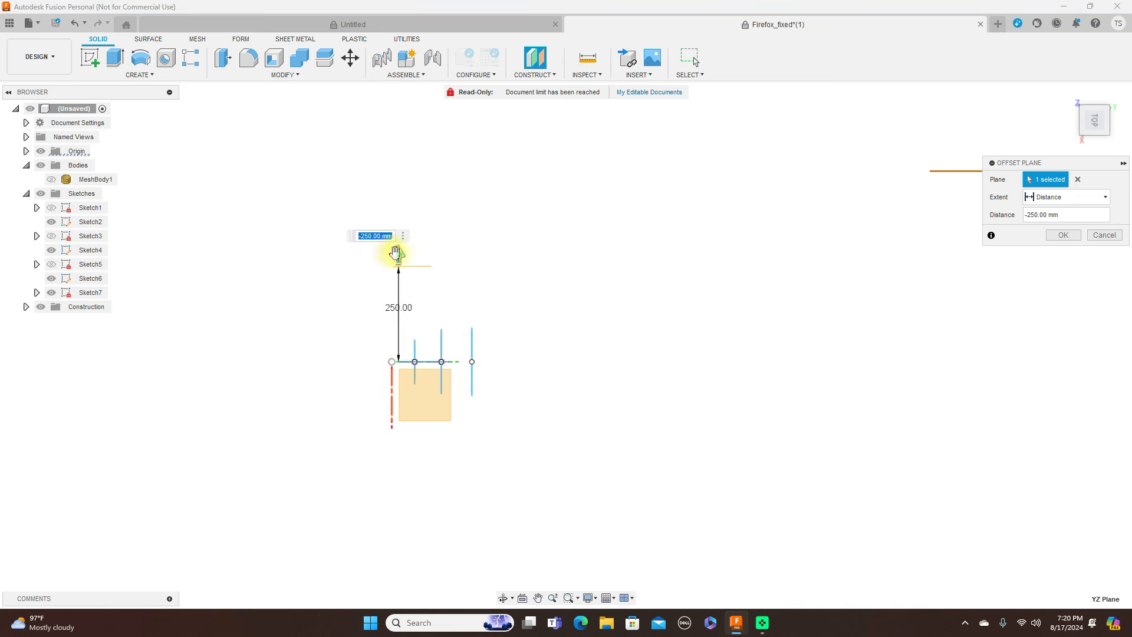
{"action": "left_click_drag", "start_coordinate": [395, 257], "coordinate": [397, 178]}
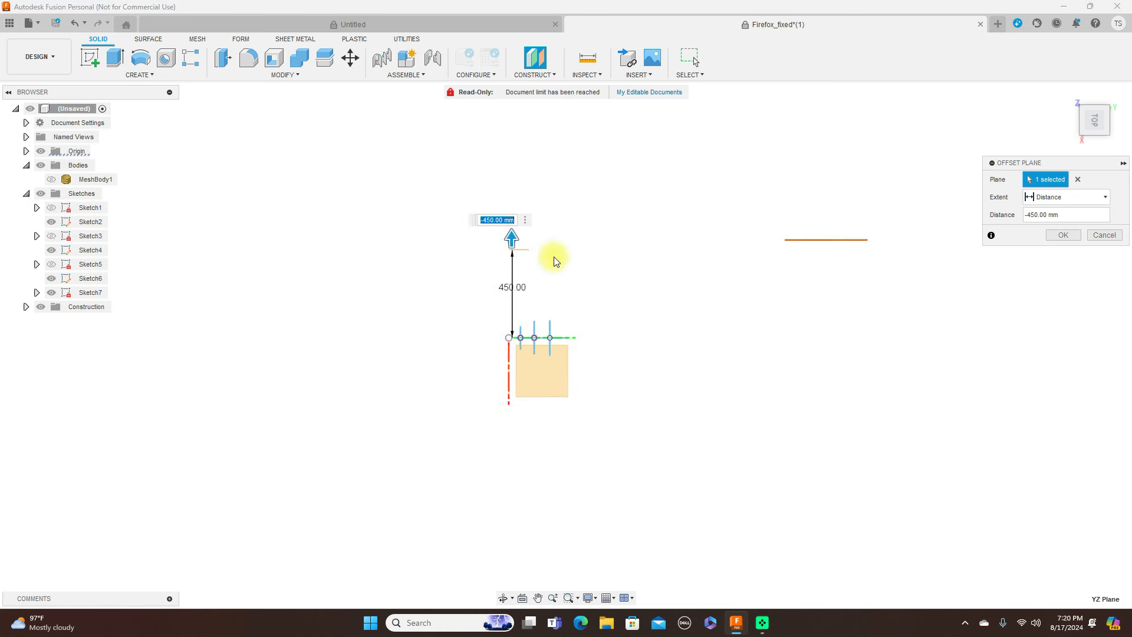
{"action": "left_click_drag", "start_coordinate": [477, 223], "coordinate": [298, 197]}
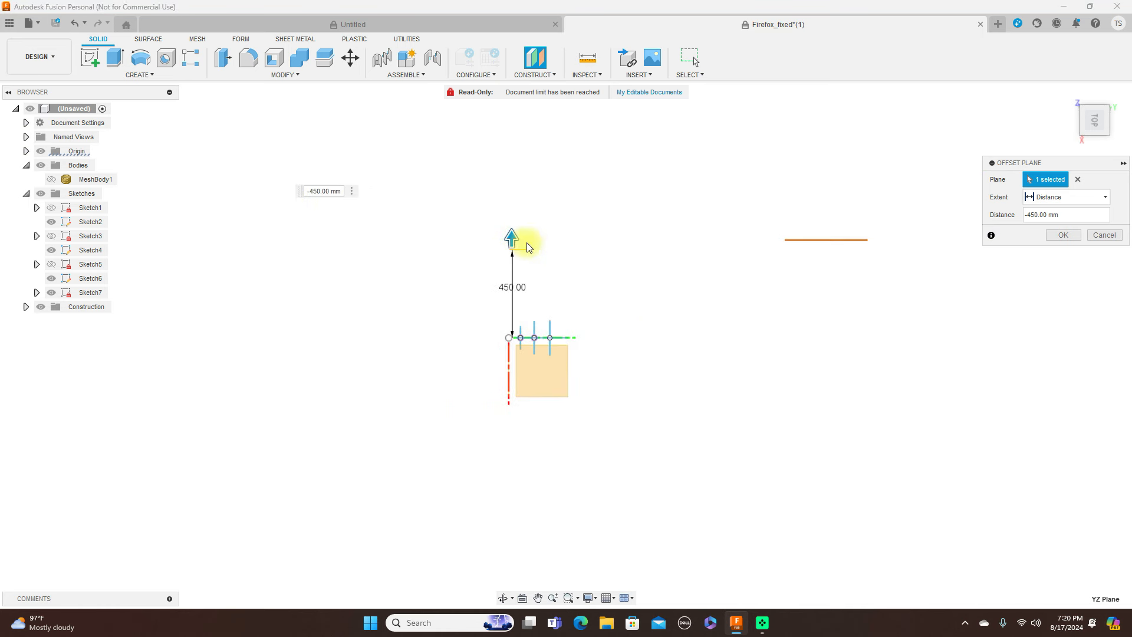
{"action": "left_click_drag", "start_coordinate": [510, 236], "coordinate": [513, 223]}
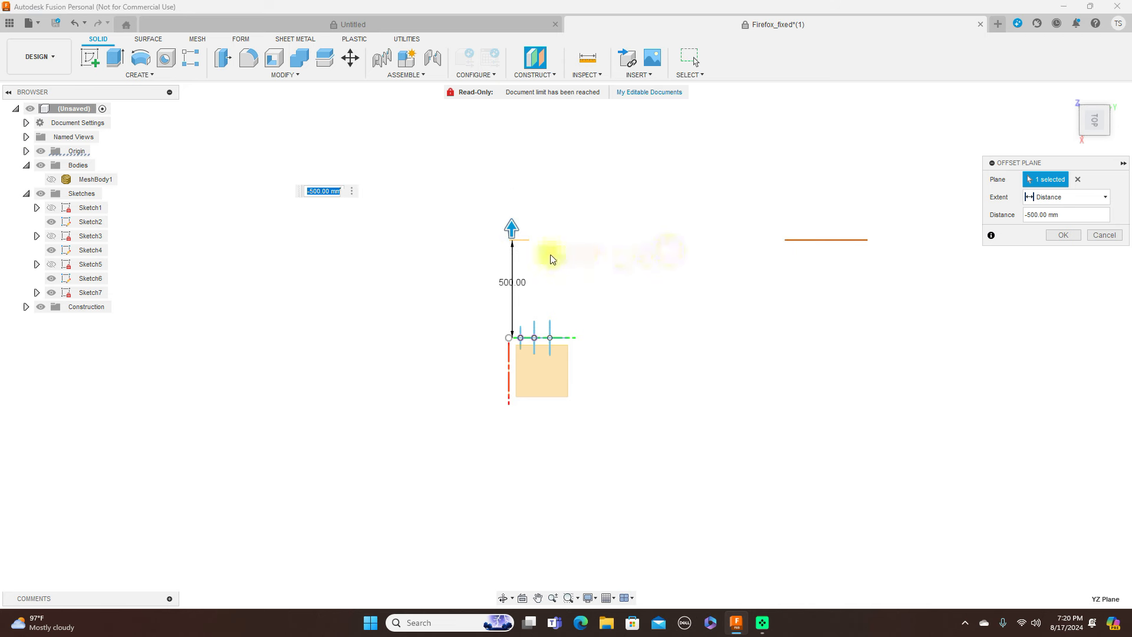
- Reduce the offset plane's distance to -475 mm and create the plane
{"action": "scroll", "coordinate": [627, 258], "scroll_direction": "up", "scroll_amount": 3}
{"action": "middle_click_drag", "start_coordinate": [822, 293], "coordinate": [728, 312]}
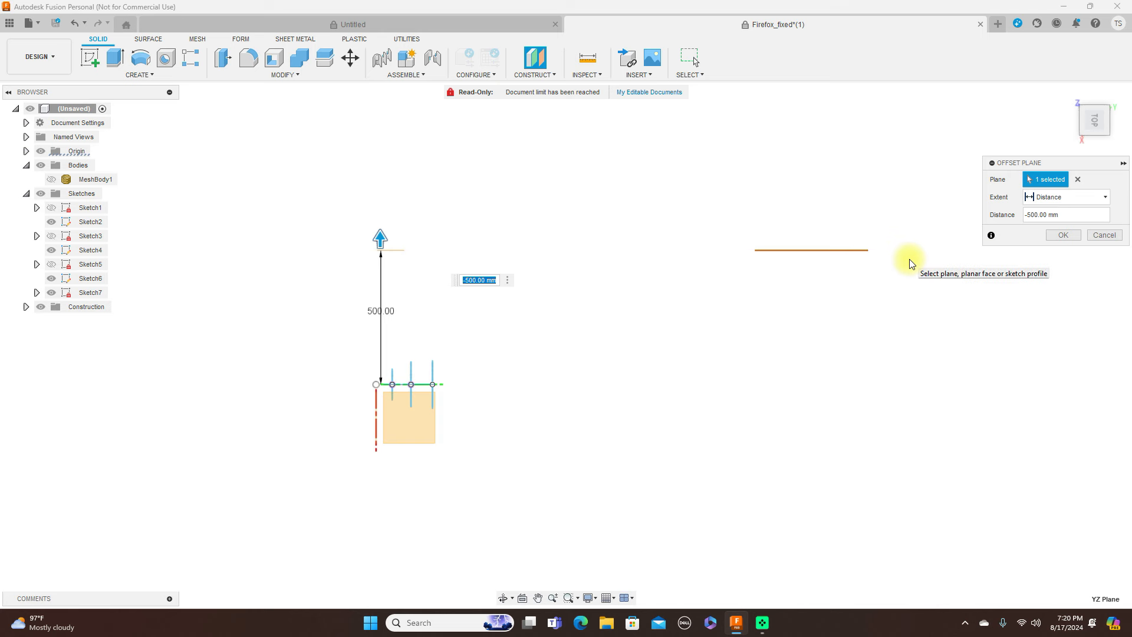
{"action": "scroll", "coordinate": [505, 226], "scroll_direction": "up", "scroll_amount": 1}
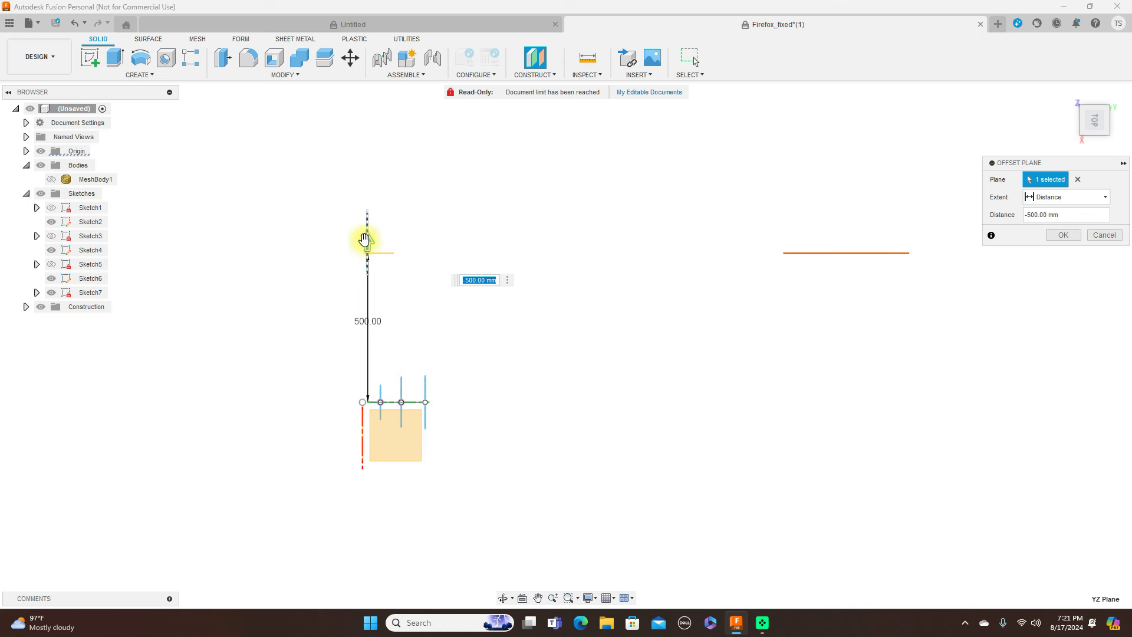
{"action": "left_click", "coordinate": [365, 242]}
{"action": "left_click_drag", "start_coordinate": [365, 247], "coordinate": [365, 255]}
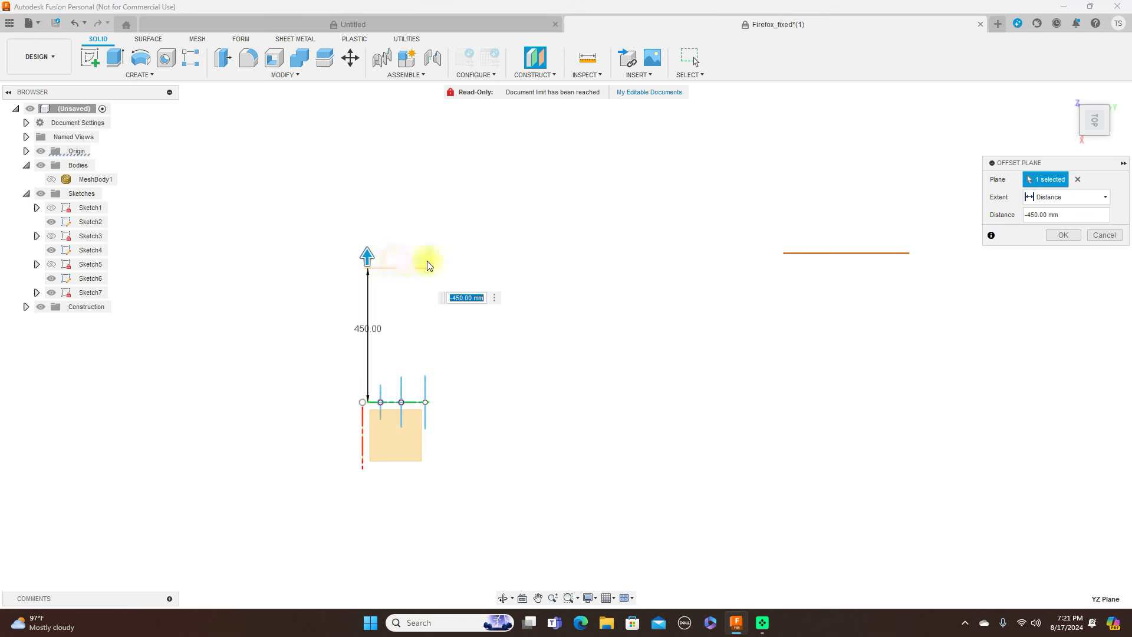
{"action": "scroll", "coordinate": [373, 260], "scroll_direction": "up", "scroll_amount": 2}
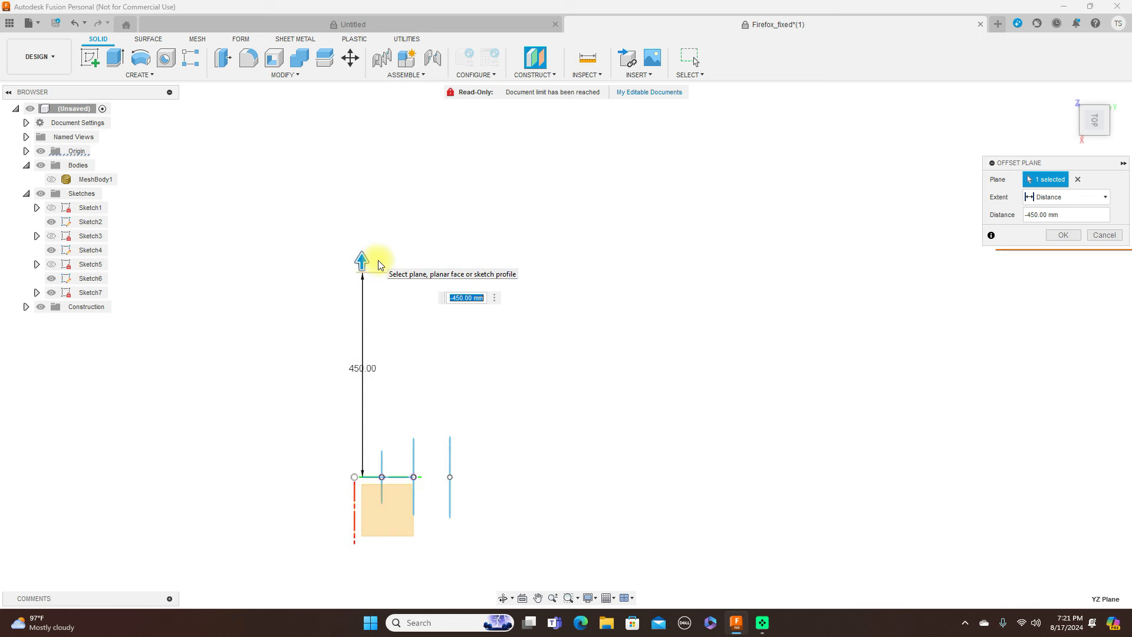
{"action": "left_click_drag", "start_coordinate": [362, 254], "coordinate": [364, 245]}
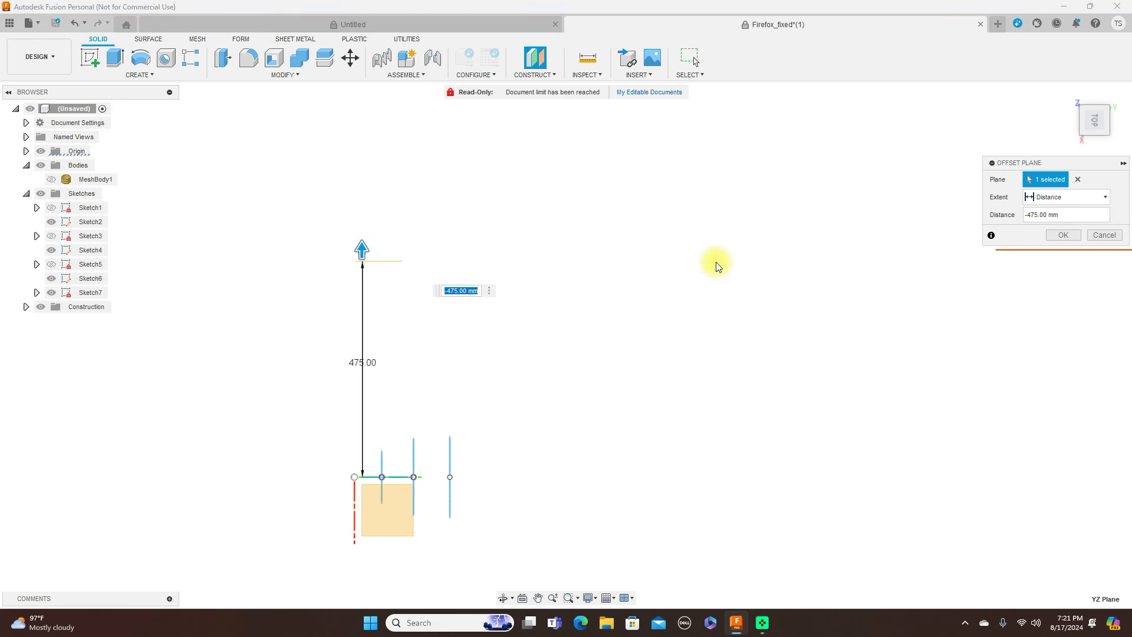
{"action": "left_click", "coordinate": [1065, 235]}
- Stretch the displayed extent of the new offset plane lengthwise towards the wing section
{"action": "left_click", "coordinate": [1096, 141]}
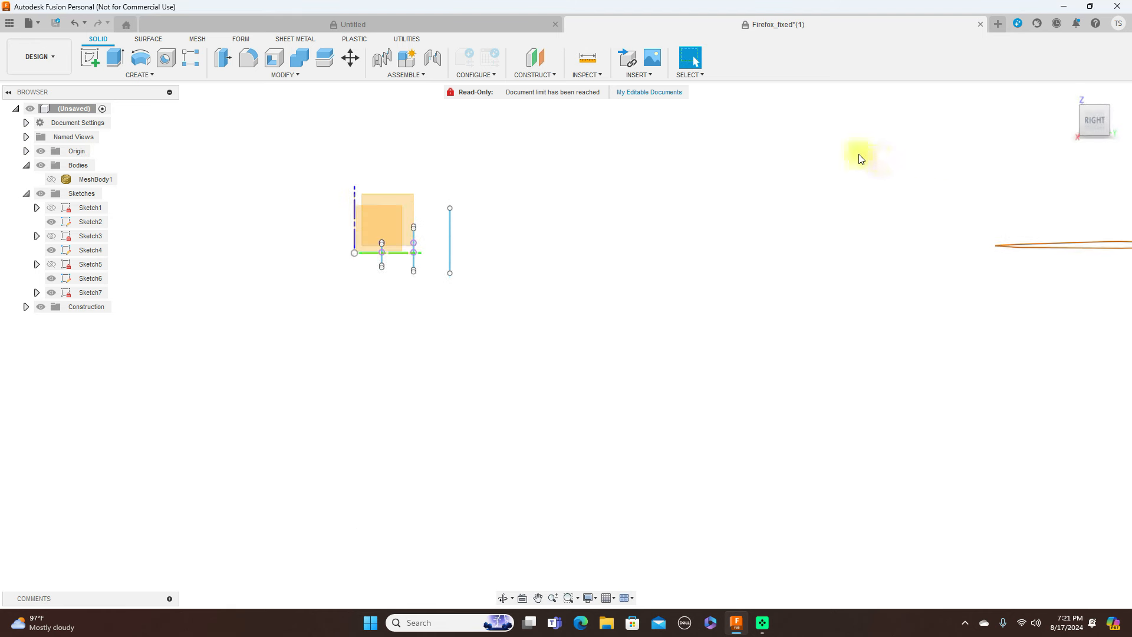
{"action": "left_click", "coordinate": [1099, 112]}
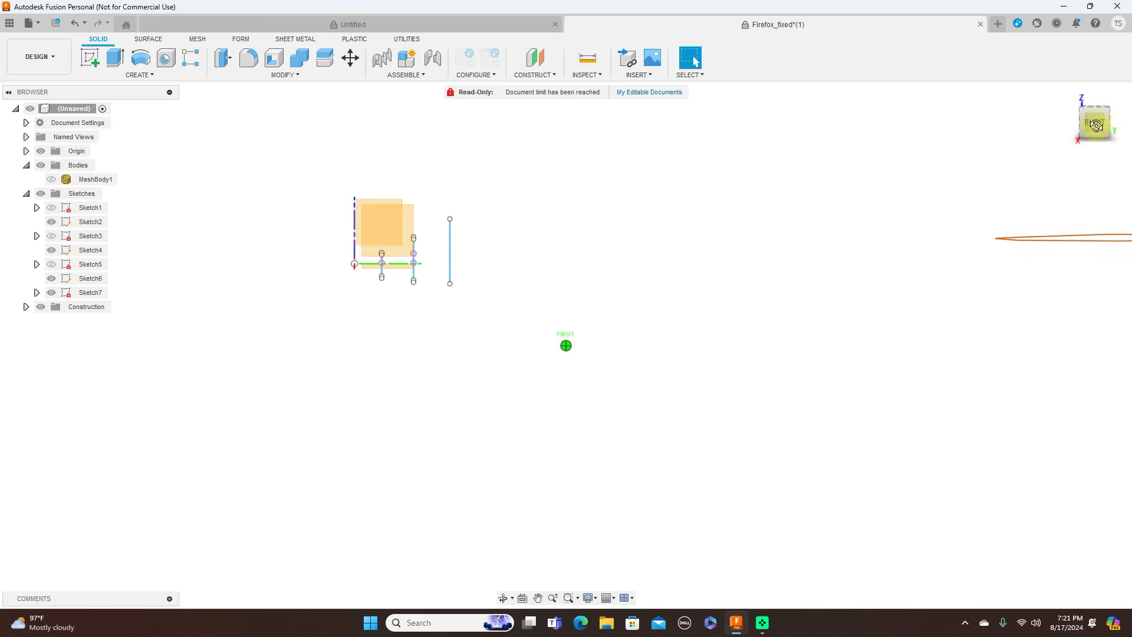
{"action": "left_click_drag", "start_coordinate": [405, 203], "coordinate": [869, 177]}
{"action": "left_click", "coordinate": [1098, 125]}
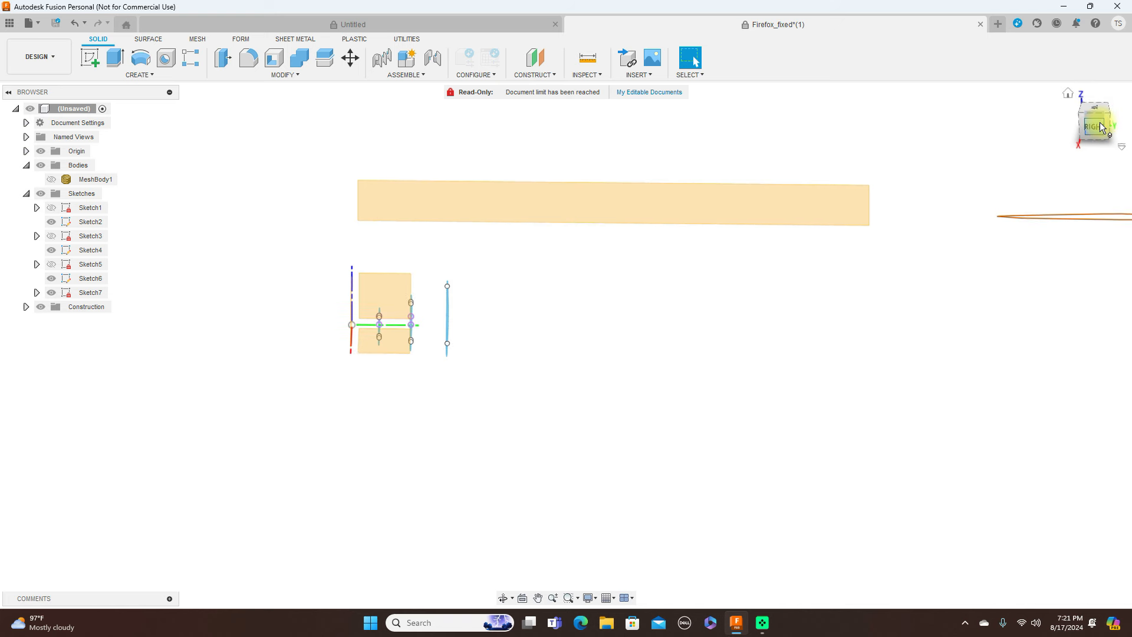
{"action": "scroll", "coordinate": [944, 236], "scroll_direction": "down", "scroll_amount": 3}
{"action": "left_click_drag", "start_coordinate": [912, 210], "coordinate": [758, 257]}
{"action": "key", "text": "Escape"}
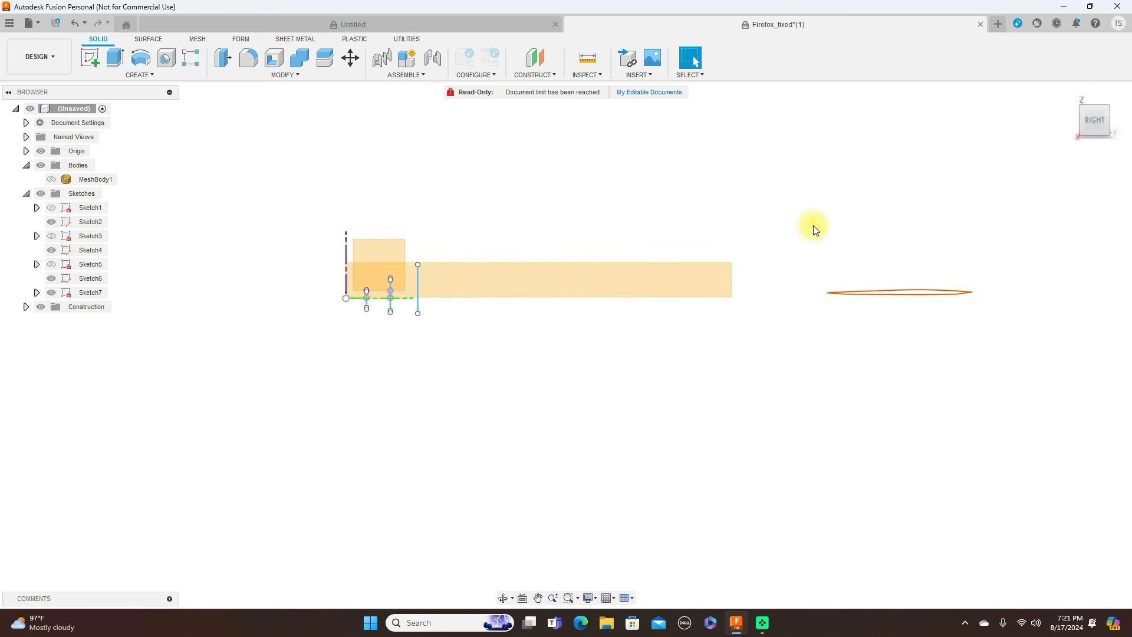
- Start a new sketch on the -475 mm offset plane, framed on the wing section outline
{"action": "scroll", "coordinate": [732, 222], "scroll_direction": "up", "scroll_amount": 1}
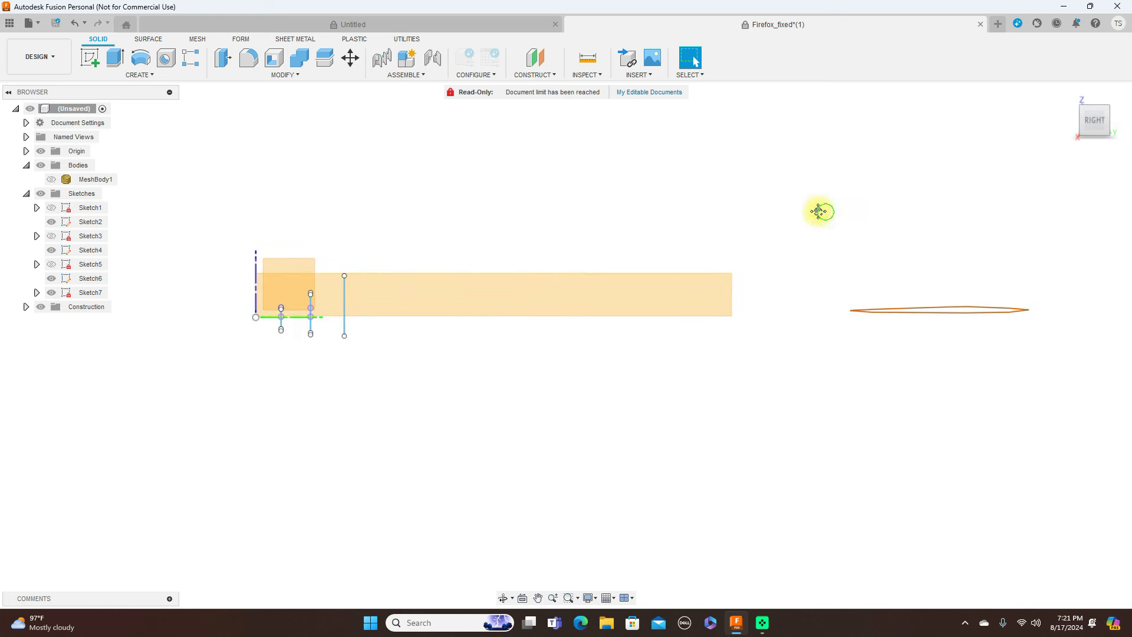
{"action": "middle_click_drag", "start_coordinate": [819, 211], "coordinate": [696, 199]}
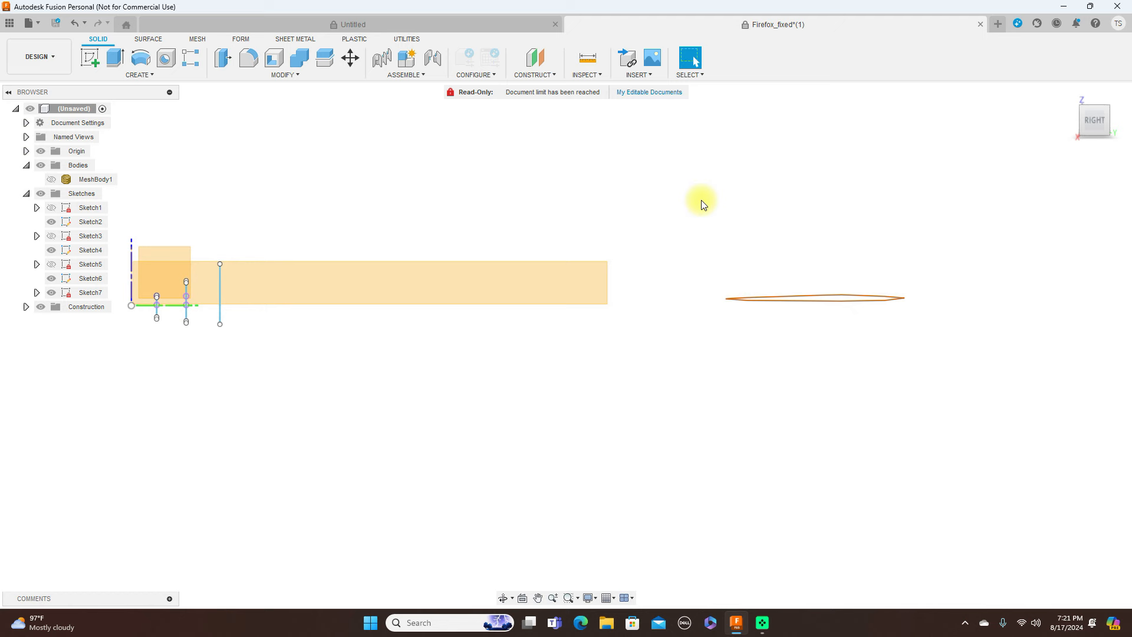
{"action": "left_click", "coordinate": [437, 285]}
{"action": "left_click", "coordinate": [89, 59]}
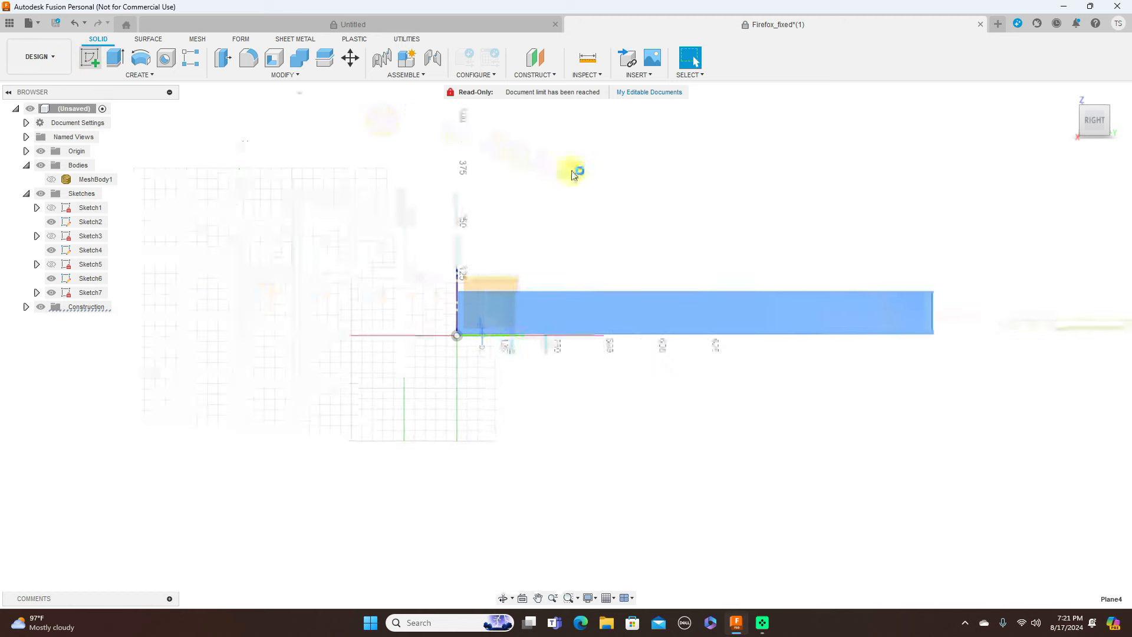
{"action": "mouse_move", "coordinate": [809, 246]}
{"action": "middle_mouse_down"}
{"action": "mouse_move", "coordinate": [631, 214]}
{"action": "mouse_move", "coordinate": [602, 195]}
{"action": "mouse_move", "coordinate": [462, 205]}
{"action": "mouse_move", "coordinate": [666, 116]}
{"action": "middle_mouse_up"}
{"action": "scroll", "coordinate": [666, 146], "scroll_direction": "up", "scroll_amount": 2}
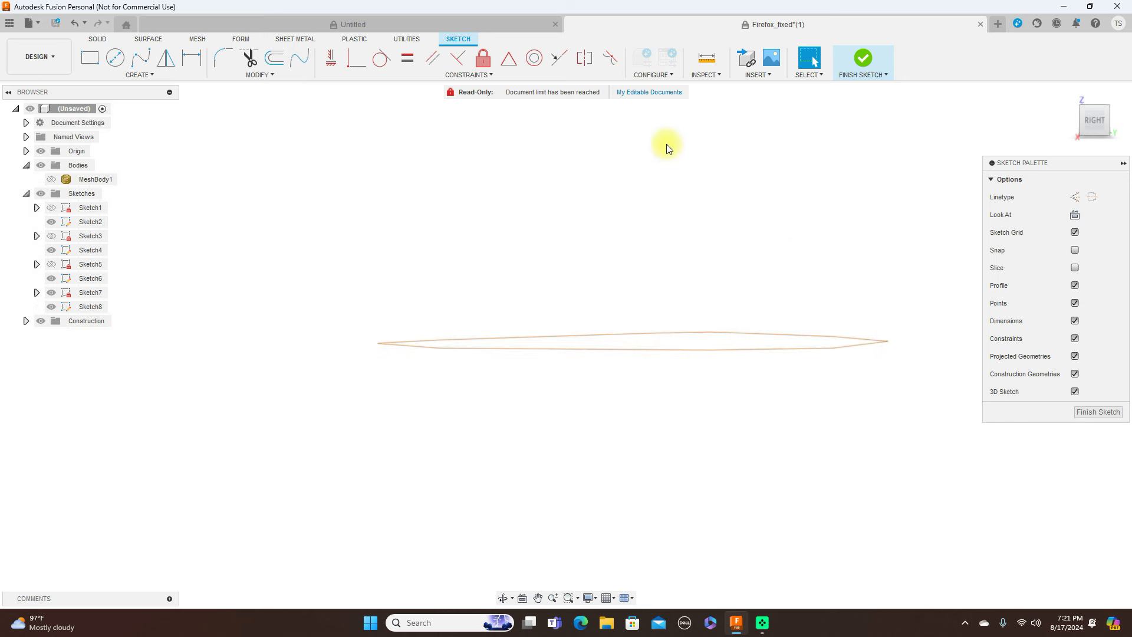
{"action": "middle_click_drag", "start_coordinate": [782, 189], "coordinate": [665, 148]}
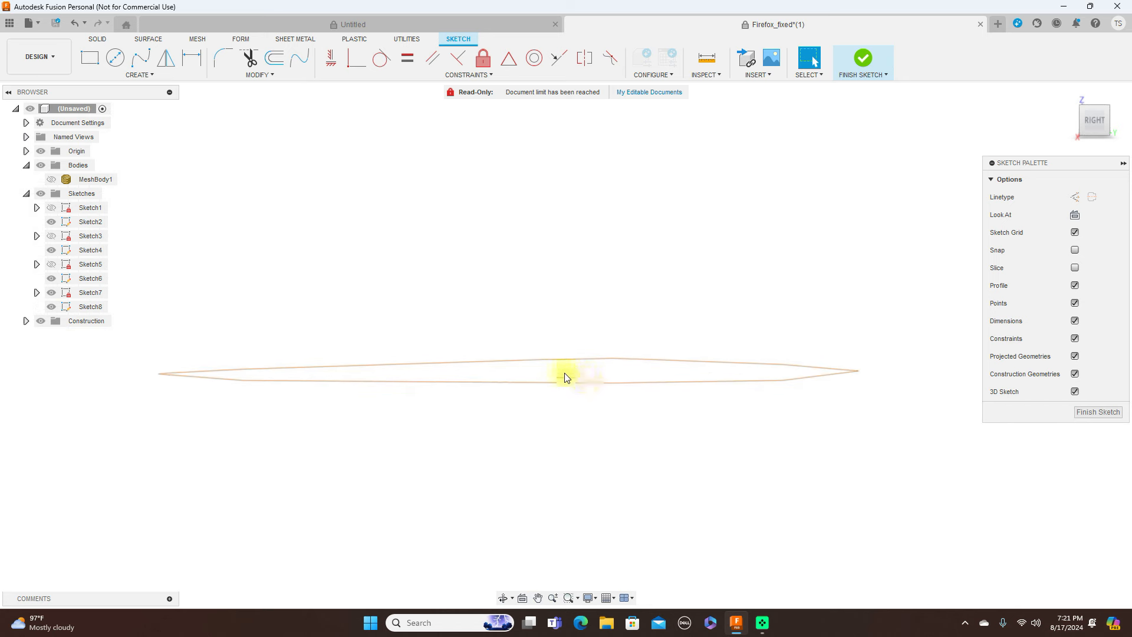
- Trace the wing section's upper edge with lines from its front tip up to and along the short horizontal crest
{"action": "key", "text": "l"}
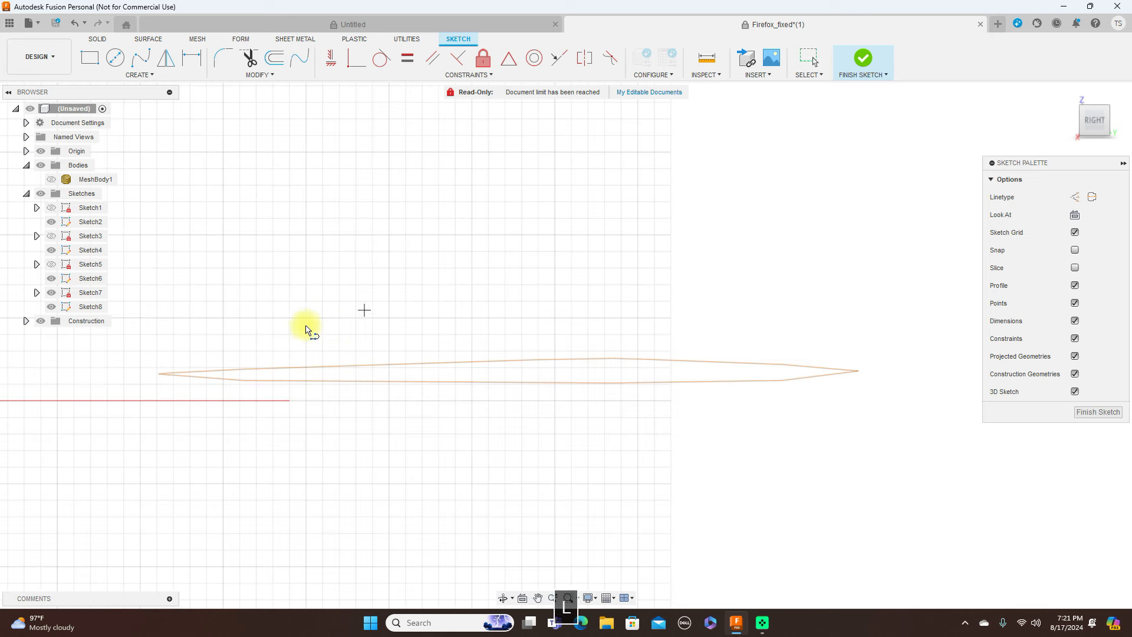
{"action": "scroll", "coordinate": [172, 355], "scroll_direction": "up", "scroll_amount": 2}
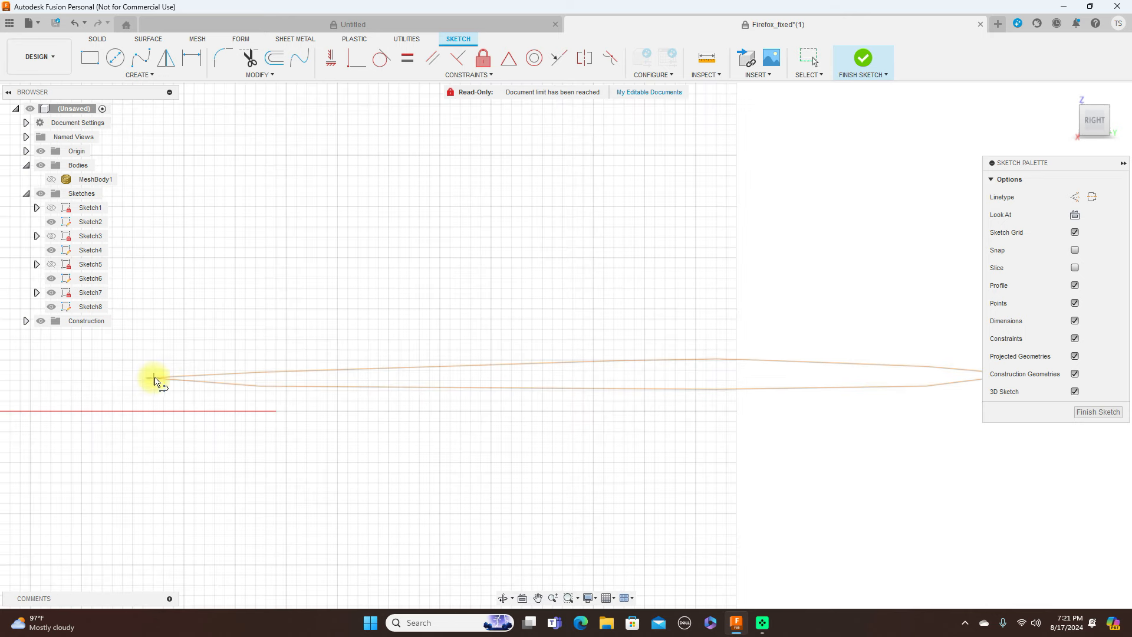
{"action": "left_click", "coordinate": [155, 377]}
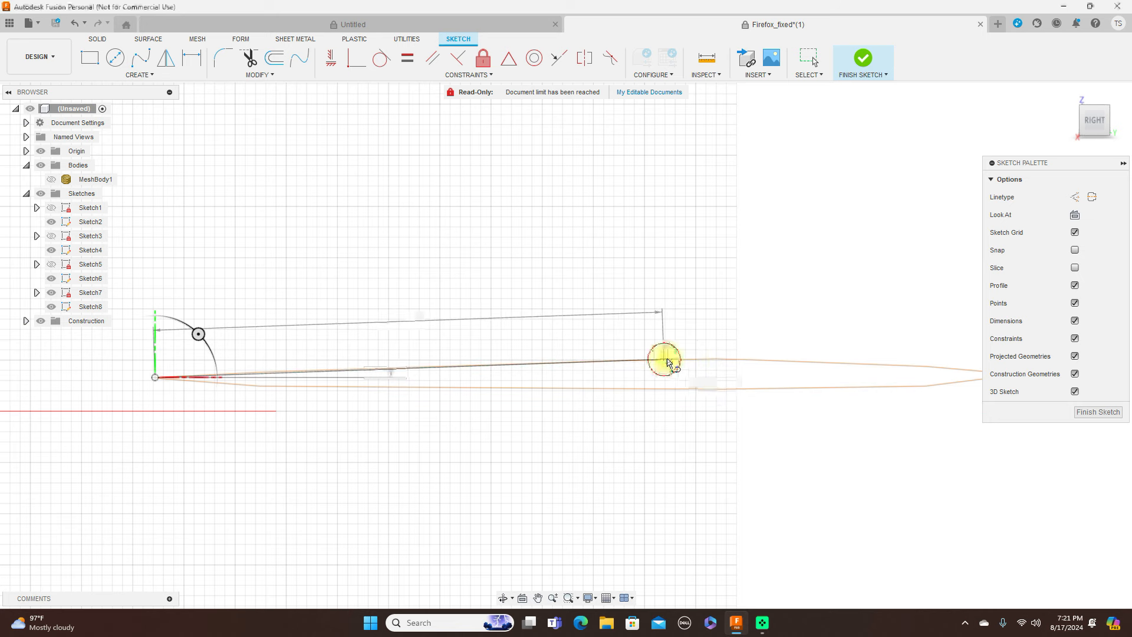
{"action": "left_click", "coordinate": [737, 360]}
{"action": "scroll", "coordinate": [739, 367], "scroll_direction": "down", "scroll_amount": 3}
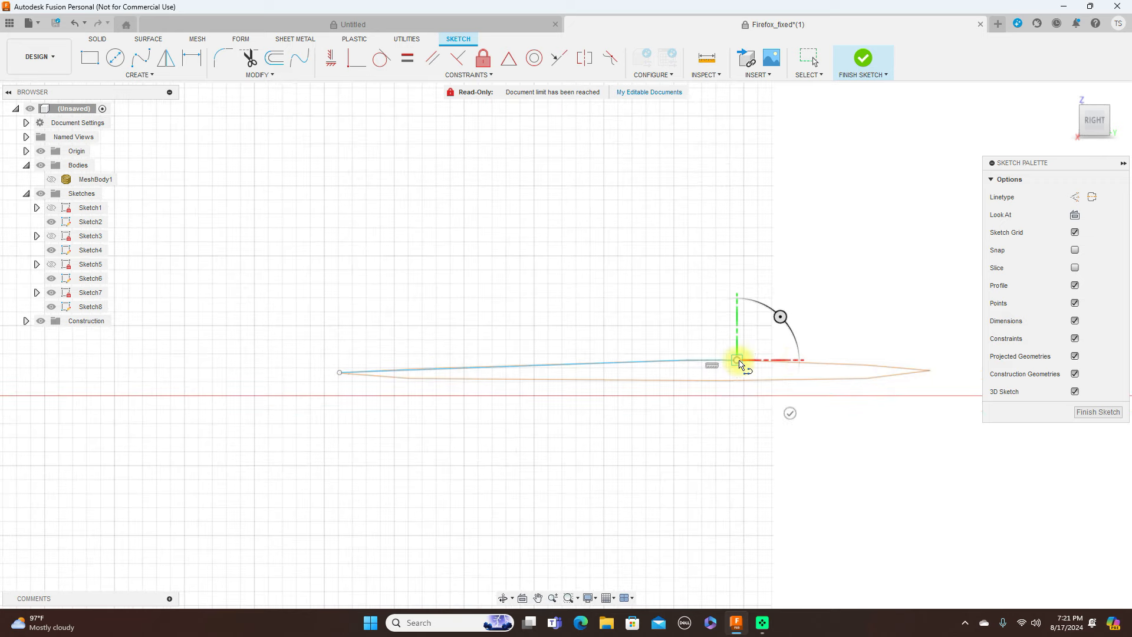
- Continue the upper outline to the rear corner with a line about 93 mm long, and to the rear tip with one about 44 mm long
{"action": "scroll", "coordinate": [705, 369], "scroll_direction": "up", "scroll_amount": 5}
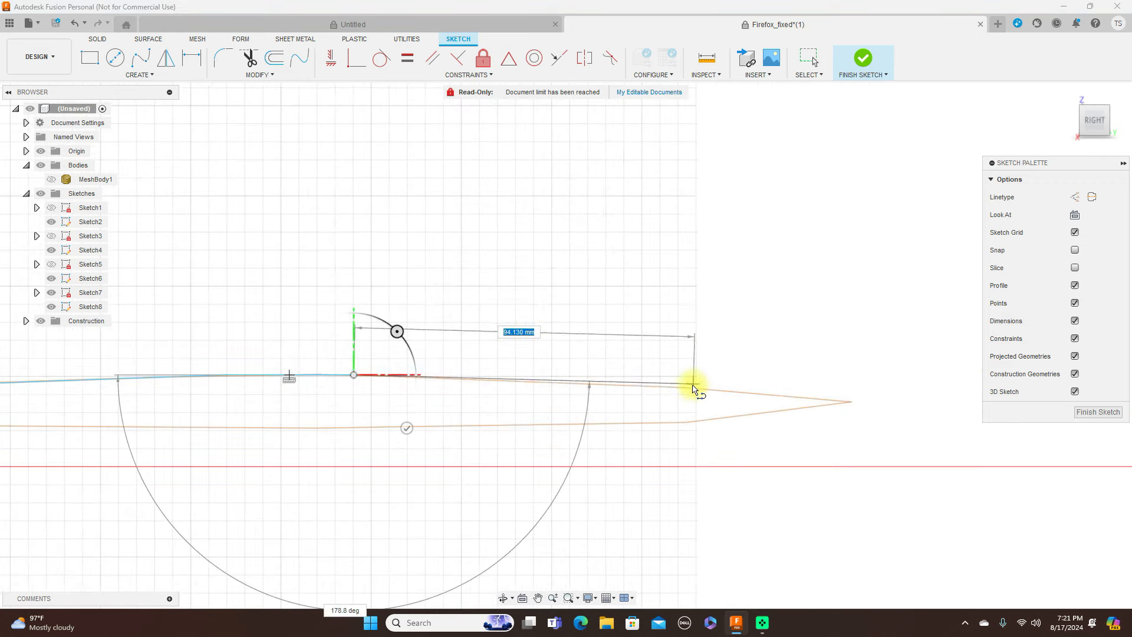
{"action": "scroll", "coordinate": [693, 386], "scroll_direction": "up", "scroll_amount": 4}
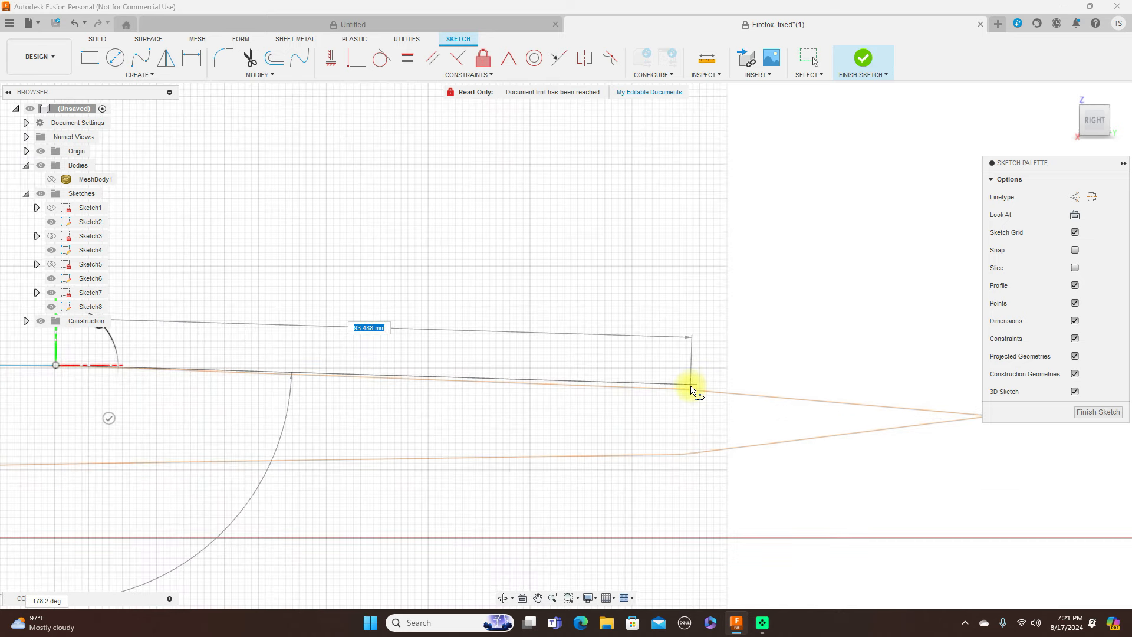
{"action": "left_click", "coordinate": [691, 389]}
{"action": "scroll", "coordinate": [690, 390], "scroll_direction": "down", "scroll_amount": 4}
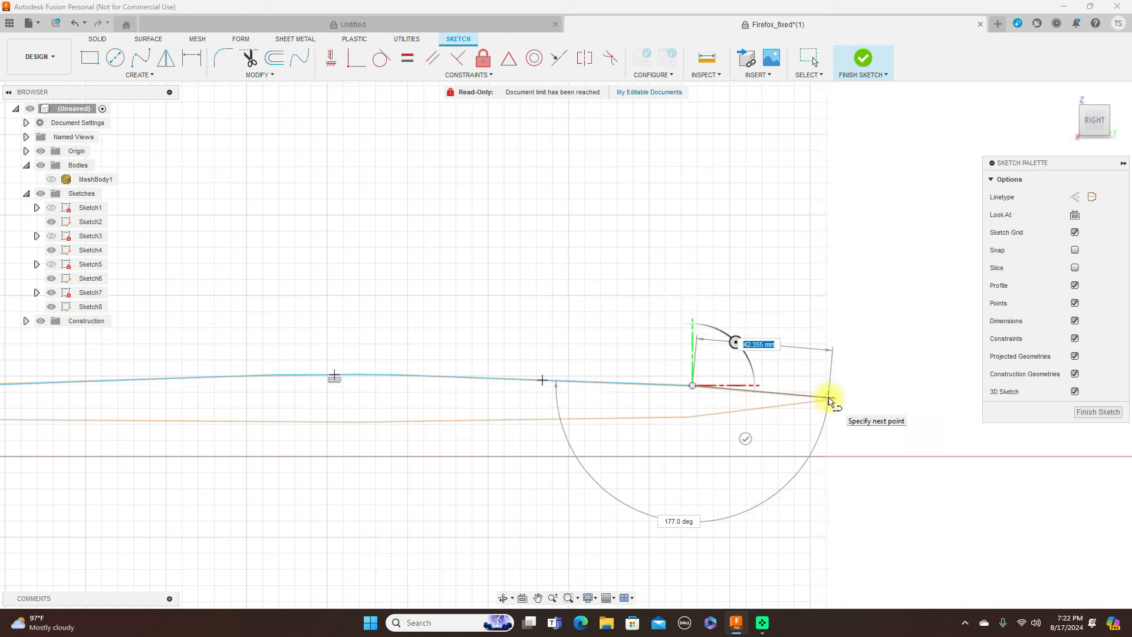
{"action": "scroll", "coordinate": [832, 398], "scroll_direction": "up", "scroll_amount": 2}
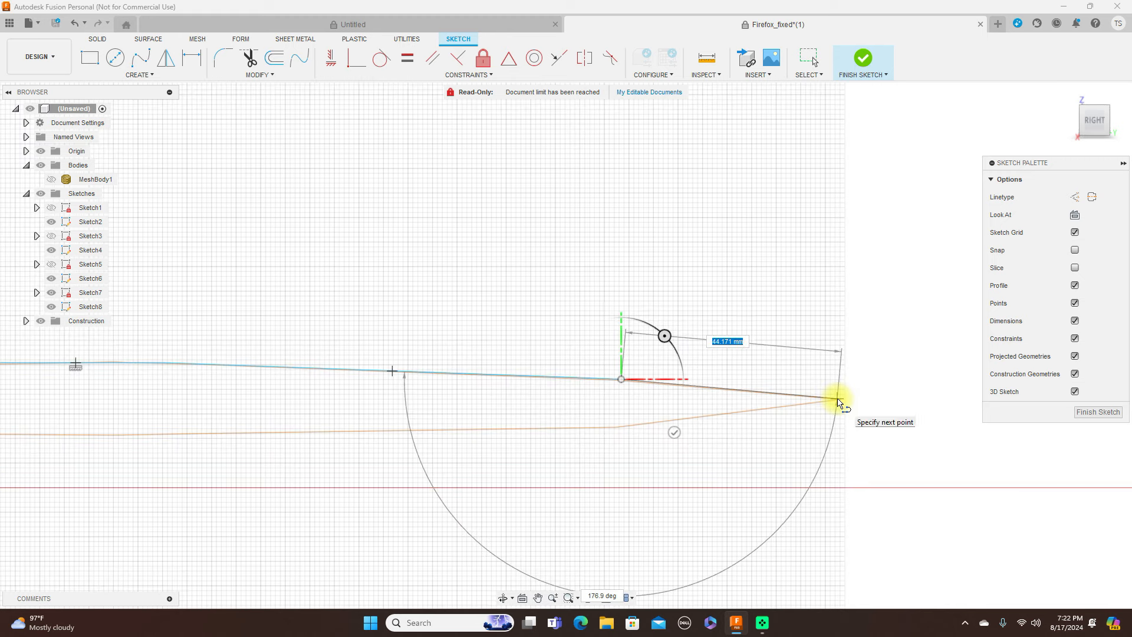
{"action": "left_click", "coordinate": [838, 400]}
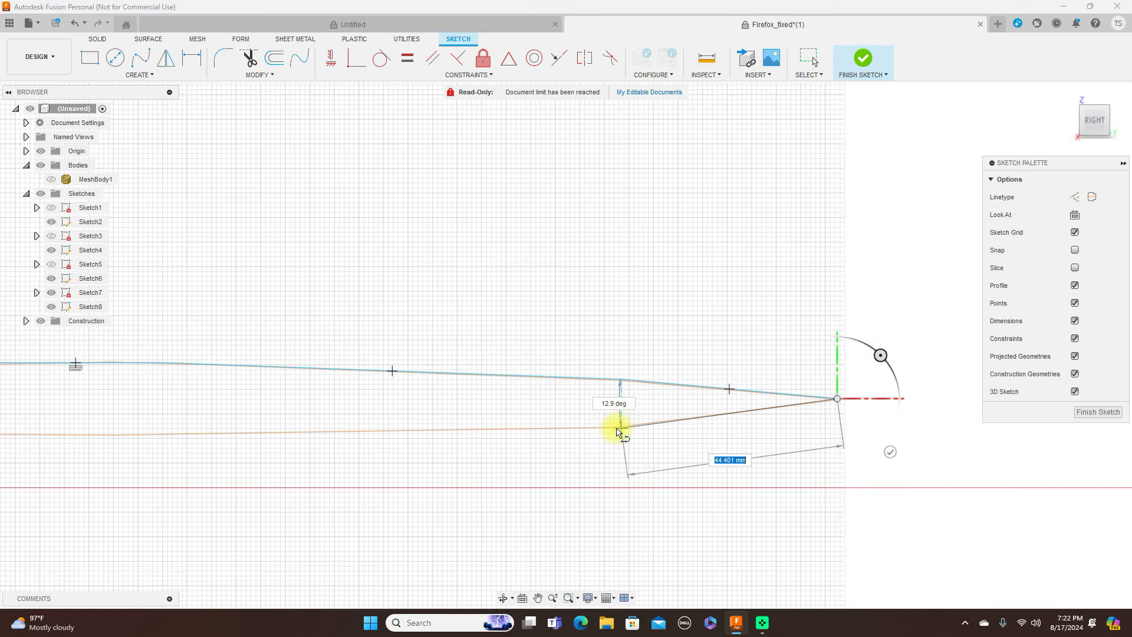
- Trace back along the lower edge with a line about 44 mm long to the rear lower corner, and another to the lowest mid-chord point
{"action": "left_click", "coordinate": [615, 429]}
{"action": "scroll", "coordinate": [615, 430], "scroll_direction": "down", "scroll_amount": 1}
{"action": "middle_click_drag", "start_coordinate": [614, 428], "coordinate": [859, 371]}
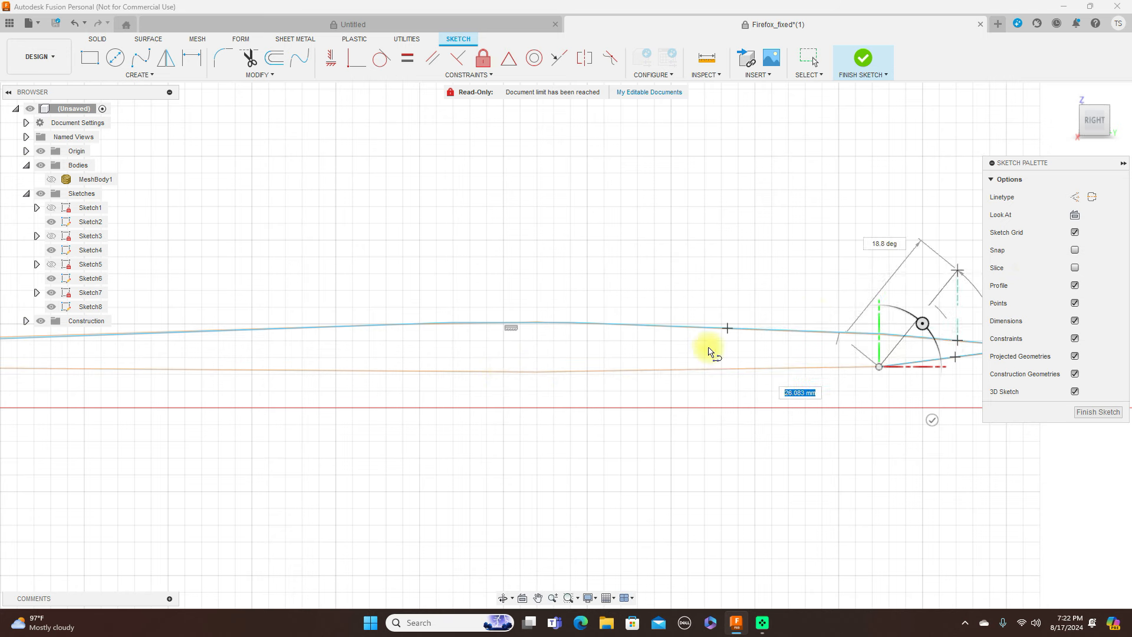
{"action": "left_click", "coordinate": [502, 375]}
{"action": "scroll", "coordinate": [502, 372], "scroll_direction": "down", "scroll_amount": 3}
{"action": "middle_click_drag", "start_coordinate": [502, 372], "coordinate": [898, 338]}
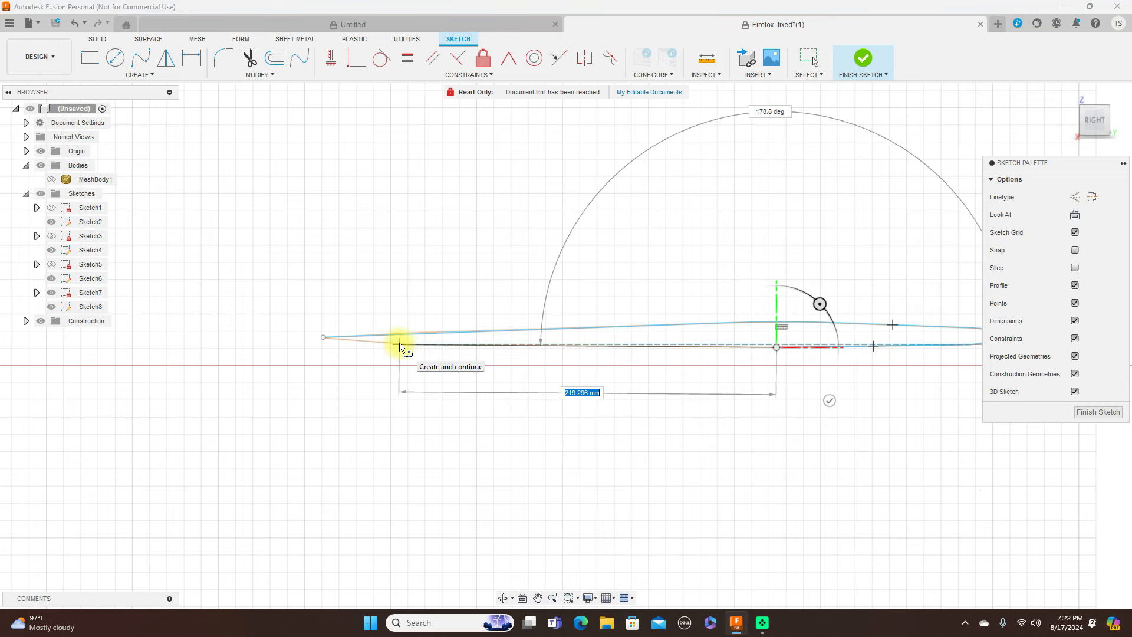
- Close the wing outline with a line about 215 mm long to the front lower corner and one to the front tip, and finish the sketch
{"action": "scroll", "coordinate": [400, 345], "scroll_direction": "up", "scroll_amount": 3}
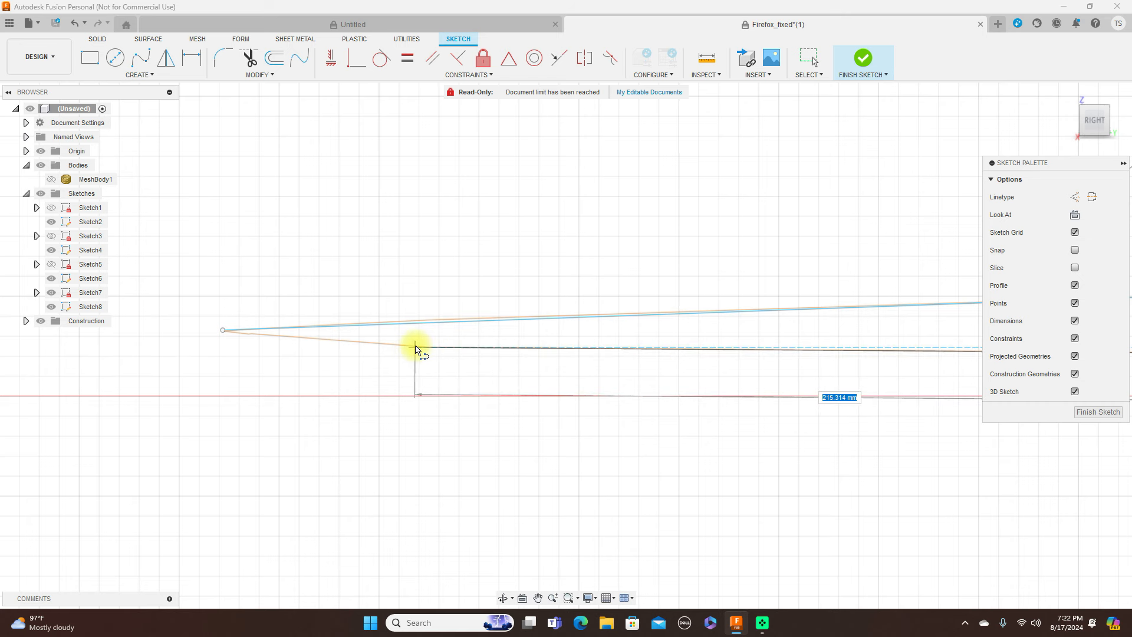
{"action": "left_click", "coordinate": [415, 347]}
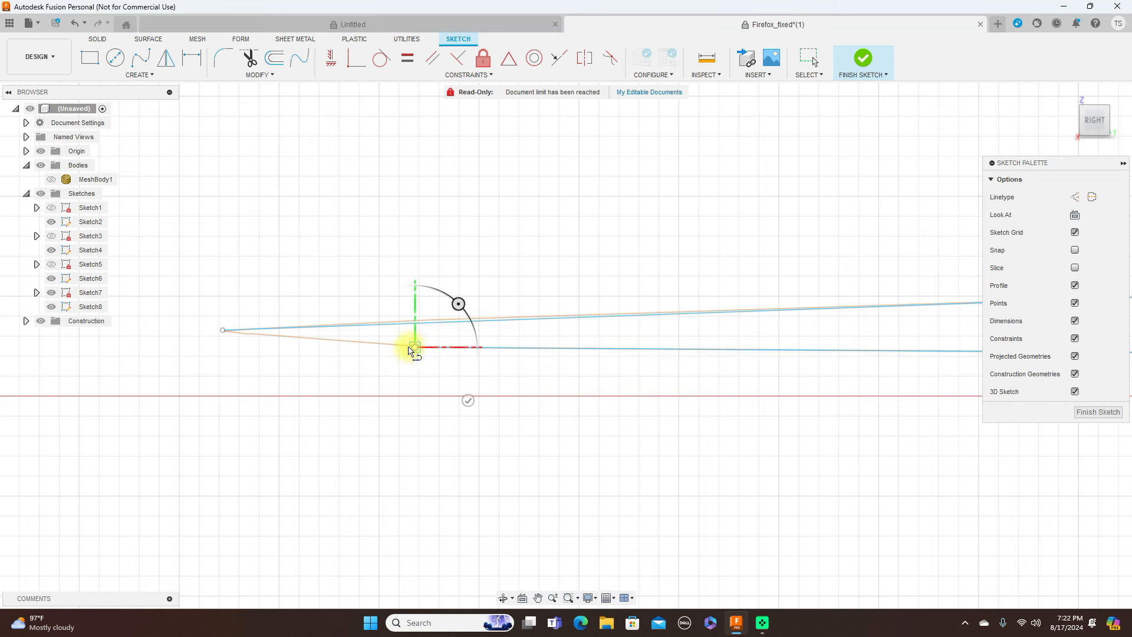
{"action": "left_click", "coordinate": [225, 330]}
{"action": "right_click", "coordinate": [225, 329]}
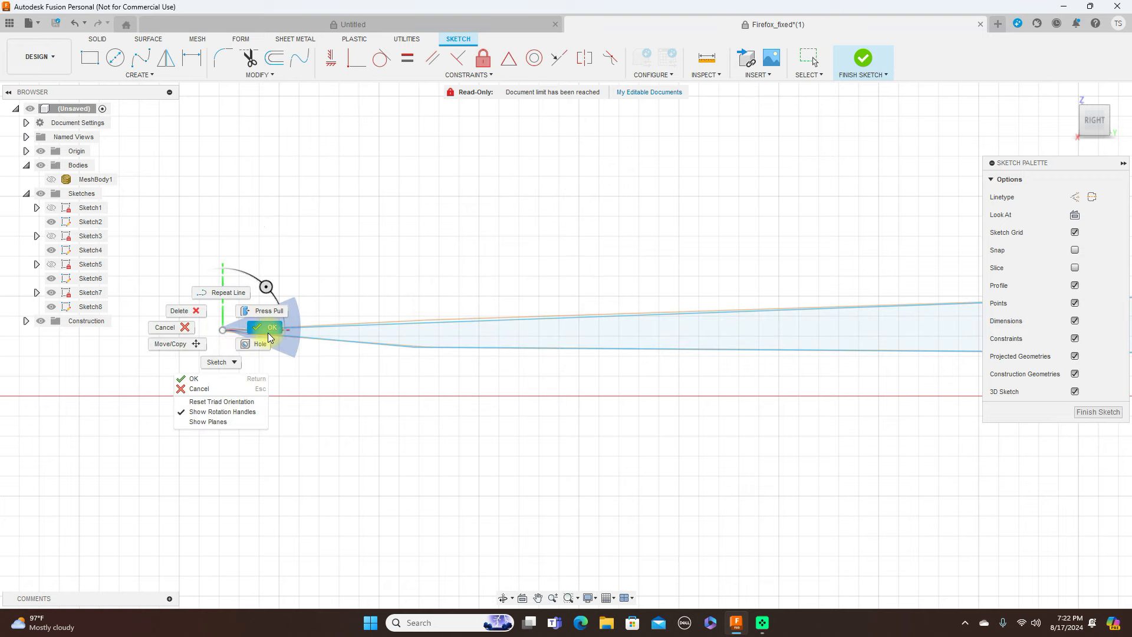
{"action": "left_click", "coordinate": [269, 335]}
{"action": "scroll", "coordinate": [352, 341], "scroll_direction": "down", "scroll_amount": 5}
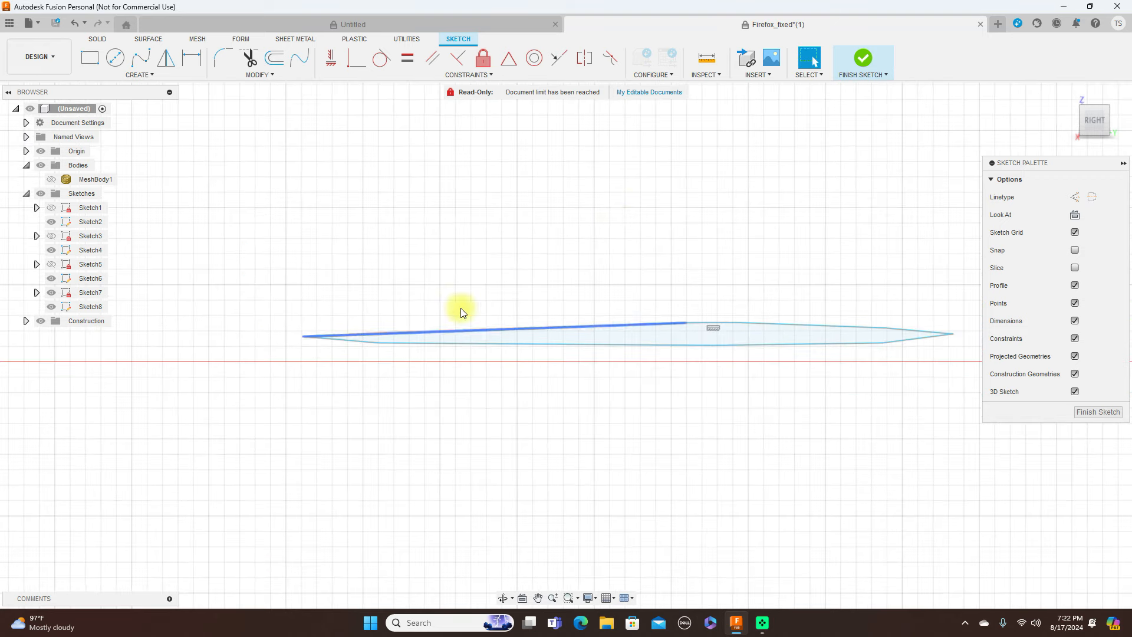
{"action": "scroll", "coordinate": [636, 220], "scroll_direction": "down", "scroll_amount": 5}
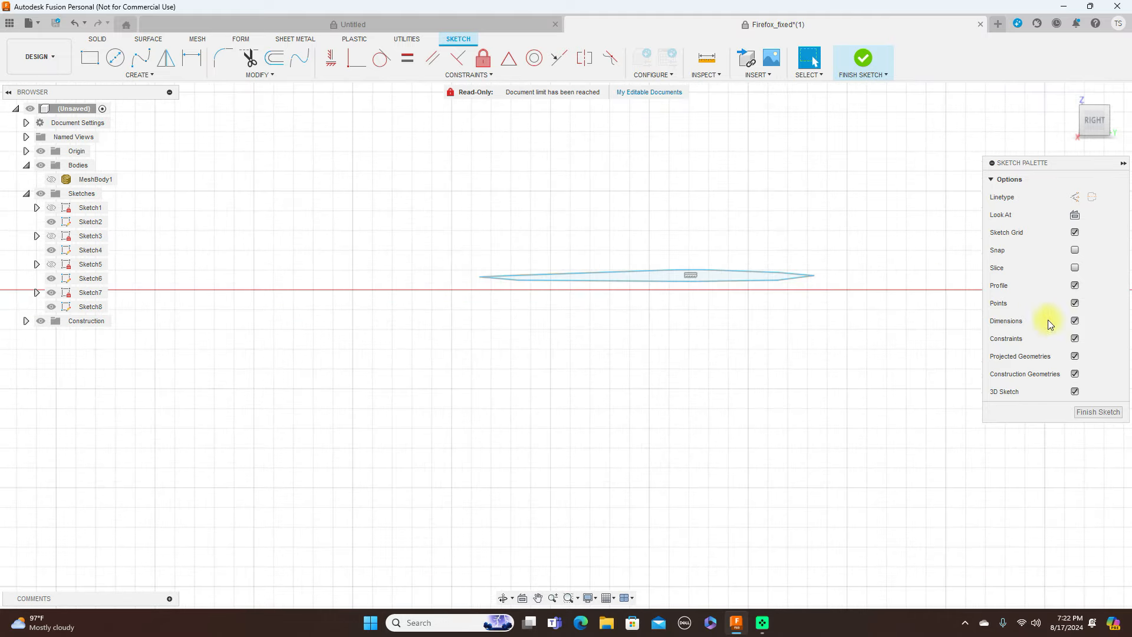
{"action": "left_click", "coordinate": [1094, 412]}
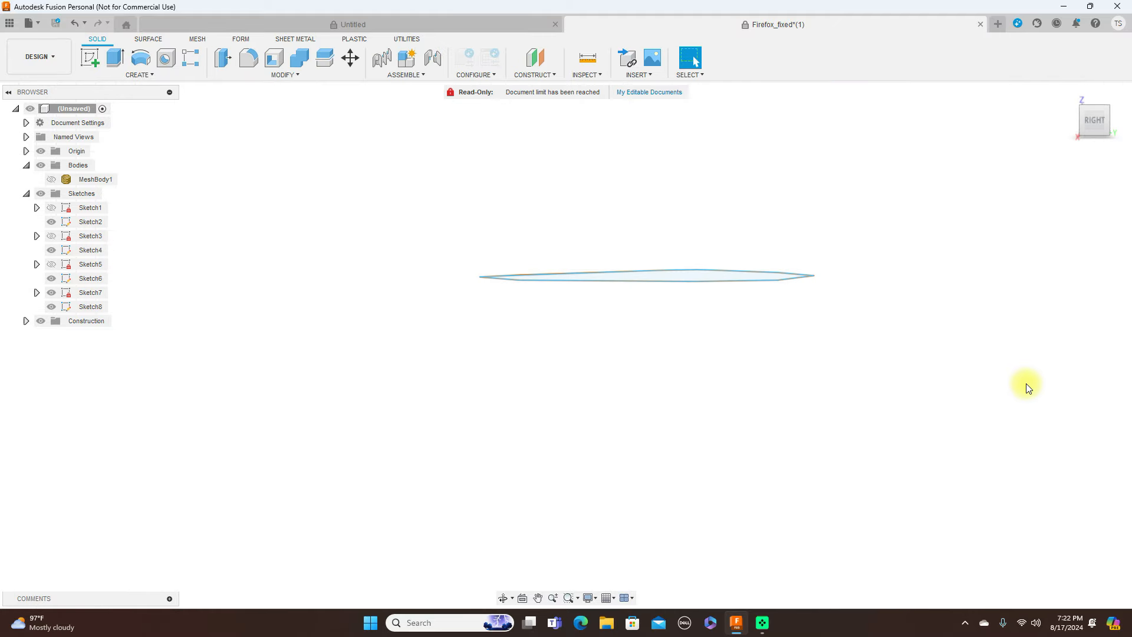
- Hide Sketch7 and the Origin folder so that only the traced profiles are displayed
{"action": "scroll", "coordinate": [1026, 387], "scroll_direction": "down", "scroll_amount": 3}
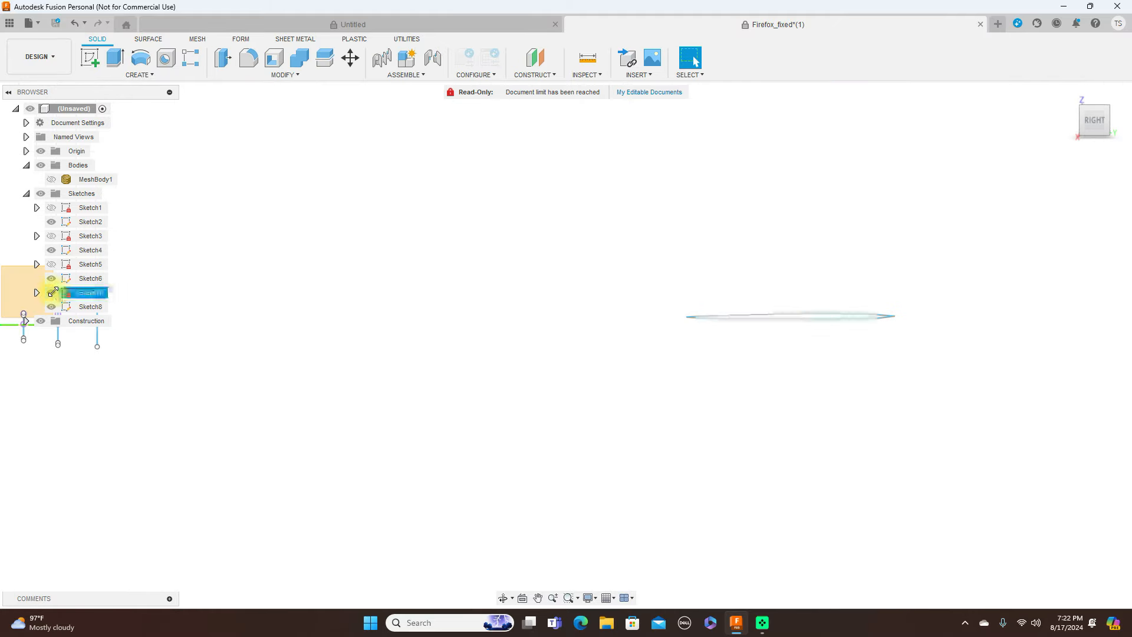
{"action": "scroll", "coordinate": [370, 296], "scroll_direction": "down", "scroll_amount": 2}
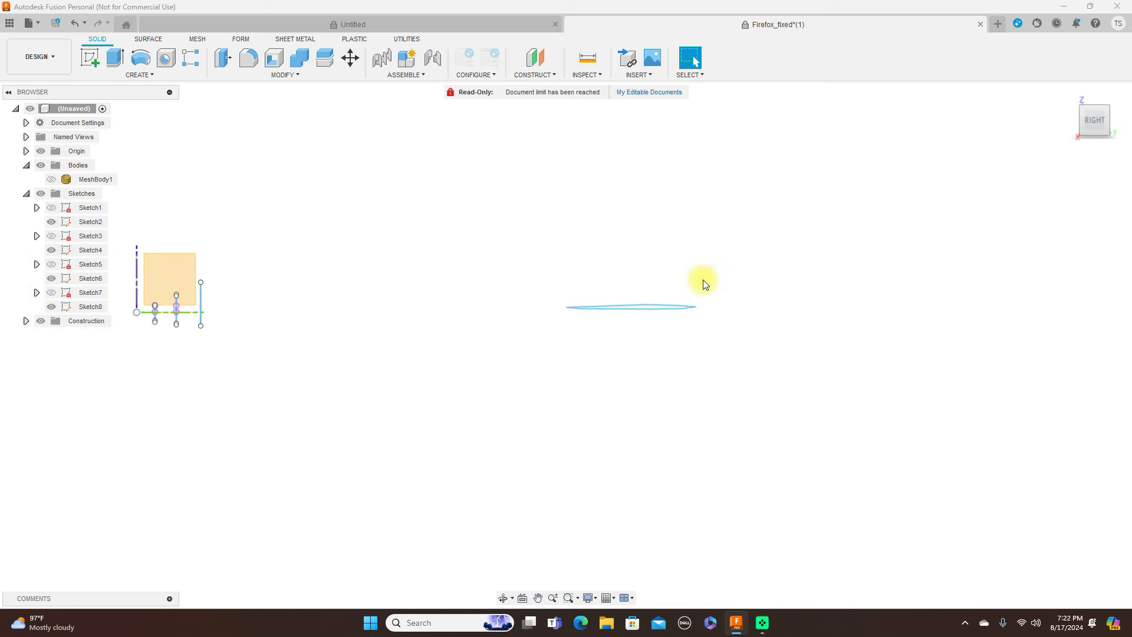
{"action": "left_click", "coordinate": [41, 152]}
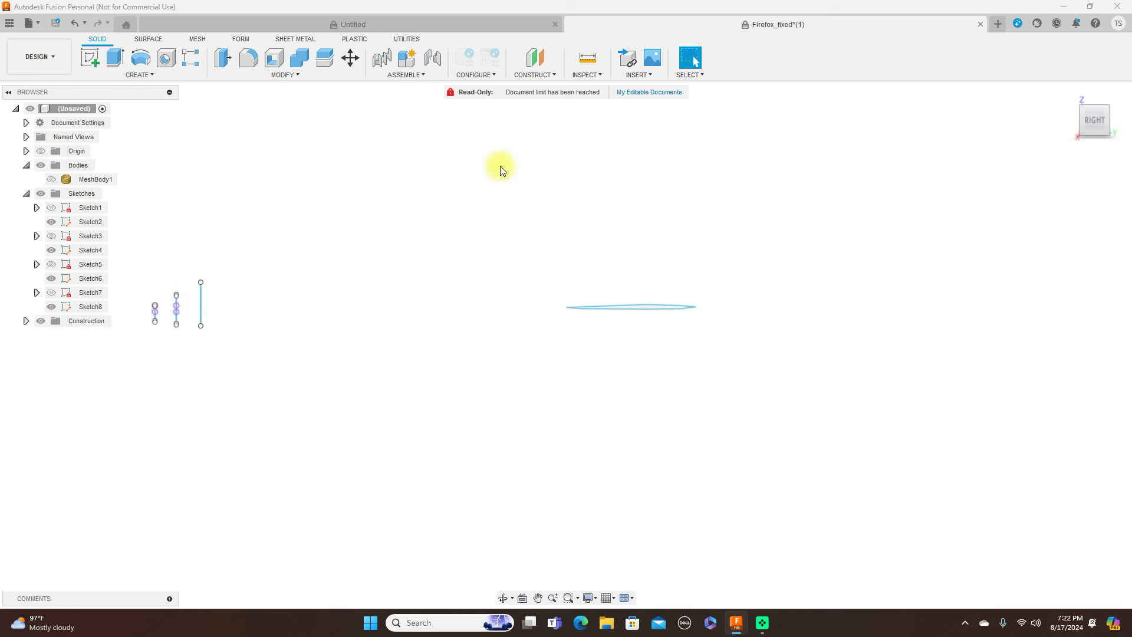
- Inspect the wing profile and the three fuselage profiles from the top, from the right side and at an angle
{"action": "mouse_move", "coordinate": [1092, 119]}
{"action": "left_click", "coordinate": [1094, 100]}
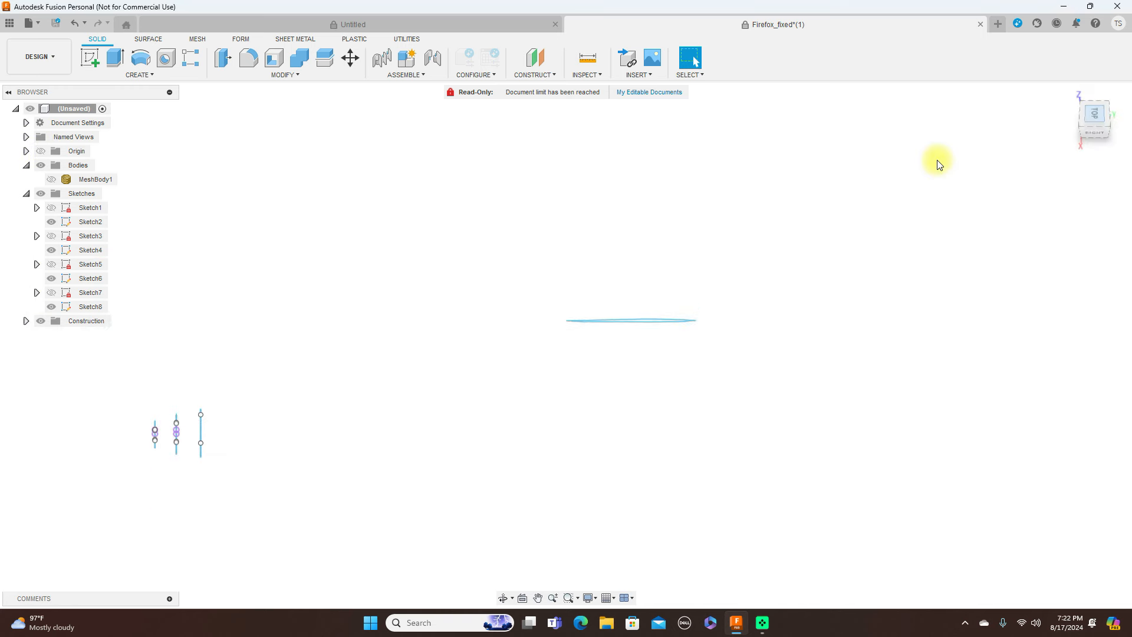
{"action": "mouse_move", "coordinate": [1109, 144]}
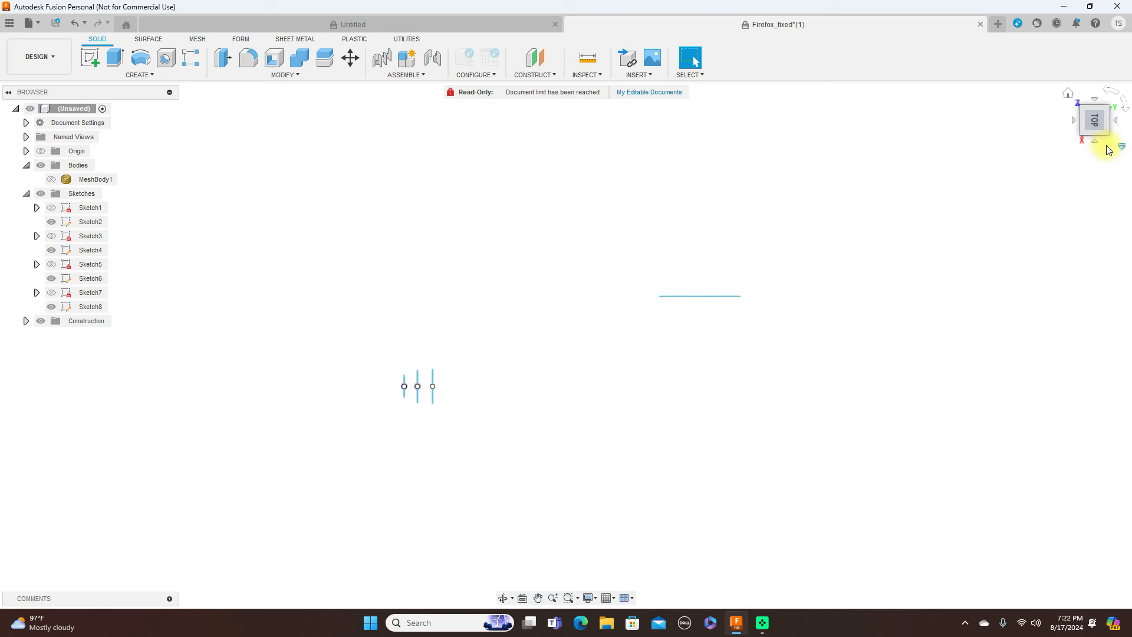
{"action": "mouse_move", "coordinate": [1091, 127]}
{"action": "left_mouse_down"}
{"action": "mouse_move", "coordinate": [1127, 101]}
{"action": "mouse_move", "coordinate": [21, 76]}
{"action": "mouse_move", "coordinate": [30, 50]}
{"action": "mouse_move", "coordinate": [1090, 139]}
{"action": "left_mouse_up"}
{"action": "left_click", "coordinate": [1105, 129]}
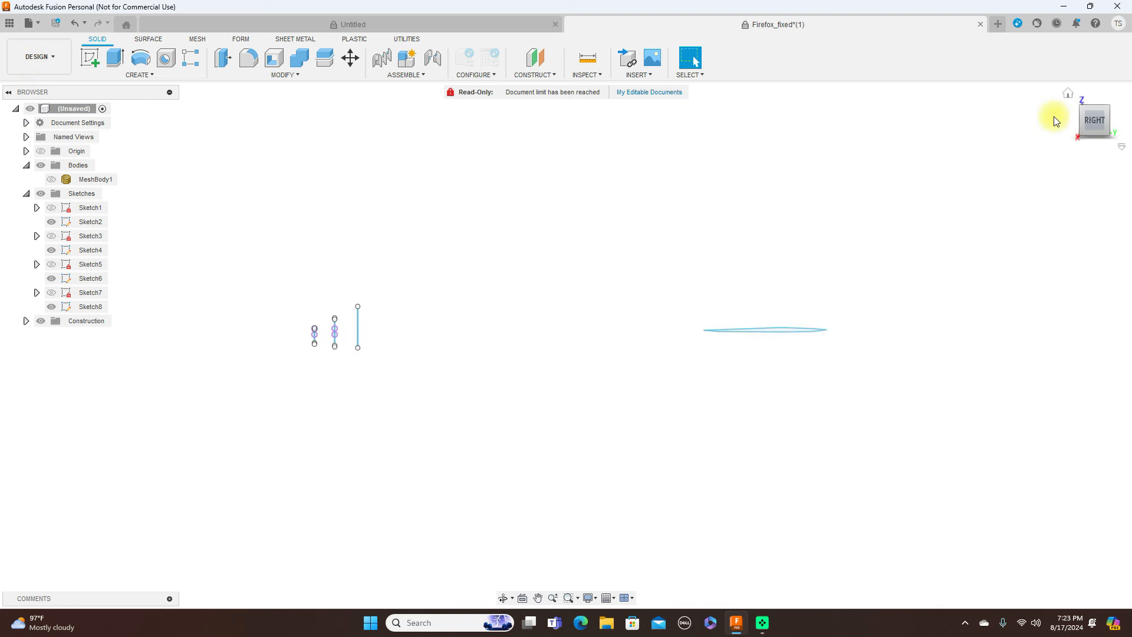
{"action": "mouse_move", "coordinate": [1090, 114]}
{"action": "left_mouse_down"}
{"action": "mouse_move", "coordinate": [1130, 128]}
{"action": "mouse_move", "coordinate": [15, 136]}
{"action": "mouse_move", "coordinate": [642, 283]}
{"action": "left_mouse_up"}
{"action": "scroll", "coordinate": [554, 341], "scroll_direction": "up", "scroll_amount": 3}
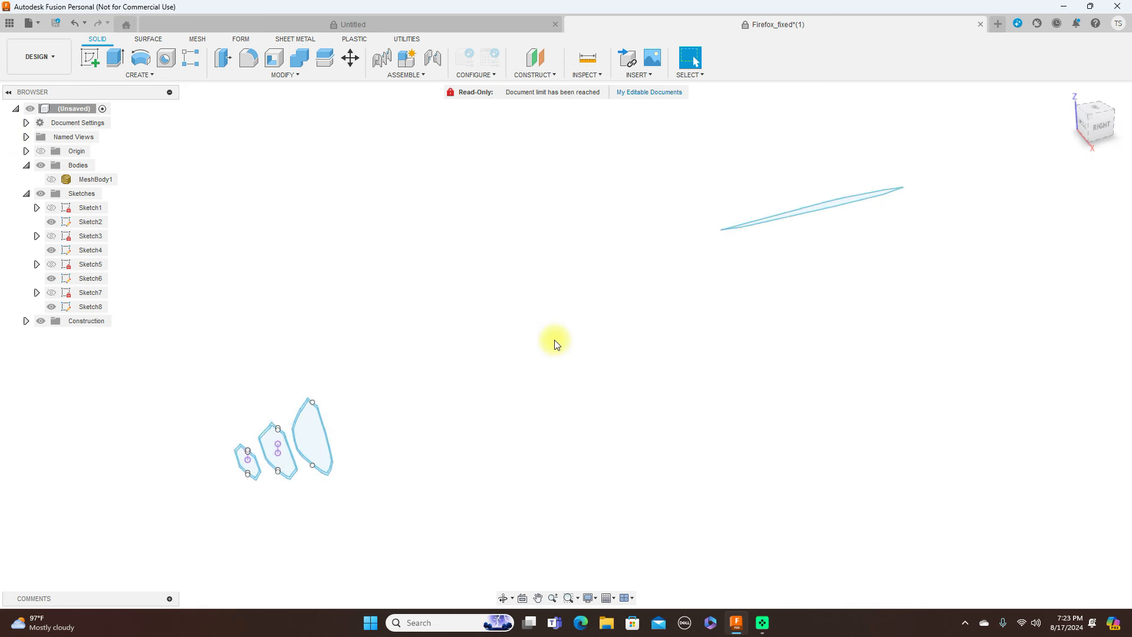
{"action": "middle_click_drag", "start_coordinate": [488, 366], "coordinate": [606, 302]}
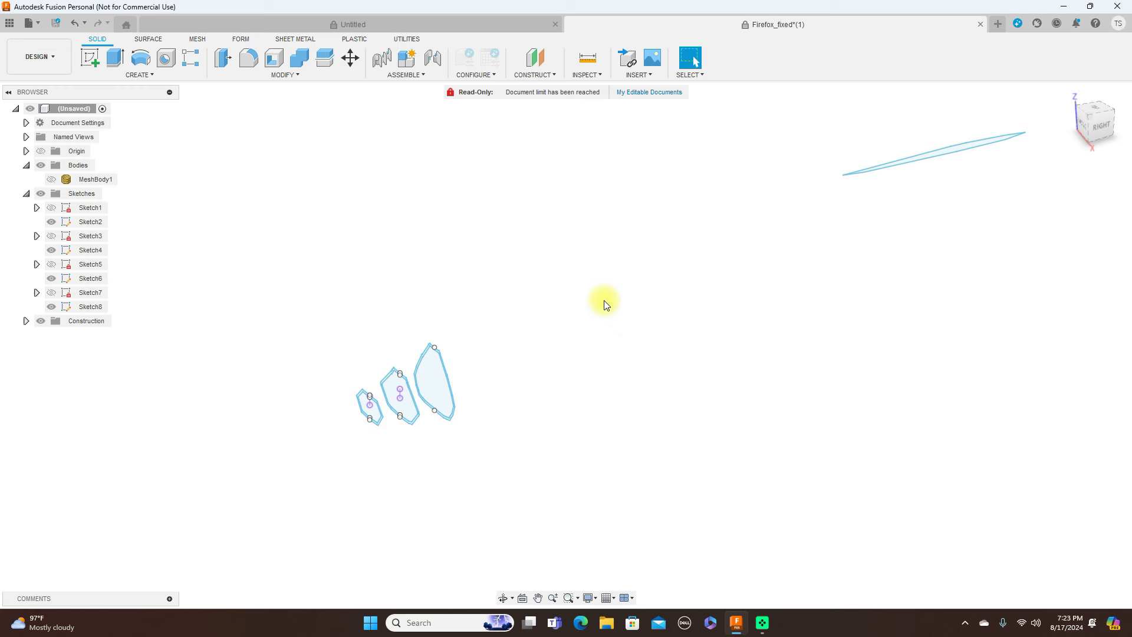
- Examine the nested fuselage profiles from the front, and up close at an angle
{"action": "left_click", "coordinate": [1084, 124]}
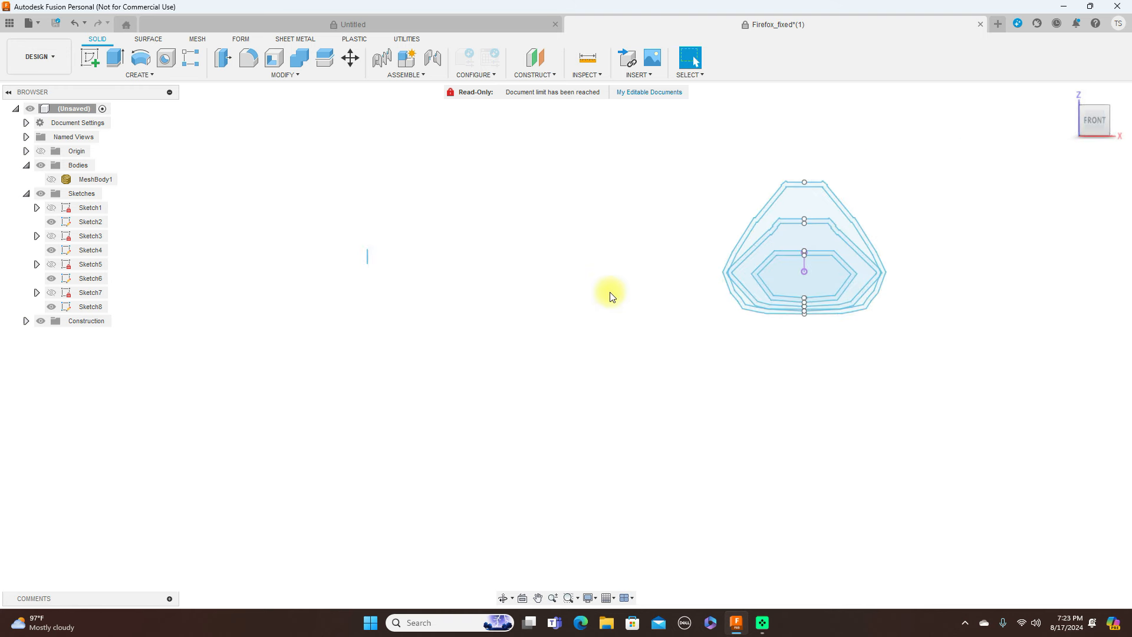
{"action": "scroll", "coordinate": [610, 296], "scroll_direction": "up", "scroll_amount": 2}
{"action": "scroll", "coordinate": [675, 281], "scroll_direction": "up", "scroll_amount": 1}
{"action": "middle_click_drag", "start_coordinate": [672, 275], "coordinate": [422, 268]}
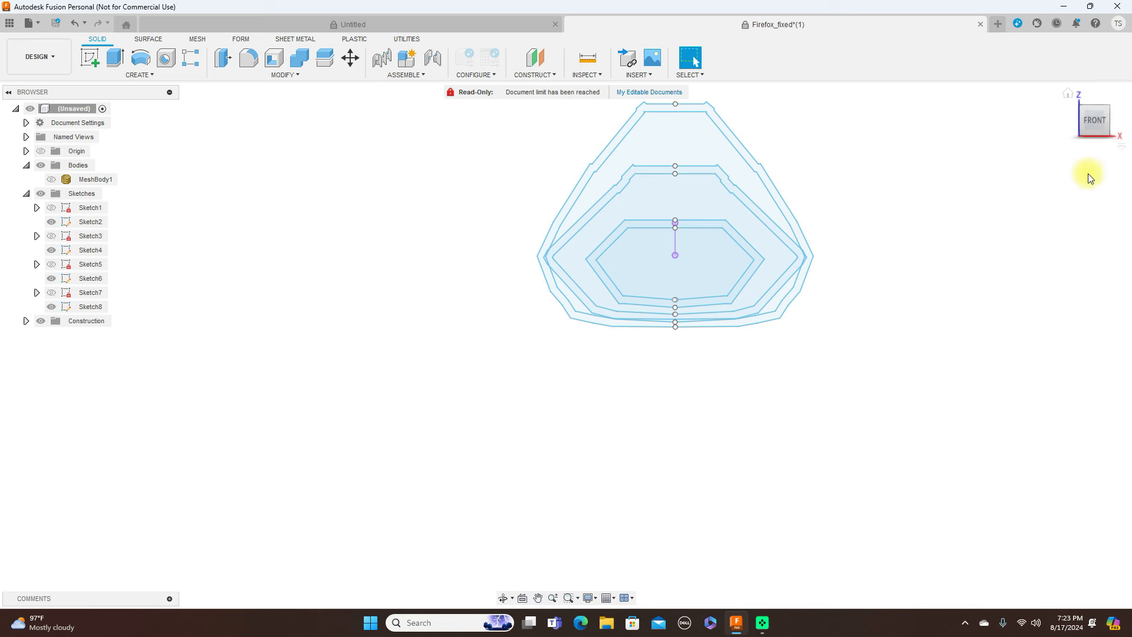
{"action": "mouse_move", "coordinate": [1109, 124]}
{"action": "left_mouse_down"}
{"action": "mouse_move", "coordinate": [1021, 131]}
{"action": "mouse_move", "coordinate": [918, 240]}
{"action": "mouse_move", "coordinate": [942, 230]}
{"action": "left_mouse_up"}
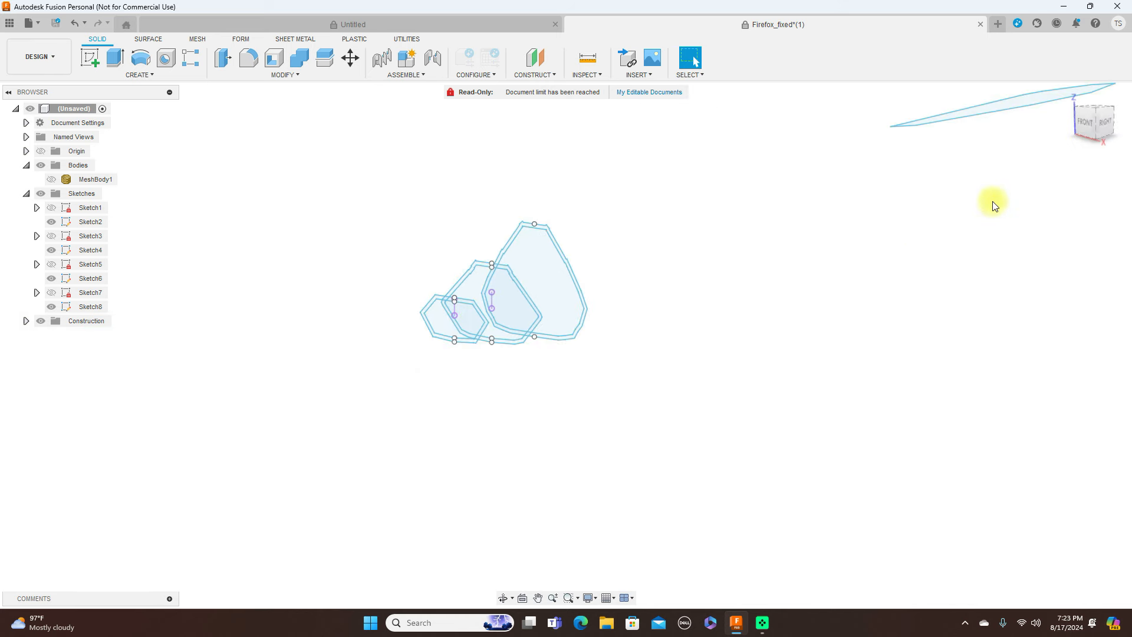
{"action": "mouse_move", "coordinate": [1103, 139]}
{"action": "left_mouse_down"}
{"action": "mouse_move", "coordinate": [1115, 139]}
{"action": "mouse_move", "coordinate": [899, 147]}
{"action": "left_mouse_up"}
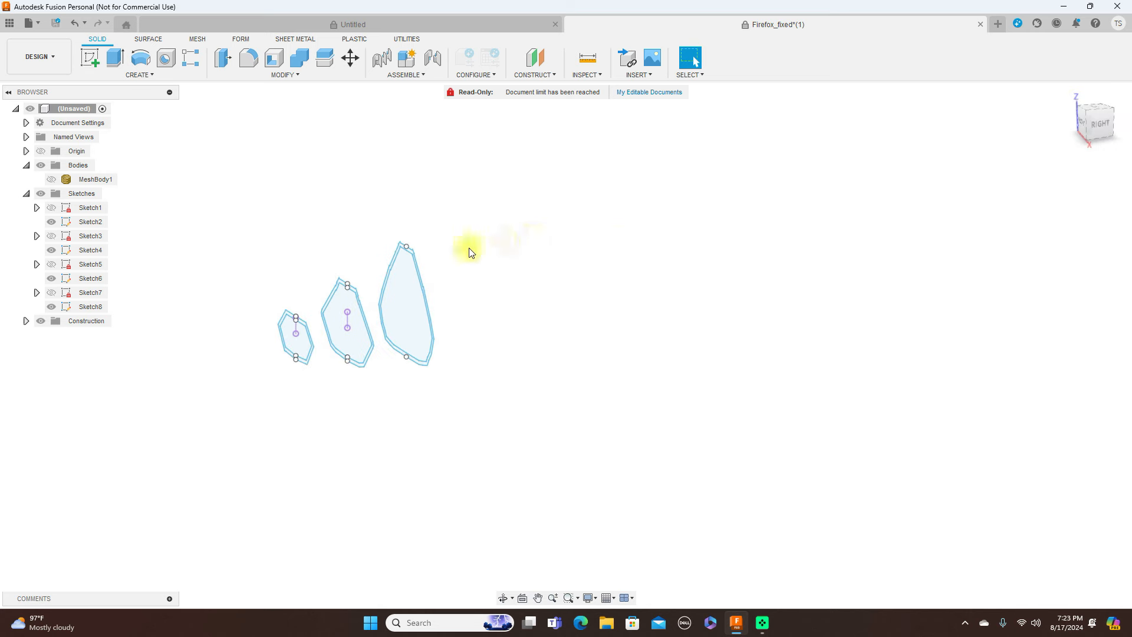
{"action": "scroll", "coordinate": [286, 317], "scroll_direction": "up", "scroll_amount": 3}
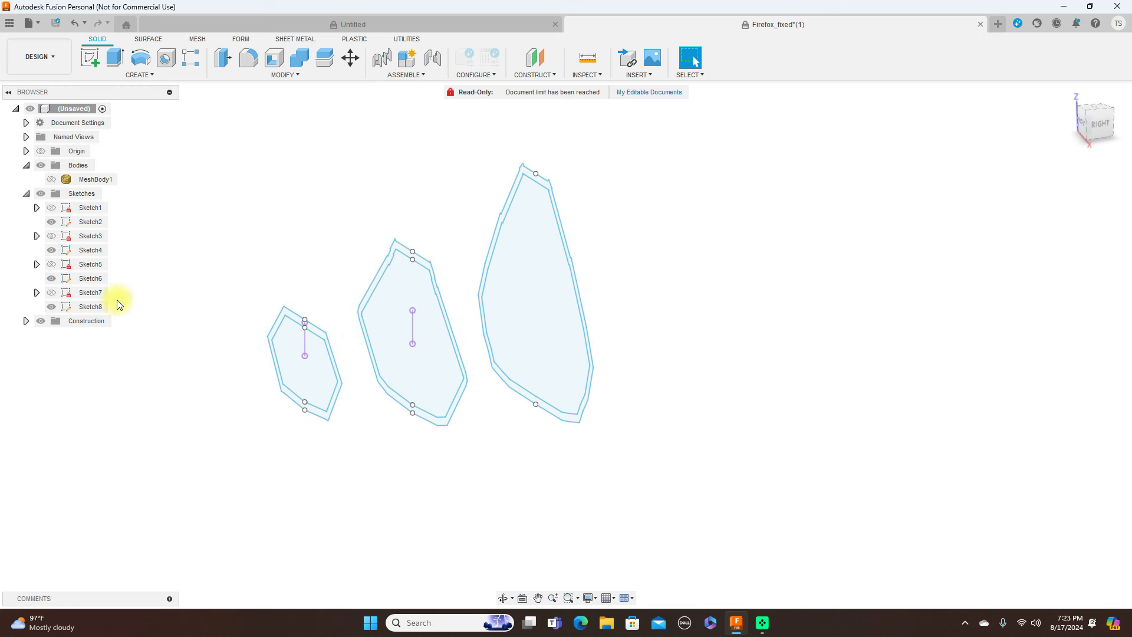
- Identify which profiles Sketch8, Sketch2 and Sketch6 hold by switching their visibility, and look at the DXF export option for Sketch6
{"action": "left_click", "coordinate": [58, 311]}
{"action": "left_click", "coordinate": [52, 307]}
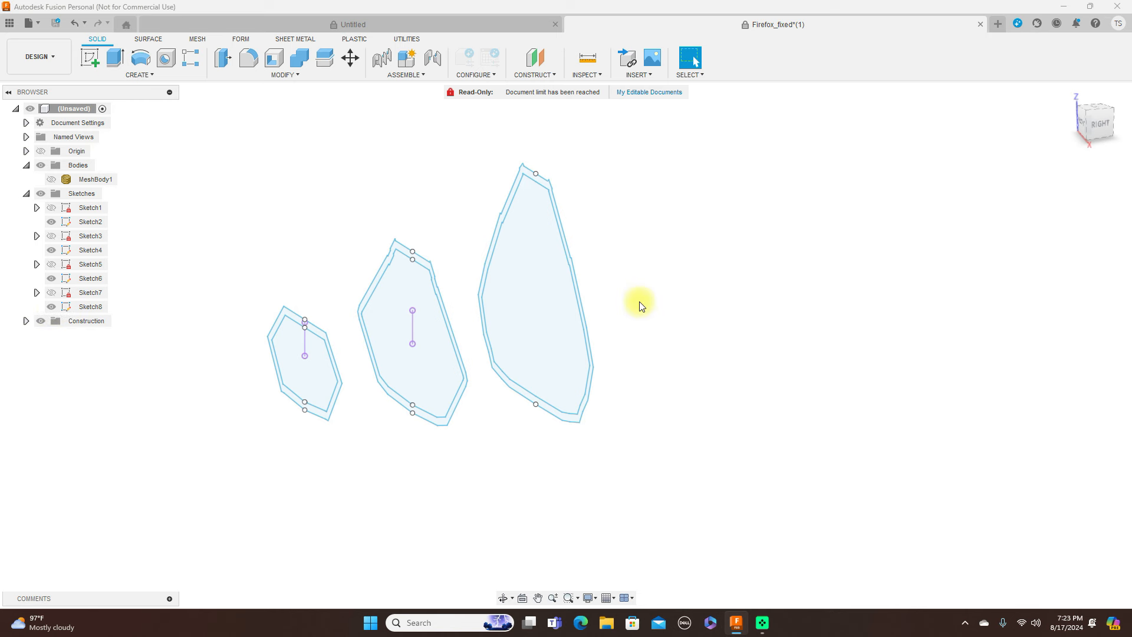
{"action": "left_click", "coordinate": [52, 224]}
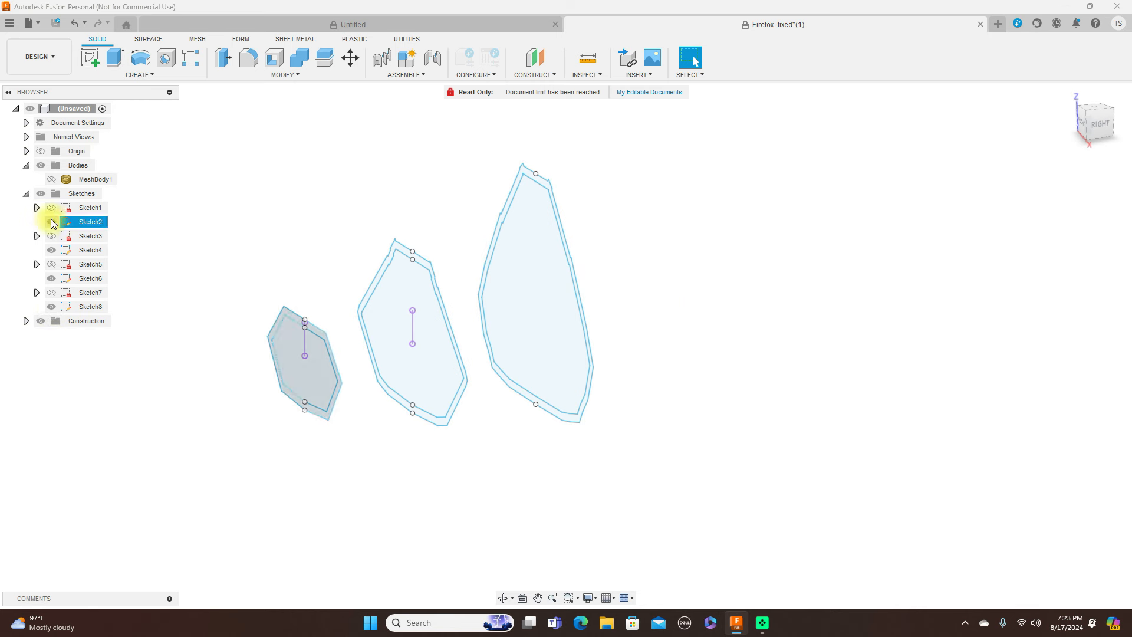
{"action": "left_click", "coordinate": [53, 280]}
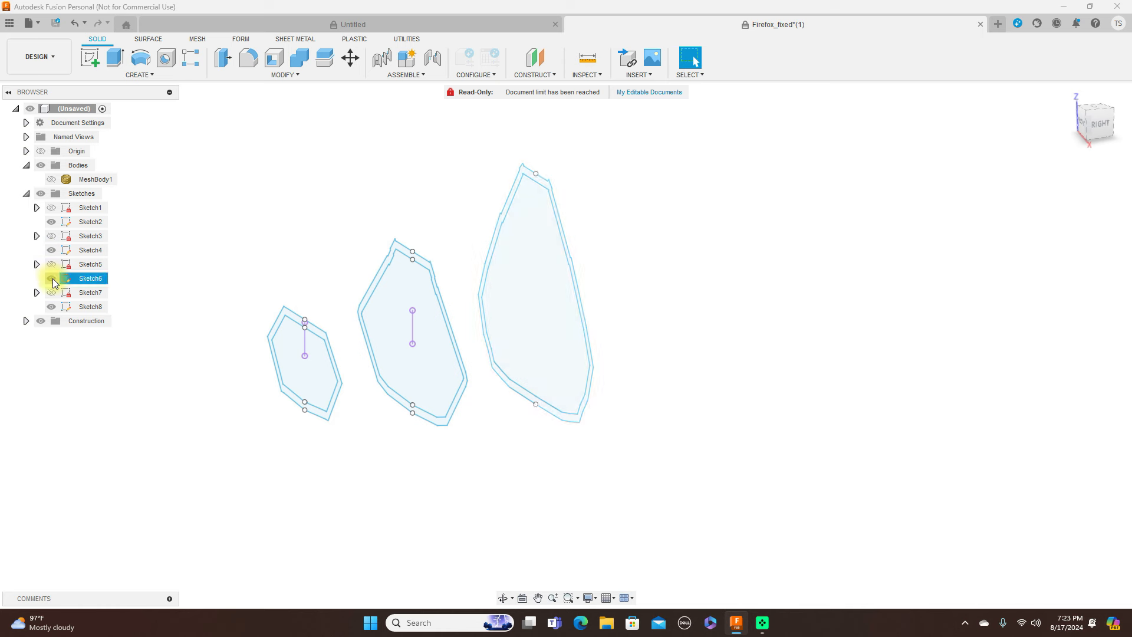
{"action": "left_click", "coordinate": [52, 279]}
{"action": "left_click", "coordinate": [52, 280]}
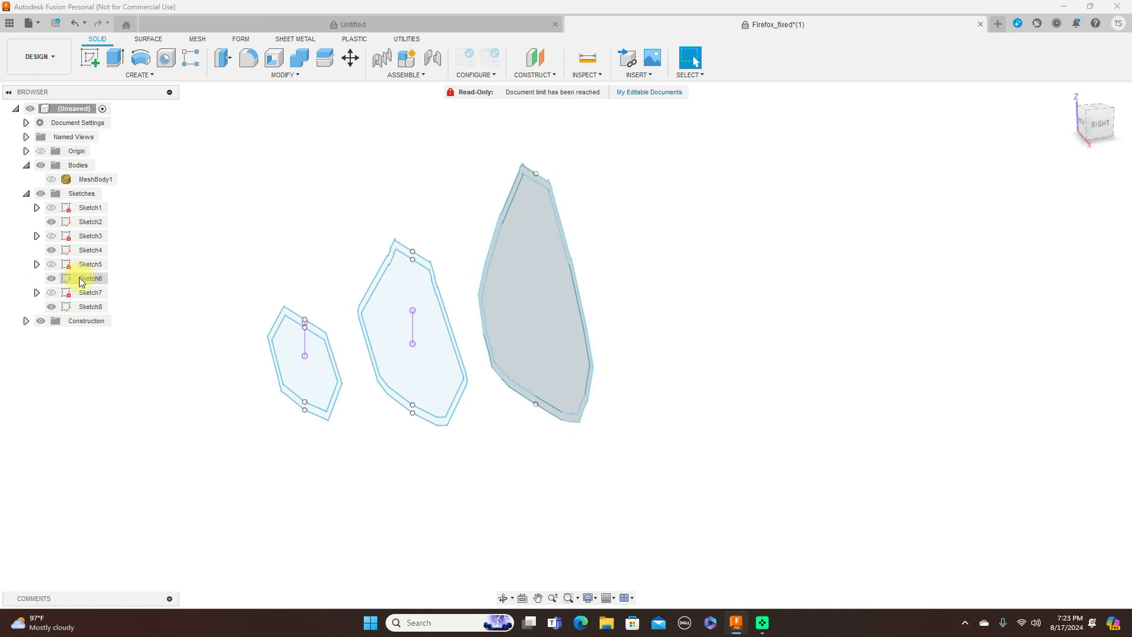
{"action": "right_click", "coordinate": [81, 282]}
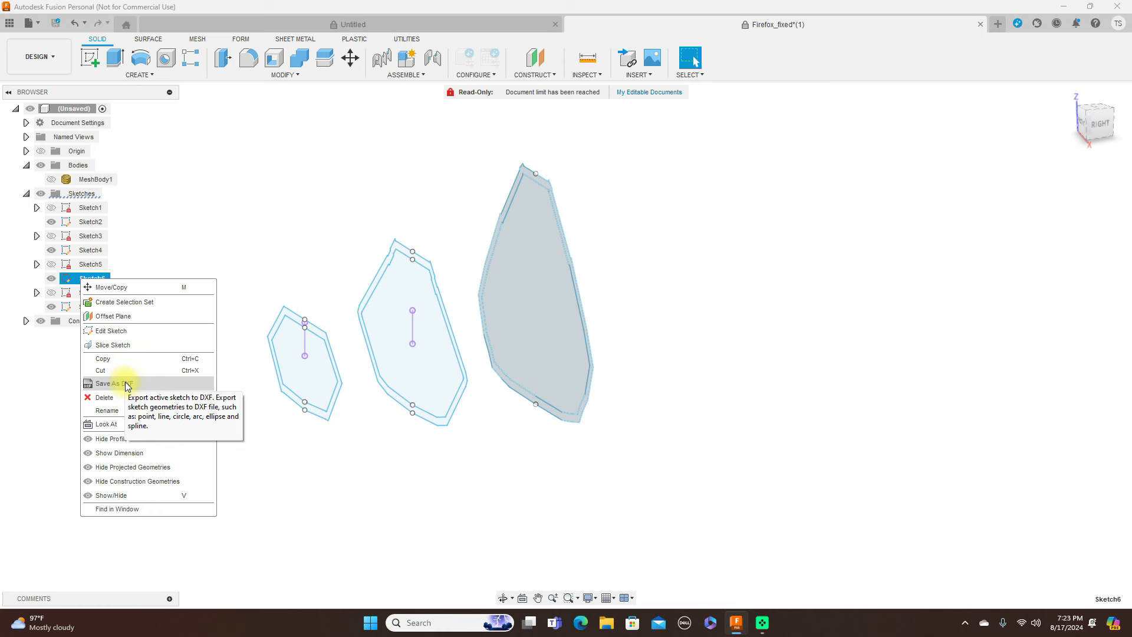
{"action": "left_click", "coordinate": [357, 168]}
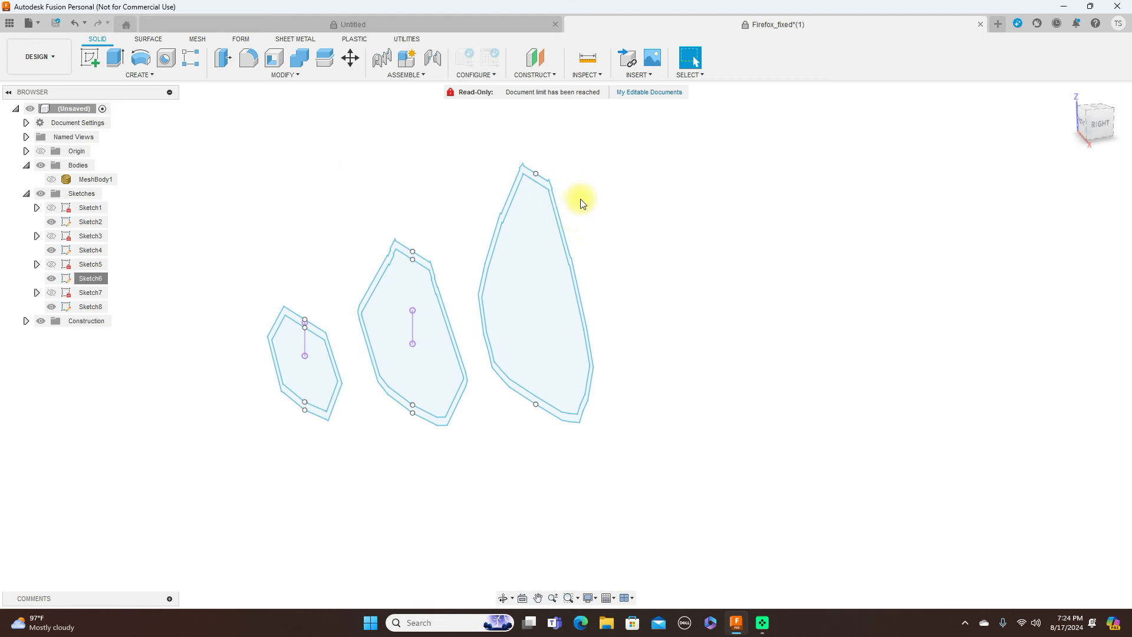
- Examine the spacing of the three fuselage profiles edge-on from the right side and at several angles
{"action": "scroll", "coordinate": [568, 219], "scroll_direction": "up", "scroll_amount": 3}
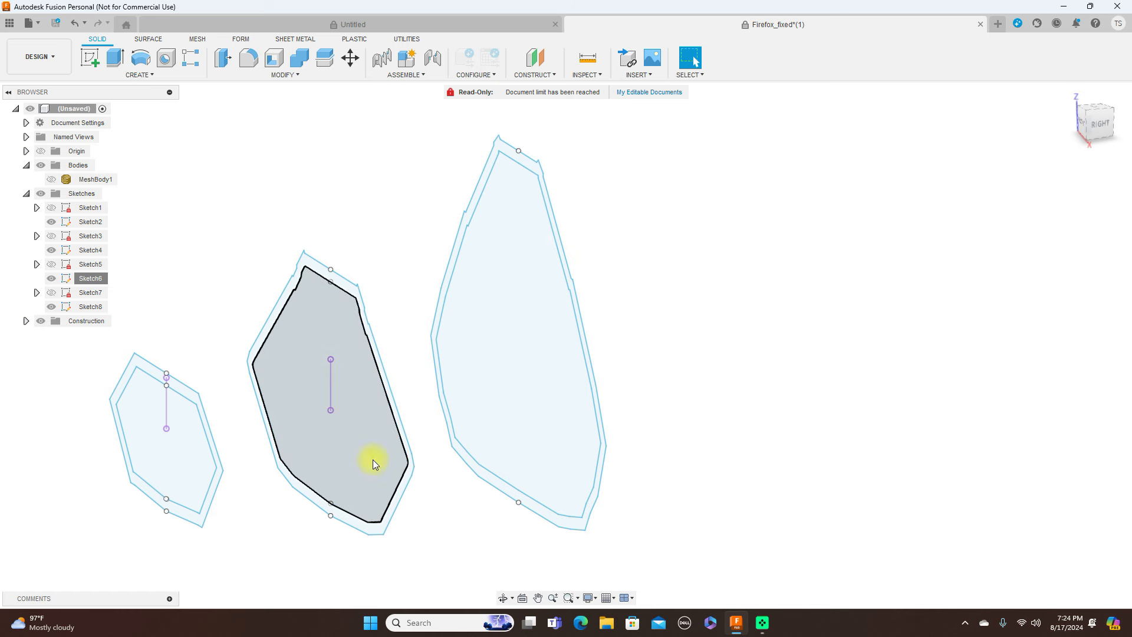
{"action": "scroll", "coordinate": [968, 384], "scroll_direction": "down", "scroll_amount": 1}
{"action": "scroll", "coordinate": [968, 384], "scroll_direction": "down", "scroll_amount": 1}
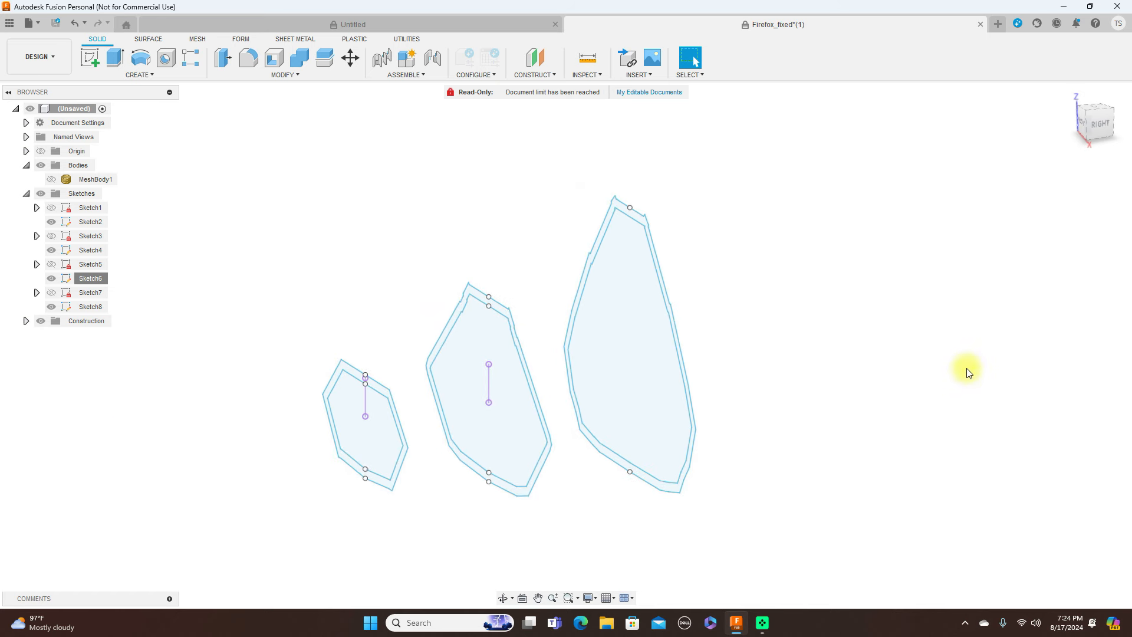
{"action": "left_click", "coordinate": [1112, 128]}
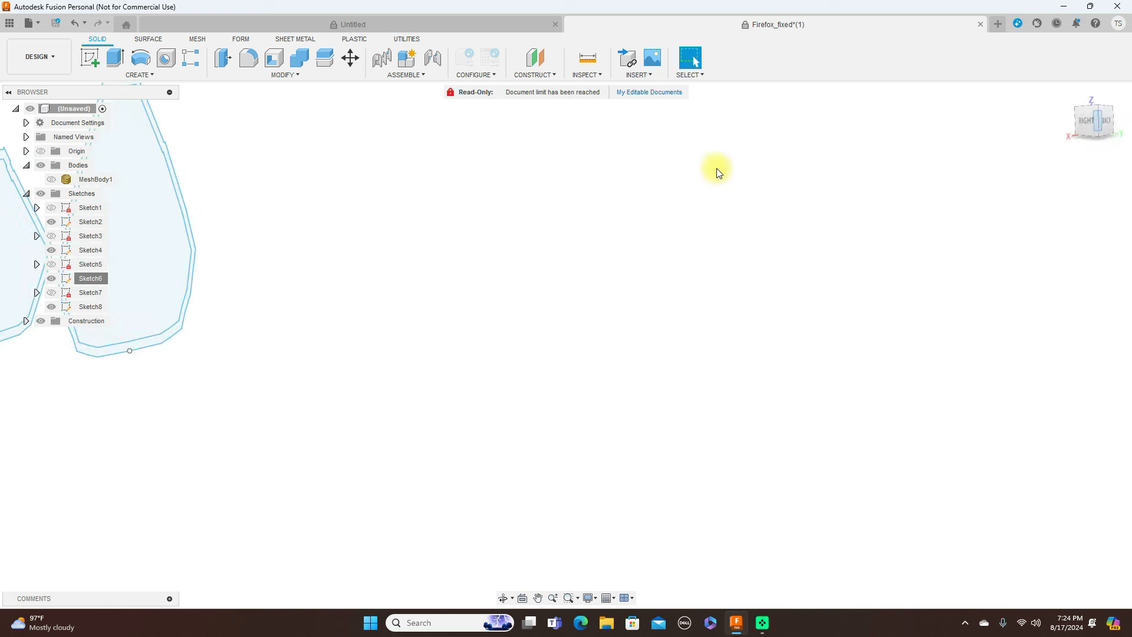
{"action": "left_click", "coordinate": [1088, 115]}
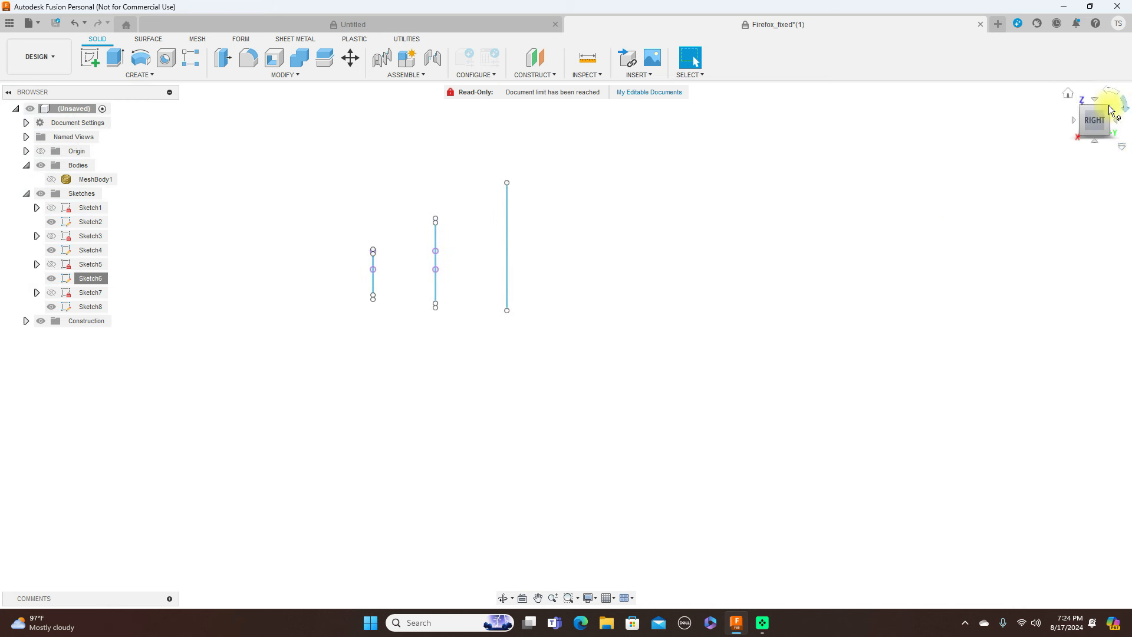
{"action": "mouse_move", "coordinate": [567, 345]}
{"action": "middle_mouse_down", "text": "shift"}
{"action": "mouse_move", "coordinate": [658, 400]}
{"action": "mouse_move", "coordinate": [808, 330]}
{"action": "middle_mouse_up", "text": "shift"}
{"action": "scroll", "coordinate": [659, 400], "scroll_direction": "up", "scroll_amount": 3}
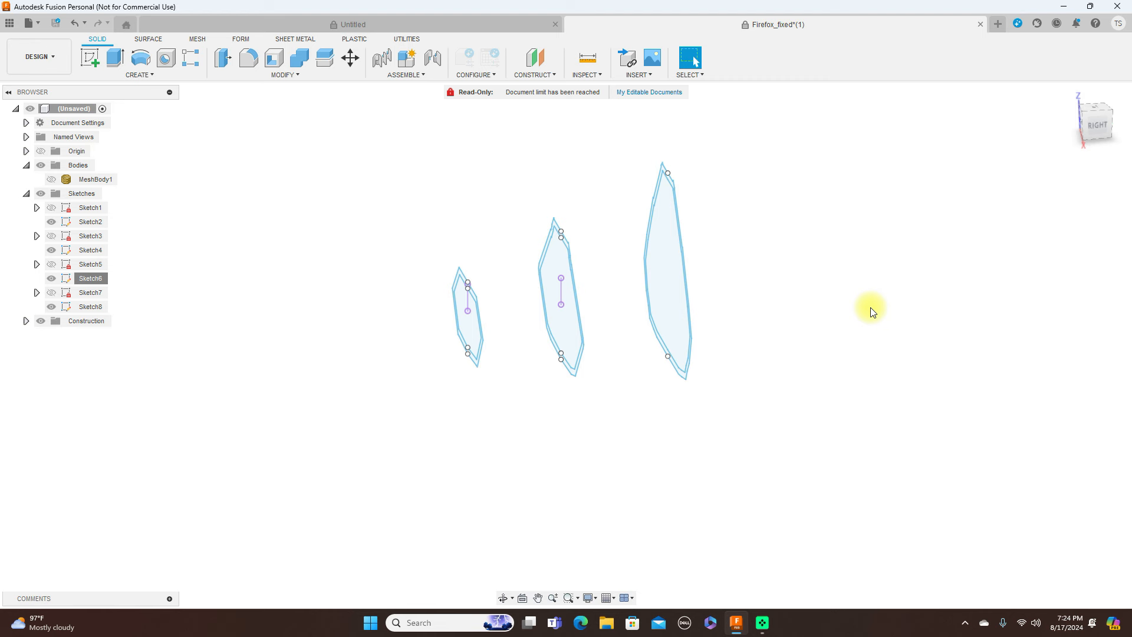
{"action": "left_click", "coordinate": [1097, 125]}
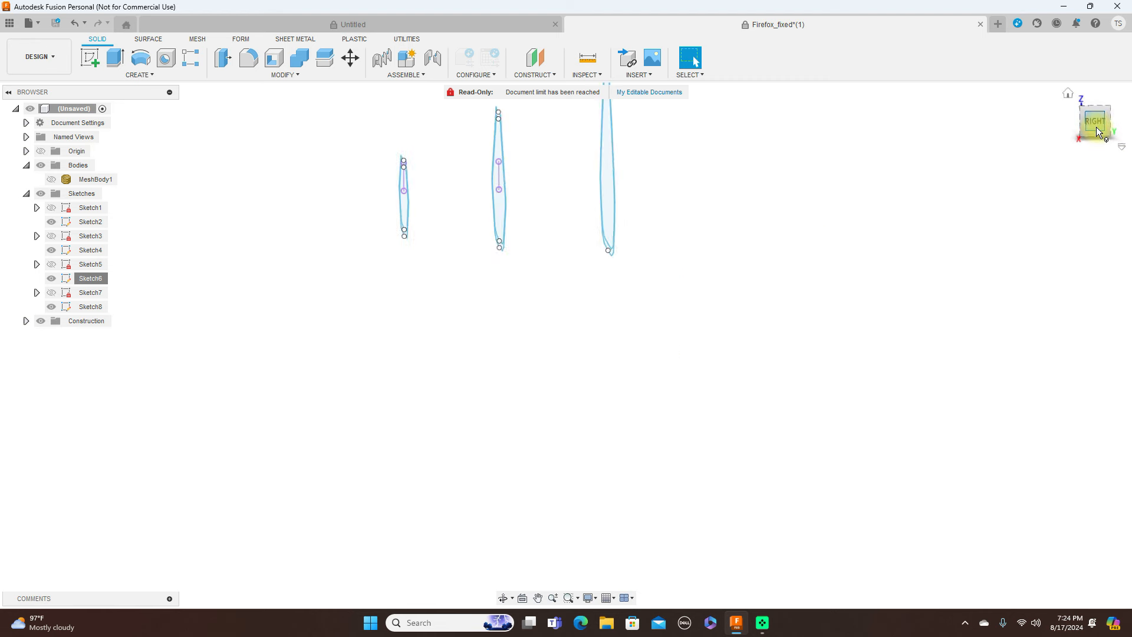
{"action": "middle_click_drag", "start_coordinate": [780, 262], "coordinate": [779, 377]}
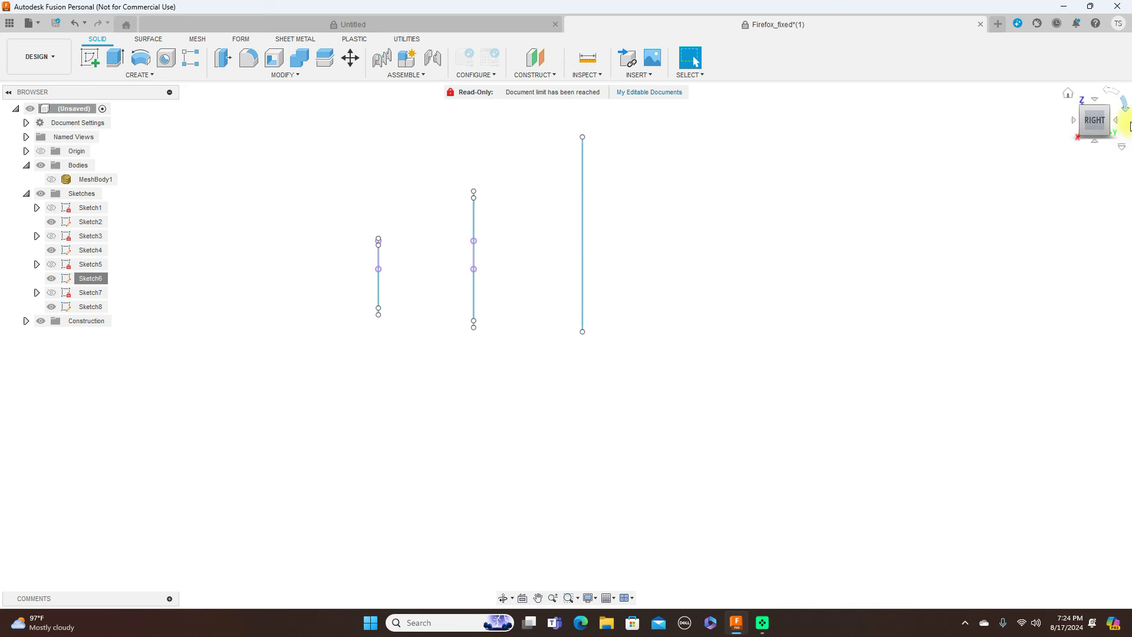
{"action": "left_click", "coordinate": [1083, 126]}
{"action": "scroll", "coordinate": [901, 238], "scroll_direction": "up", "scroll_amount": 1}
{"action": "scroll", "coordinate": [713, 274], "scroll_direction": "up", "scroll_amount": 1}
{"action": "middle_click_drag", "start_coordinate": [713, 274], "coordinate": [836, 265]}
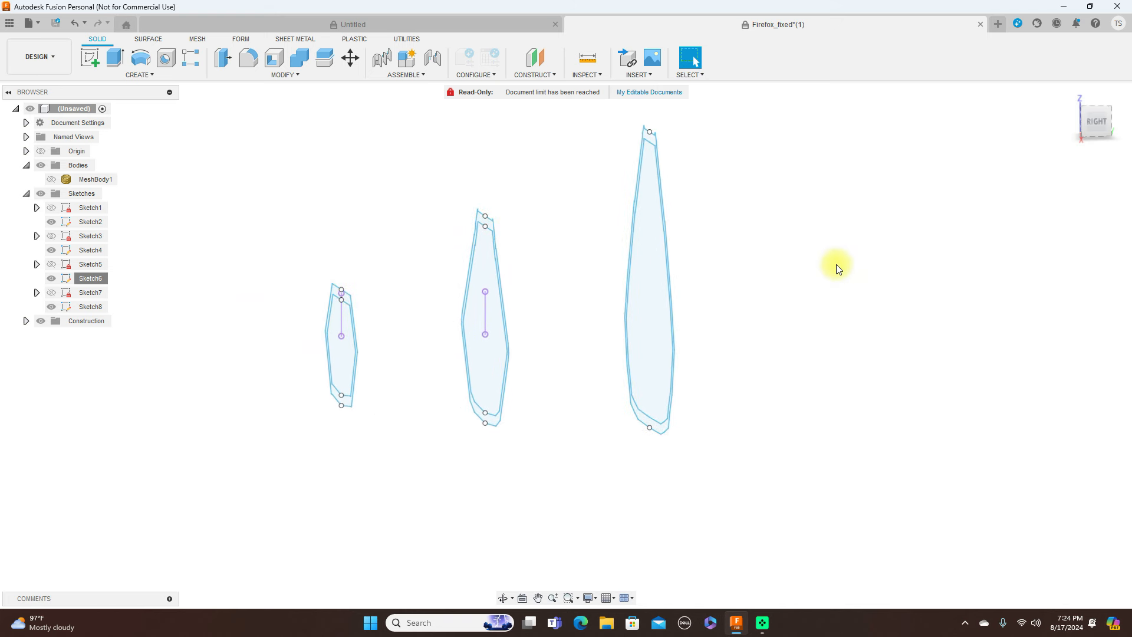
- Show MeshBody1 again and compare the three nose profiles with the whole aircraft in the right-side view
{"action": "left_click", "coordinate": [52, 179]}
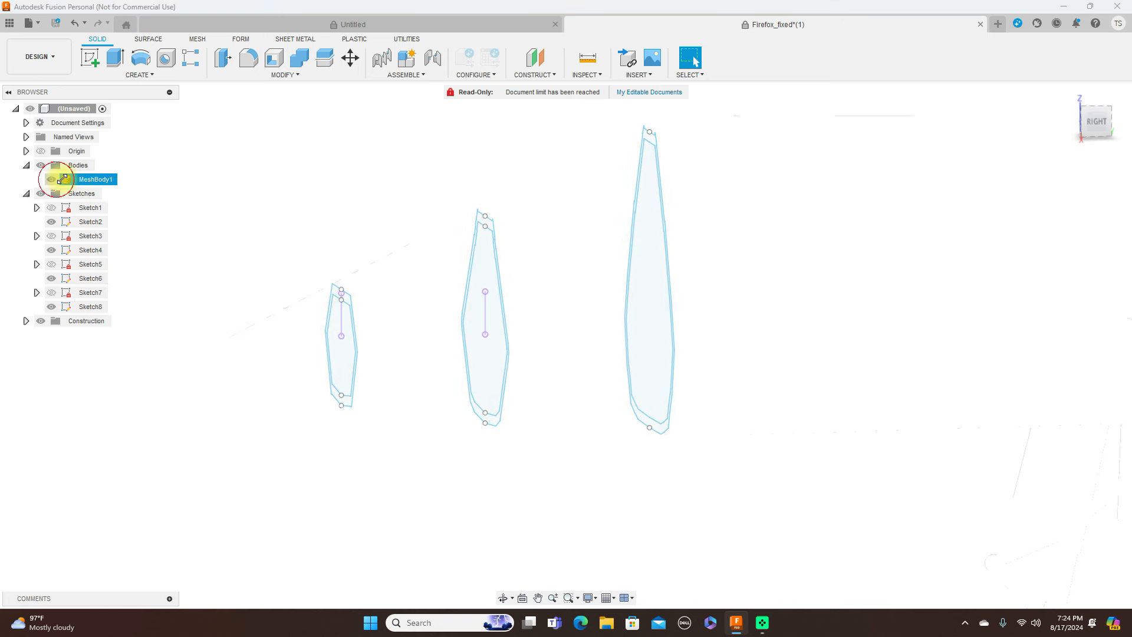
{"action": "left_click", "coordinate": [1107, 123]}
{"action": "left_click", "coordinate": [713, 391]}
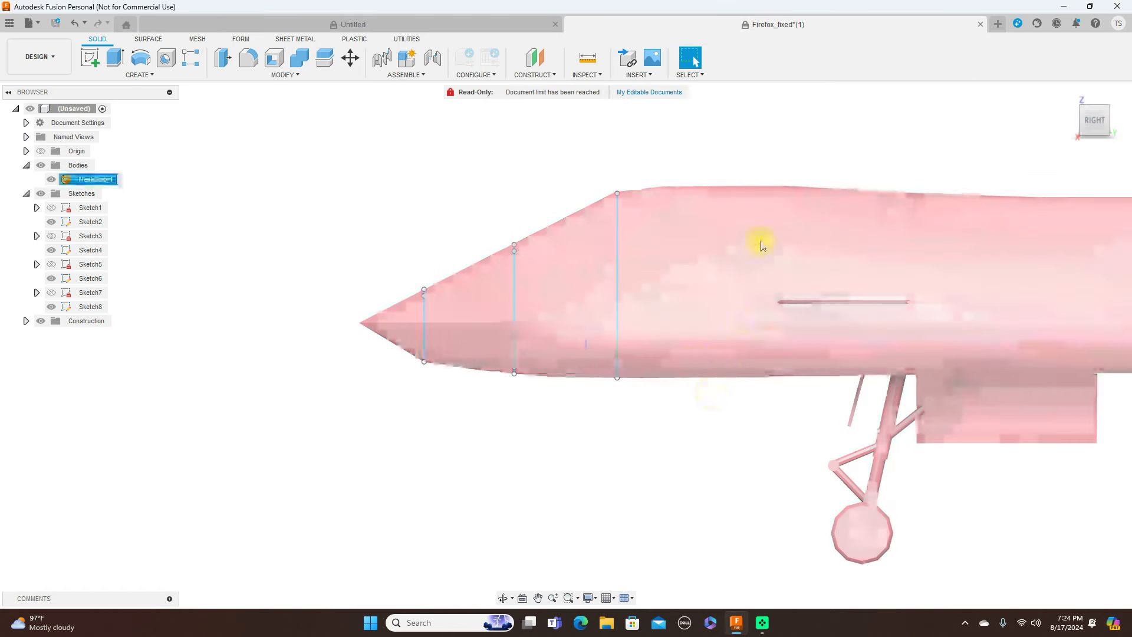
{"action": "scroll", "coordinate": [789, 200], "scroll_direction": "down", "scroll_amount": 1}
{"action": "middle_click_drag", "start_coordinate": [889, 135], "coordinate": [604, 197]}
{"action": "key", "text": "Escape"}
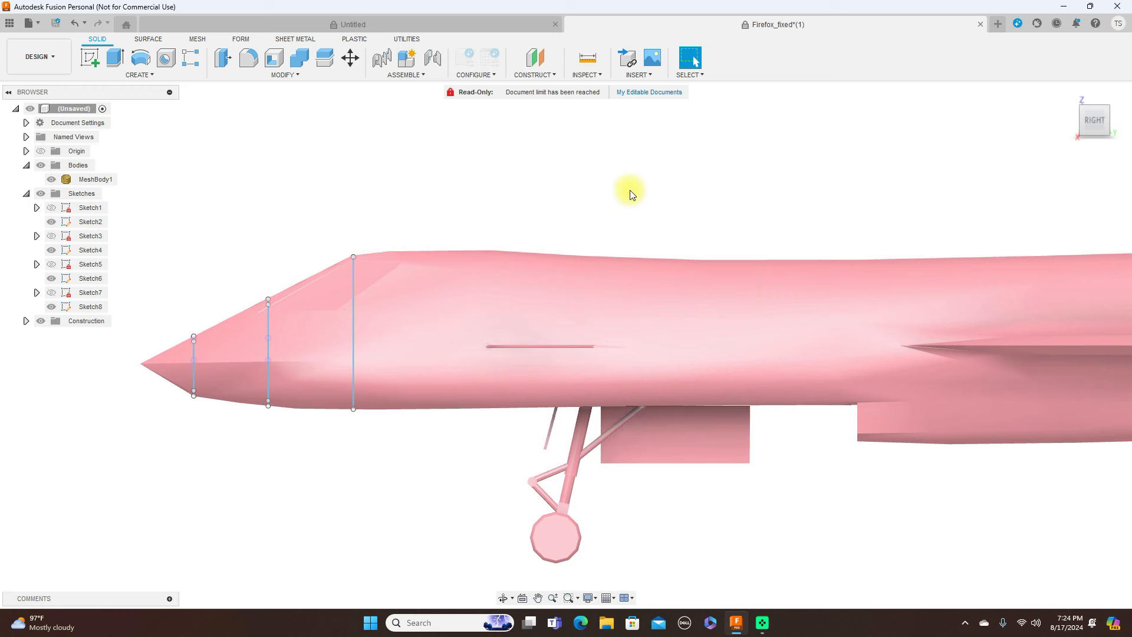
{"action": "scroll", "coordinate": [629, 190], "scroll_direction": "down", "scroll_amount": 4}
{"action": "middle_click_drag", "start_coordinate": [843, 118], "coordinate": [602, 192]}
{"action": "scroll", "coordinate": [604, 191], "scroll_direction": "down", "scroll_amount": 2}
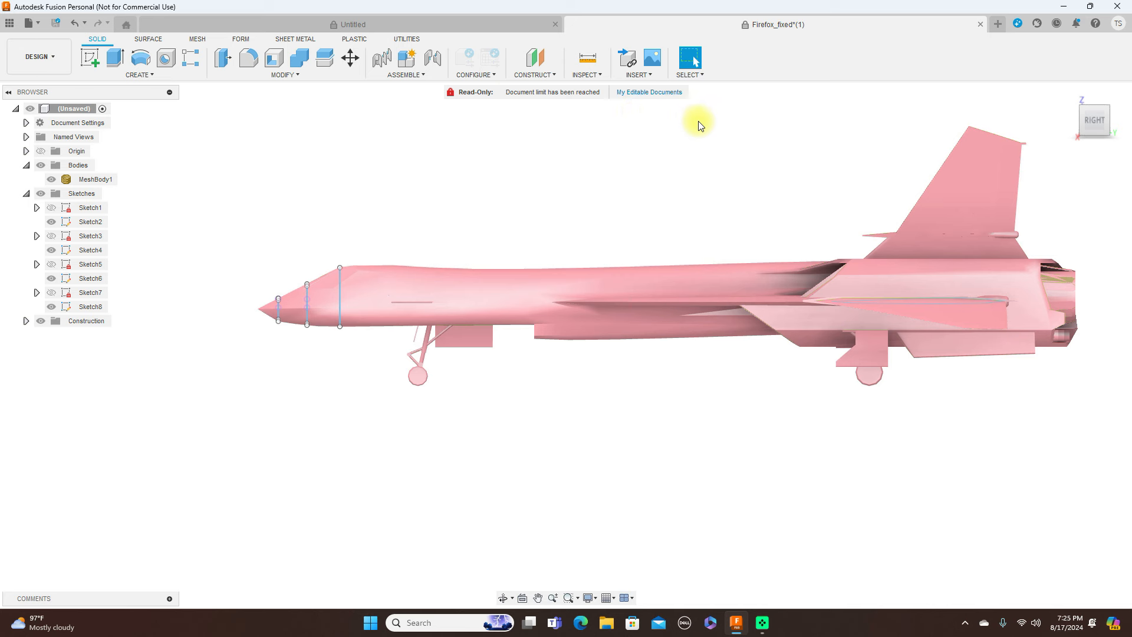
{"action": "left_click", "coordinate": [440, 26]}
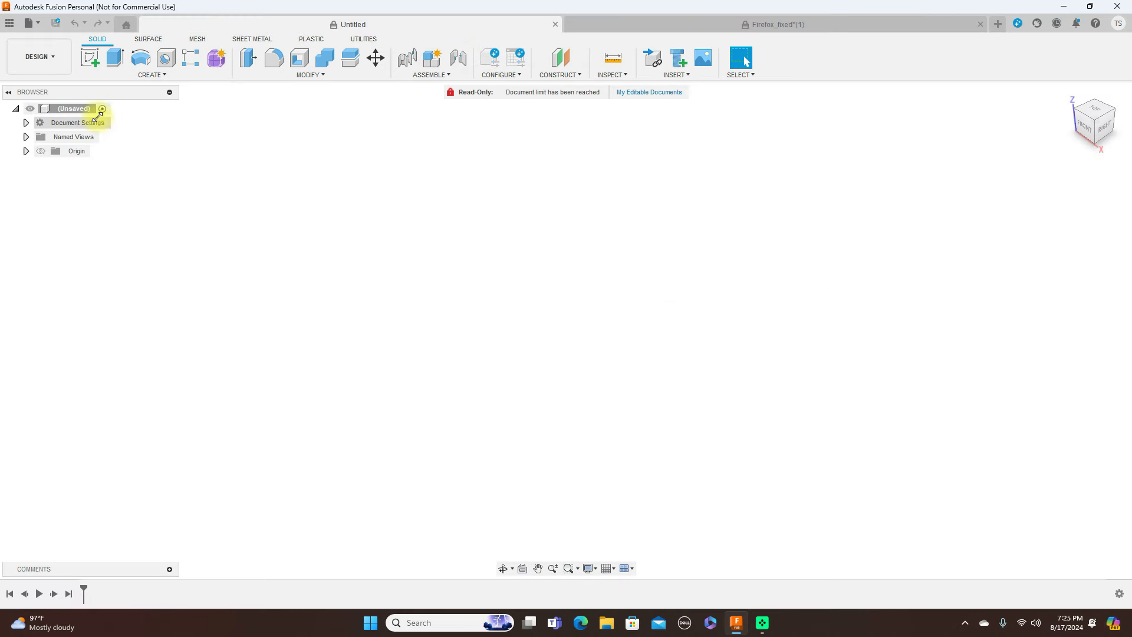
{"action": "left_click", "coordinate": [1064, 6]}
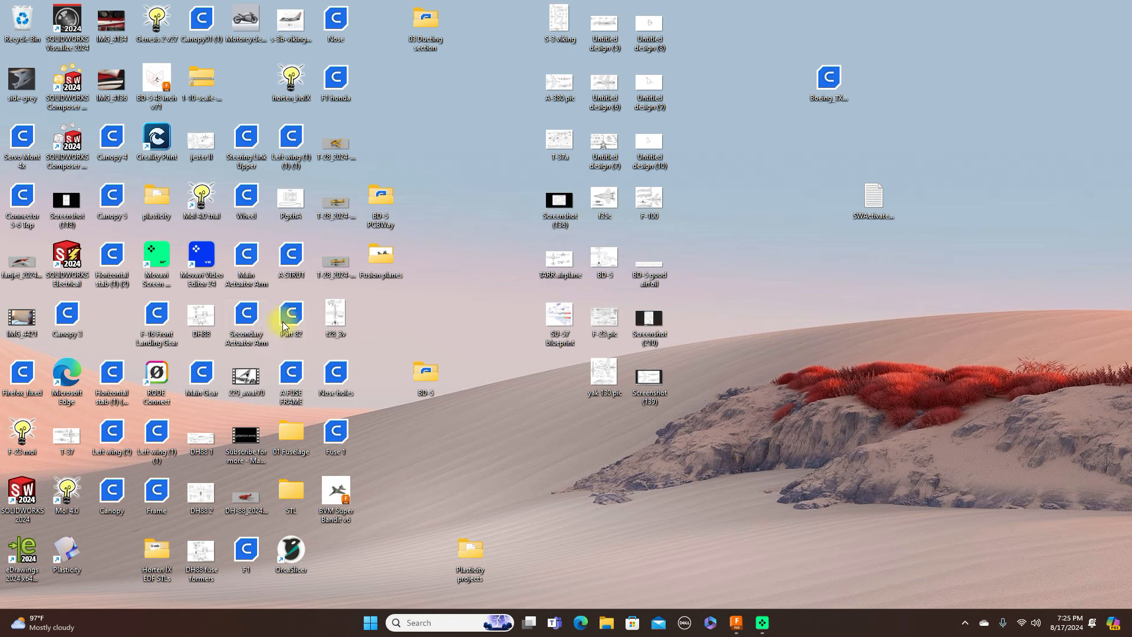
{"action": "left_click", "coordinate": [737, 625]}
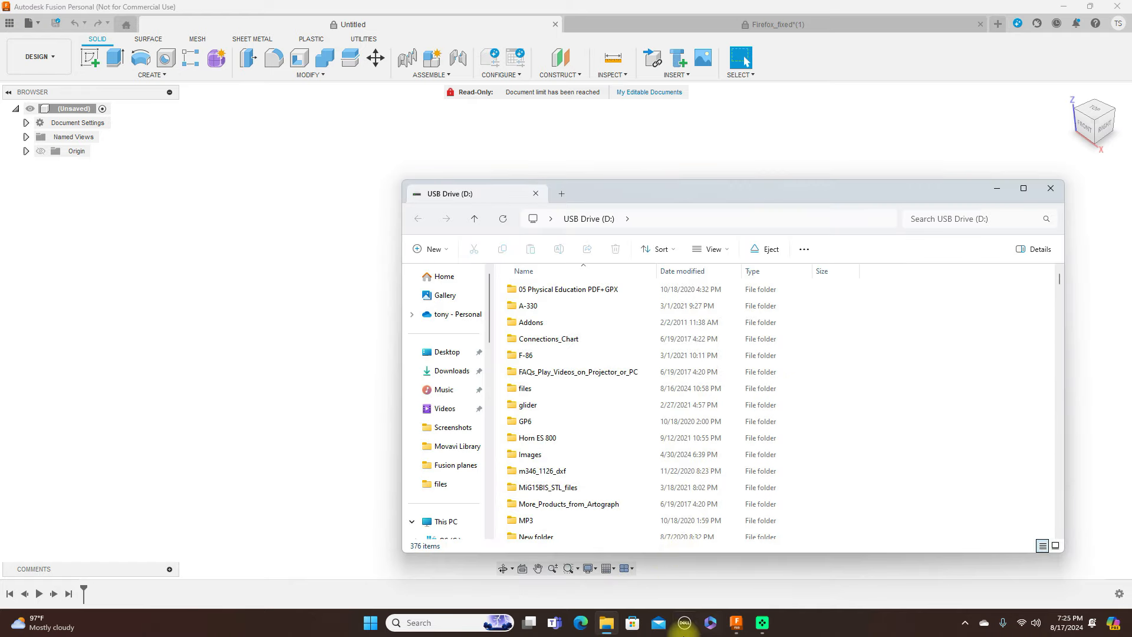
{"action": "left_click", "coordinate": [1050, 188]}
{"action": "left_click", "coordinate": [165, 85]}
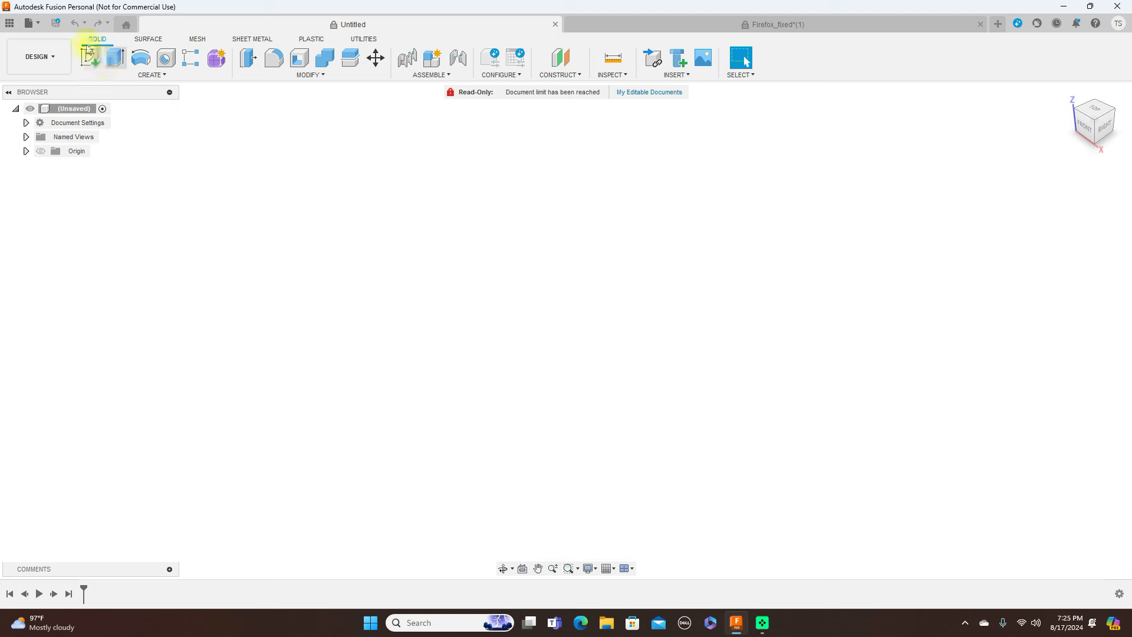
- Create a new design, and open the Boeing_TX_TV mesh file from the files folder on USB Drive (D:)
{"action": "left_click", "coordinate": [31, 23]}
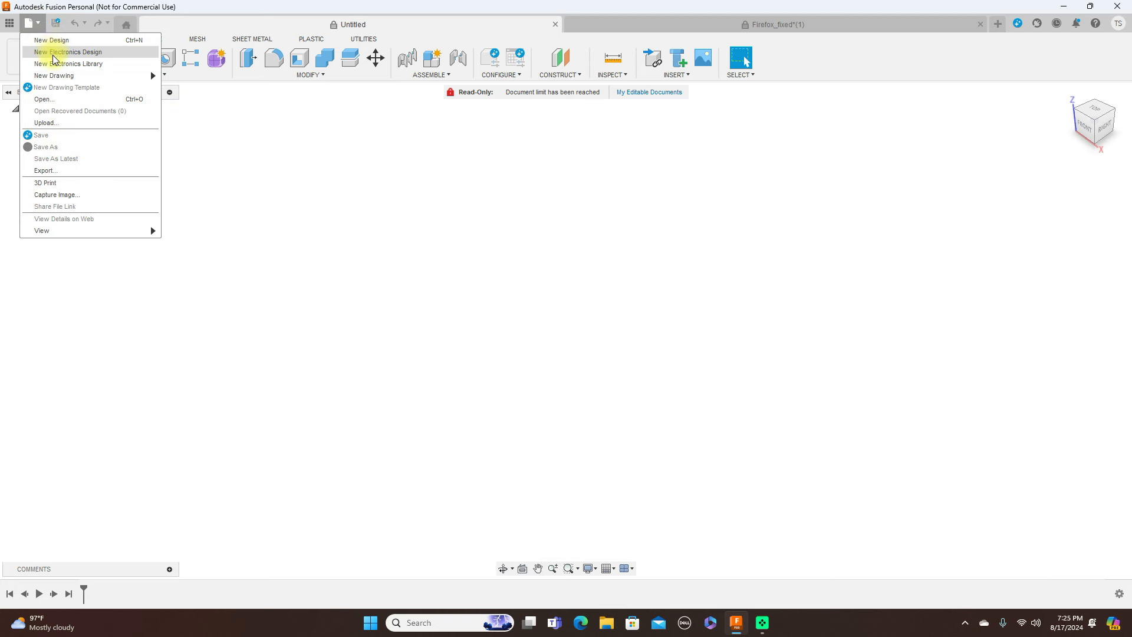
{"action": "left_click", "coordinate": [59, 42]}
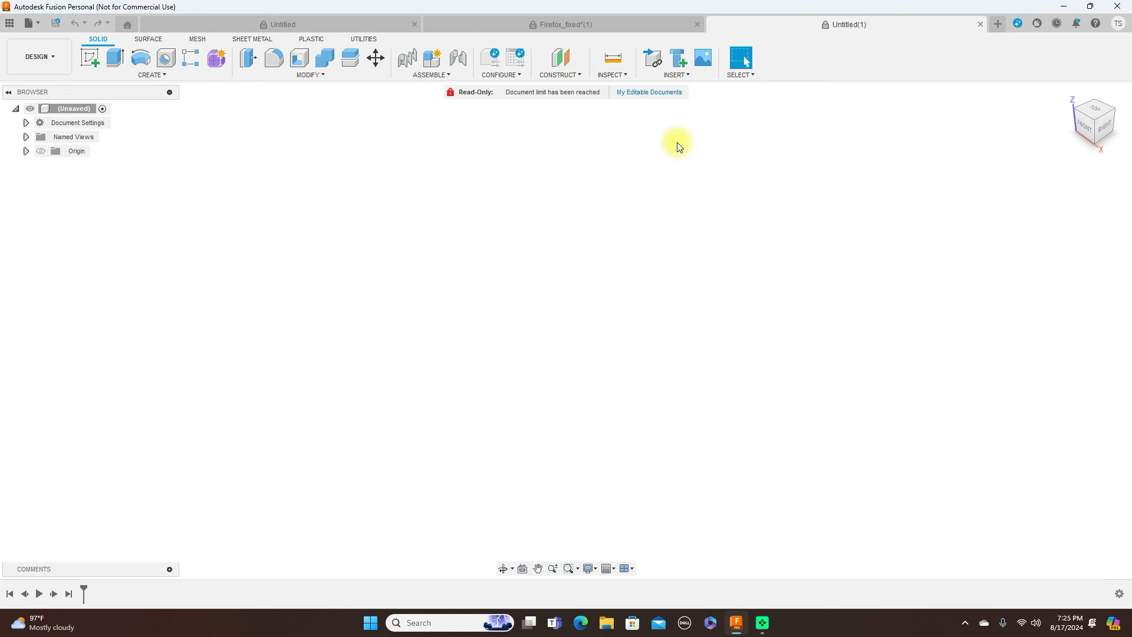
{"action": "left_click", "coordinate": [29, 23]}
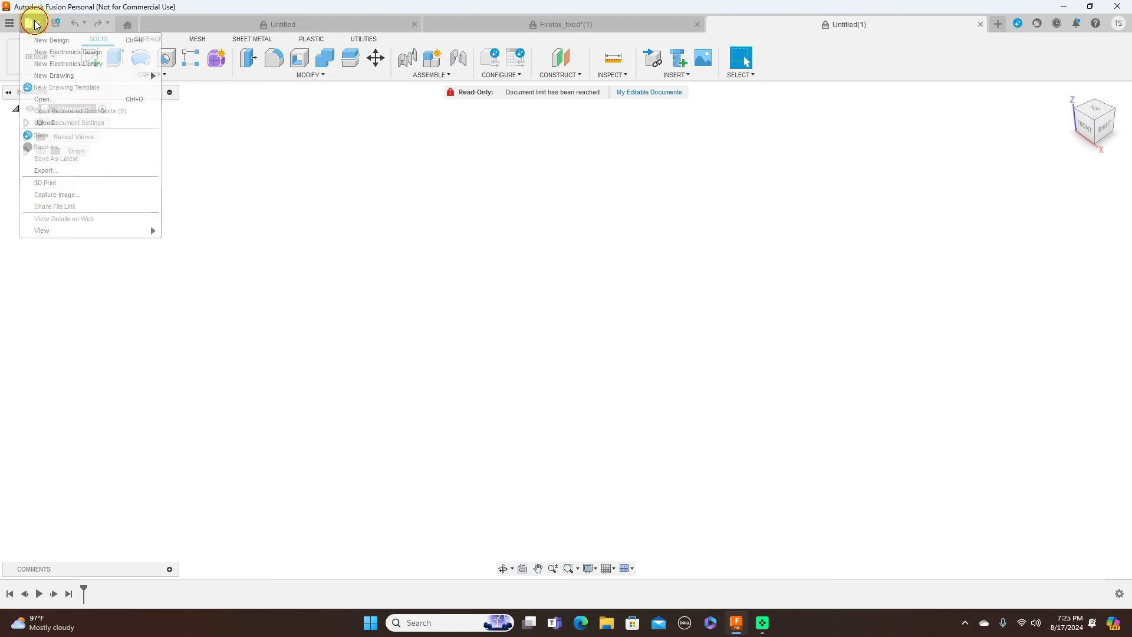
{"action": "left_click", "coordinate": [51, 98]}
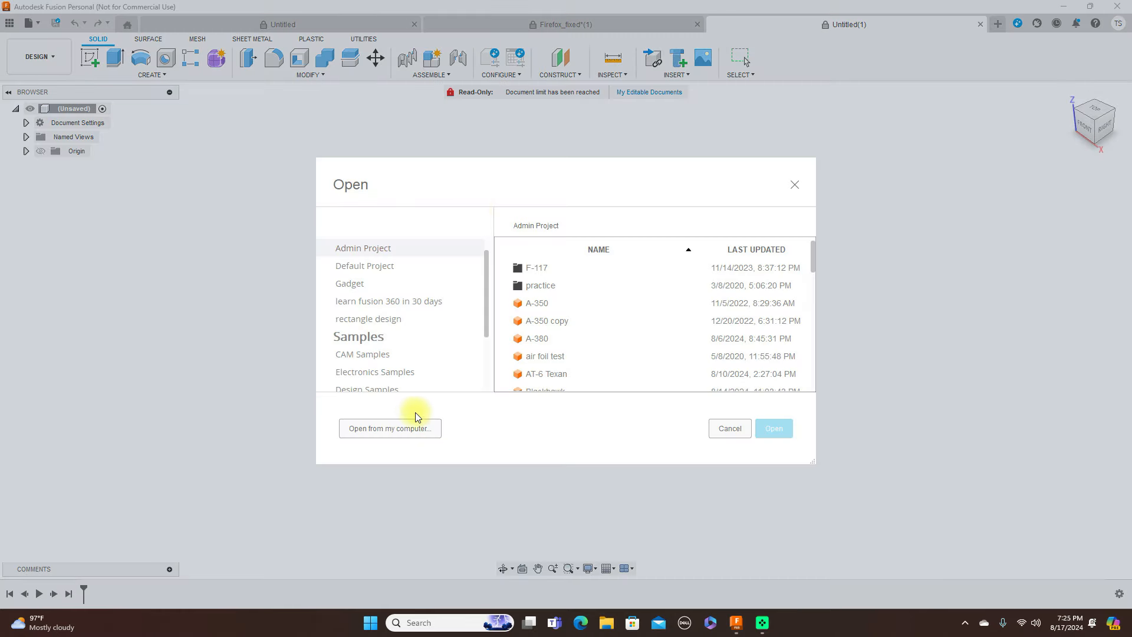
{"action": "left_click", "coordinate": [390, 428]}
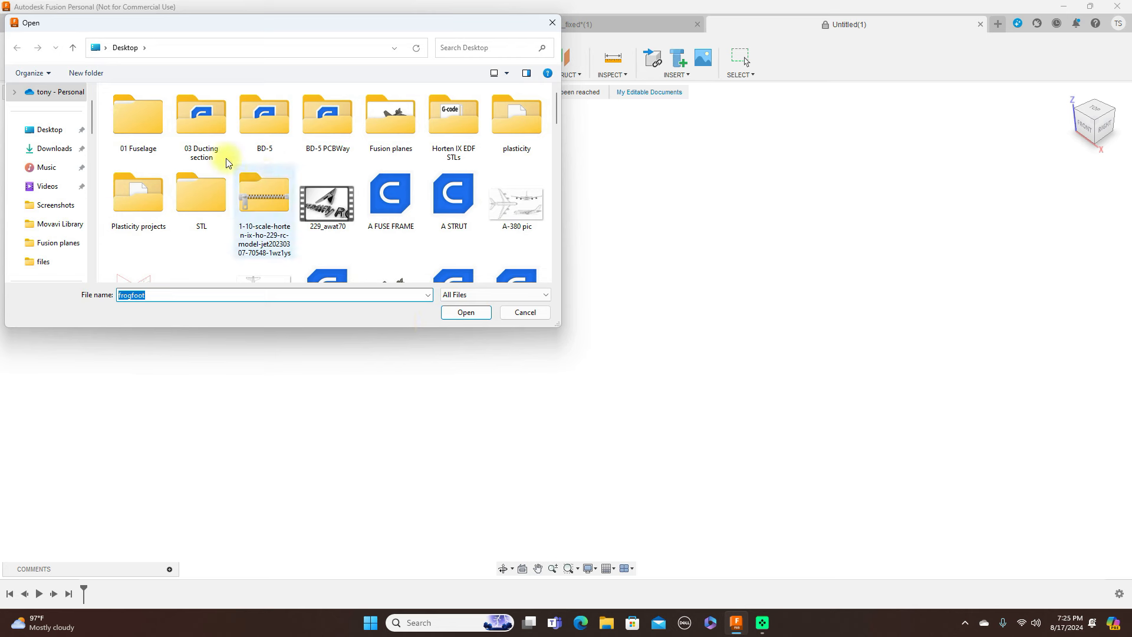
{"action": "scroll", "coordinate": [96, 199], "scroll_direction": "down", "scroll_amount": 5}
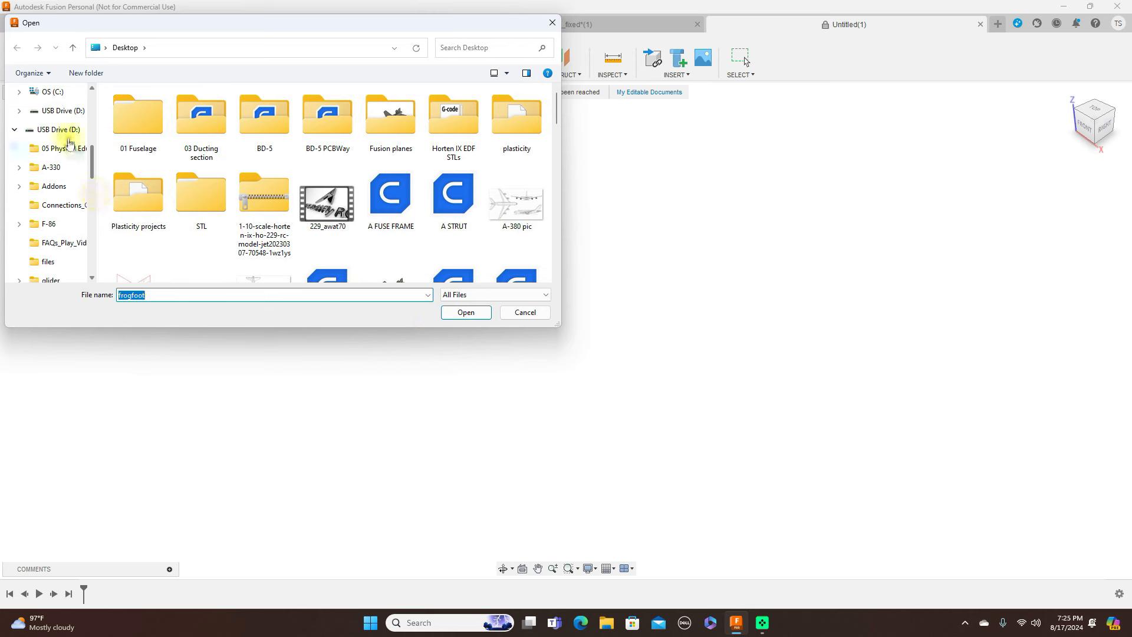
{"action": "left_click", "coordinate": [65, 111]}
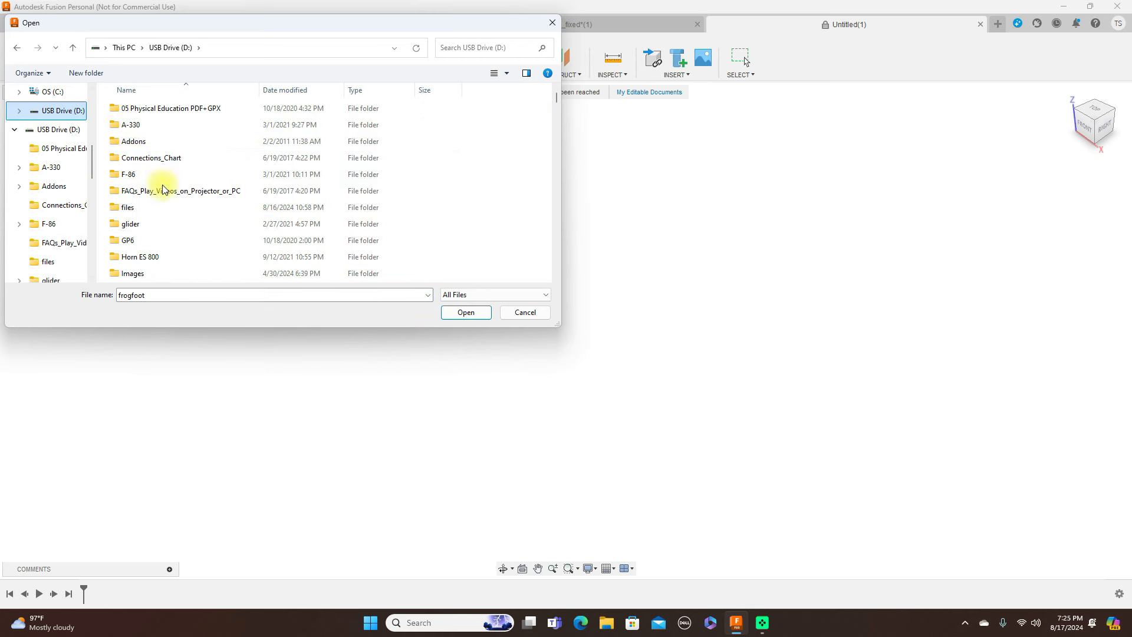
{"action": "double_click", "coordinate": [152, 207]}
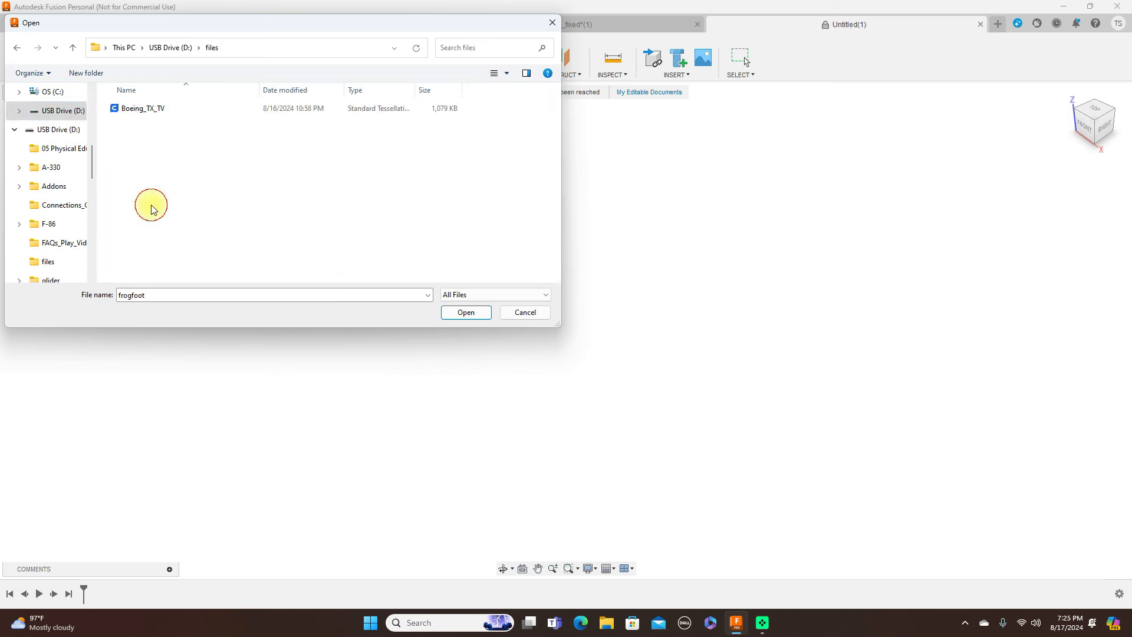
{"action": "left_click", "coordinate": [156, 112]}
{"action": "left_click", "coordinate": [463, 312]}
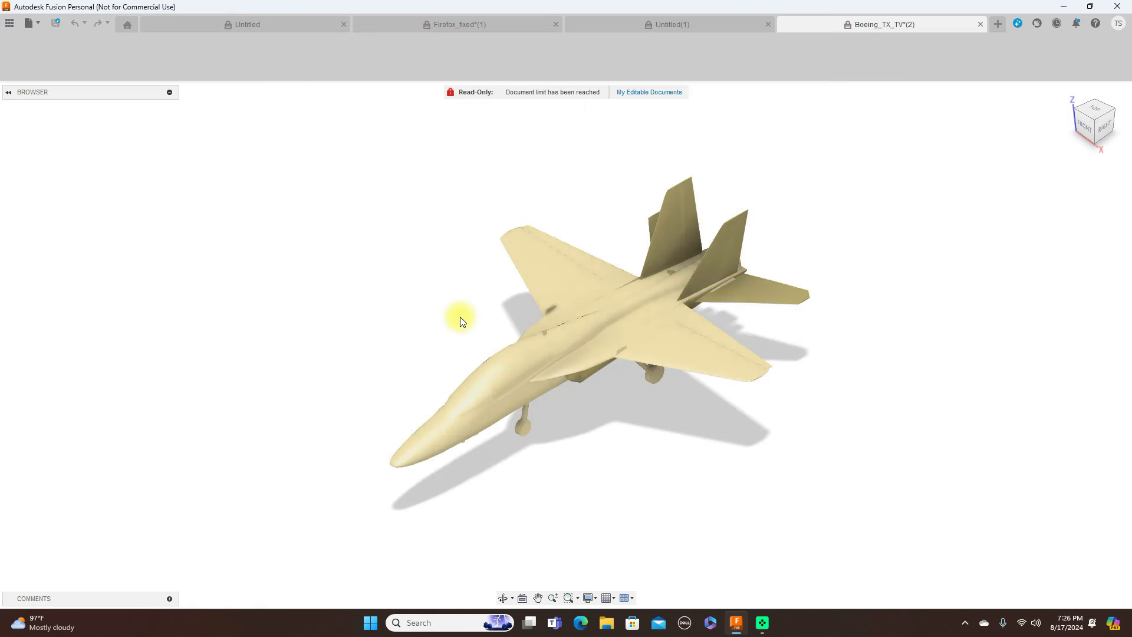
- Start a sketch on the vertical YZ plane with the Boeing_TX_TV mesh seen from the right side
{"action": "left_click", "coordinate": [1105, 133]}
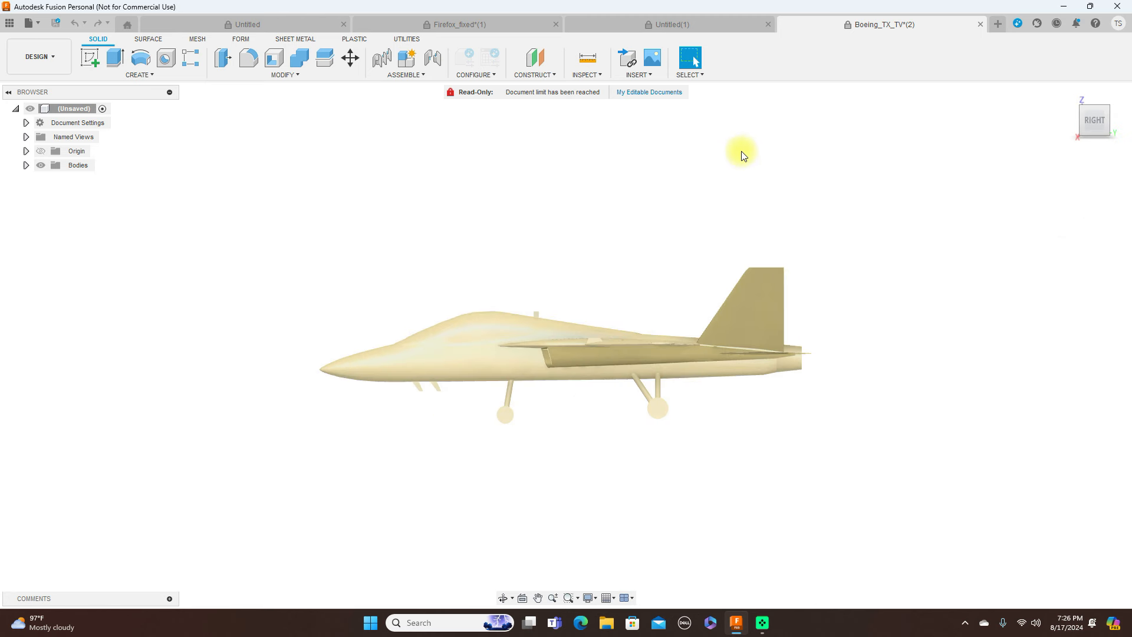
{"action": "scroll", "coordinate": [688, 185], "scroll_direction": "up", "scroll_amount": 3}
{"action": "middle_click_drag", "start_coordinate": [662, 218], "coordinate": [812, 100]}
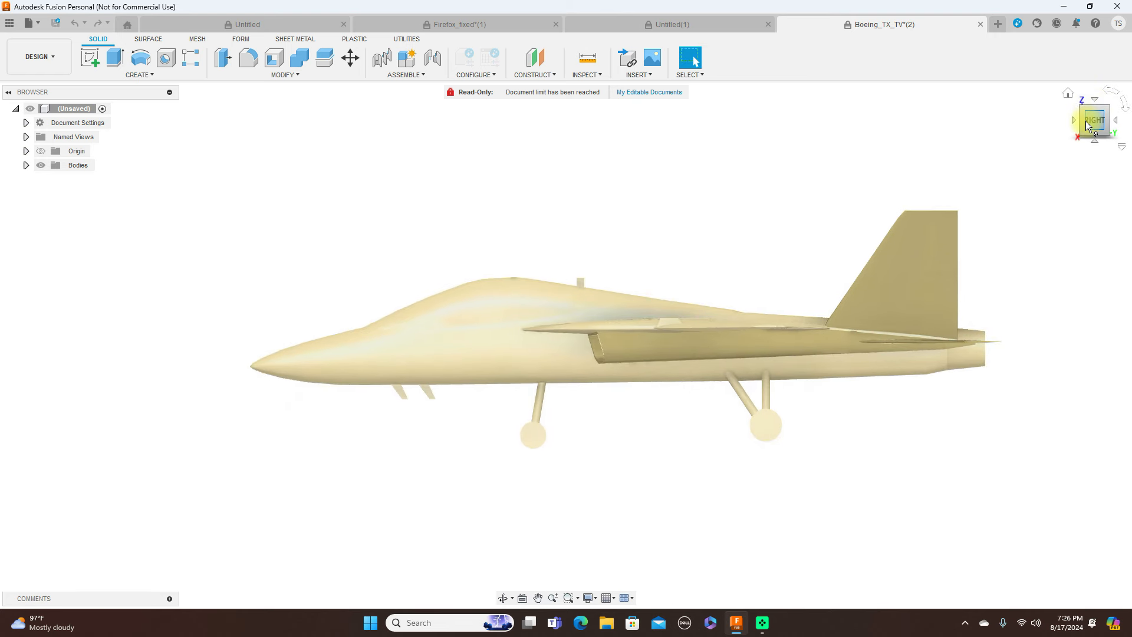
{"action": "left_click_drag", "start_coordinate": [1084, 122], "coordinate": [977, 135]}
{"action": "scroll", "coordinate": [508, 193], "scroll_direction": "down", "scroll_amount": 2}
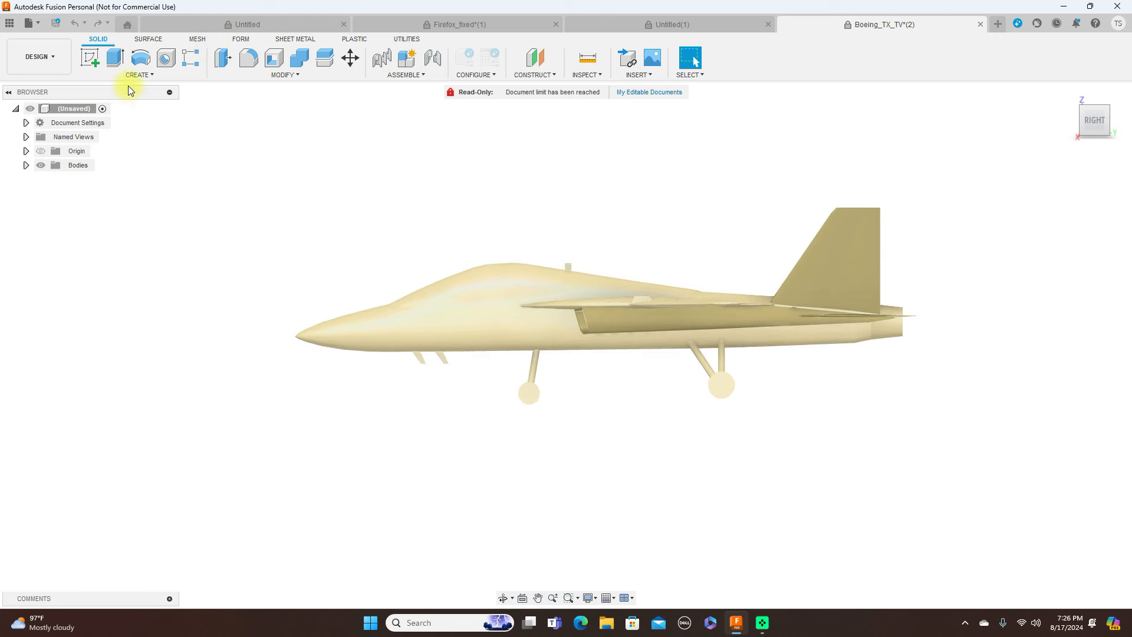
{"action": "left_click", "coordinate": [89, 57]}
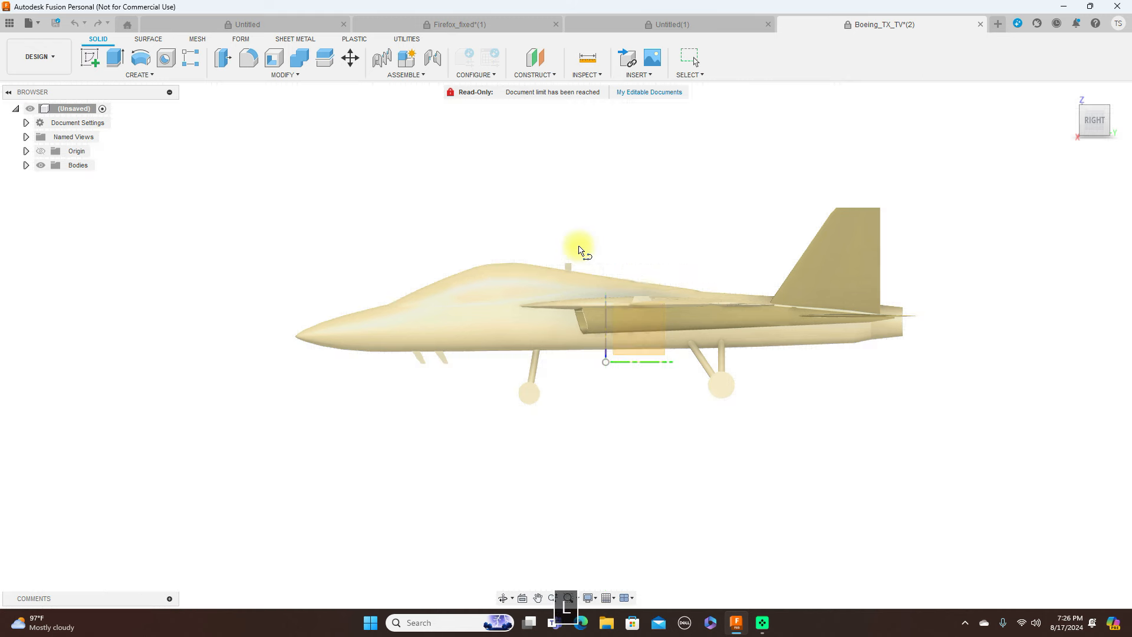
{"action": "key", "text": "Escape"}
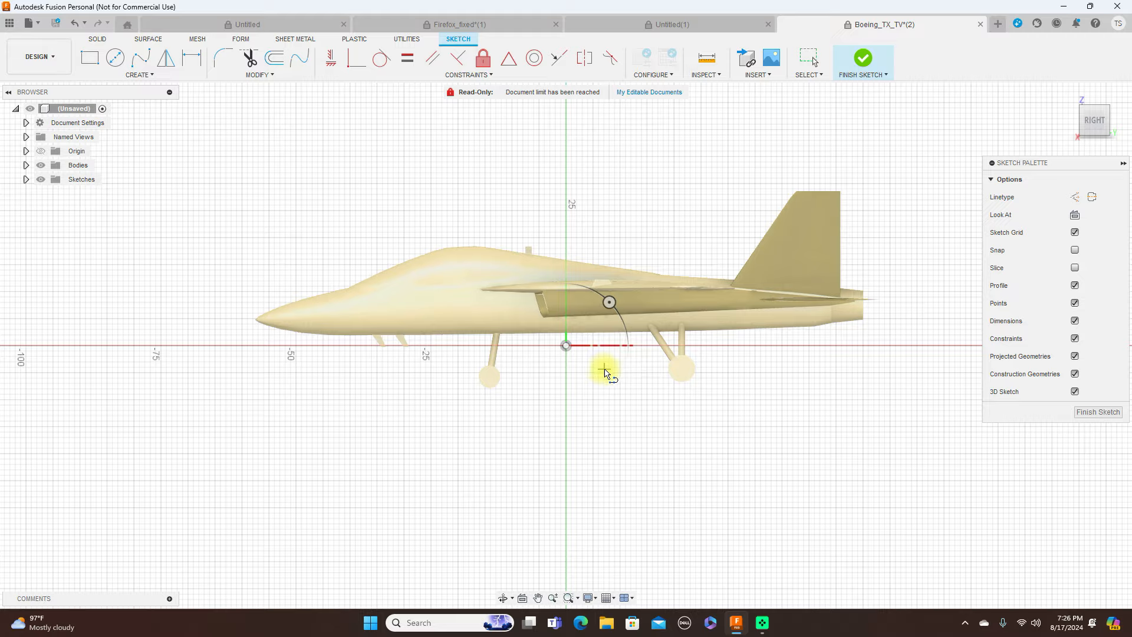
- Draw a horizontal reference line about 251 mm long from the origin toward the tail, and finish the sketch
{"action": "scroll", "coordinate": [619, 380], "scroll_direction": "down", "scroll_amount": 1}
{"action": "middle_click_drag", "start_coordinate": [644, 405], "coordinate": [421, 422]}
{"action": "left_click", "coordinate": [370, 365]}
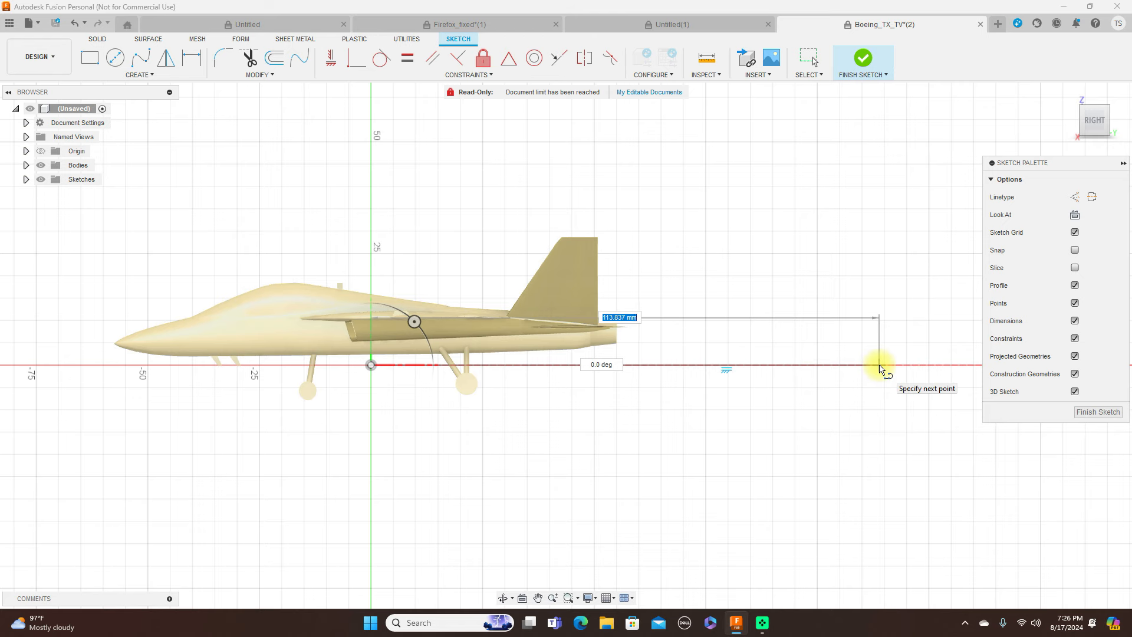
{"action": "scroll", "coordinate": [882, 367], "scroll_direction": "down", "scroll_amount": 4}
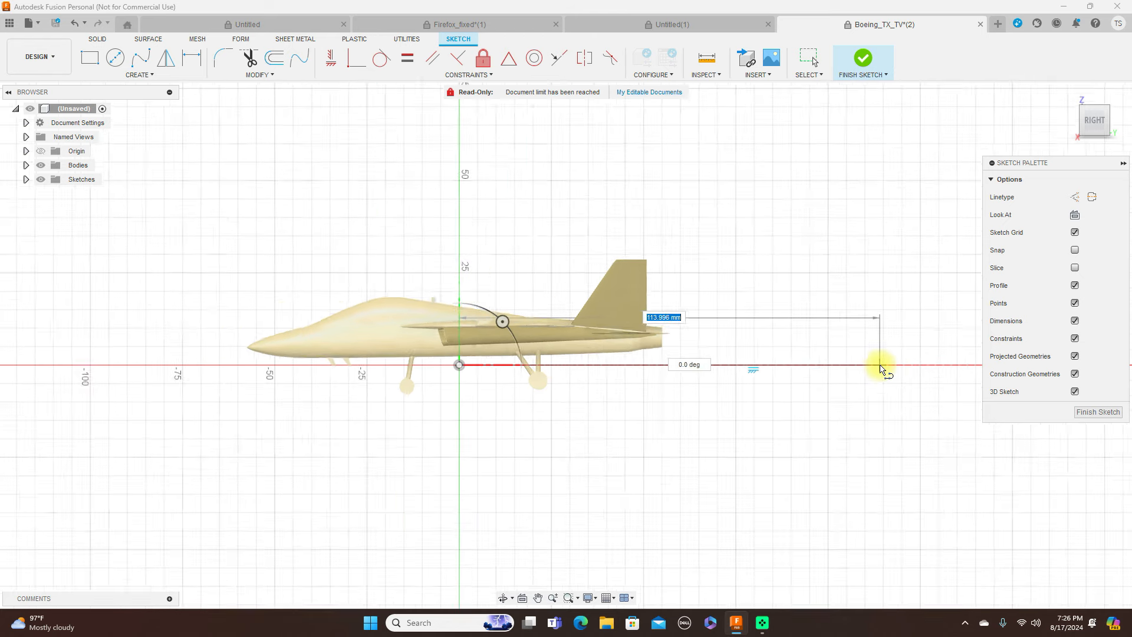
{"action": "middle_click_drag", "start_coordinate": [882, 367], "coordinate": [553, 399]}
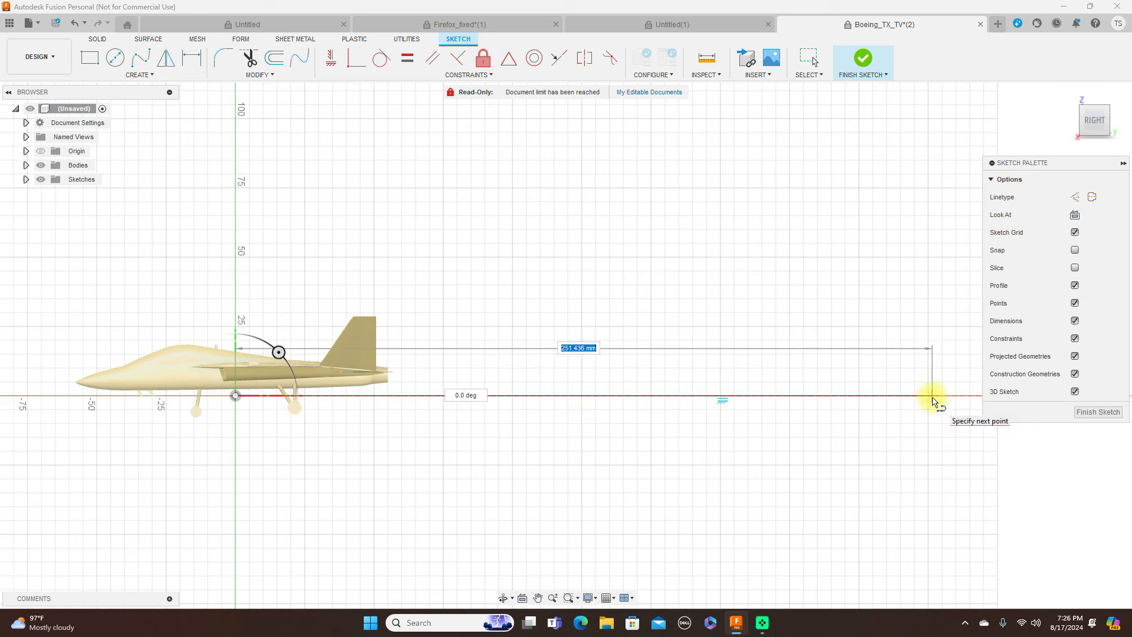
{"action": "left_click", "coordinate": [933, 398]}
{"action": "right_click", "coordinate": [933, 398]}
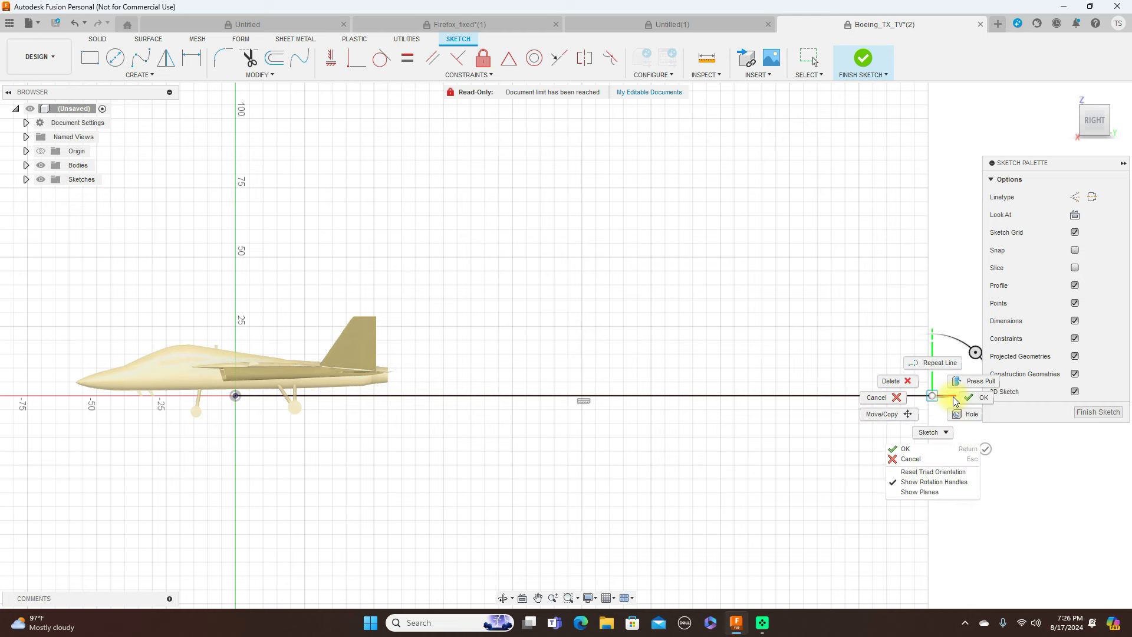
{"action": "left_click", "coordinate": [957, 396]}
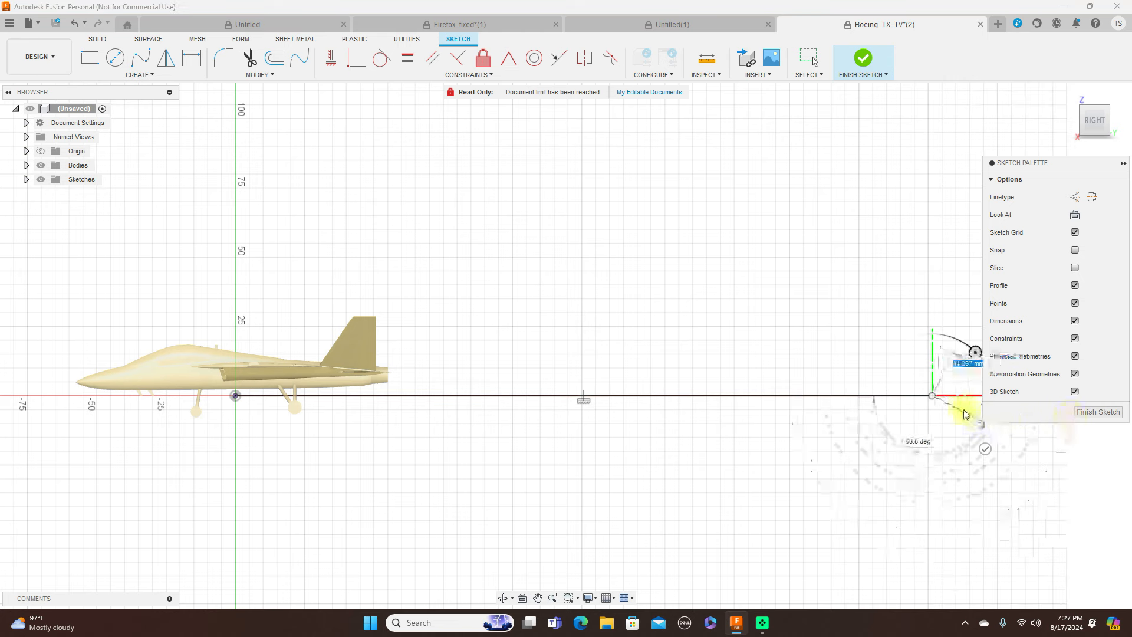
{"action": "right_click", "coordinate": [938, 399]}
{"action": "left_click", "coordinate": [978, 396]}
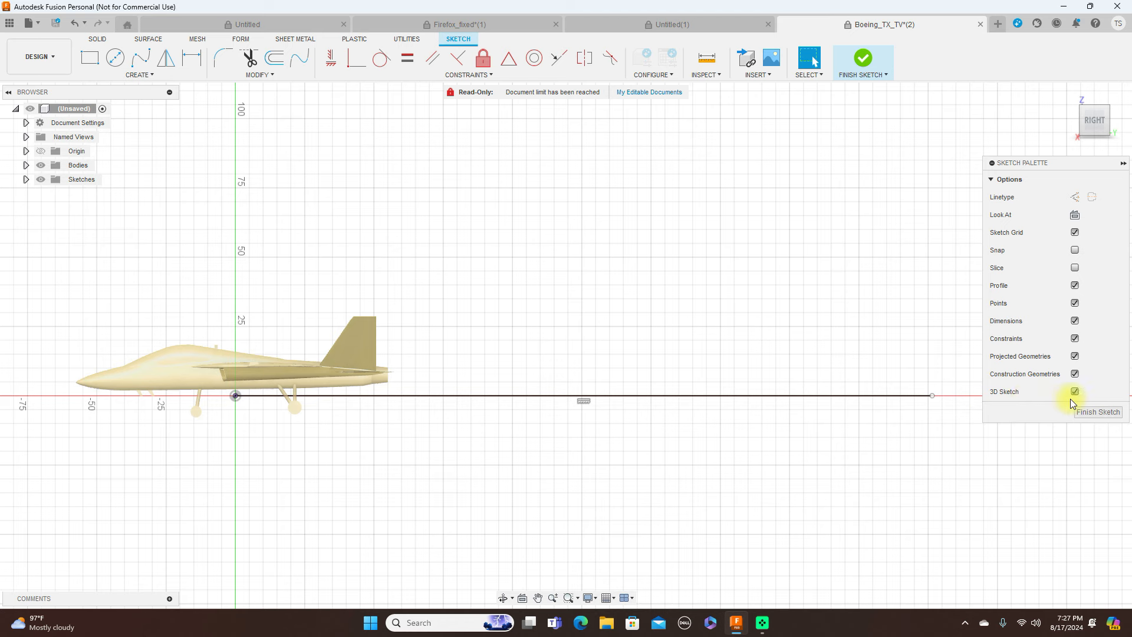
{"action": "left_click", "coordinate": [1092, 412]}
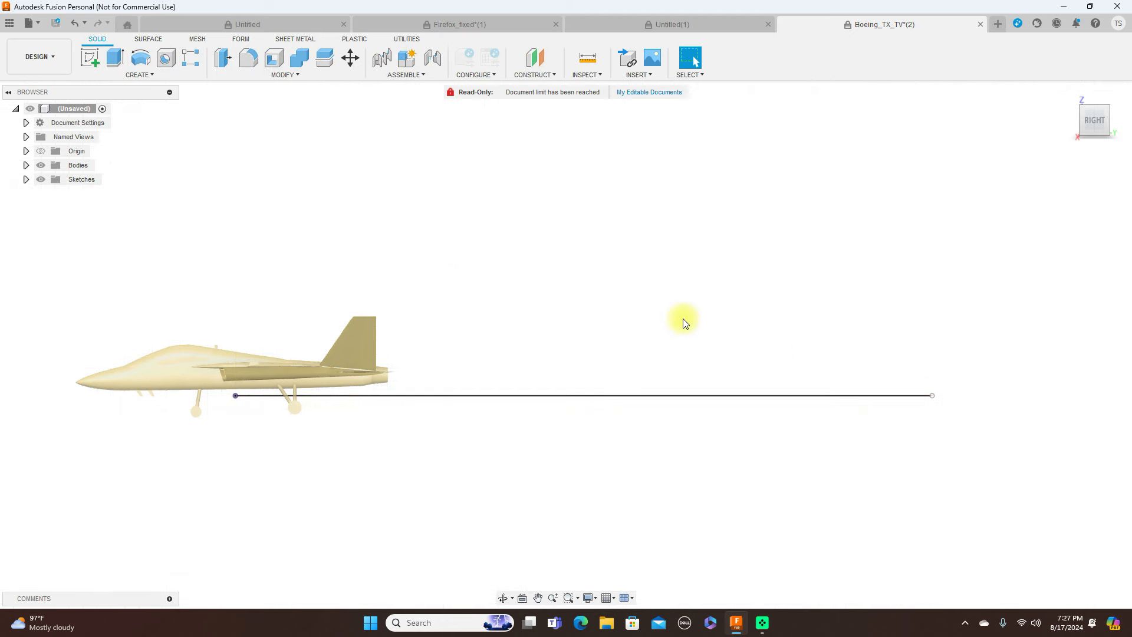
- Scale the aircraft mesh uniformly by a factor of 3.085 against the reference line, and delete the line
{"action": "left_click", "coordinate": [201, 42]}
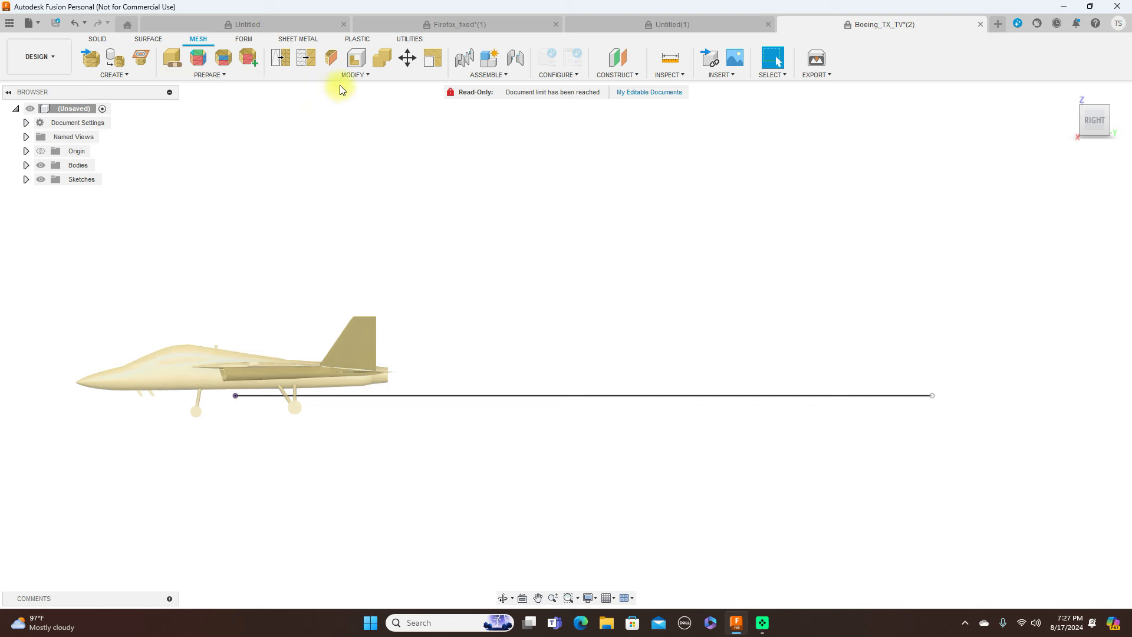
{"action": "left_click", "coordinate": [356, 76]}
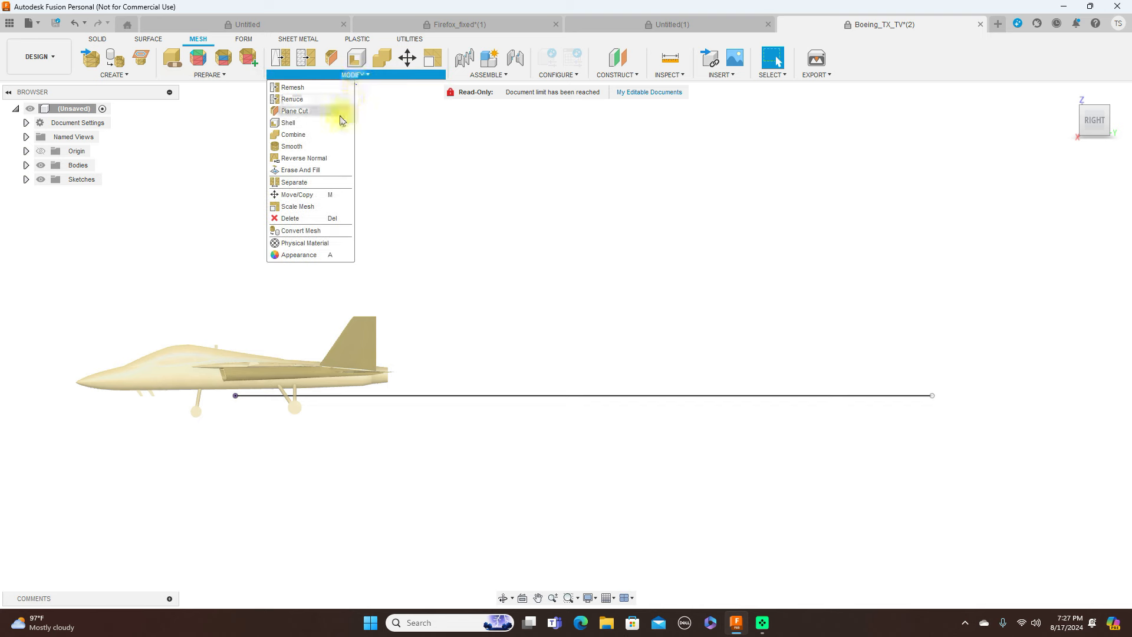
{"action": "left_click", "coordinate": [297, 207]}
{"action": "left_click", "coordinate": [193, 366]}
{"action": "left_click_drag", "start_coordinate": [245, 368], "coordinate": [322, 368]}
{"action": "middle_click_drag", "start_coordinate": [335, 272], "coordinate": [556, 260]}
{"action": "scroll", "coordinate": [540, 316], "scroll_direction": "down", "scroll_amount": 2}
{"action": "scroll", "coordinate": [540, 317], "scroll_direction": "down", "scroll_amount": 3}
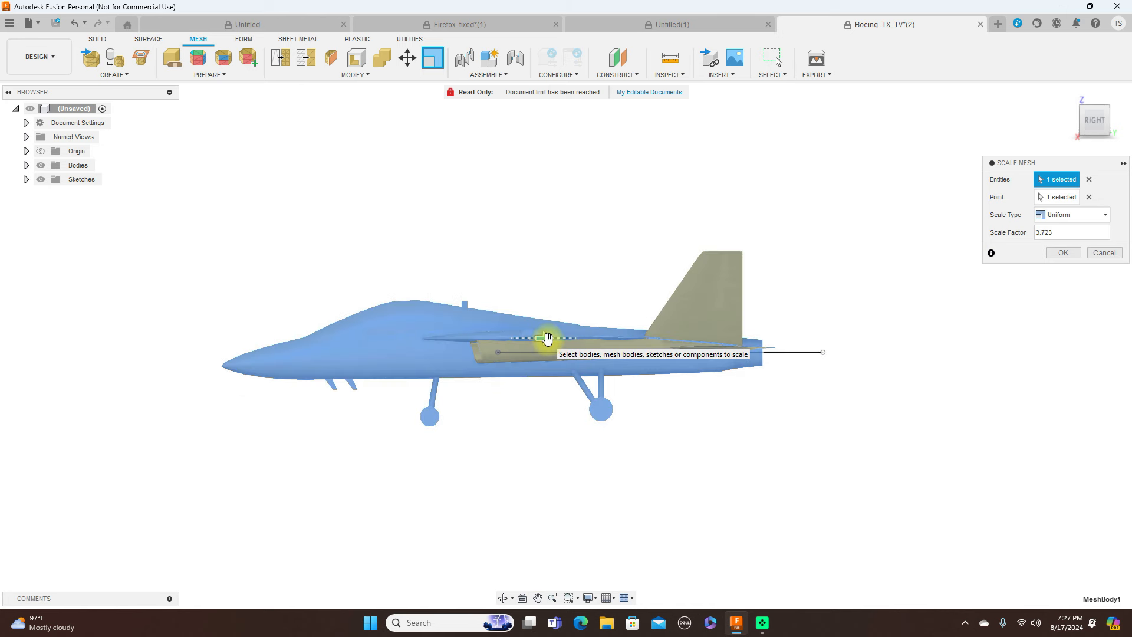
{"action": "left_click_drag", "start_coordinate": [543, 340], "coordinate": [539, 341]}
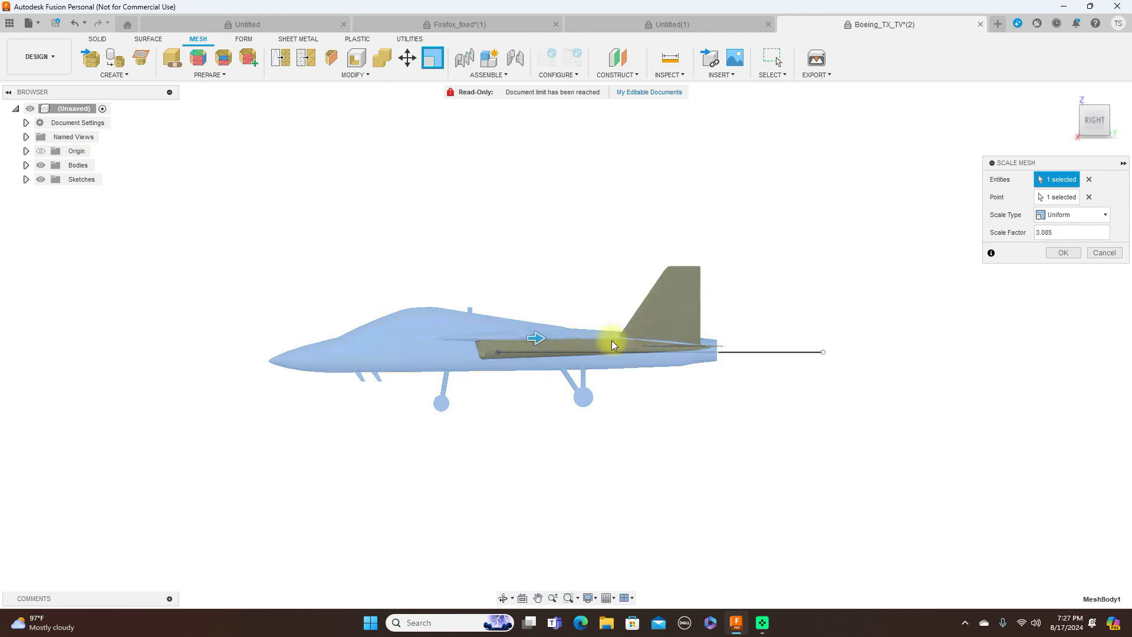
{"action": "left_click", "coordinate": [1065, 247]}
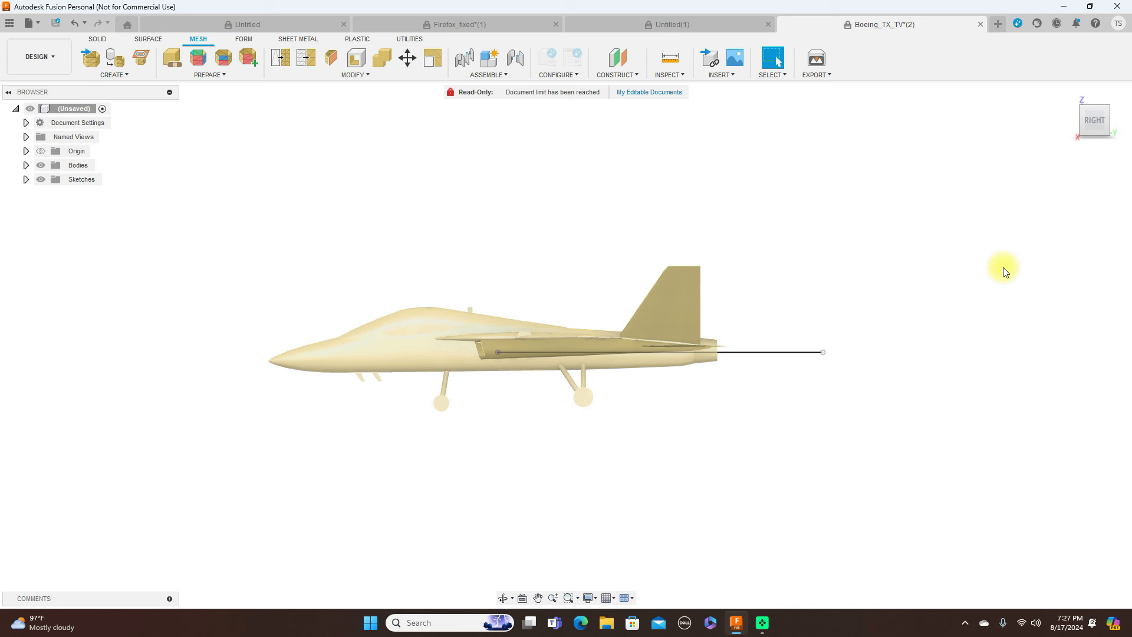
{"action": "left_click", "coordinate": [794, 352]}
{"action": "key", "text": "Delete"}
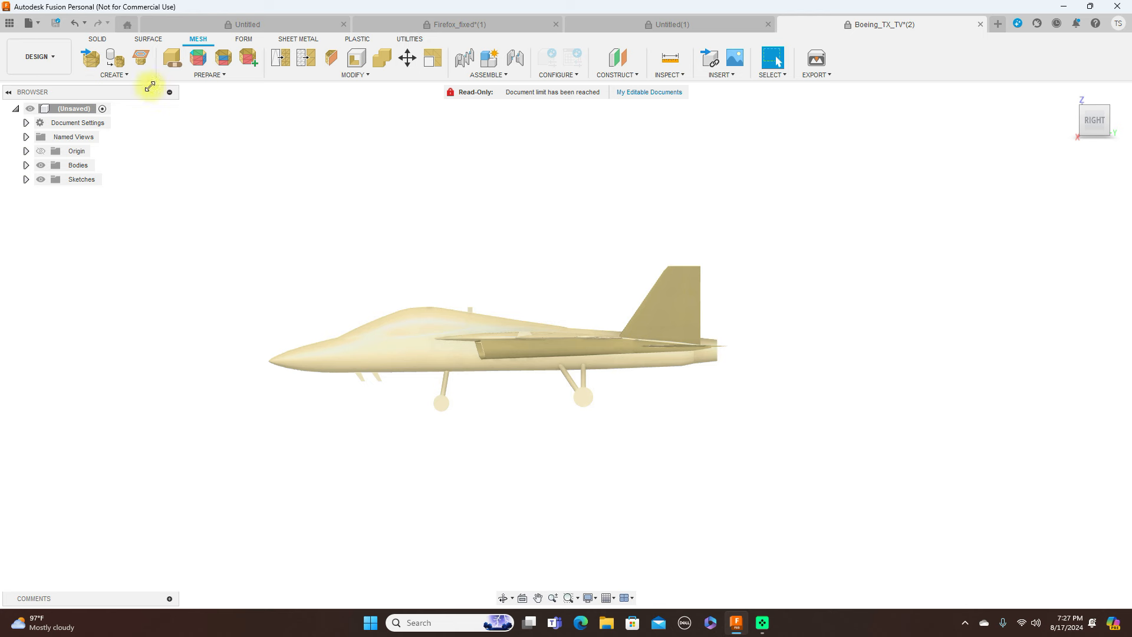
- Create a mesh section sketch through the canopy, parallel to the XZ plane and about 60 mm forward of the origin, and hide the bodies
{"action": "left_click", "coordinate": [129, 75]}
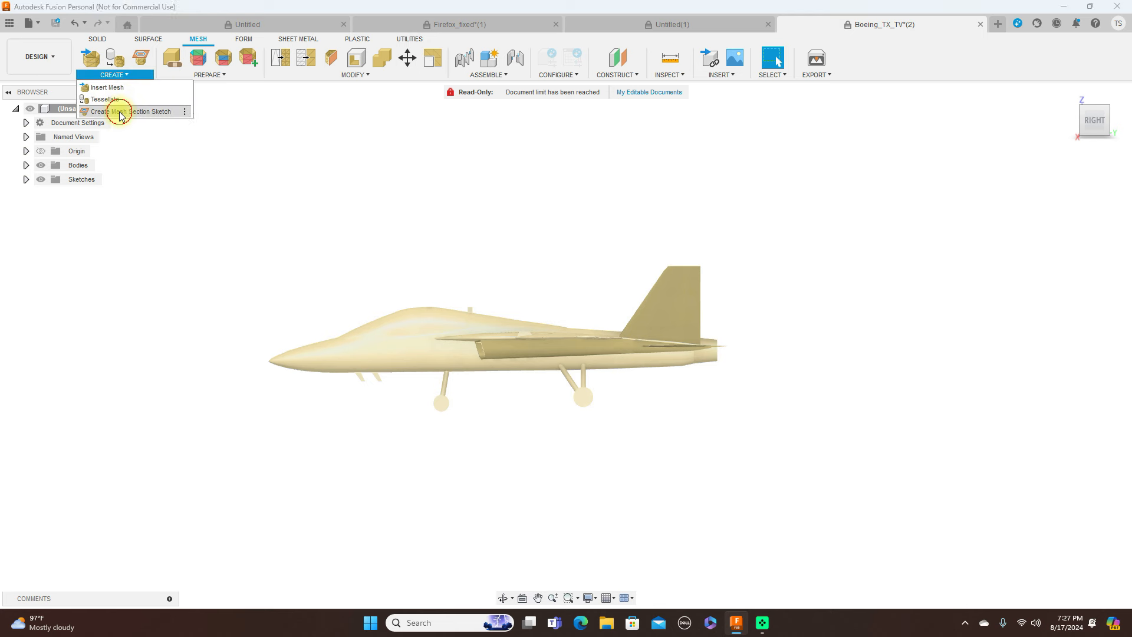
{"action": "left_click", "coordinate": [119, 112]}
{"action": "left_click", "coordinate": [428, 337]}
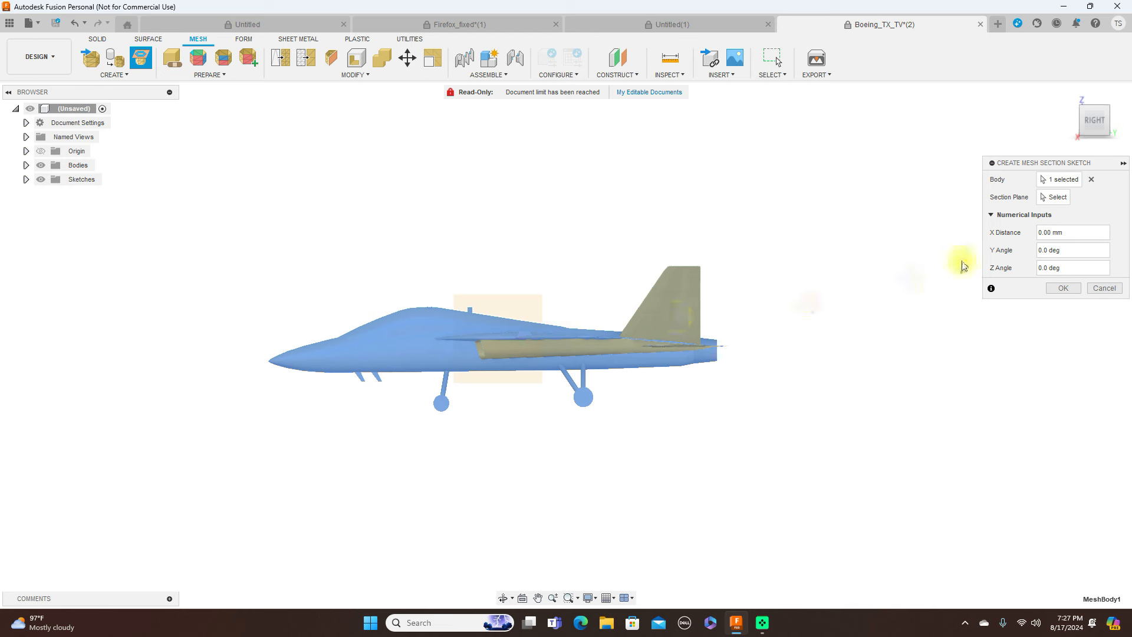
{"action": "left_click", "coordinate": [1054, 197]}
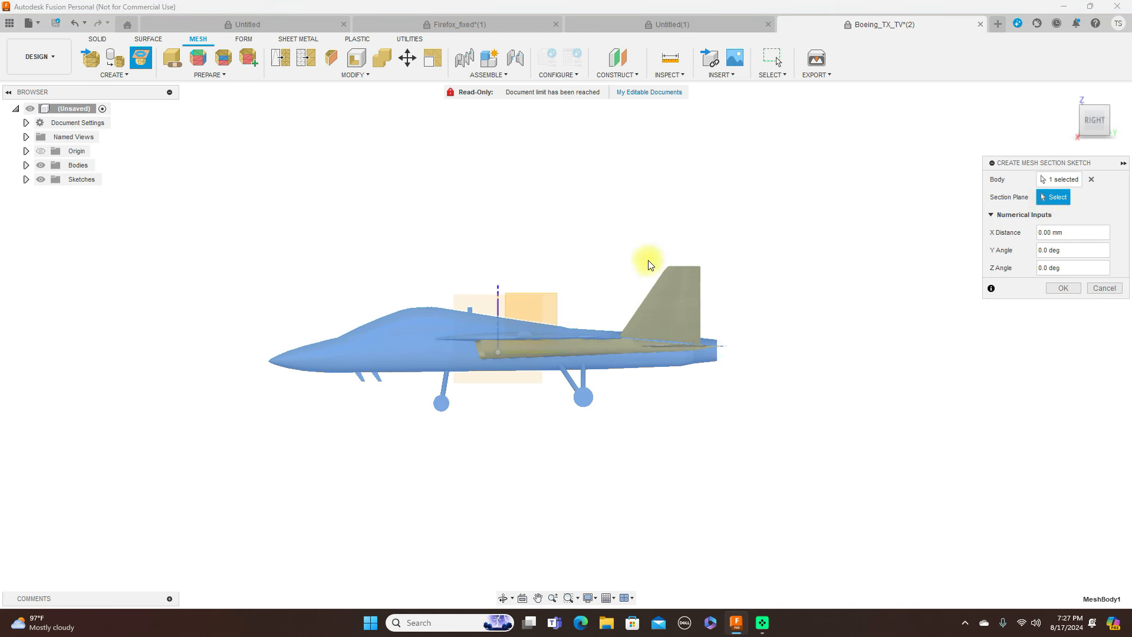
{"action": "left_click", "coordinate": [498, 303]}
{"action": "left_click_drag", "start_coordinate": [538, 351], "coordinate": [481, 352]}
{"action": "left_click", "coordinate": [1064, 287]}
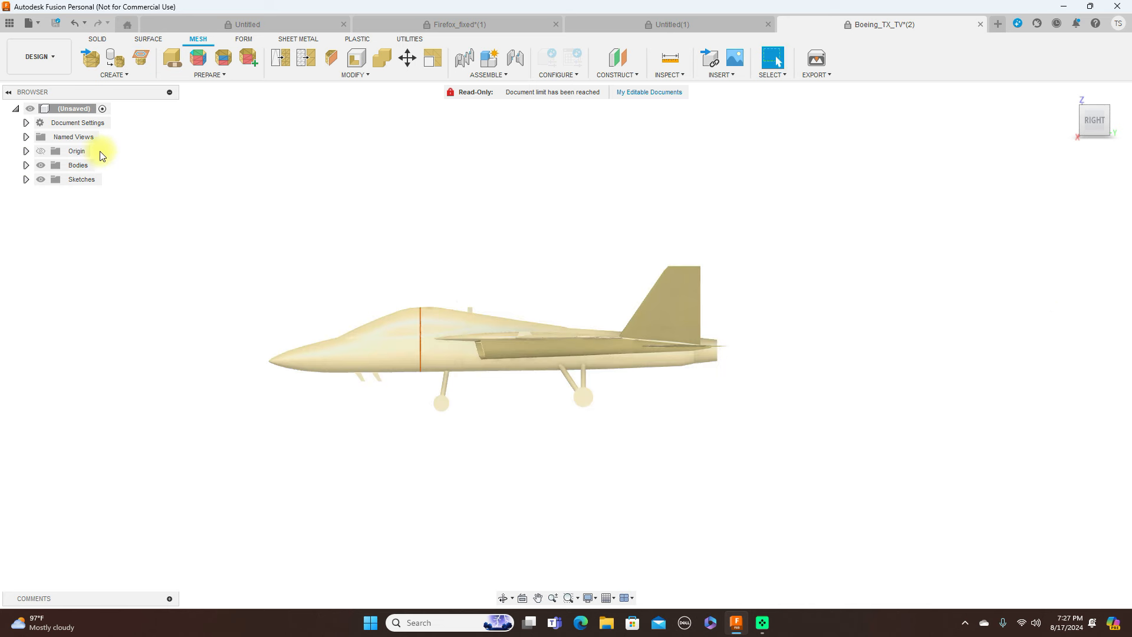
{"action": "left_click", "coordinate": [46, 168]}
{"action": "left_click", "coordinate": [40, 165]}
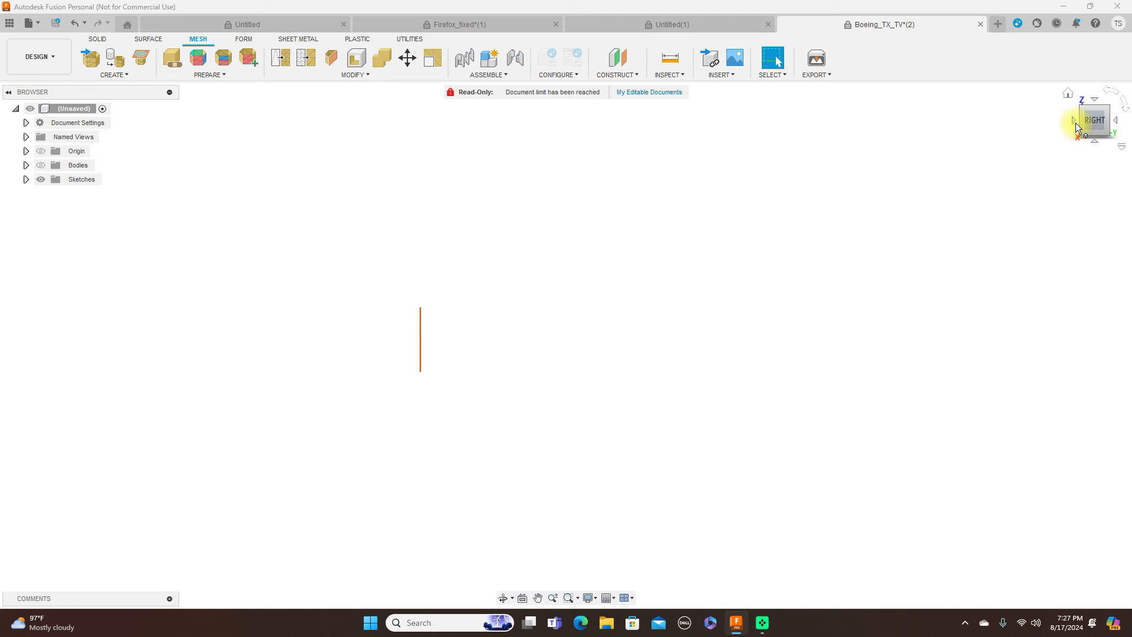
- Construct an offset plane at -60 mm from the XZ plane, in line with the section outline
{"action": "left_click", "coordinate": [98, 39]}
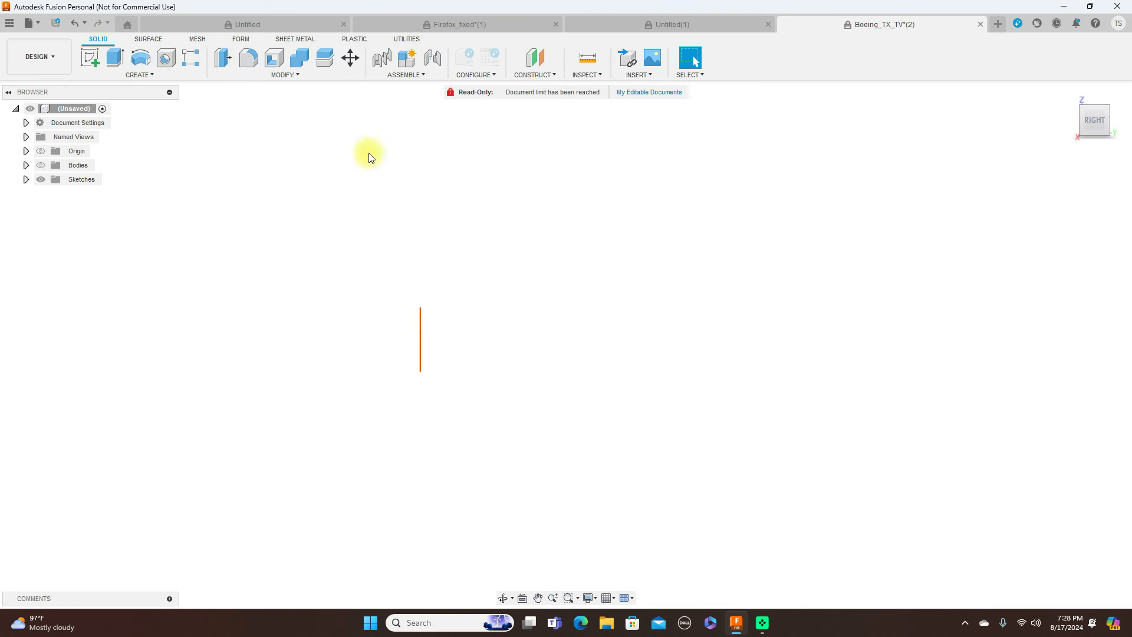
{"action": "left_click", "coordinate": [553, 77]}
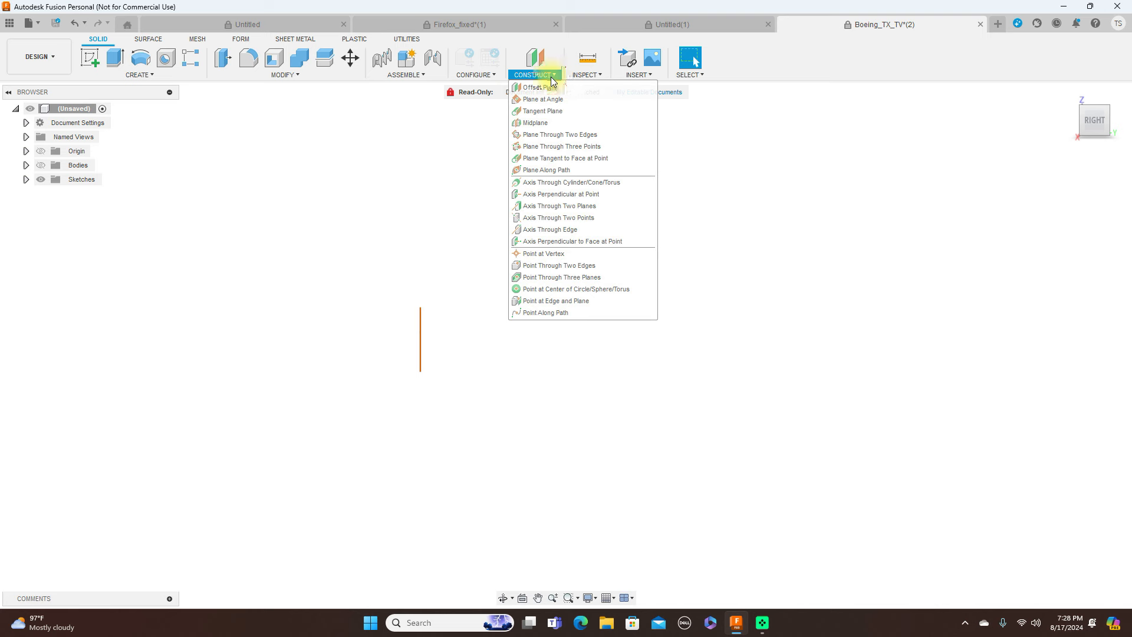
{"action": "left_click", "coordinate": [538, 86]}
{"action": "left_click", "coordinate": [497, 312]}
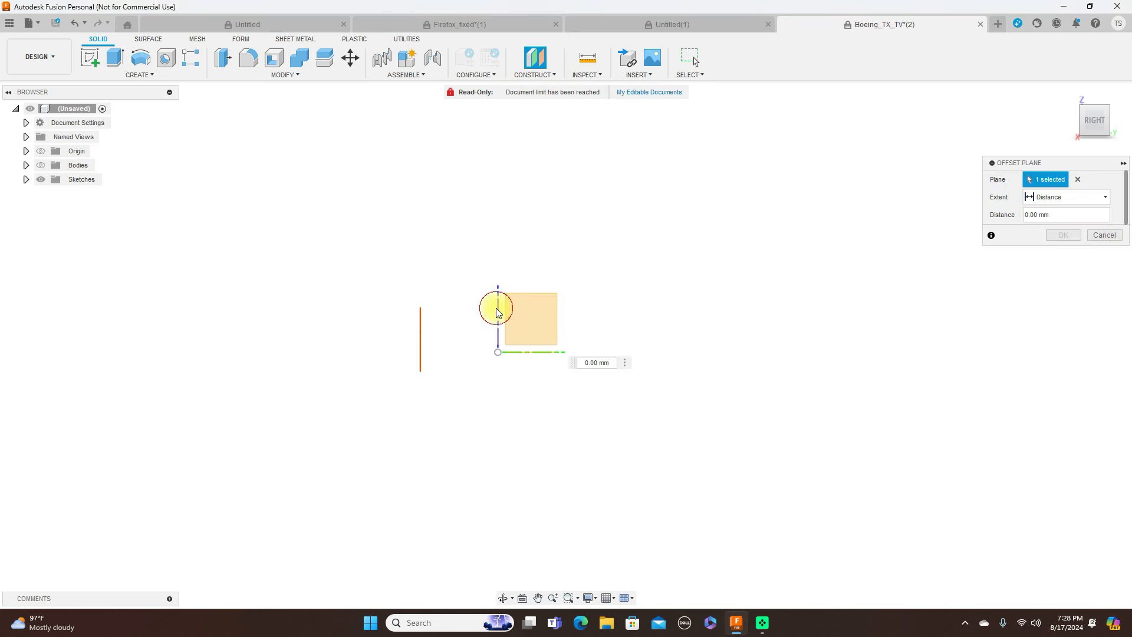
{"action": "left_click_drag", "start_coordinate": [505, 331], "coordinate": [435, 329]}
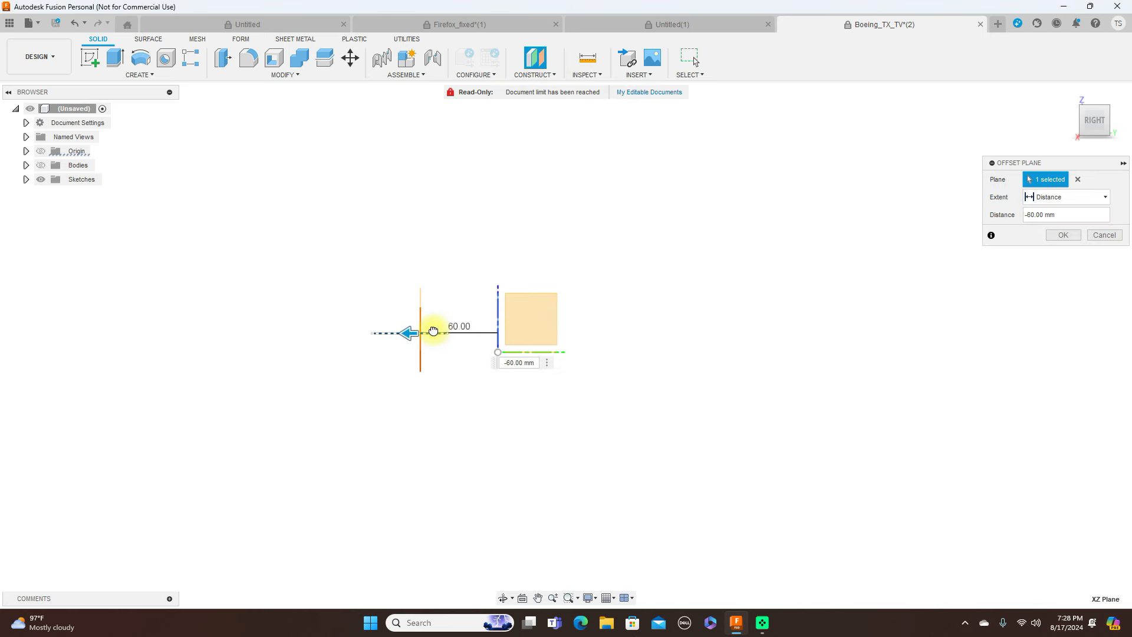
{"action": "left_click", "coordinate": [1059, 236]}
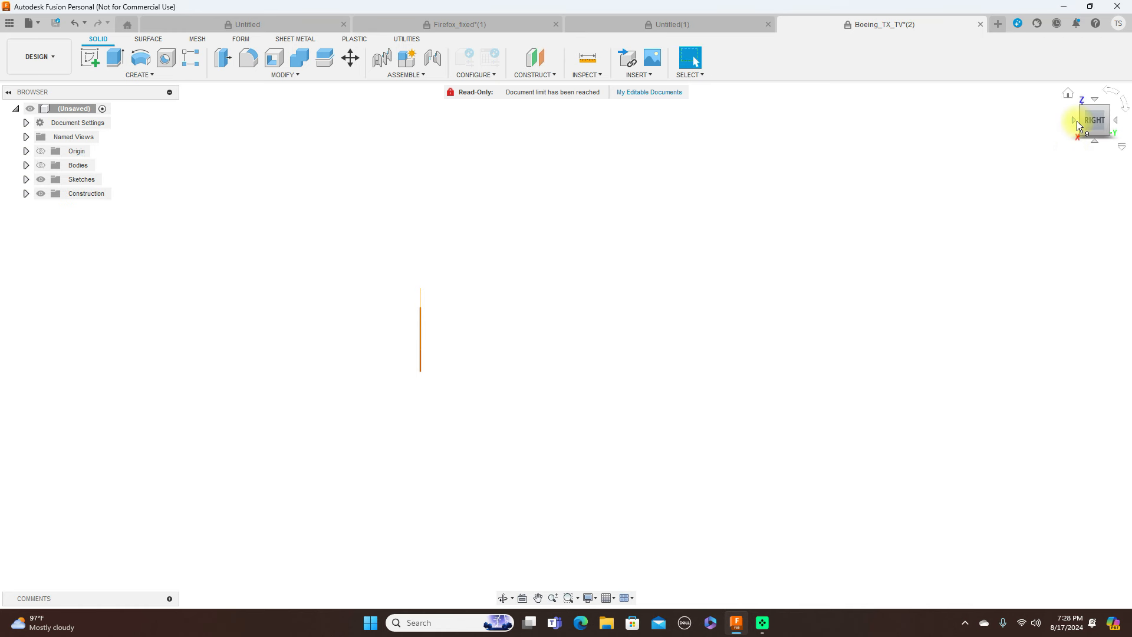
- Start a new sketch on the offset plane, facing the fuselage section from the front
{"action": "left_click", "coordinate": [1075, 120]}
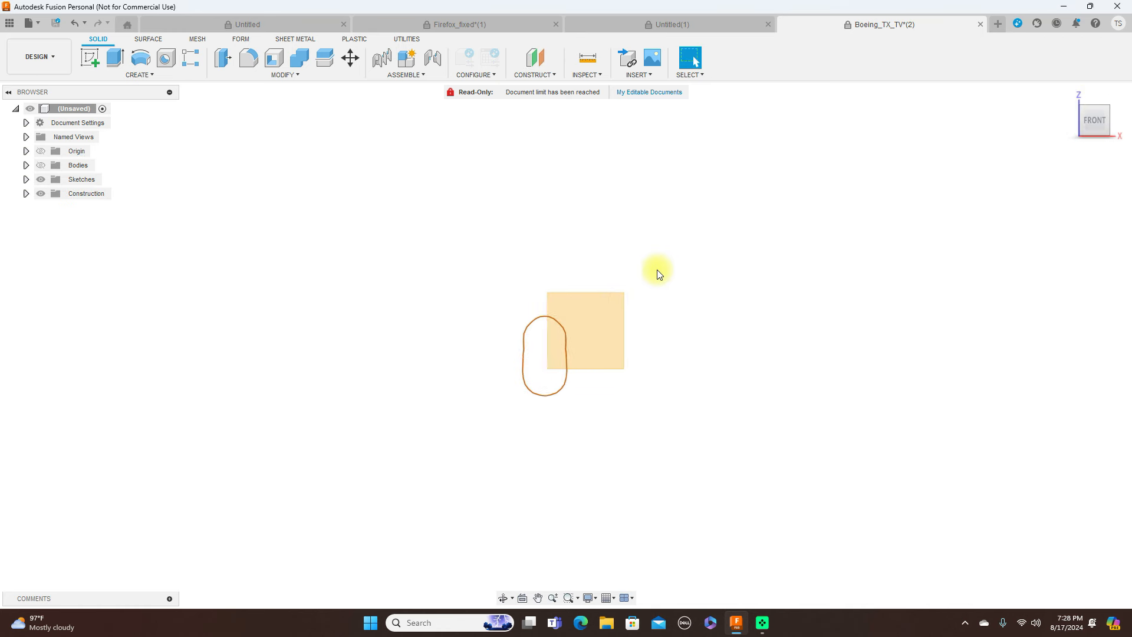
{"action": "middle_click_drag", "start_coordinate": [707, 340], "coordinate": [738, 240]}
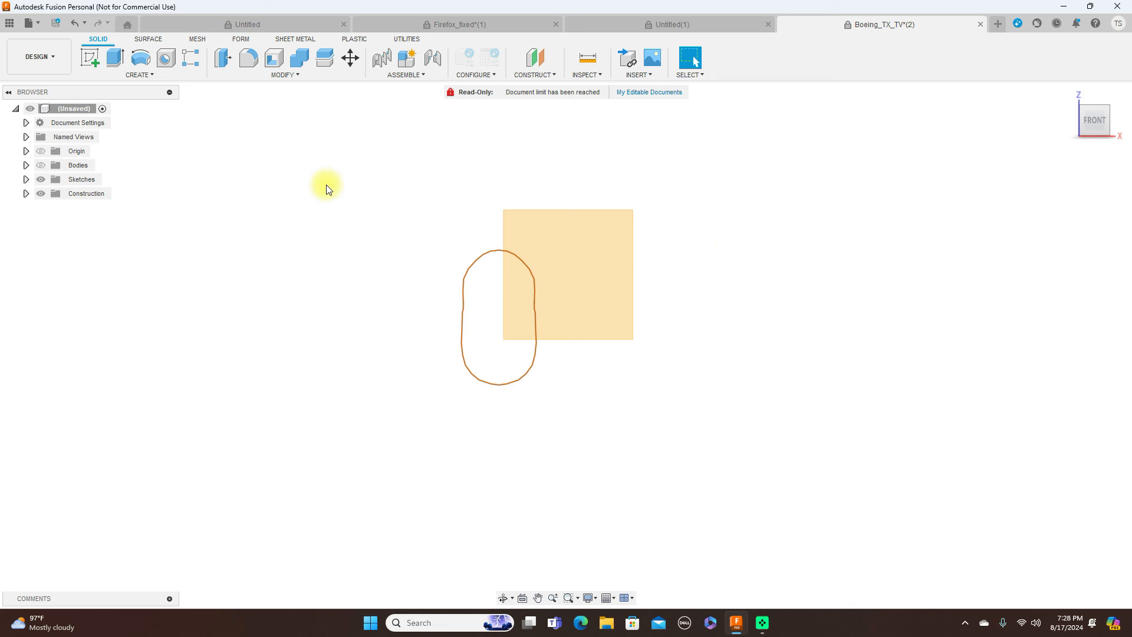
{"action": "left_click", "coordinate": [26, 180]}
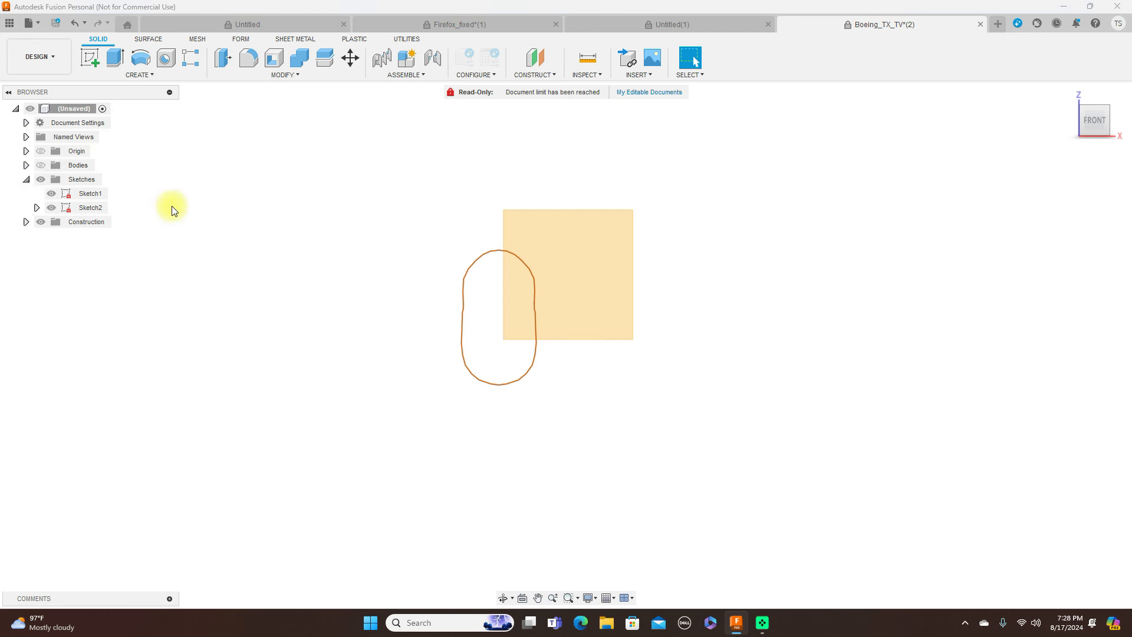
{"action": "left_click", "coordinate": [596, 317]}
{"action": "left_click", "coordinate": [89, 59]}
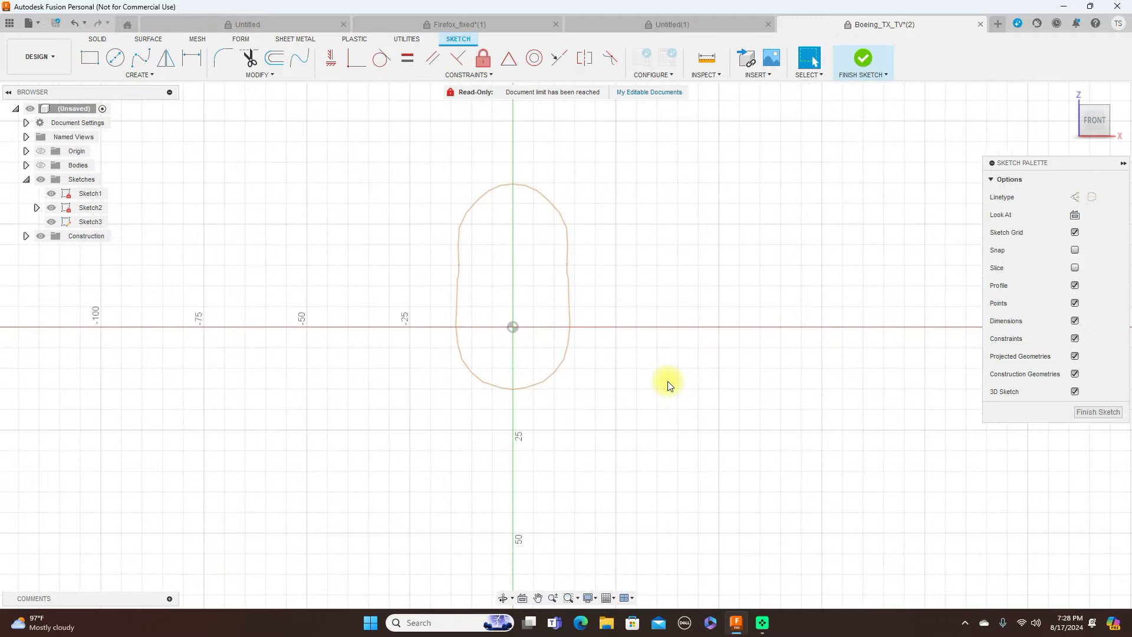
- Trace the +X half of the section outline with an open fit point spline running from its top centre to its bottom centre
{"action": "scroll", "coordinate": [669, 385], "scroll_direction": "up", "scroll_amount": 2}
{"action": "scroll", "coordinate": [668, 385], "scroll_direction": "down", "scroll_amount": 2}
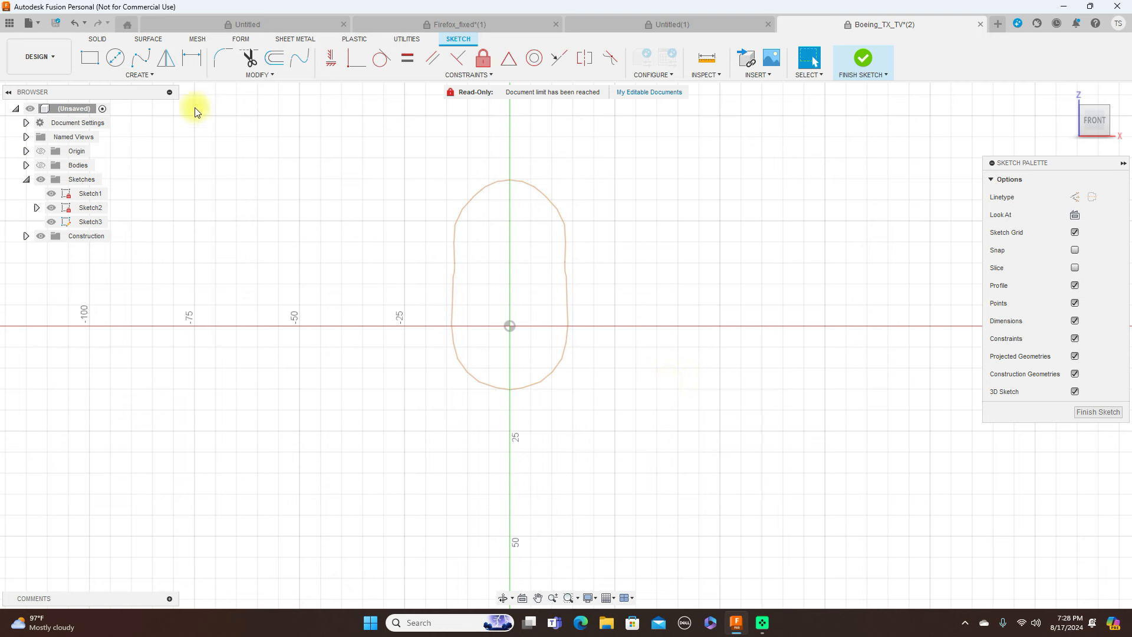
{"action": "left_click", "coordinate": [140, 57]}
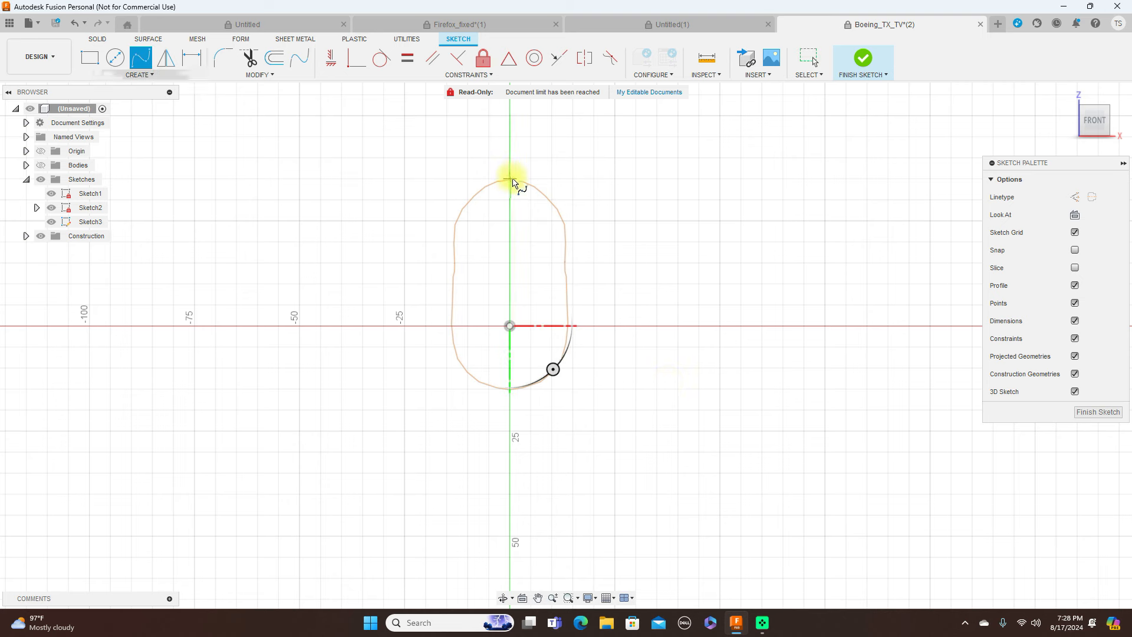
{"action": "left_click", "coordinate": [511, 180]}
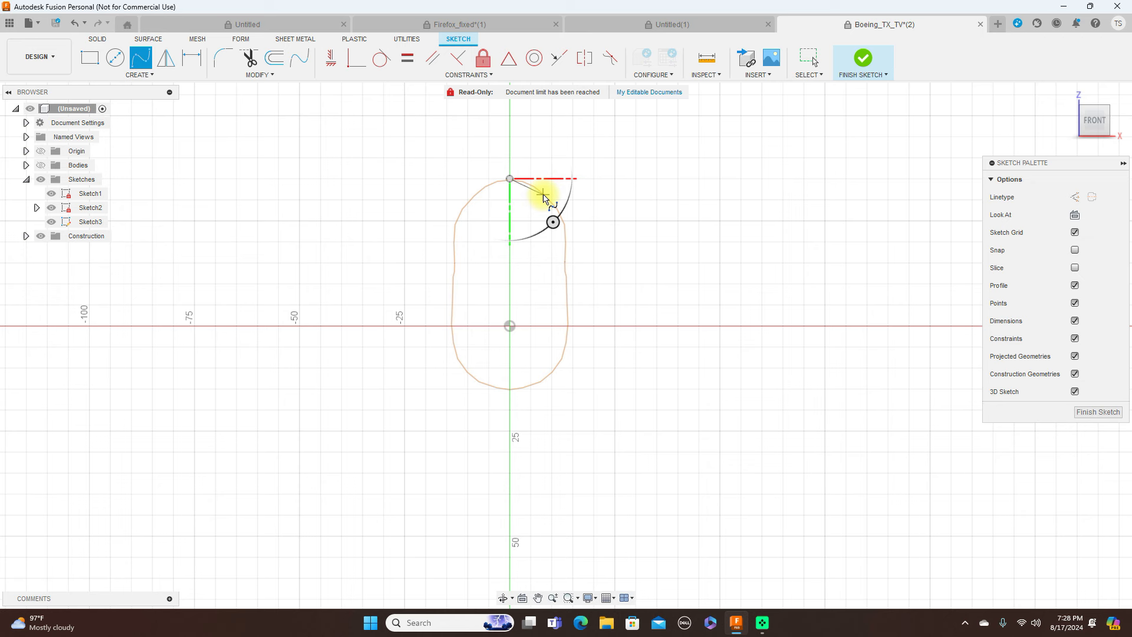
{"action": "left_click", "coordinate": [544, 193]}
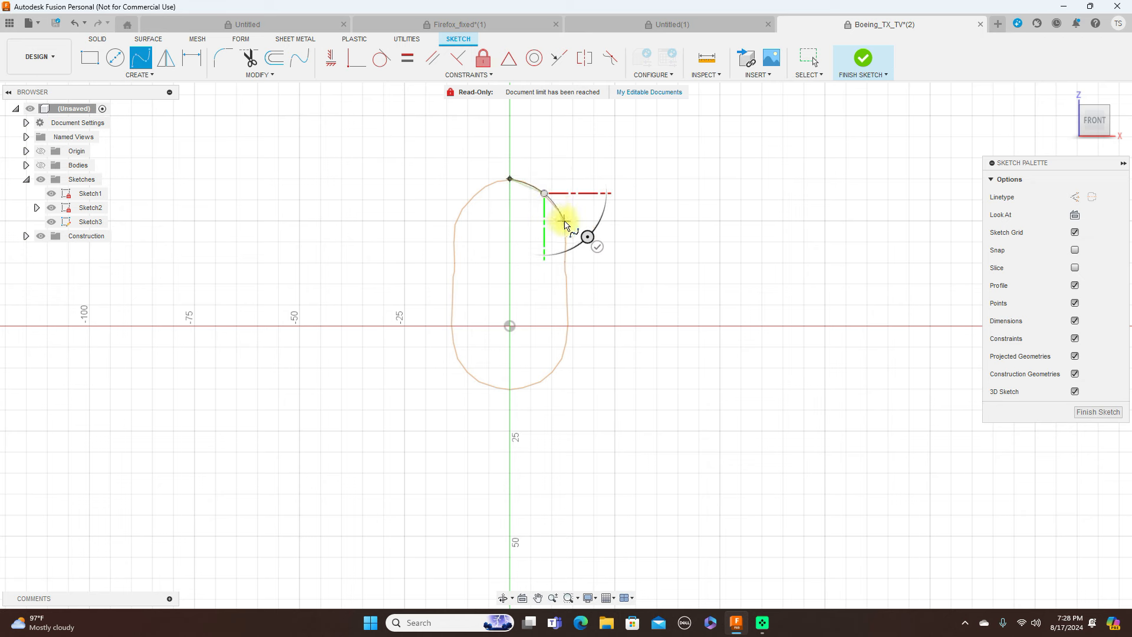
{"action": "left_click", "coordinate": [565, 224]}
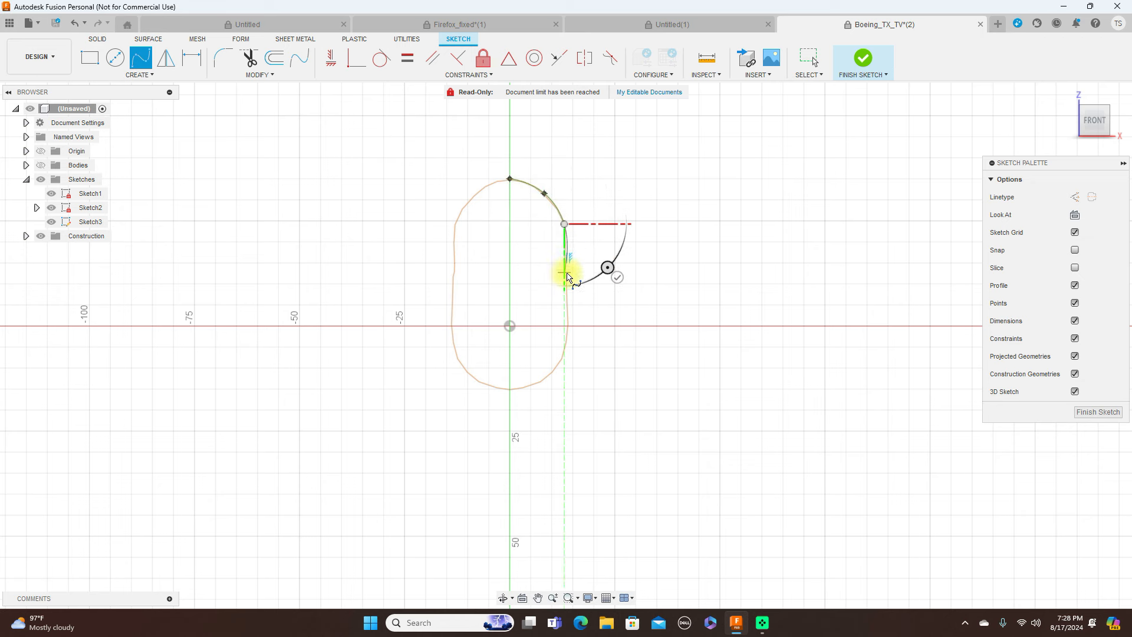
{"action": "left_click", "coordinate": [565, 254]}
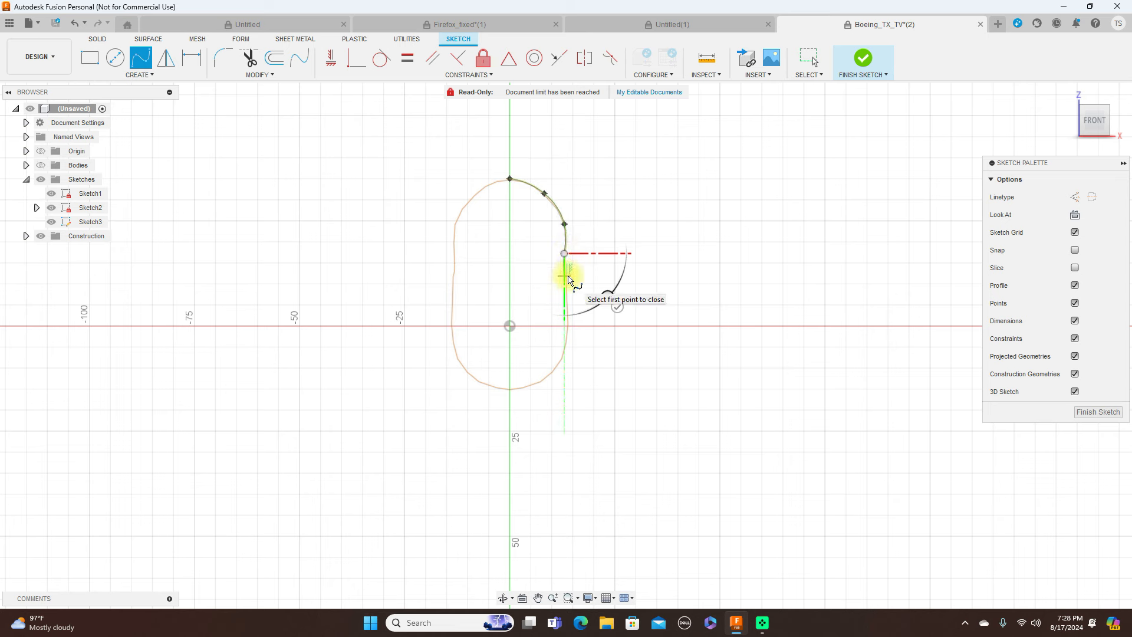
{"action": "left_click", "coordinate": [568, 294]}
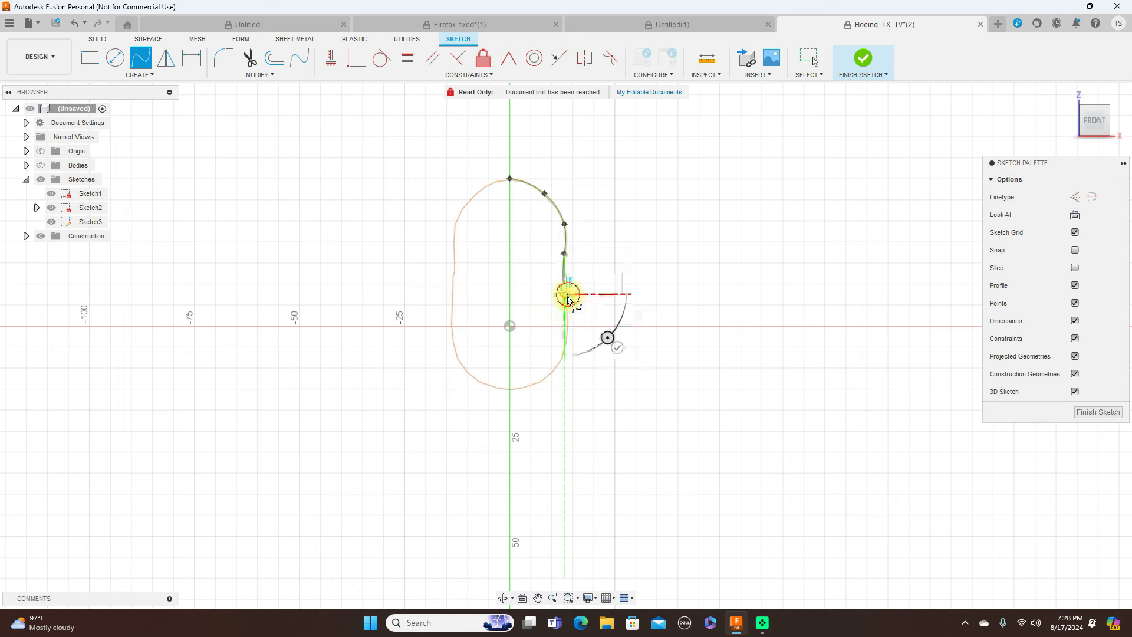
{"action": "left_click", "coordinate": [565, 322]}
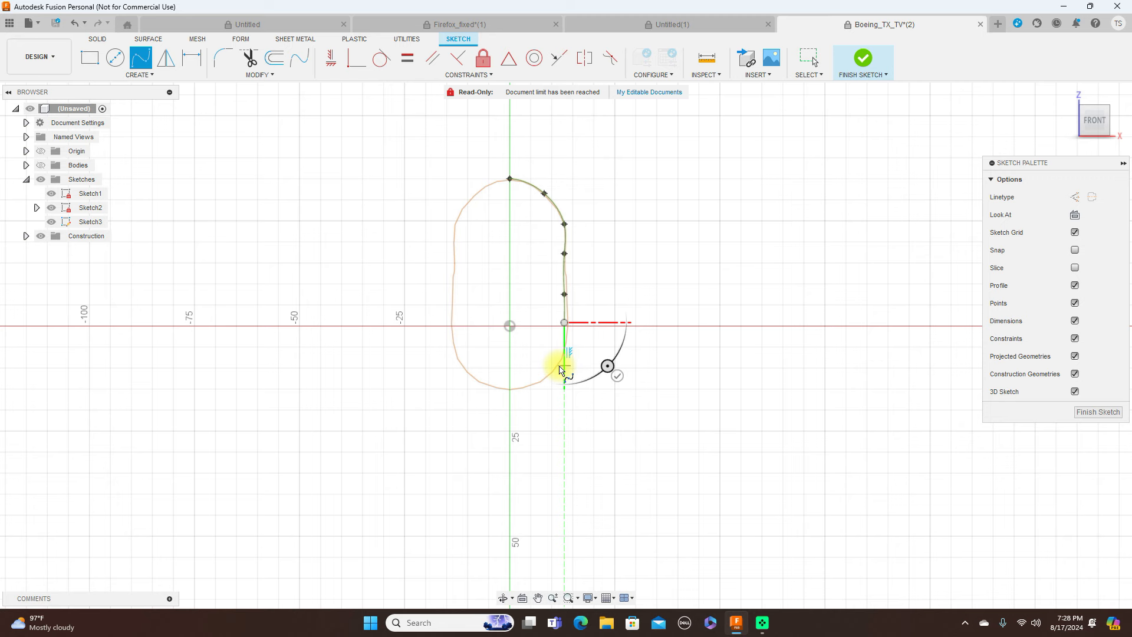
{"action": "scroll", "coordinate": [560, 369], "scroll_direction": "up", "scroll_amount": 3}
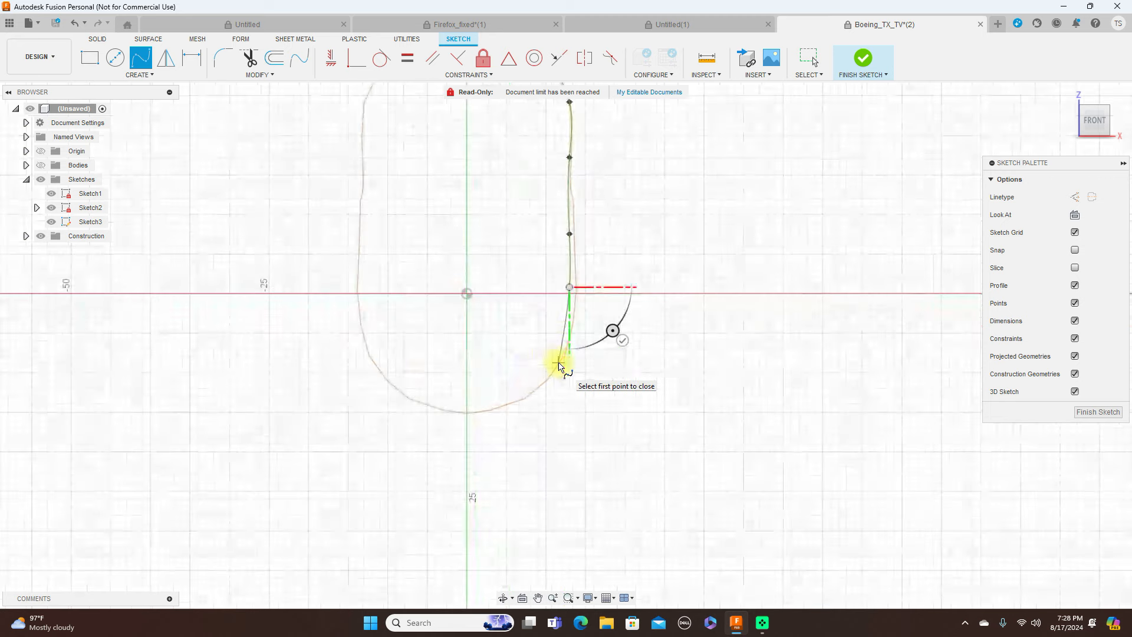
{"action": "left_click", "coordinate": [559, 368]}
{"action": "left_click", "coordinate": [508, 405]}
{"action": "right_click", "coordinate": [467, 419]}
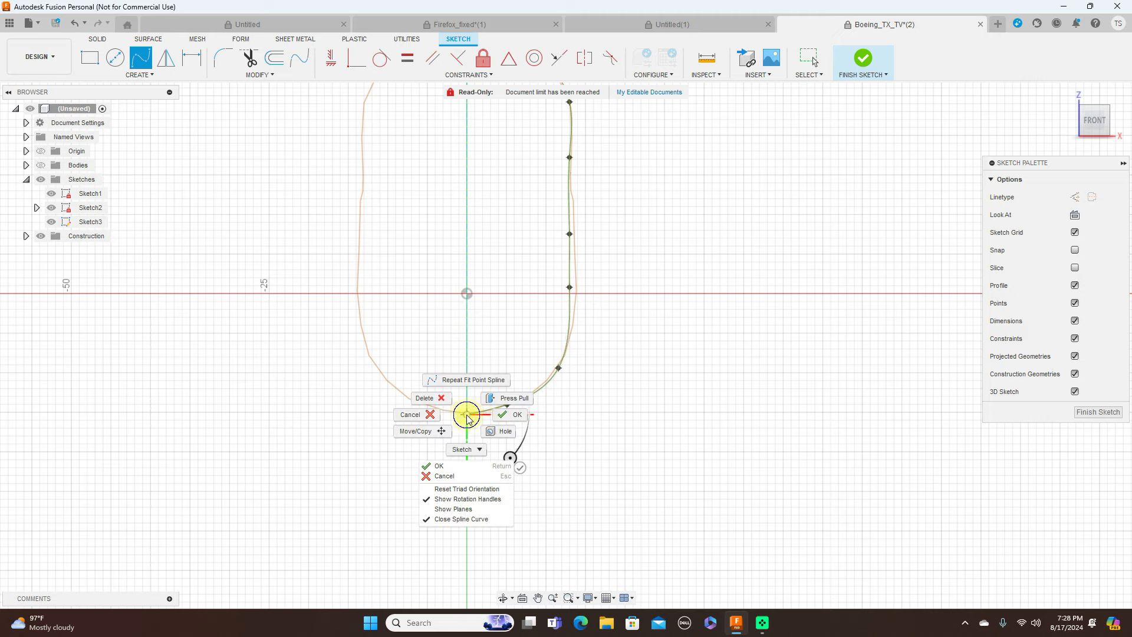
{"action": "left_click", "coordinate": [503, 416]}
- Move the spline's side and upper fit points so that the curve follows the mesh section outline more closely
{"action": "scroll", "coordinate": [621, 415], "scroll_direction": "down", "scroll_amount": 2}
{"action": "scroll", "coordinate": [621, 415], "scroll_direction": "down", "scroll_amount": 2}
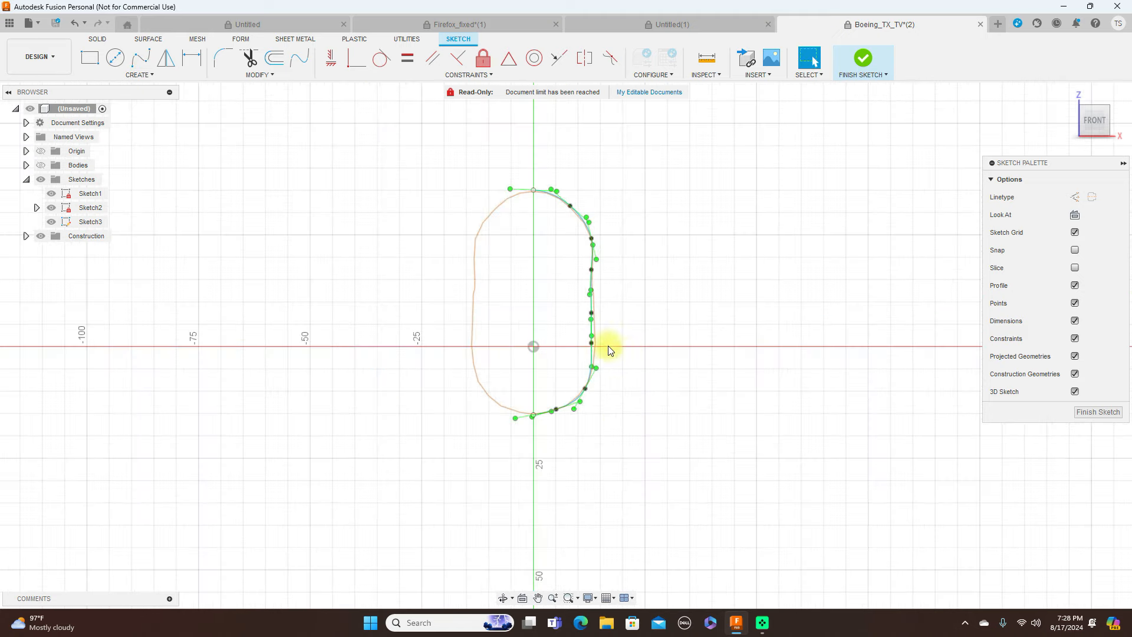
{"action": "left_click", "coordinate": [593, 344]}
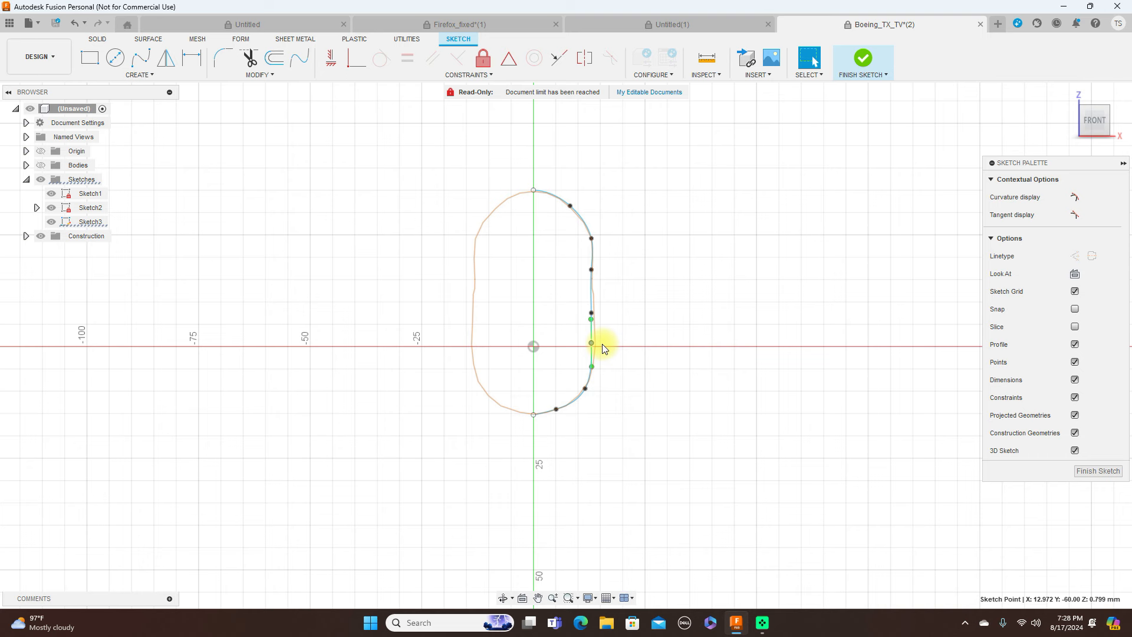
{"action": "left_click_drag", "start_coordinate": [593, 342], "coordinate": [593, 299]}
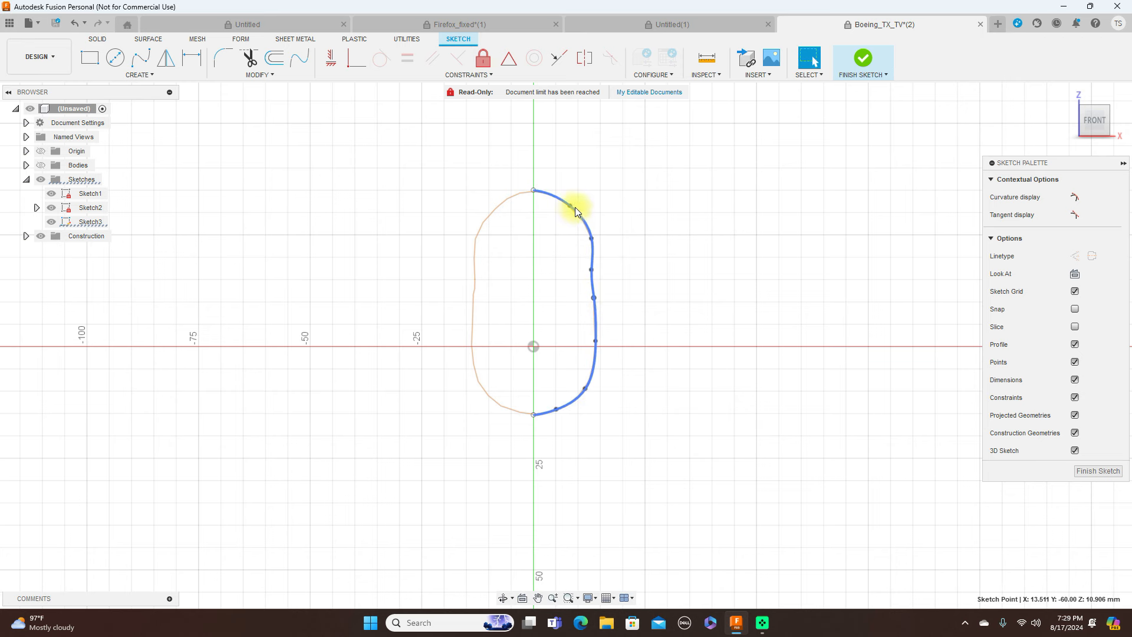
{"action": "left_click_drag", "start_coordinate": [571, 207], "coordinate": [565, 203]}
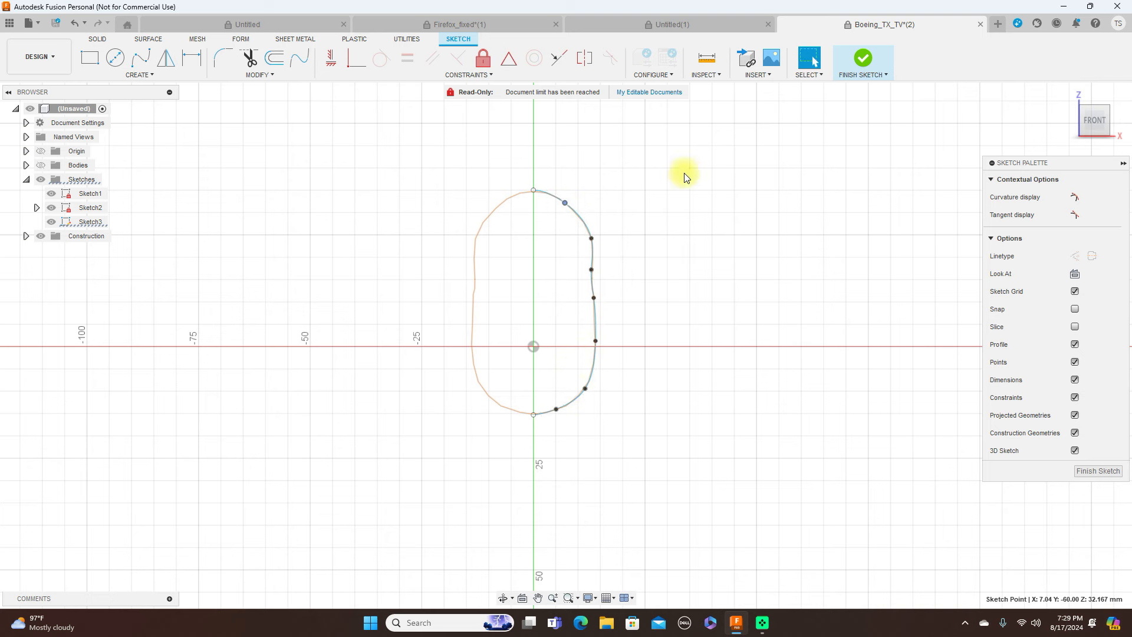
- Show the origin and mirror the half-profile spline about the vertical Z axis to close the section profile
{"action": "left_click", "coordinate": [166, 58]}
{"action": "left_click", "coordinate": [586, 226]}
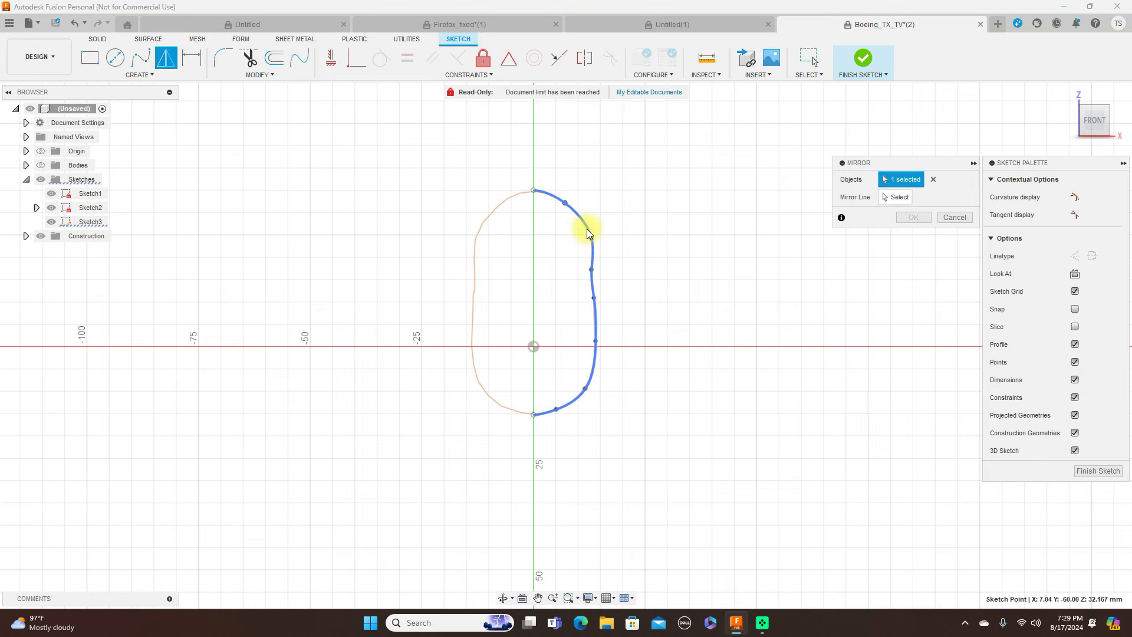
{"action": "left_click", "coordinate": [593, 248]}
{"action": "left_click", "coordinate": [898, 199]}
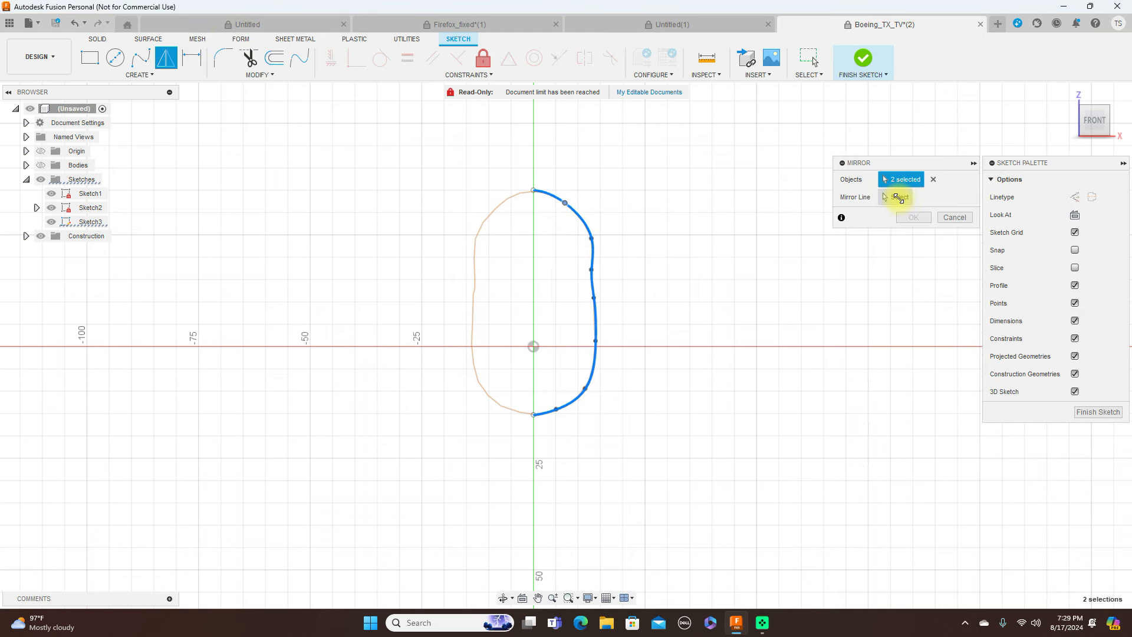
{"action": "scroll", "coordinate": [821, 318], "scroll_direction": "down", "scroll_amount": 5}
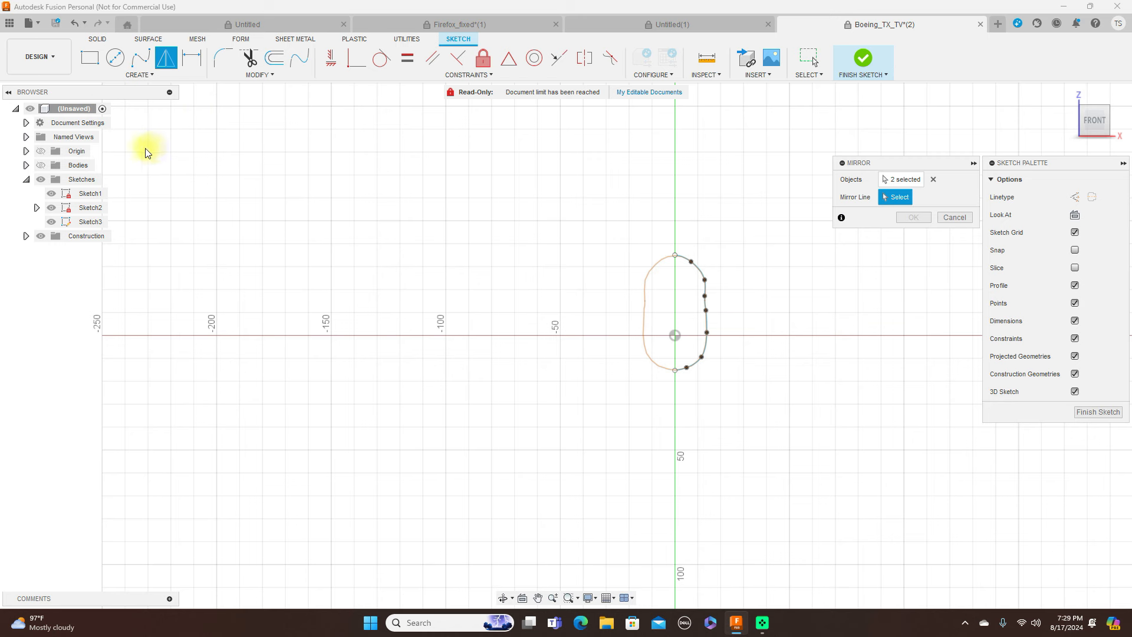
{"action": "left_click", "coordinate": [41, 151]}
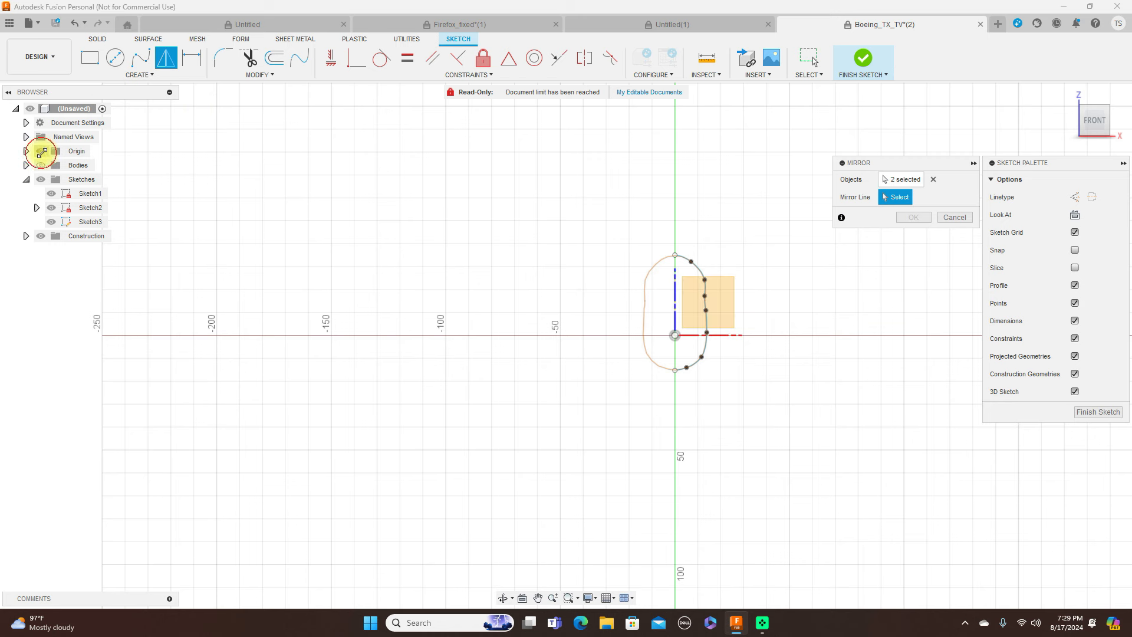
{"action": "left_click", "coordinate": [676, 288]}
{"action": "left_click", "coordinate": [916, 218]}
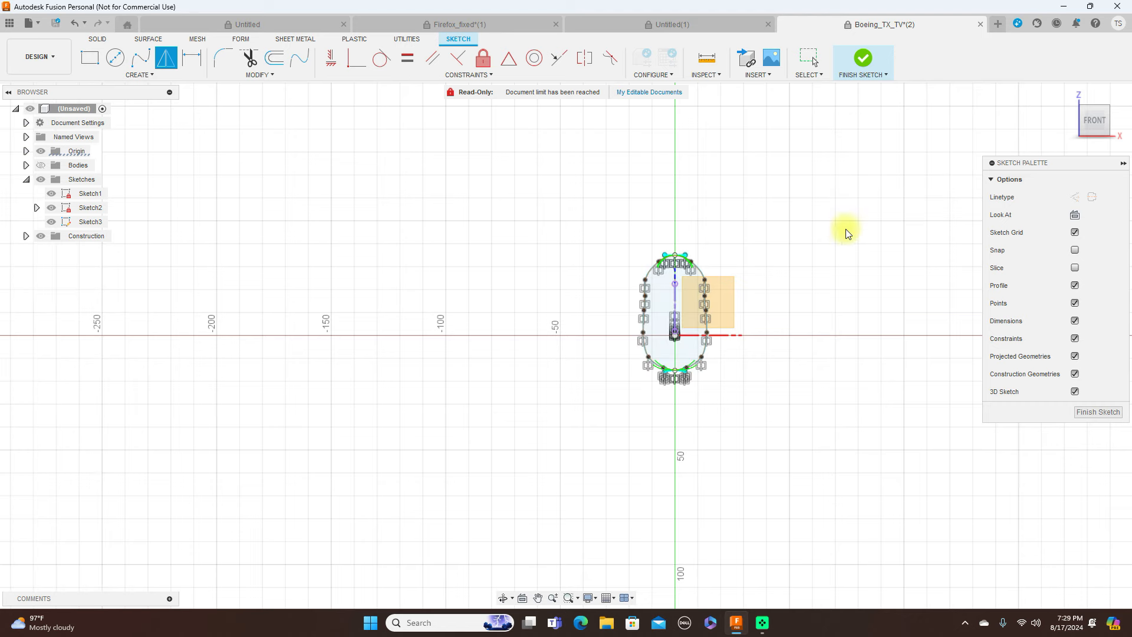
- Try switching off the display of dimensions and construction geometries in the sketch
{"action": "scroll", "coordinate": [810, 235], "scroll_direction": "up", "scroll_amount": 3}
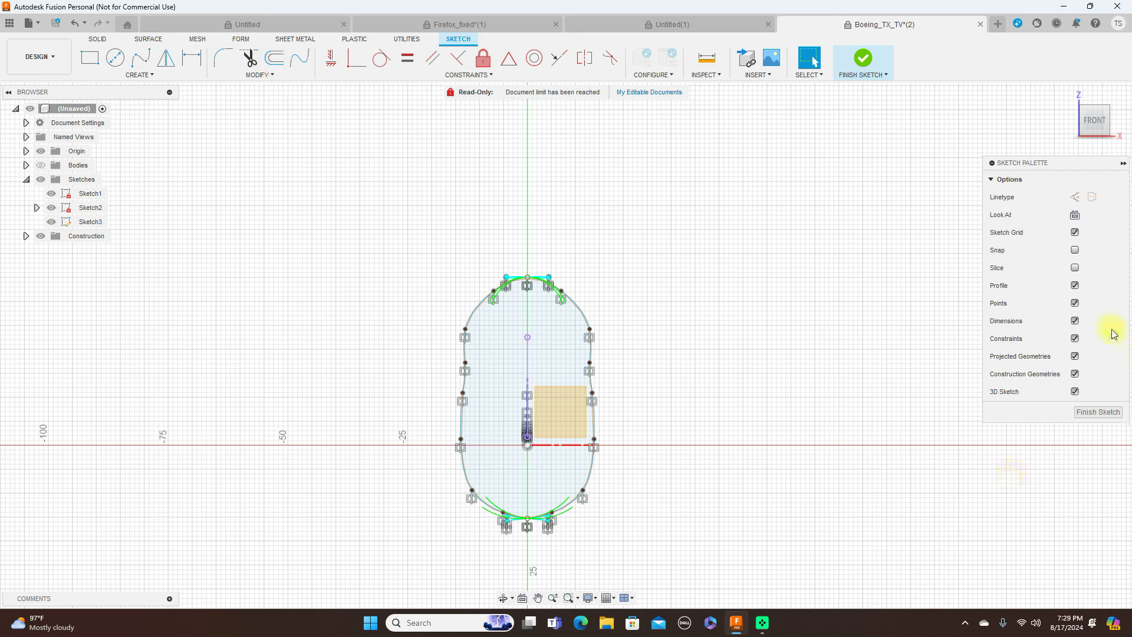
{"action": "left_click", "coordinate": [1075, 321]}
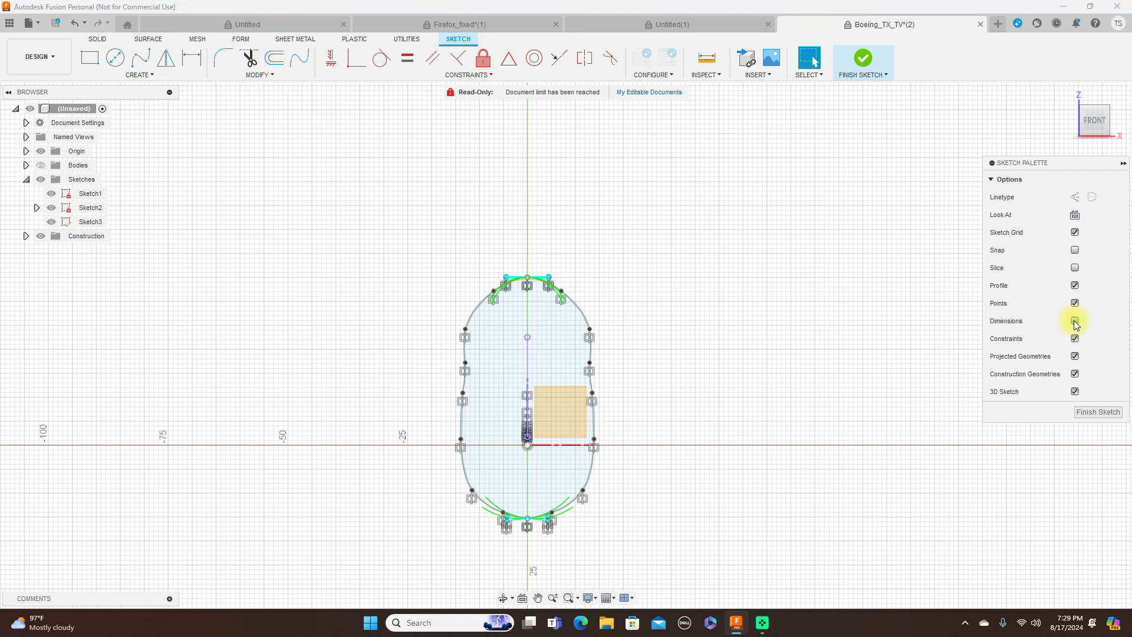
{"action": "scroll", "coordinate": [630, 327], "scroll_direction": "up", "scroll_amount": 2}
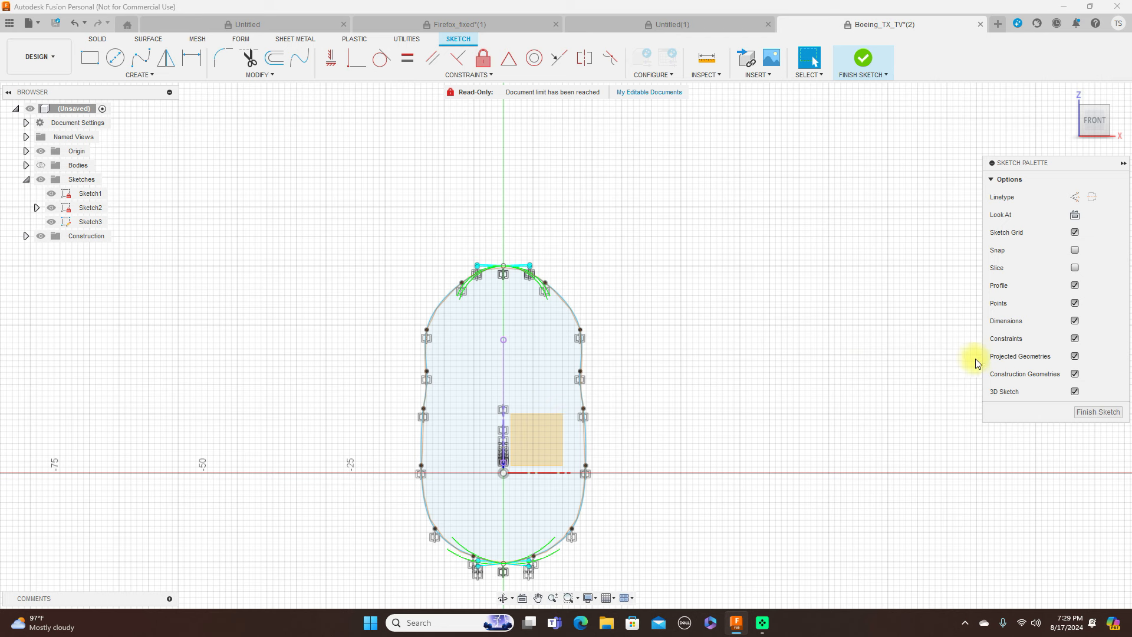
{"action": "left_click", "coordinate": [1075, 375]}
- Offset the closed section profile 2 mm inward with chain selection, and finish the sketch
{"action": "scroll", "coordinate": [835, 364], "scroll_direction": "up", "scroll_amount": 1}
{"action": "scroll", "coordinate": [794, 366], "scroll_direction": "up", "scroll_amount": 1}
{"action": "middle_click_drag", "start_coordinate": [750, 382], "coordinate": [858, 277]}
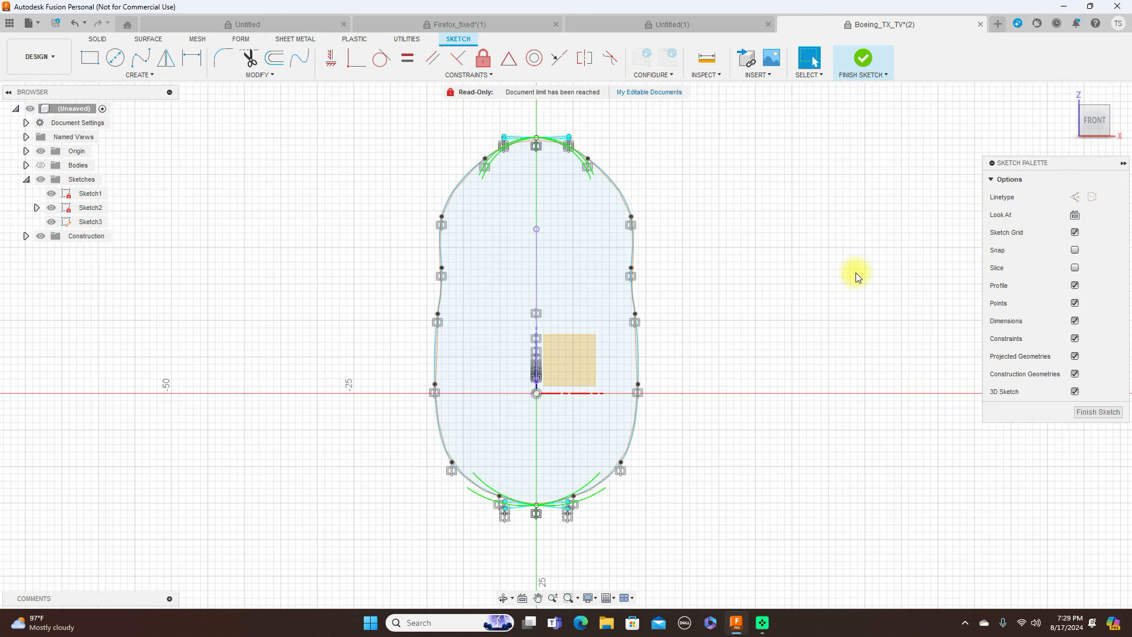
{"action": "left_click", "coordinate": [273, 57]}
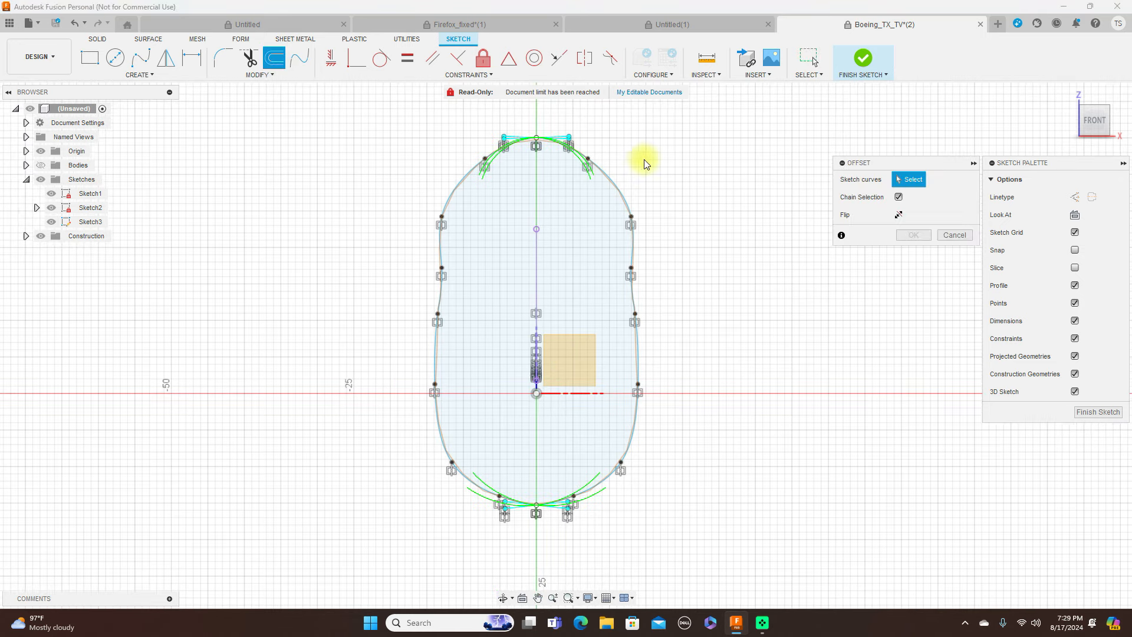
{"action": "left_click", "coordinate": [611, 181]}
{"action": "left_click", "coordinate": [455, 186]}
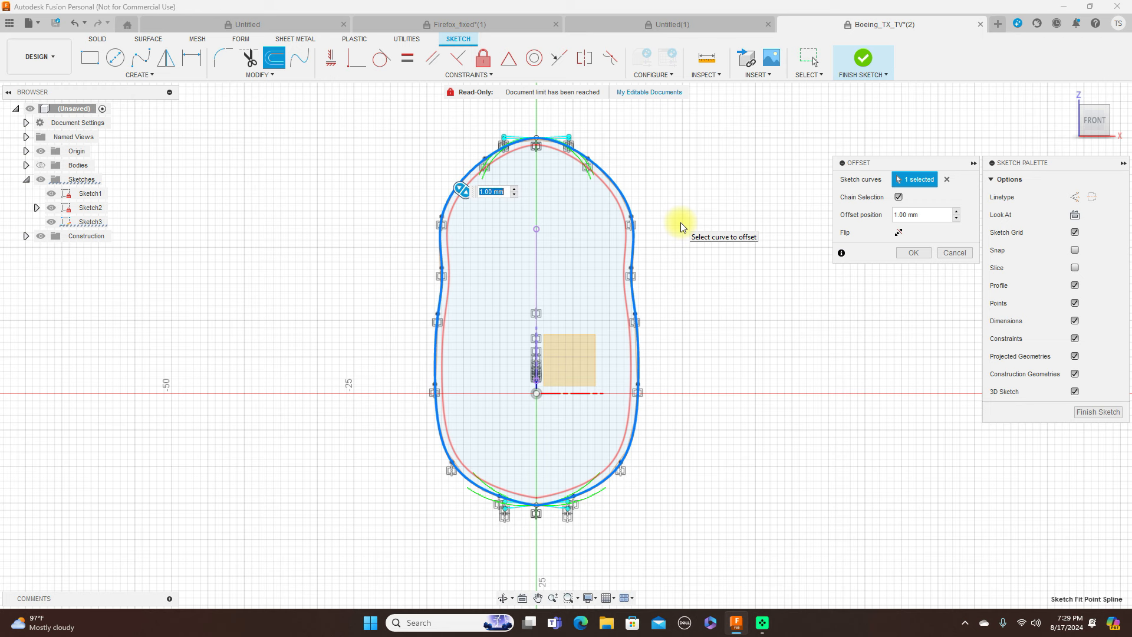
{"action": "type", "text": "5"}
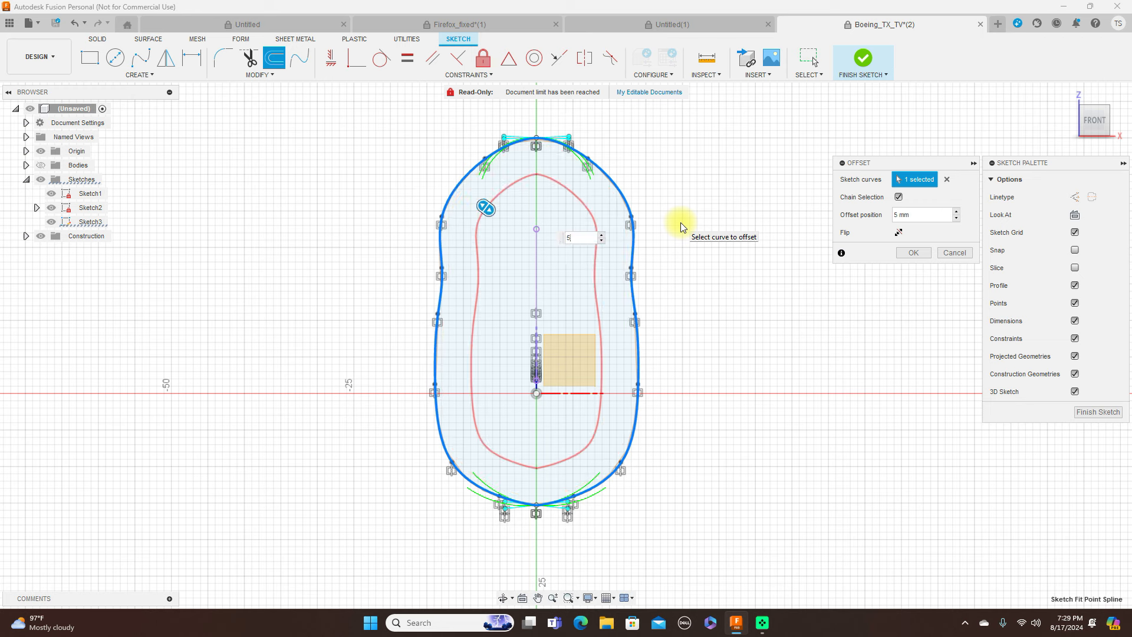
{"action": "key", "text": "BackSpace"}
{"action": "type", "text": "2"}
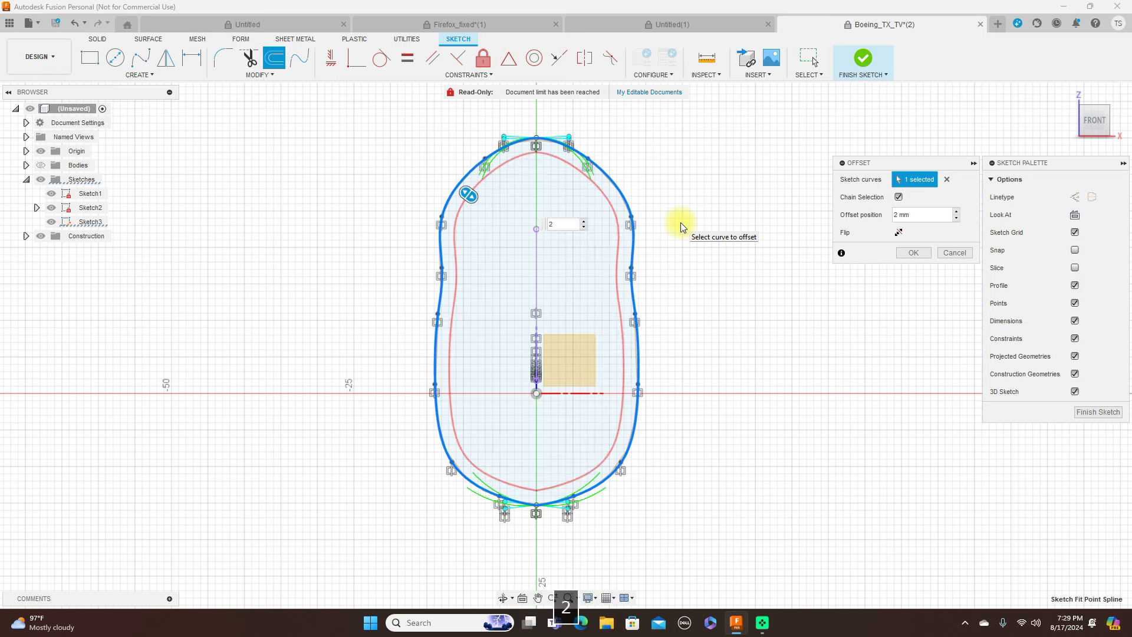
{"action": "left_click", "coordinate": [911, 252]}
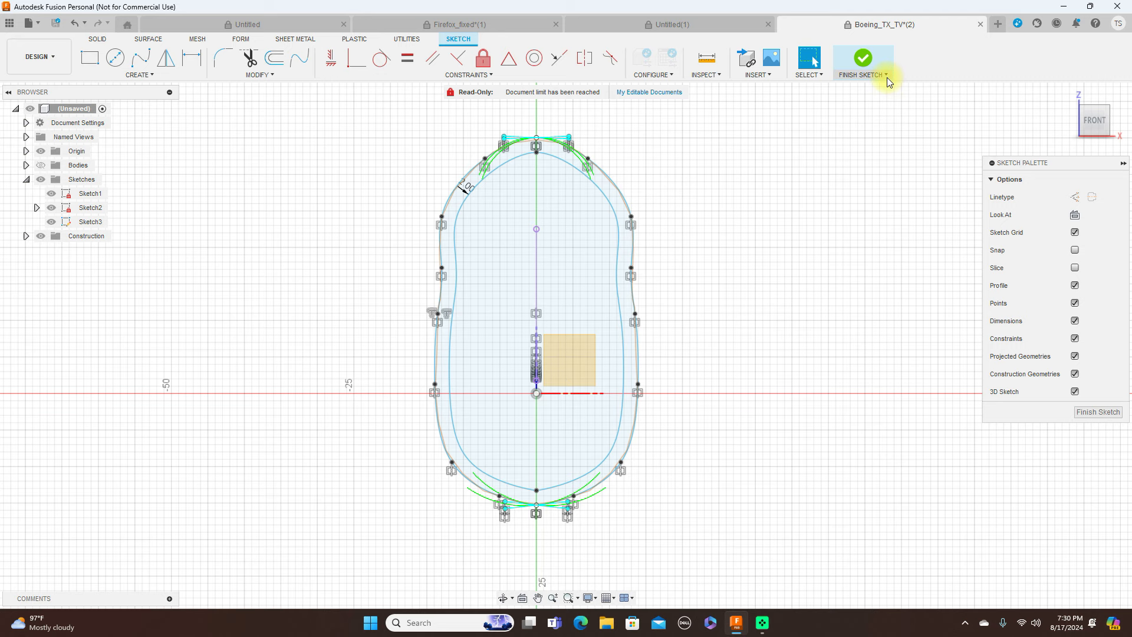
{"action": "left_click", "coordinate": [1093, 411]}
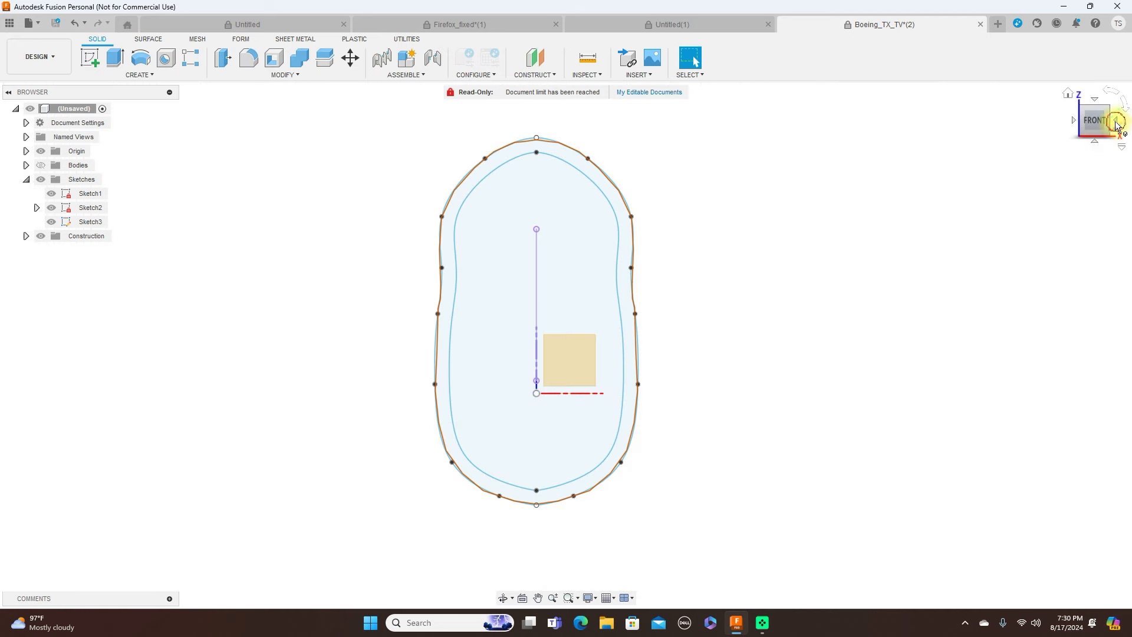
- Show the aircraft bodies again and check the section profile's position on the fuselage from the right side
{"action": "left_click", "coordinate": [1117, 123]}
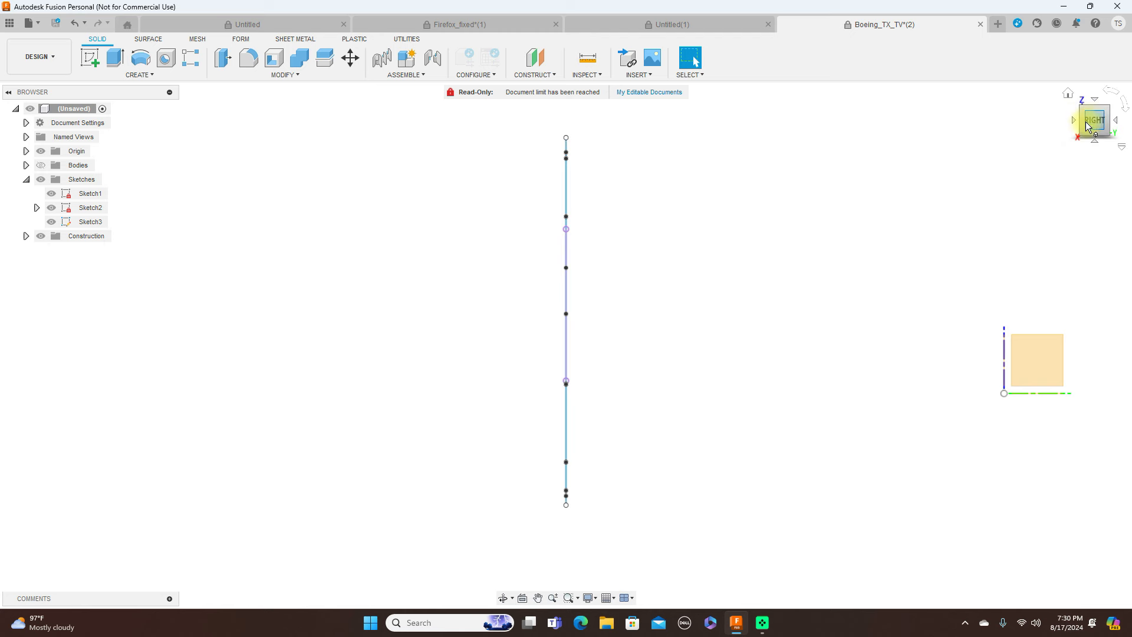
{"action": "left_click_drag", "start_coordinate": [1092, 119], "coordinate": [1122, 131]}
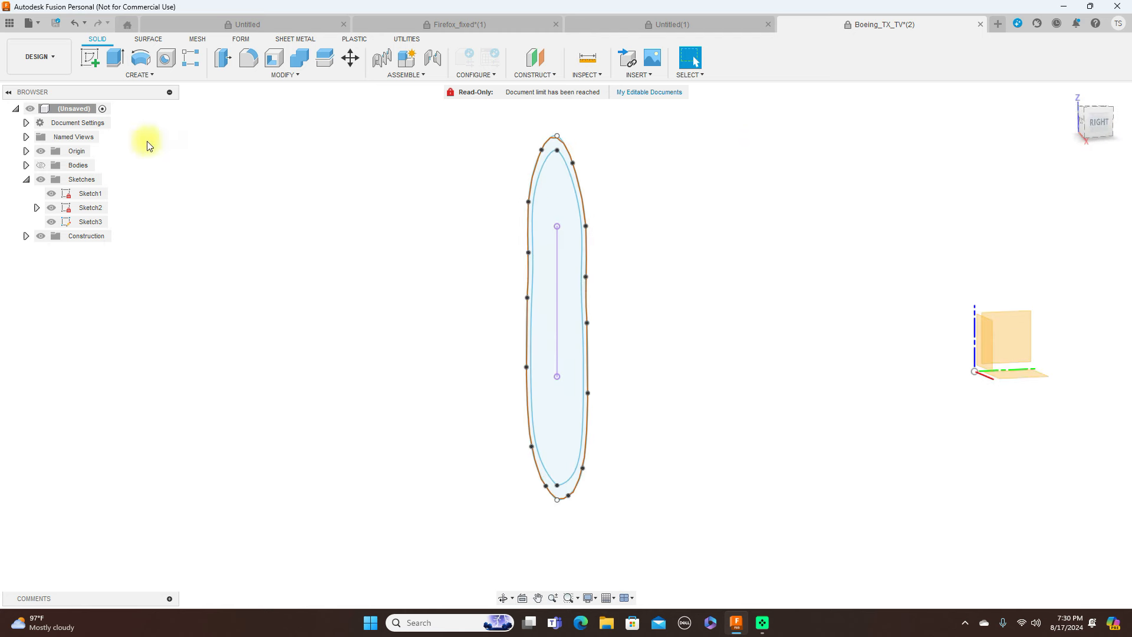
{"action": "left_click", "coordinate": [41, 165]}
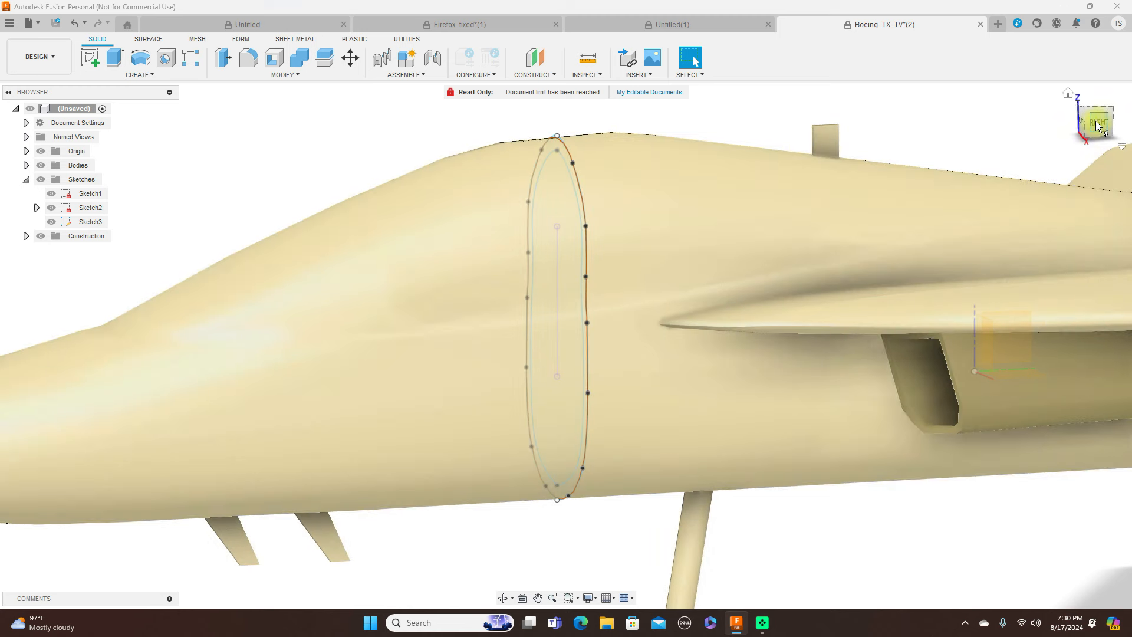
{"action": "left_click", "coordinate": [1098, 123]}
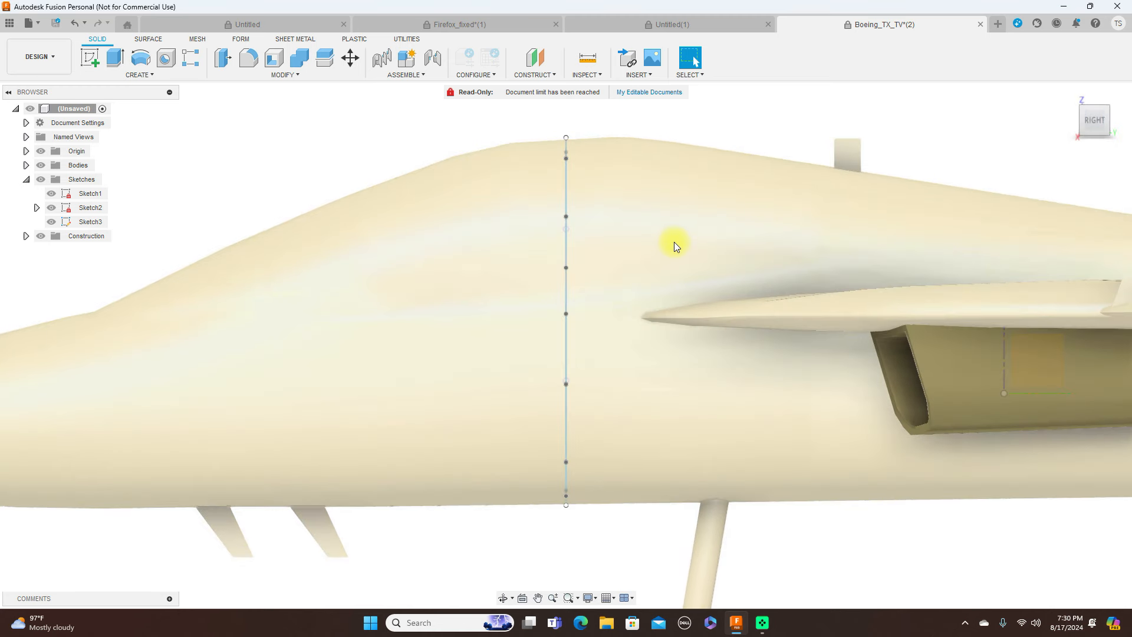
{"action": "scroll", "coordinate": [674, 242], "scroll_direction": "down", "scroll_amount": 4}
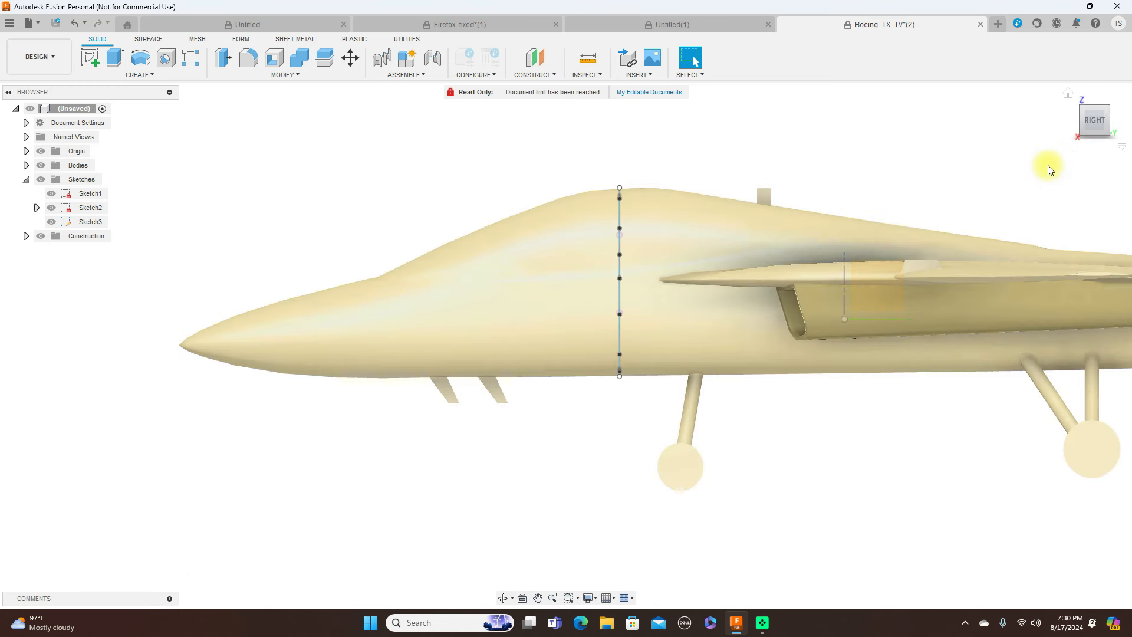
{"action": "mouse_move", "coordinate": [1081, 120]}
{"action": "left_mouse_down"}
{"action": "mouse_move", "coordinate": [1131, 127]}
{"action": "mouse_move", "coordinate": [1088, 124]}
{"action": "left_mouse_up"}
{"action": "left_click", "coordinate": [1092, 118]}
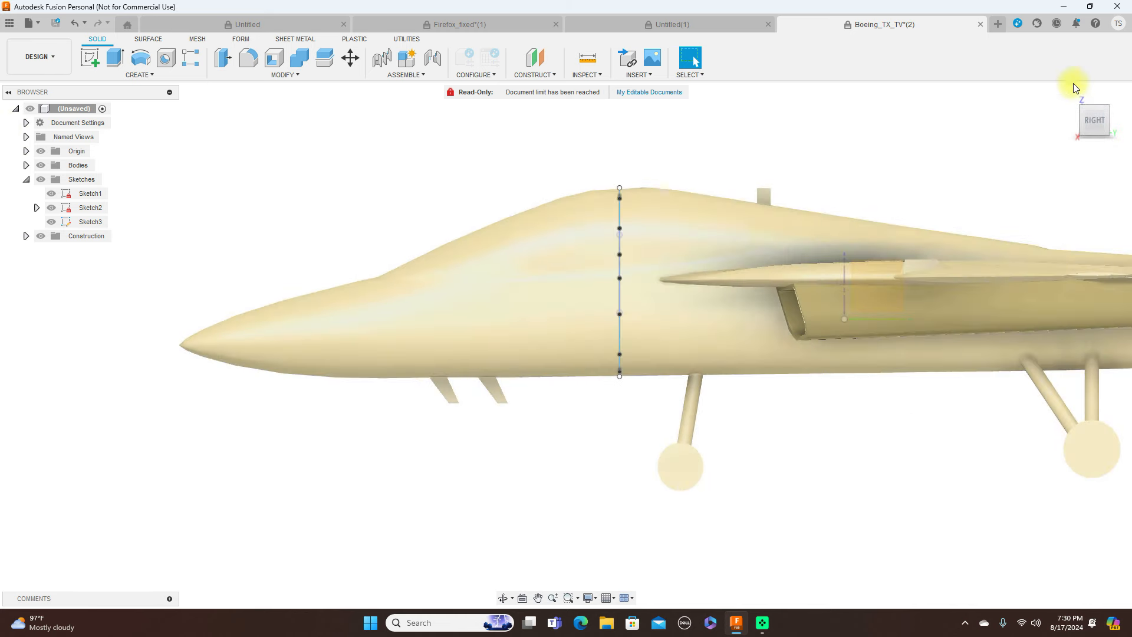
- Check the section profile from the front and look up the available commands for Sketch1 and Sketch3, including DXF export
{"action": "left_click", "coordinate": [1074, 121]}
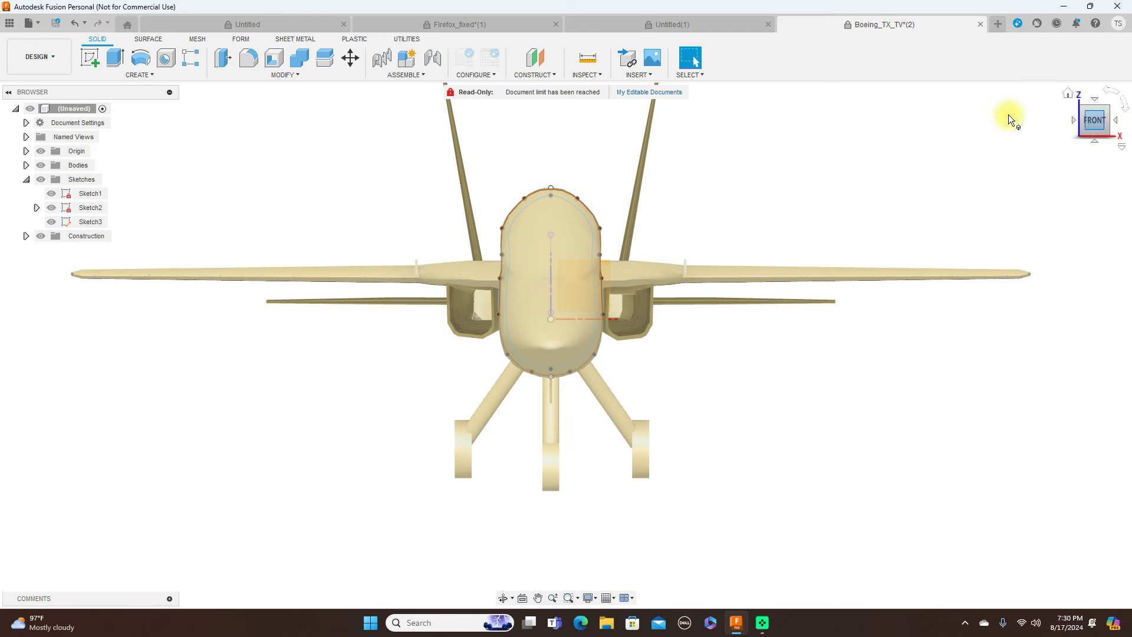
{"action": "right_click", "coordinate": [91, 194]}
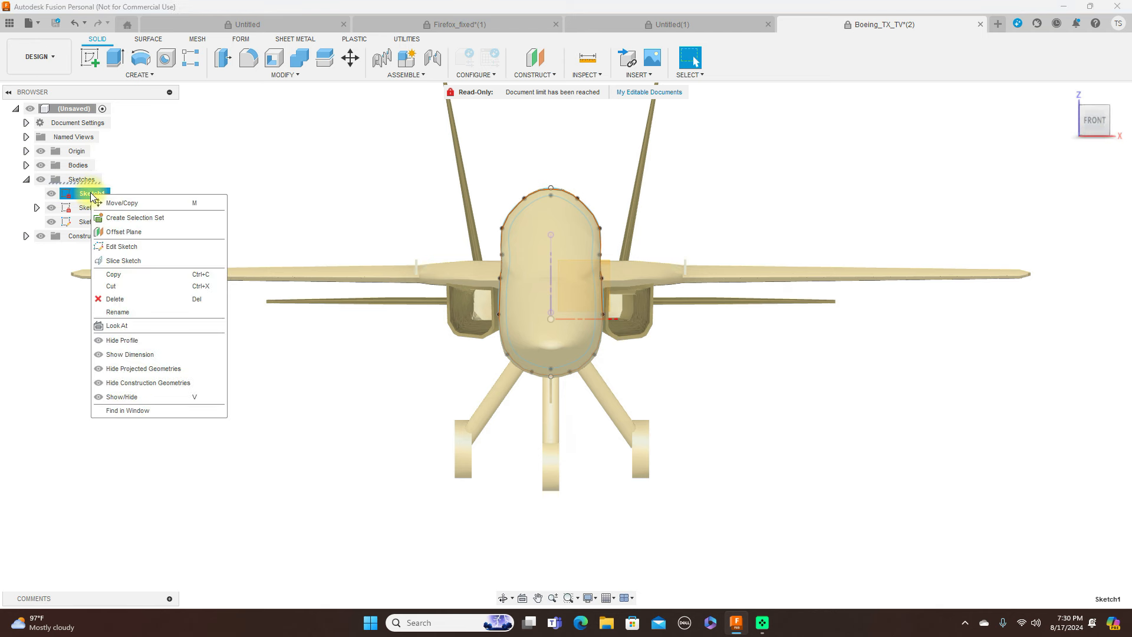
{"action": "left_click", "coordinate": [247, 157]}
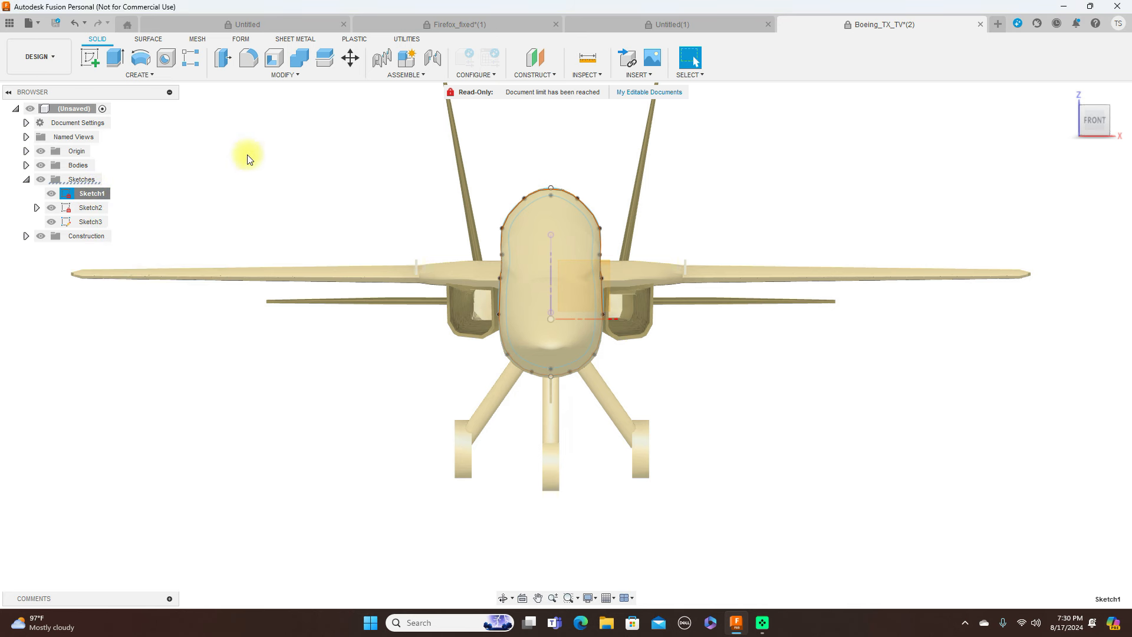
{"action": "right_click", "coordinate": [87, 222]}
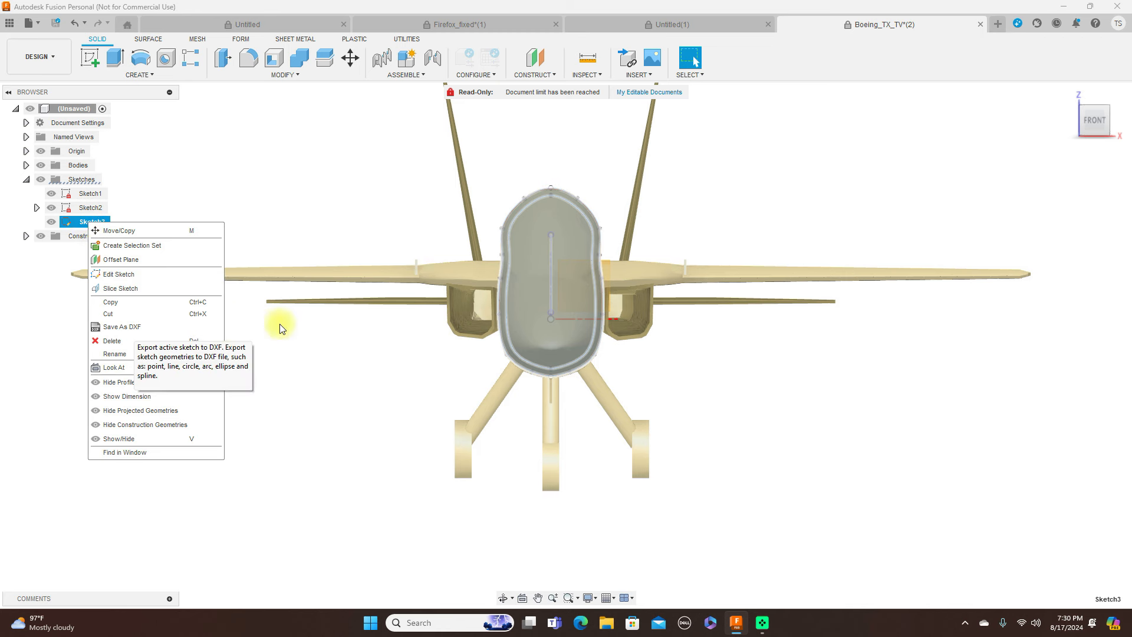
{"action": "left_click", "coordinate": [336, 159]}
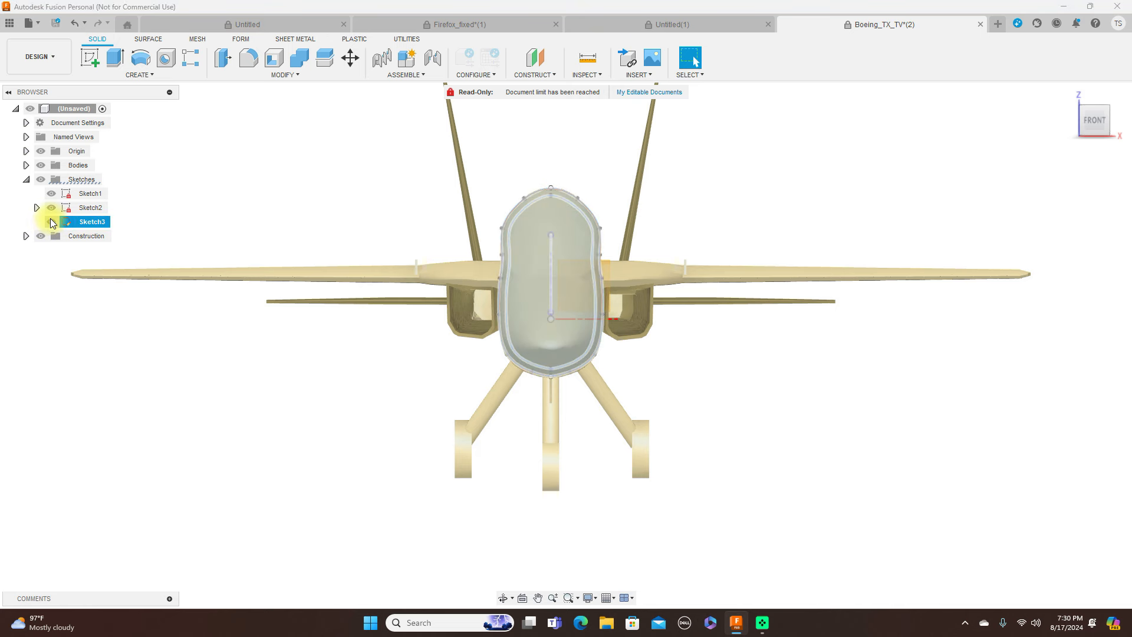
- Hide the aircraft bodies, the origin, Sketch1 and Sketch2 so that only the section profile in Sketch3 is displayed
{"action": "mouse_move", "coordinate": [1095, 120]}
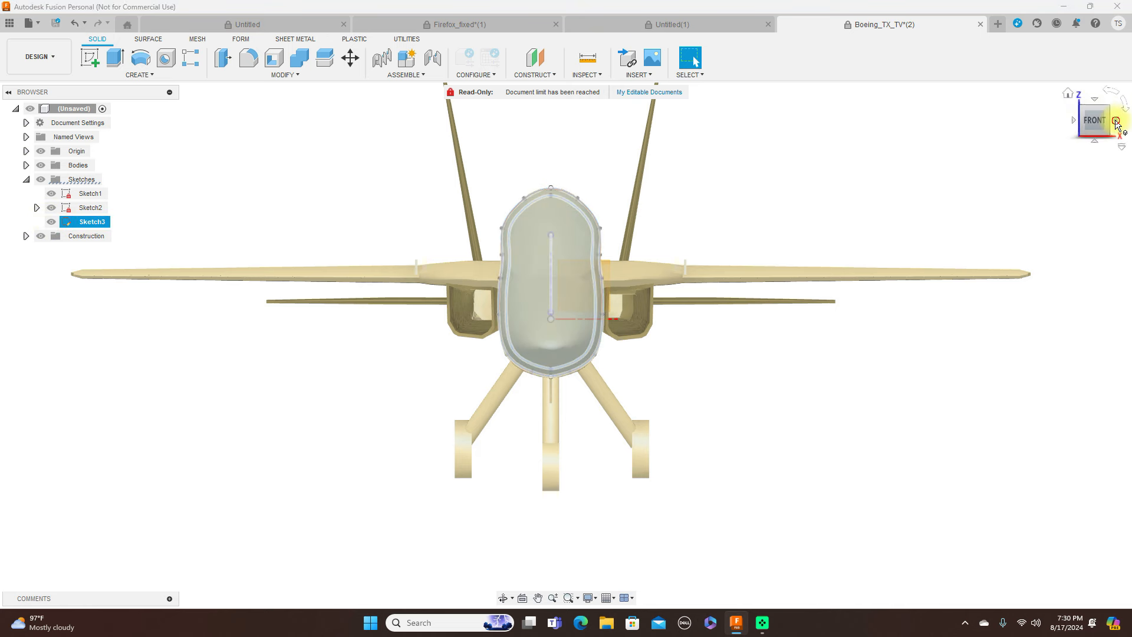
{"action": "left_click", "coordinate": [1117, 125]}
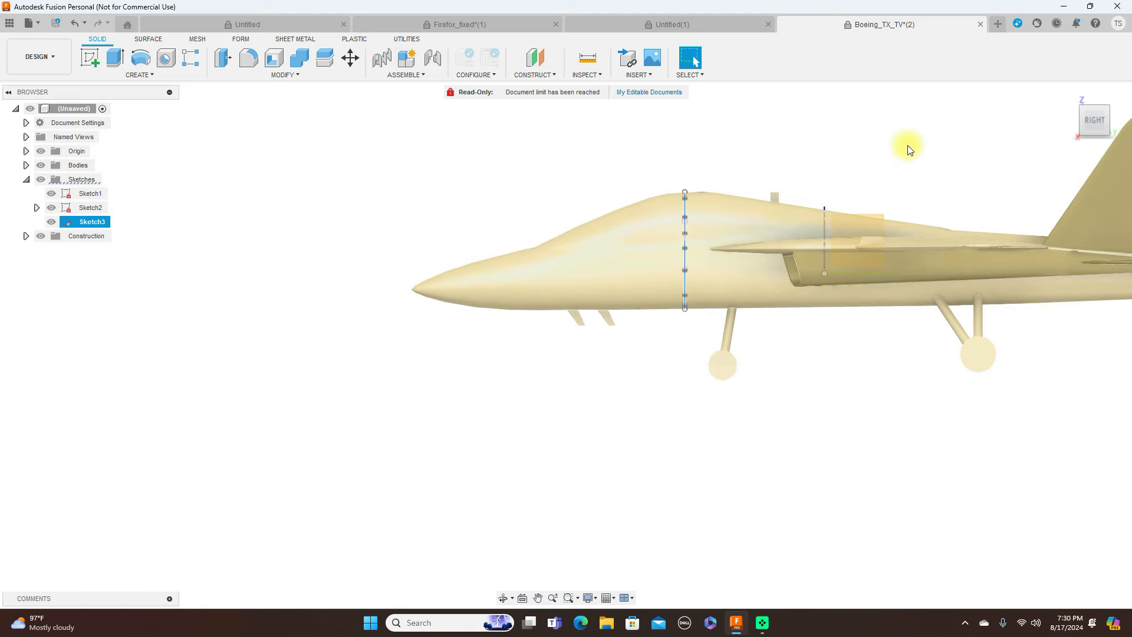
{"action": "middle_click_drag", "start_coordinate": [908, 149], "coordinate": [751, 162]}
{"action": "mouse_move", "coordinate": [1065, 153]}
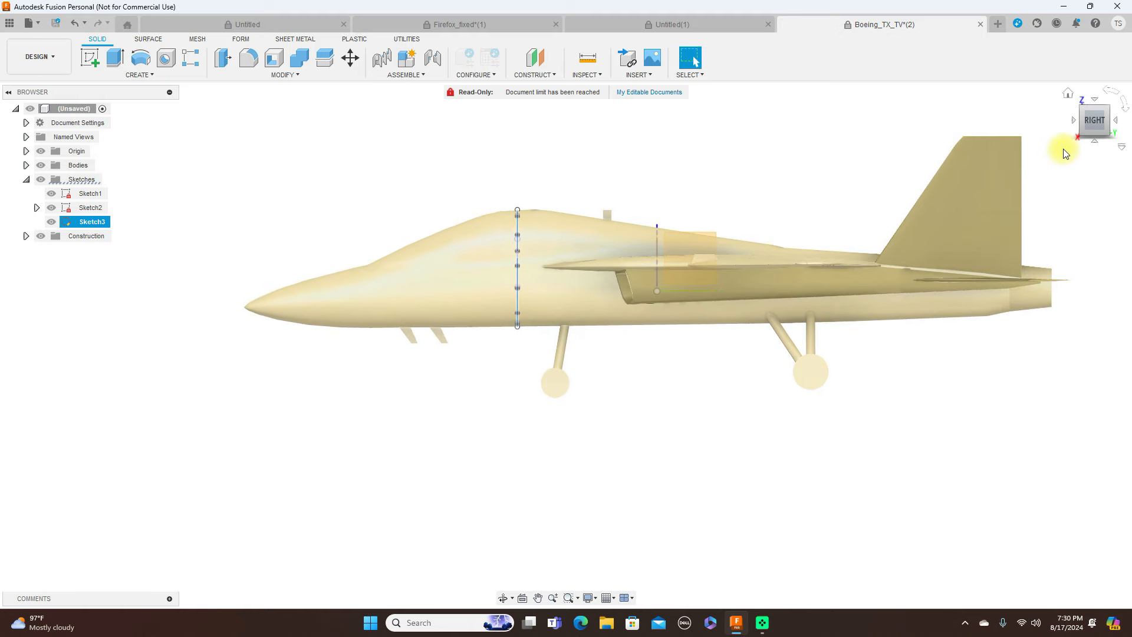
{"action": "left_click", "coordinate": [1084, 120]}
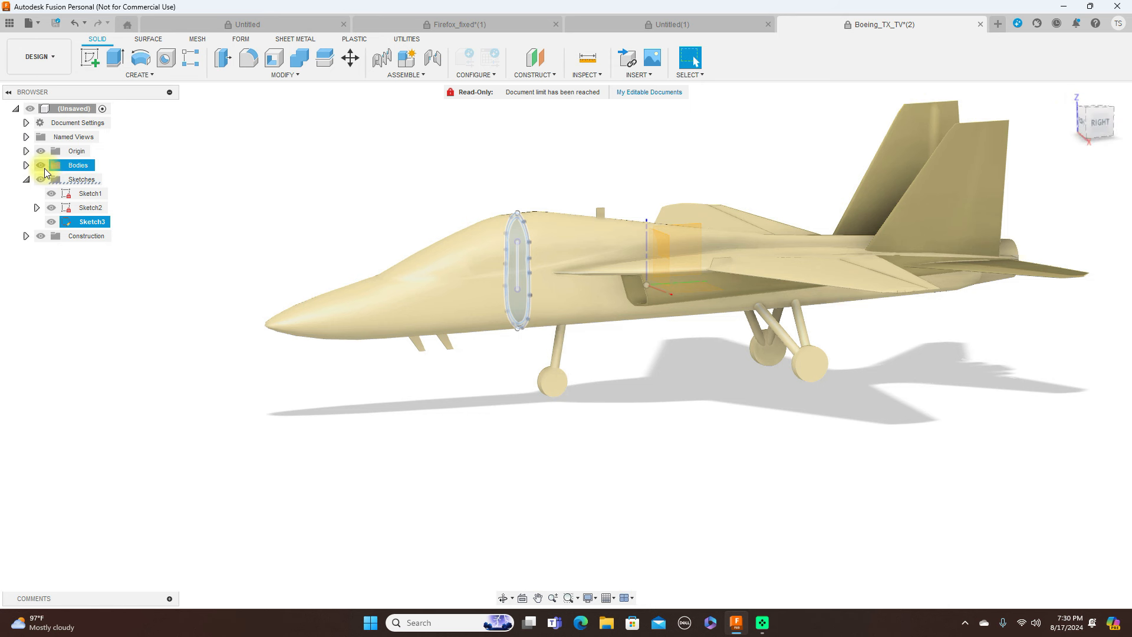
{"action": "left_click", "coordinate": [44, 167]}
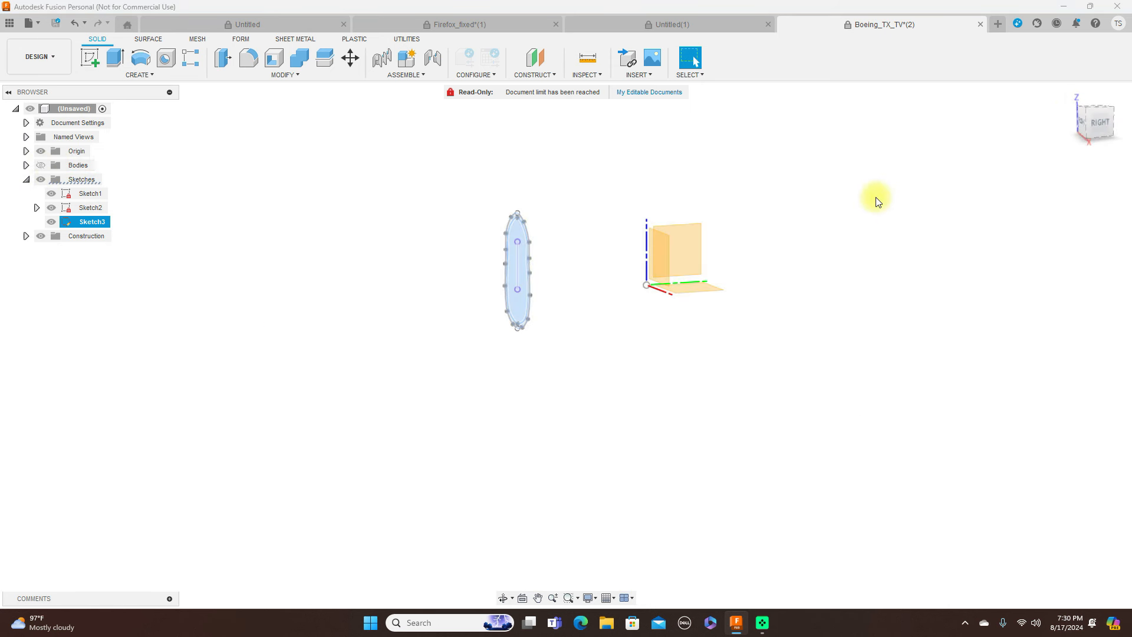
{"action": "left_click", "coordinate": [1110, 122]}
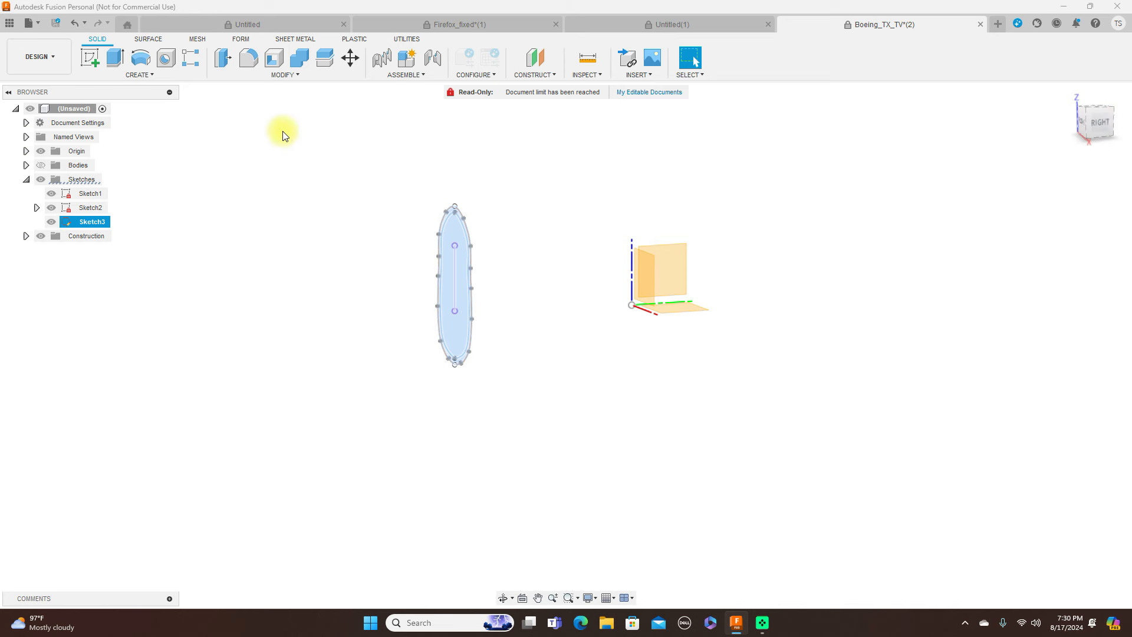
{"action": "left_click", "coordinate": [40, 152]}
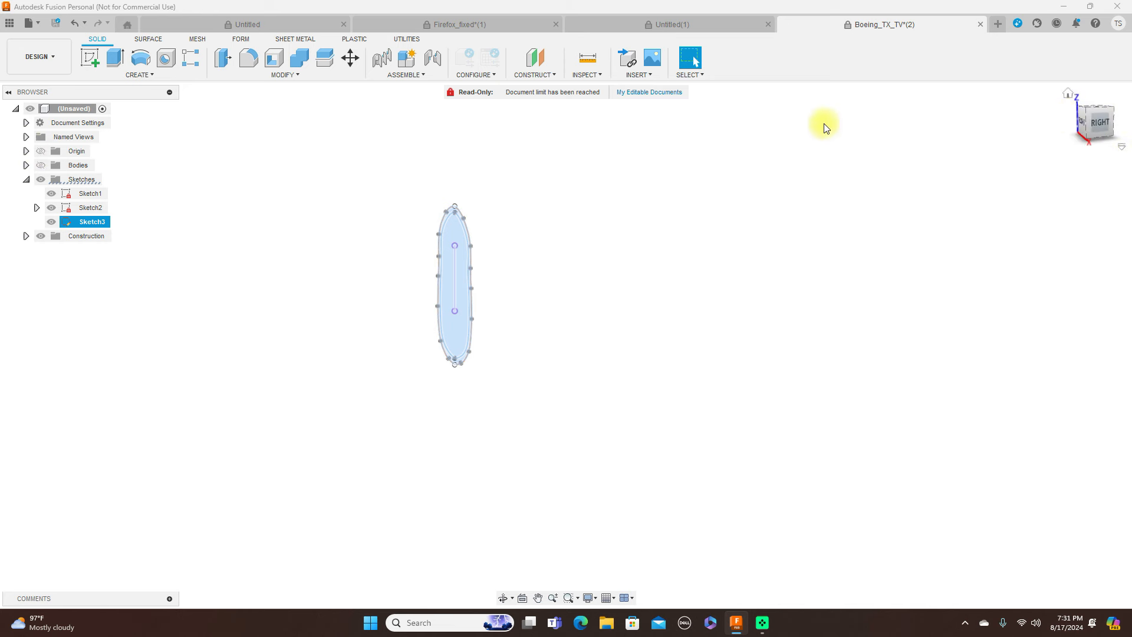
{"action": "left_click", "coordinate": [56, 195]}
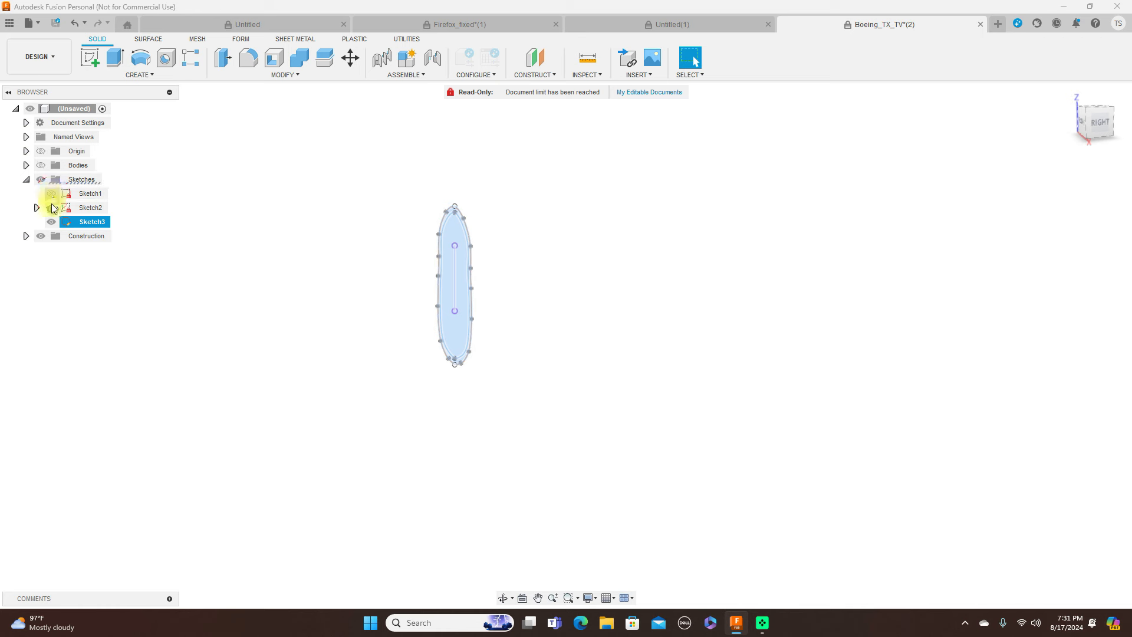
{"action": "left_click", "coordinate": [51, 194]}
{"action": "left_click", "coordinate": [52, 207]}
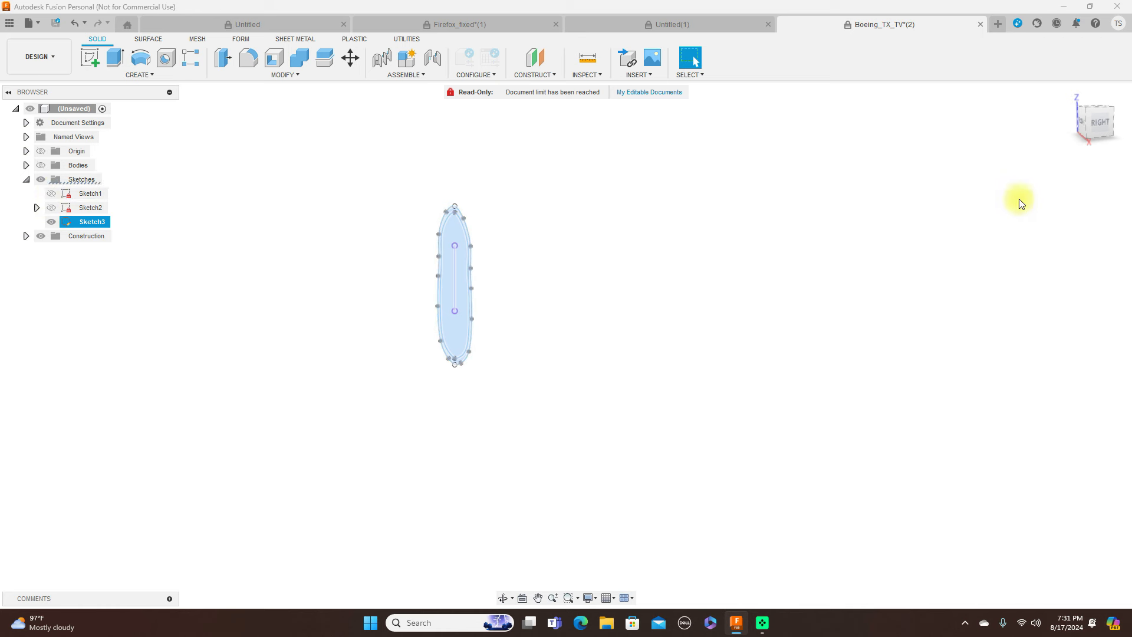
- Extrude the ring between the outer and inner section curves of Sketch3 by 1 mm as a new body
{"action": "left_click", "coordinate": [1090, 122]}
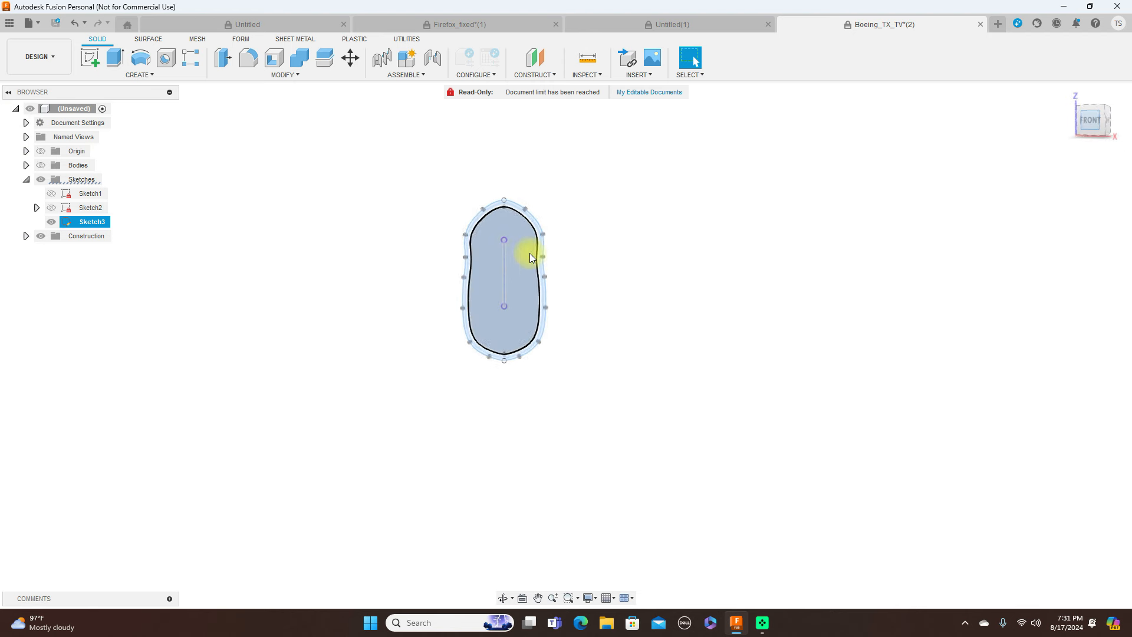
{"action": "scroll", "coordinate": [647, 256], "scroll_direction": "up", "scroll_amount": 3}
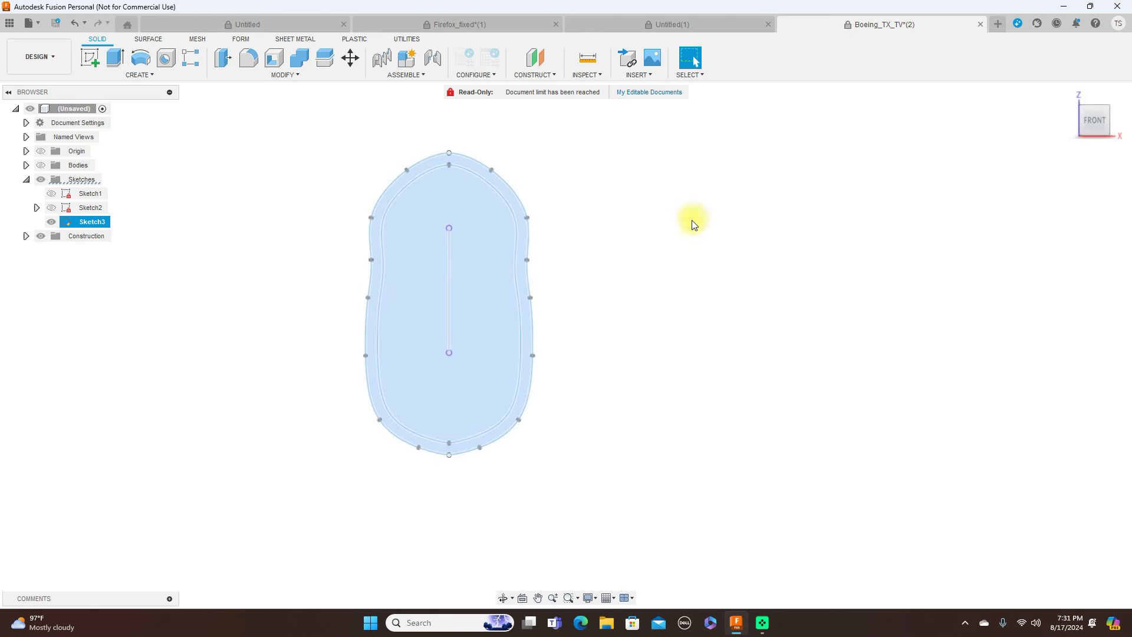
{"action": "key", "text": "e"}
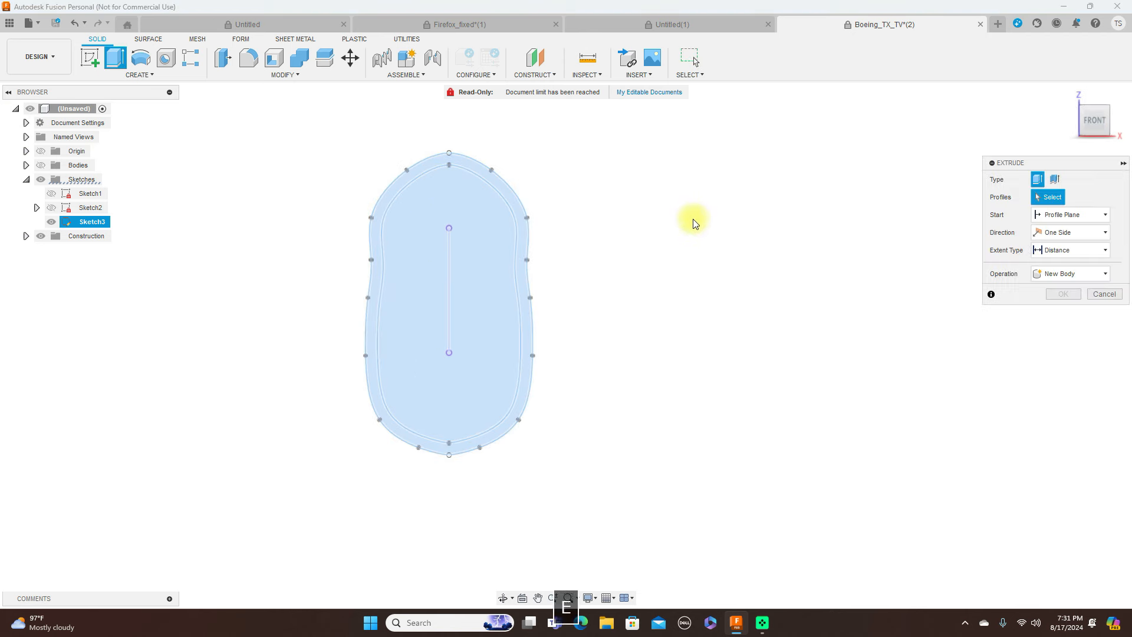
{"action": "left_click", "coordinate": [508, 189]}
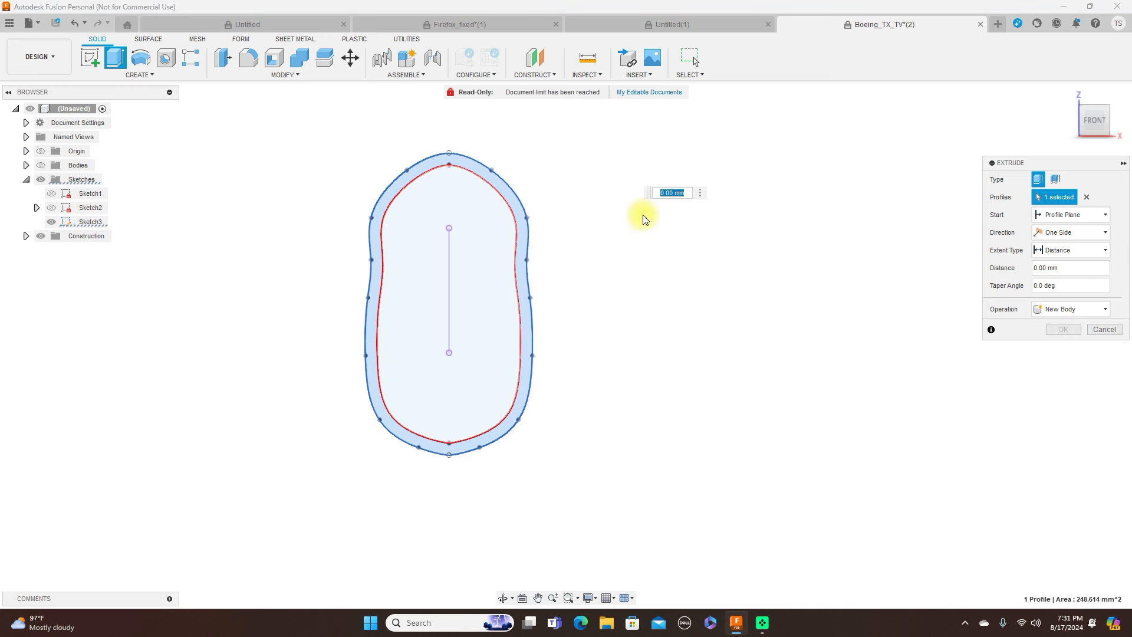
{"action": "type", "text": "1"}
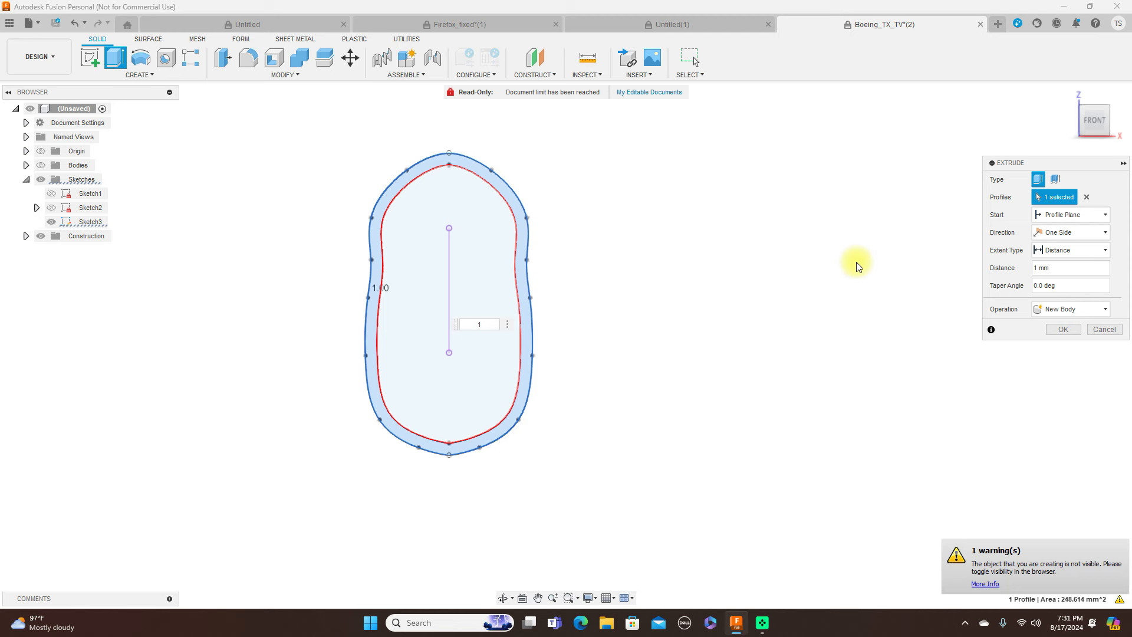
{"action": "left_click", "coordinate": [1064, 329]}
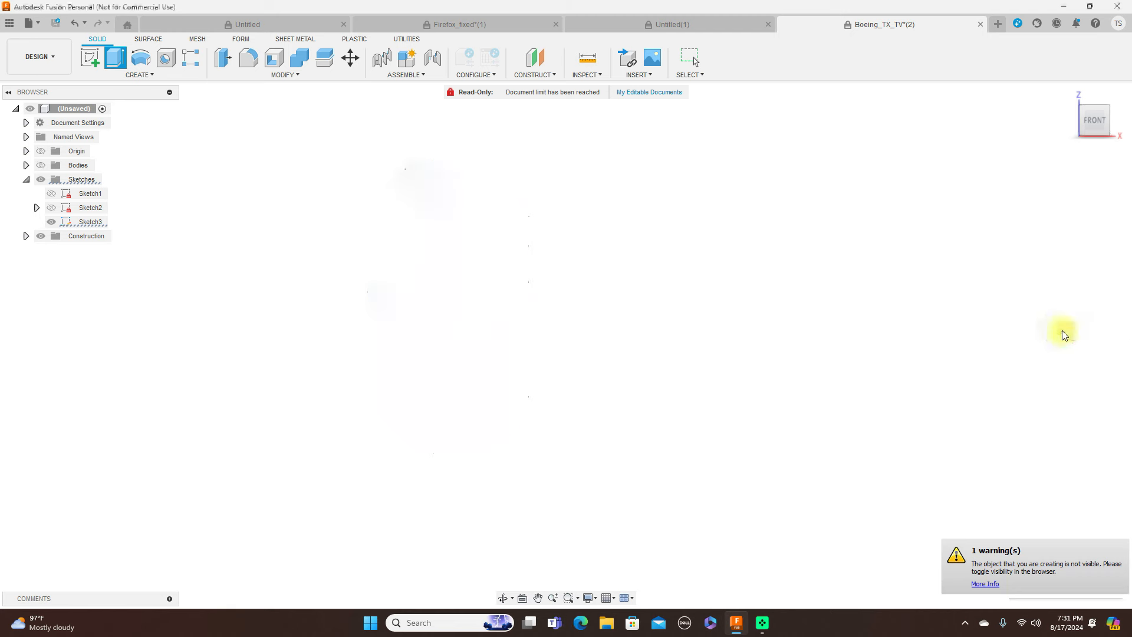
- Turn the display of bodies back on and hide MeshBody1 to isolate the extruded ring
{"action": "left_click", "coordinate": [41, 165]}
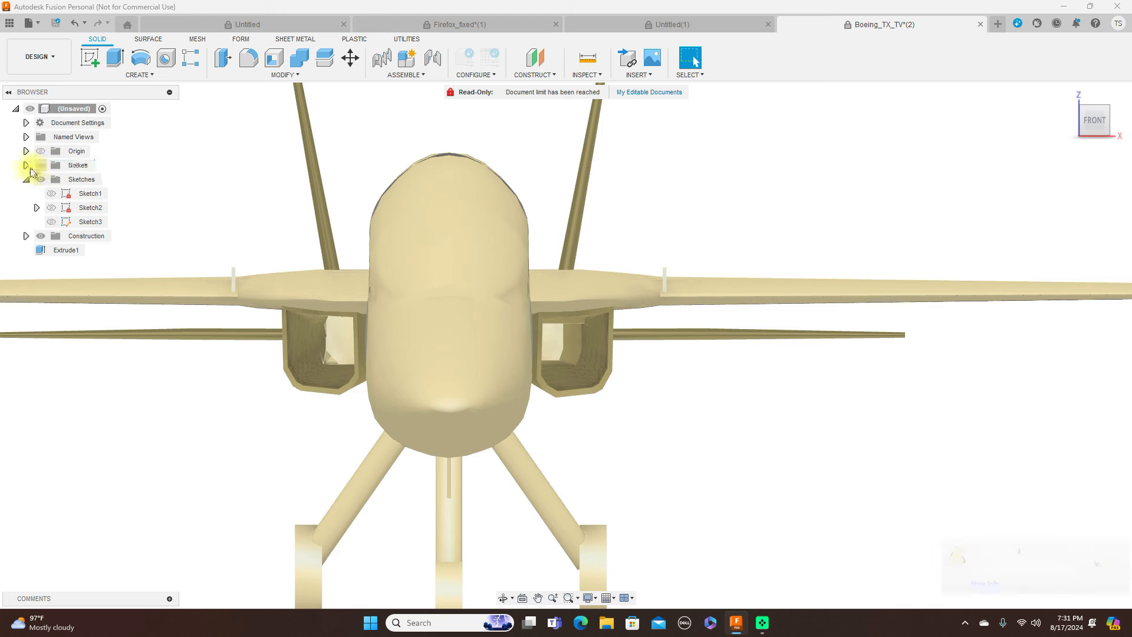
{"action": "left_click", "coordinate": [25, 165]}
{"action": "left_click", "coordinate": [51, 179]}
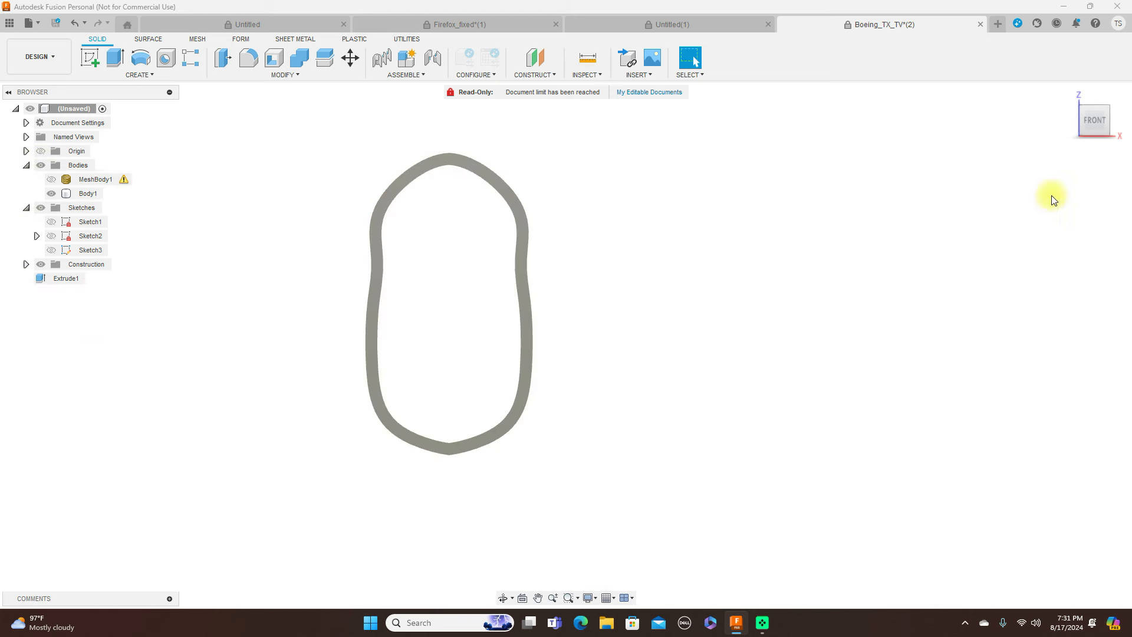
- Apply the Bamboo Light - Semigloss wood appearance to the extruded ring body
{"action": "mouse_move", "coordinate": [1107, 131]}
{"action": "left_mouse_down"}
{"action": "mouse_move", "coordinate": [900, 159]}
{"action": "mouse_move", "coordinate": [982, 151]}
{"action": "left_mouse_up"}
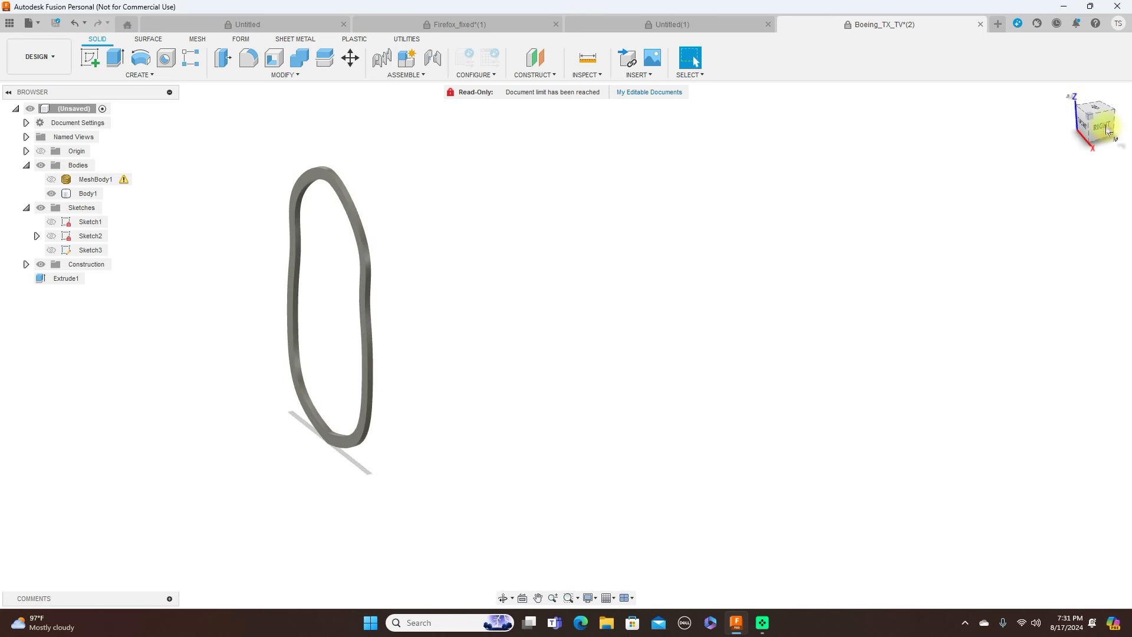
{"action": "scroll", "coordinate": [724, 264], "scroll_direction": "up", "scroll_amount": 1}
{"action": "middle_click_drag", "start_coordinate": [667, 281], "coordinate": [914, 268]}
{"action": "key", "text": "a"}
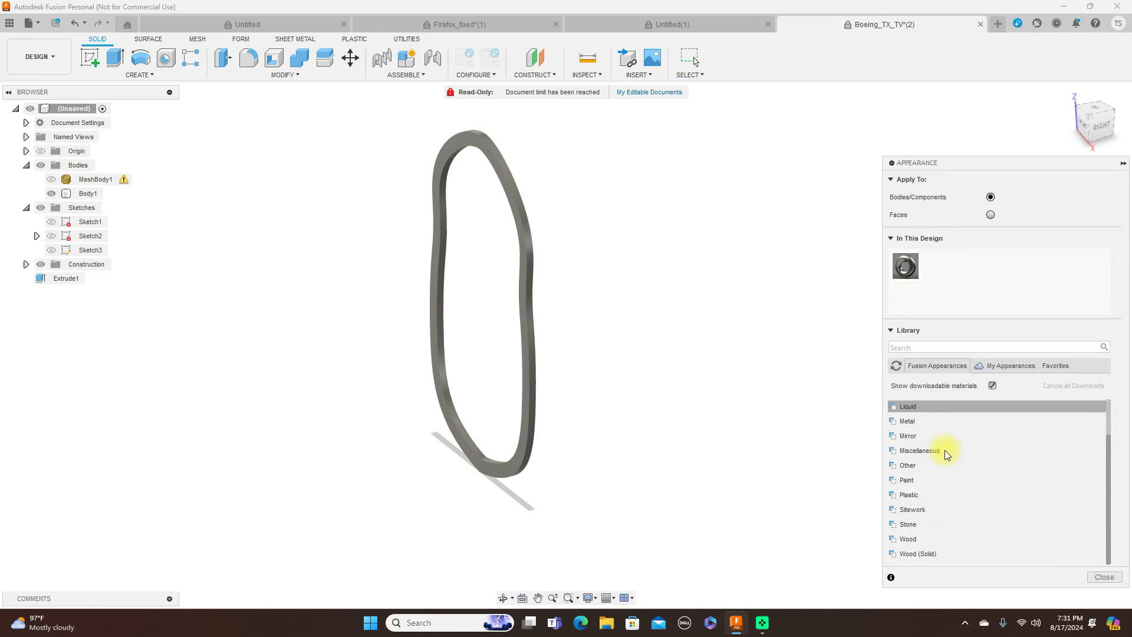
{"action": "left_click", "coordinate": [926, 541]}
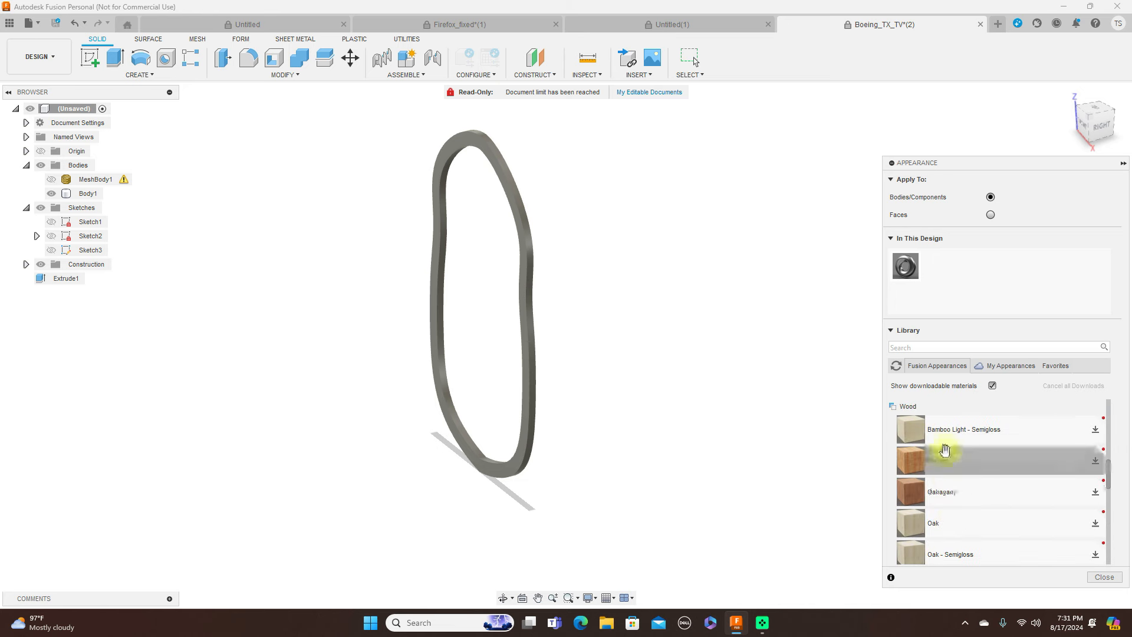
{"action": "left_click_drag", "start_coordinate": [916, 433], "coordinate": [532, 257]}
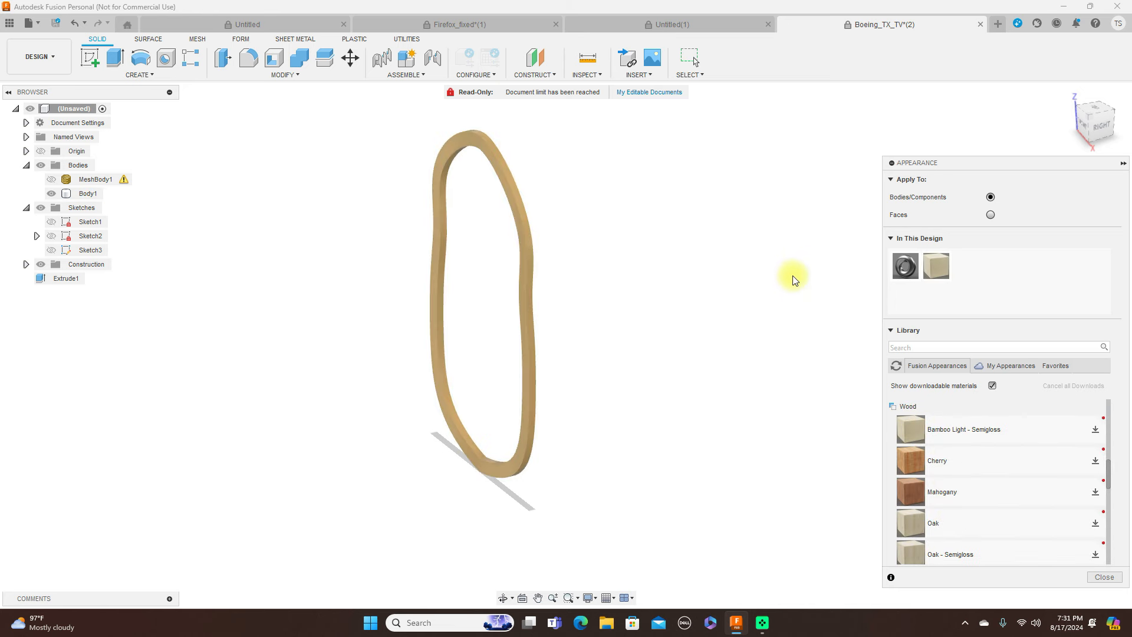
{"action": "left_click", "coordinate": [1105, 578]}
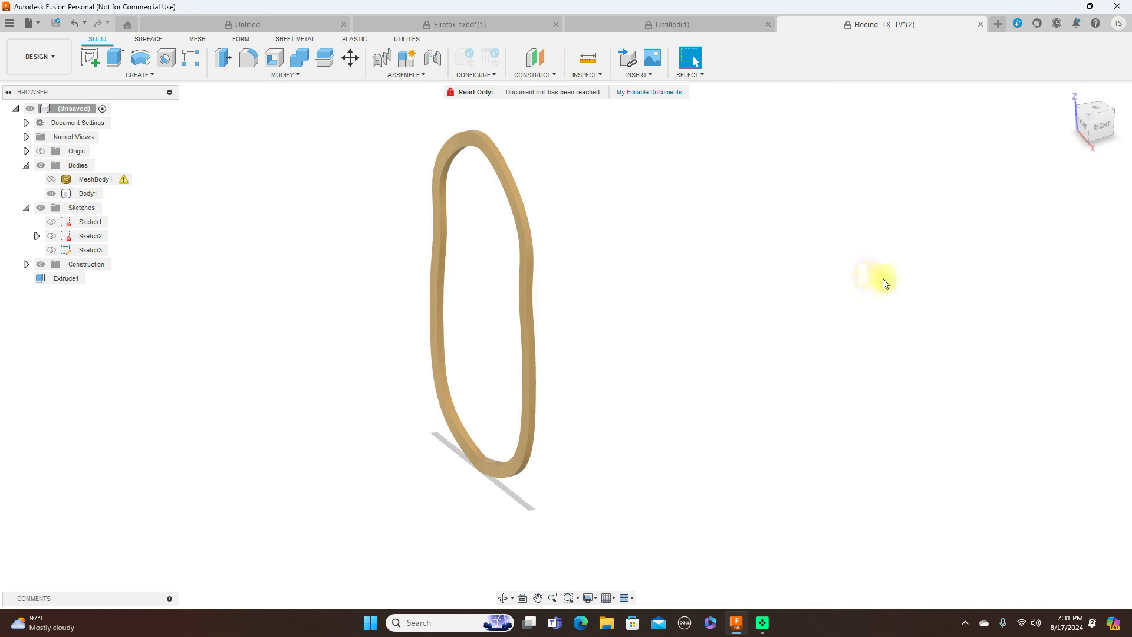
- Examine the wooden ring's thickness and outline from the right and front sides
{"action": "left_click", "coordinate": [1101, 126]}
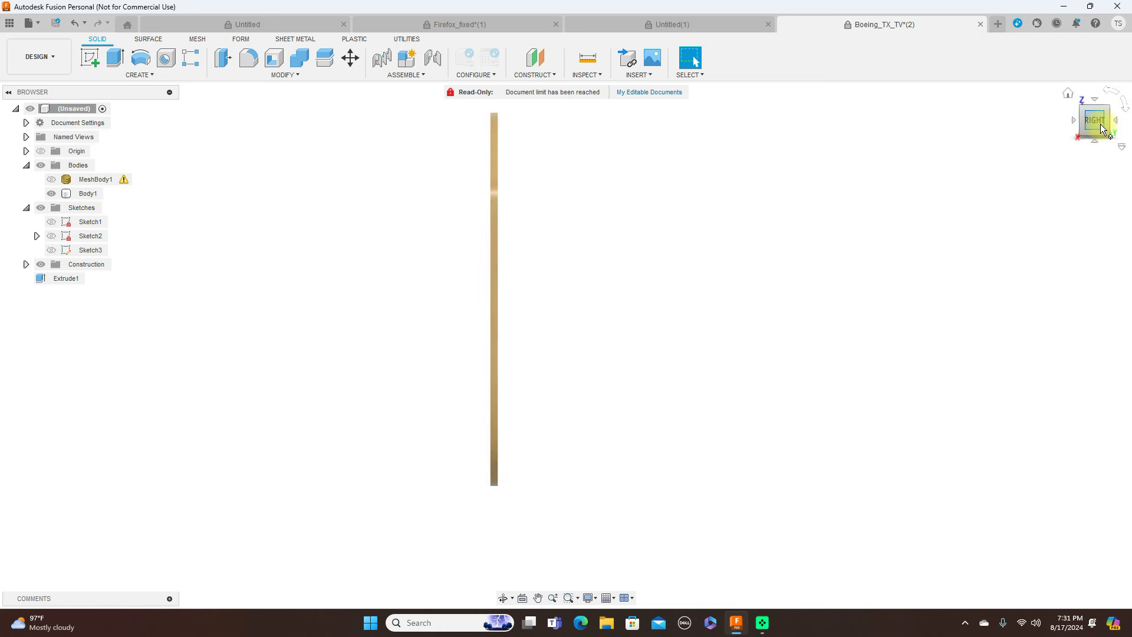
{"action": "left_click", "coordinate": [1076, 120]}
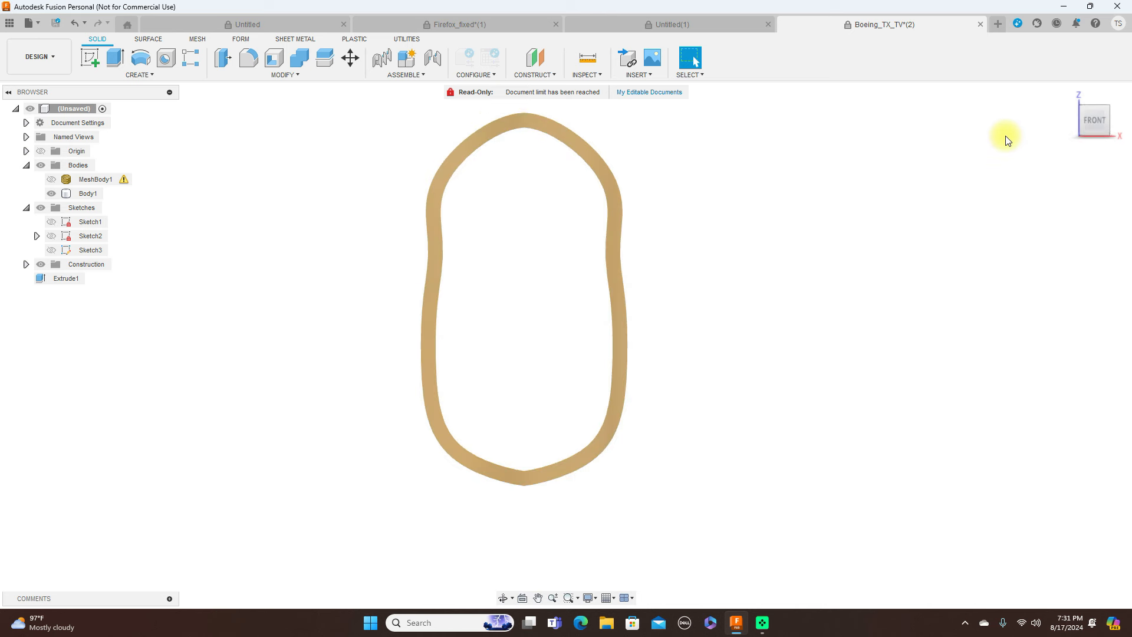
{"action": "left_click", "coordinate": [1115, 122]}
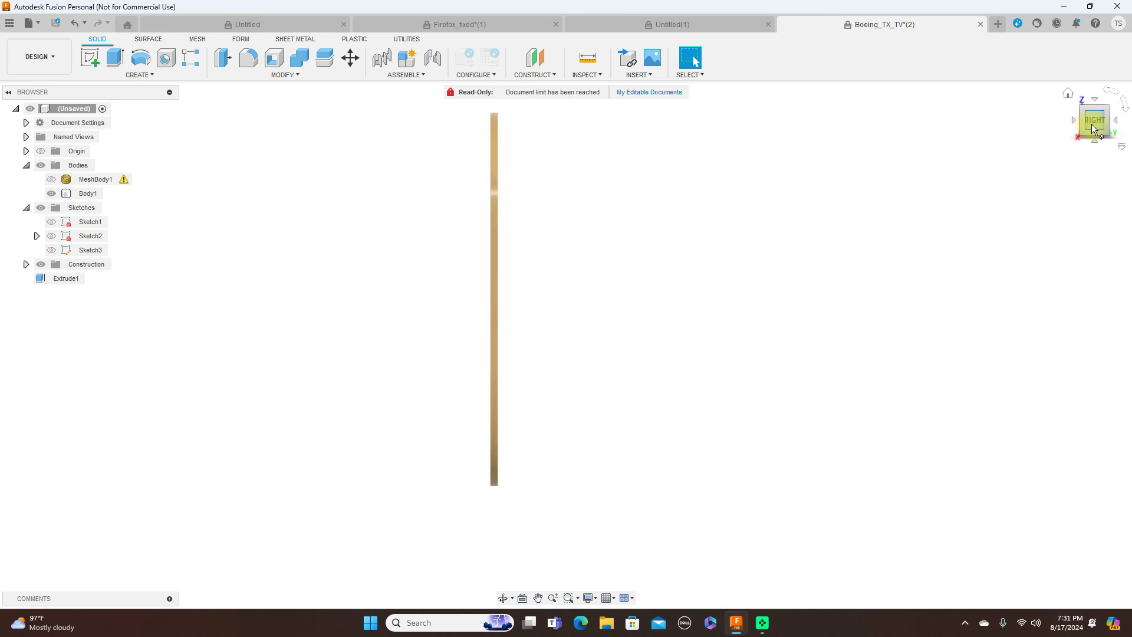
{"action": "mouse_move", "coordinate": [1084, 129]}
{"action": "left_mouse_down"}
{"action": "mouse_move", "coordinate": [1092, 121]}
{"action": "mouse_move", "coordinate": [1089, 139]}
{"action": "left_mouse_up"}
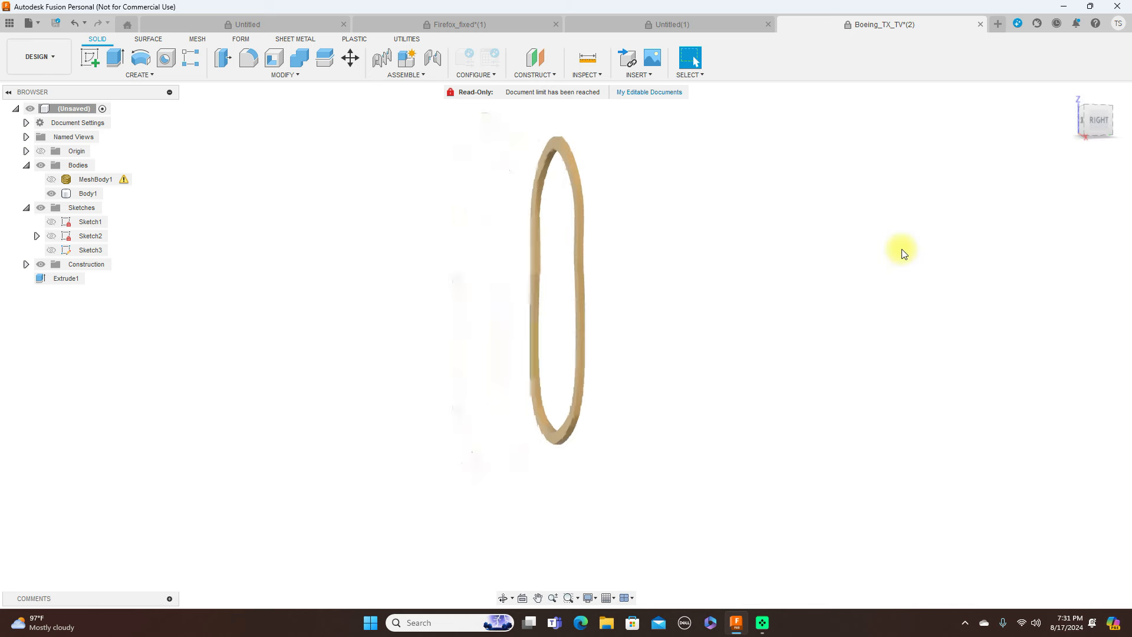
- Show MeshBody1 to check the ring's fit in the fuselage from the right and front, and hide the mesh again
{"action": "left_click", "coordinate": [52, 180]}
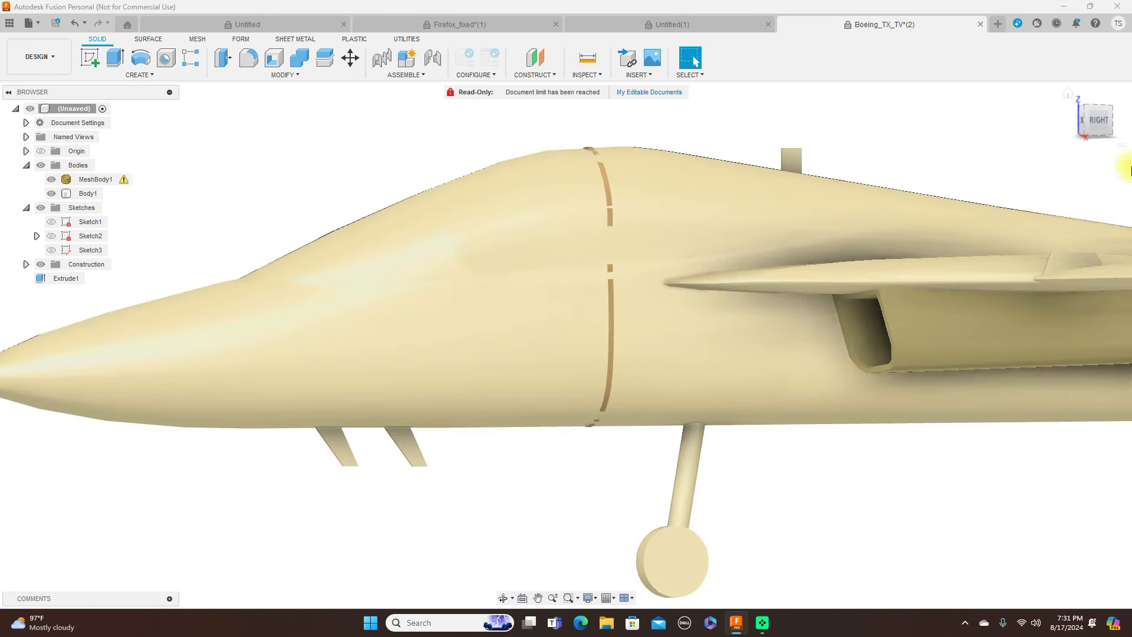
{"action": "left_click", "coordinate": [1092, 124]}
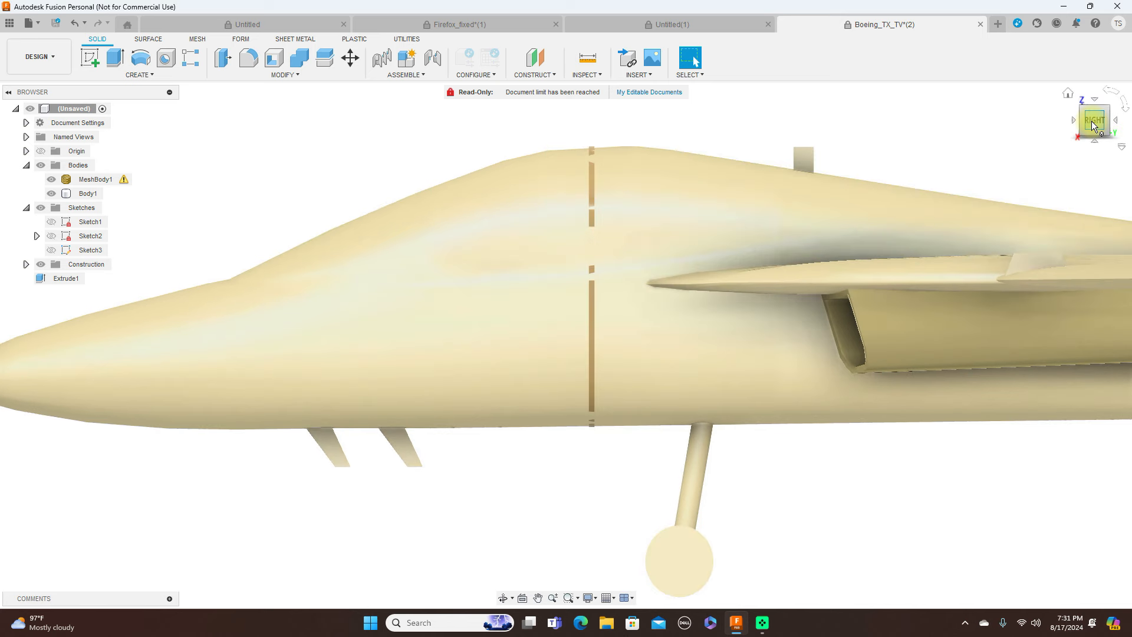
{"action": "left_click", "coordinate": [1074, 120]}
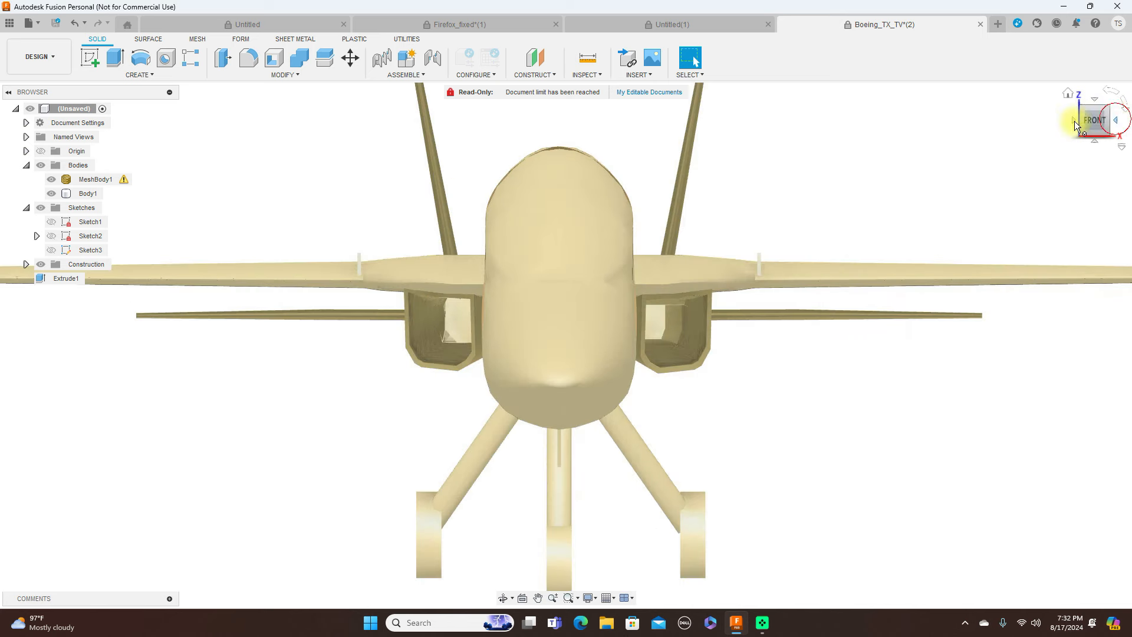
{"action": "left_click", "coordinate": [1116, 120]}
{"action": "scroll", "coordinate": [490, 171], "scroll_direction": "down", "scroll_amount": 2}
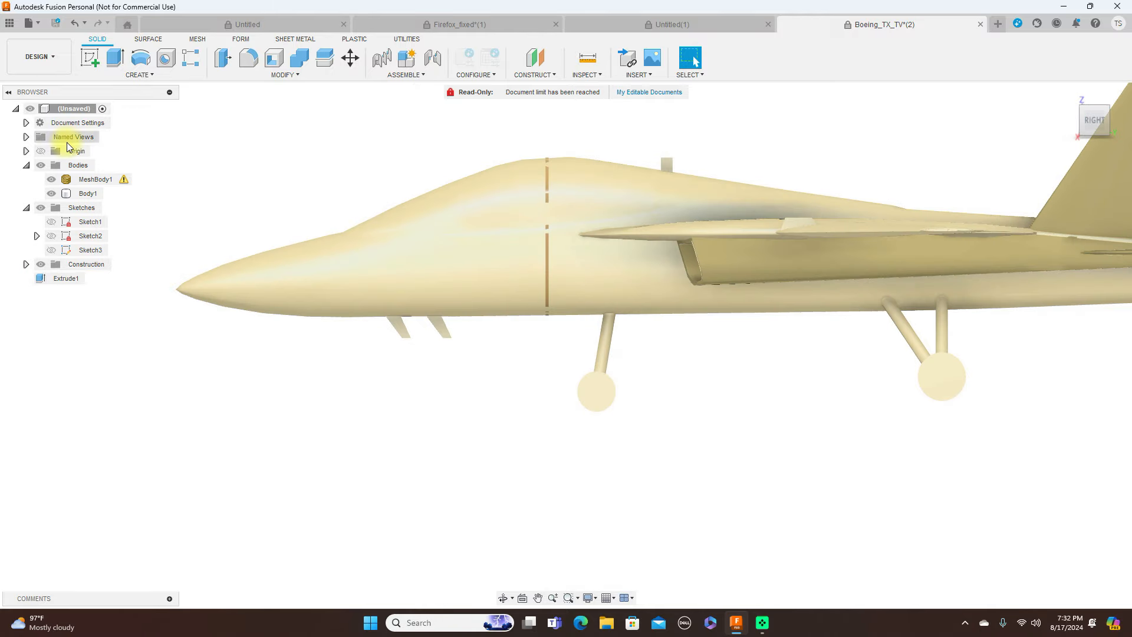
{"action": "left_click", "coordinate": [51, 179]}
- Look up the DXF export option for Sketch3 and examine the isolated ring at an angle
{"action": "left_click", "coordinate": [89, 250]}
{"action": "right_click", "coordinate": [86, 250]}
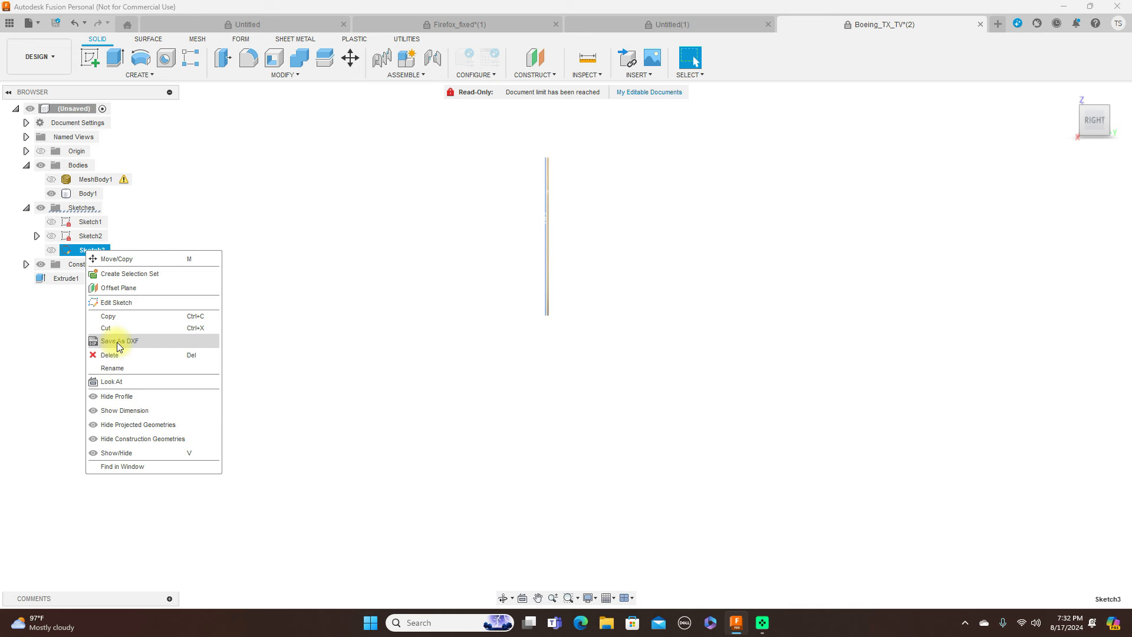
{"action": "left_click", "coordinate": [1080, 122]}
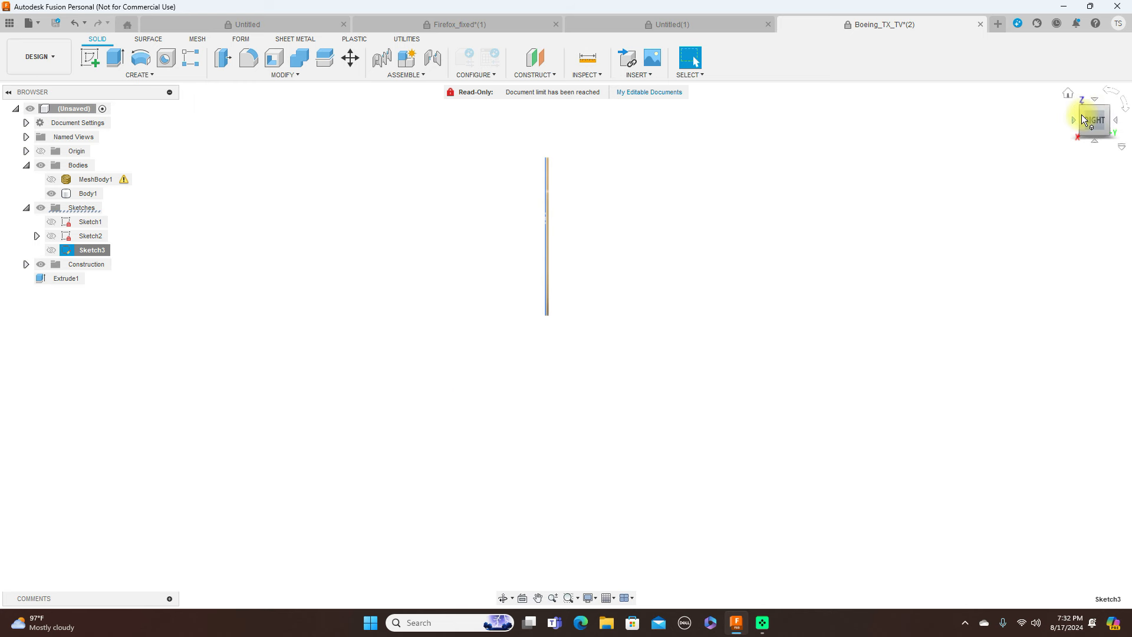
{"action": "left_click_drag", "start_coordinate": [1084, 118], "coordinate": [1085, 124]}
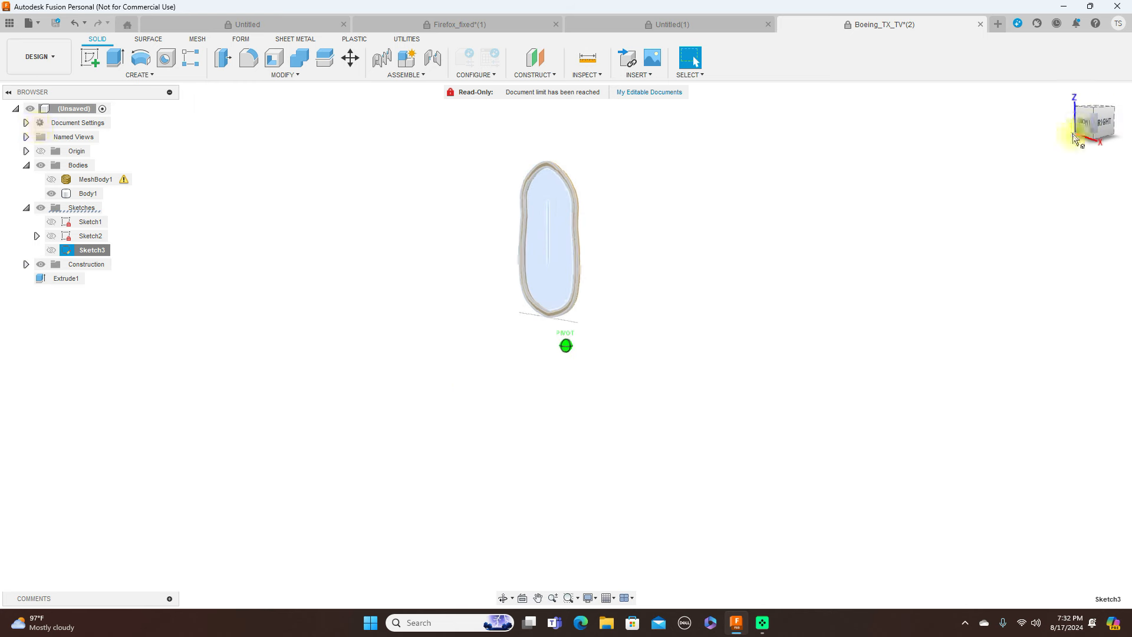